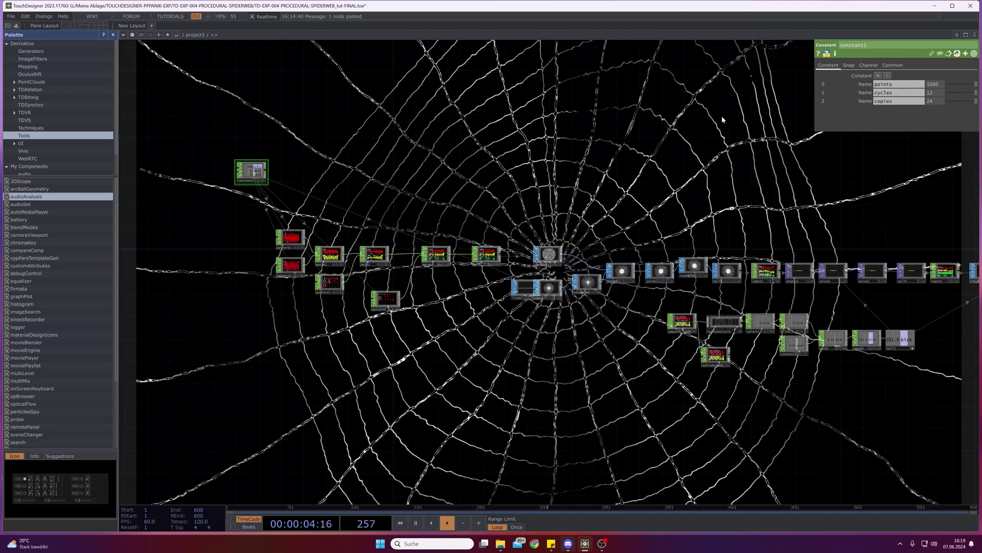
{"action": "left_click_drag", "start_coordinate": [659, 209], "coordinate": [389, 281]}
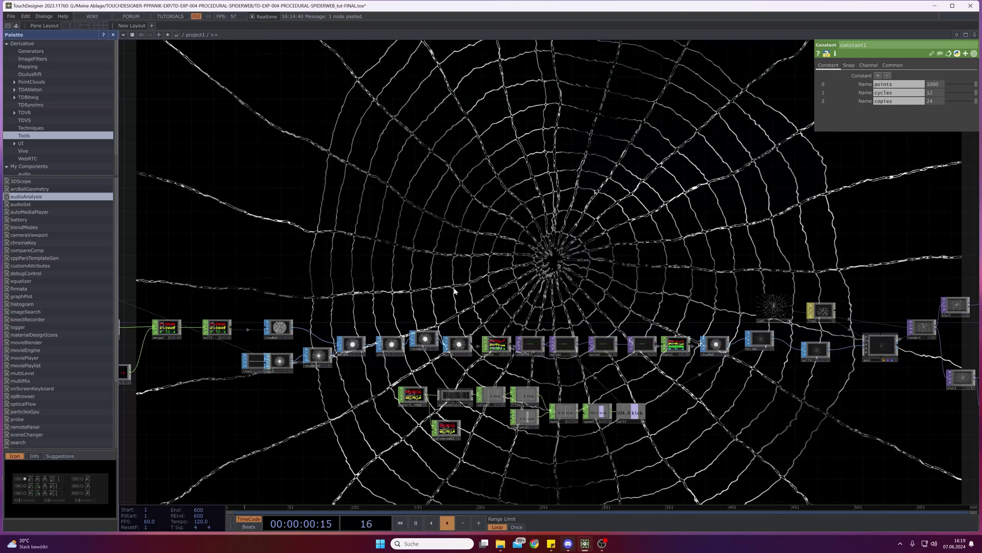
{"action": "left_click", "coordinate": [416, 522]}
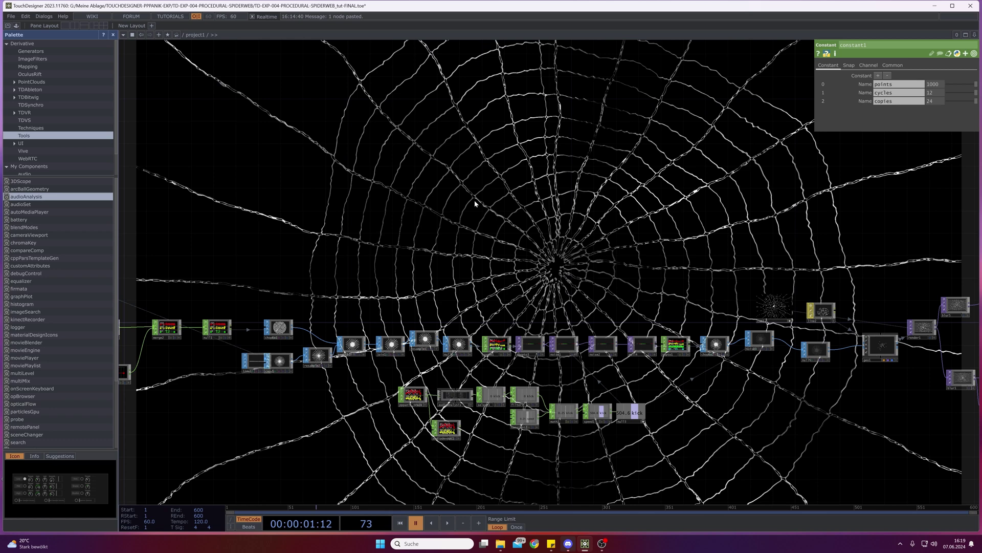
{"action": "left_click_drag", "start_coordinate": [725, 235], "coordinate": [559, 211]}
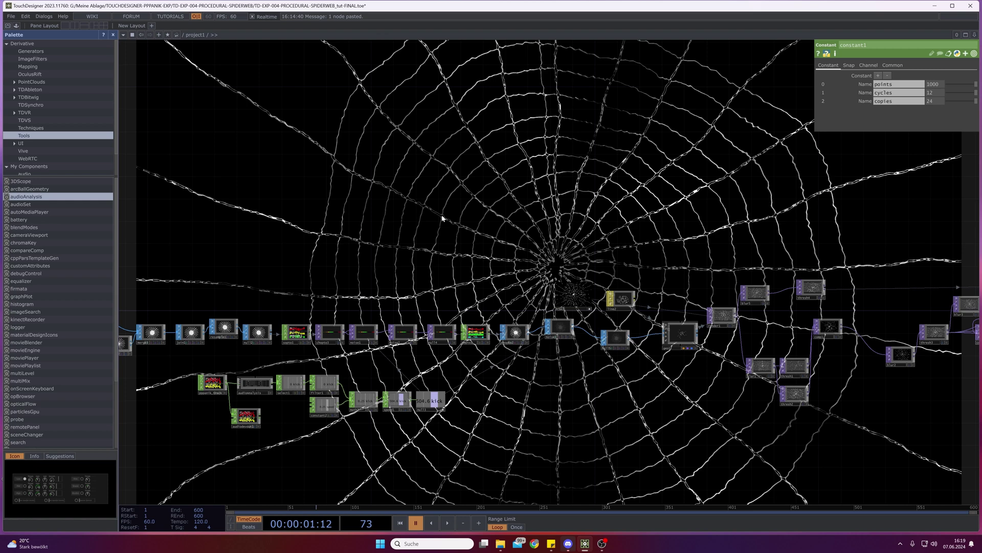
{"action": "left_click_drag", "start_coordinate": [485, 206], "coordinate": [547, 306]}
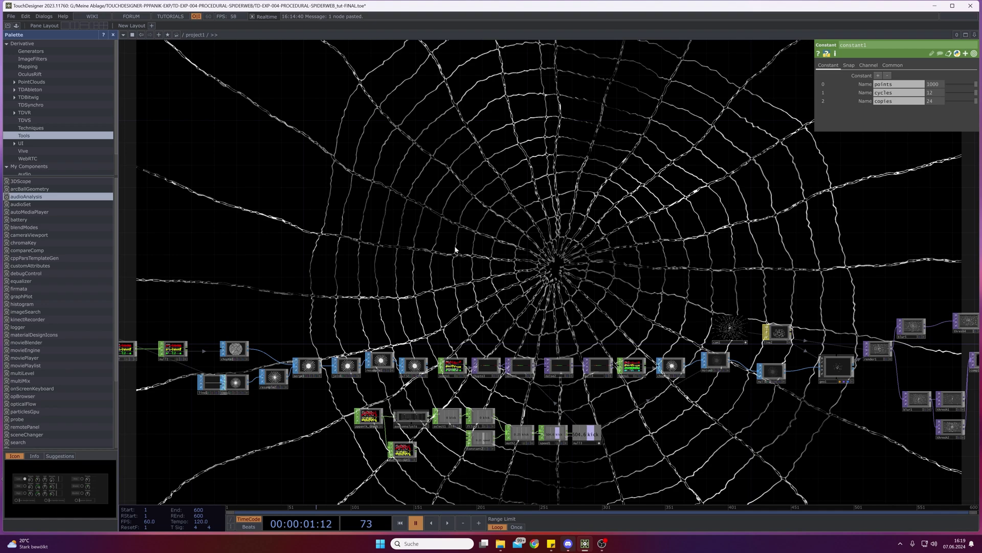
{"action": "left_click", "coordinate": [449, 523]}
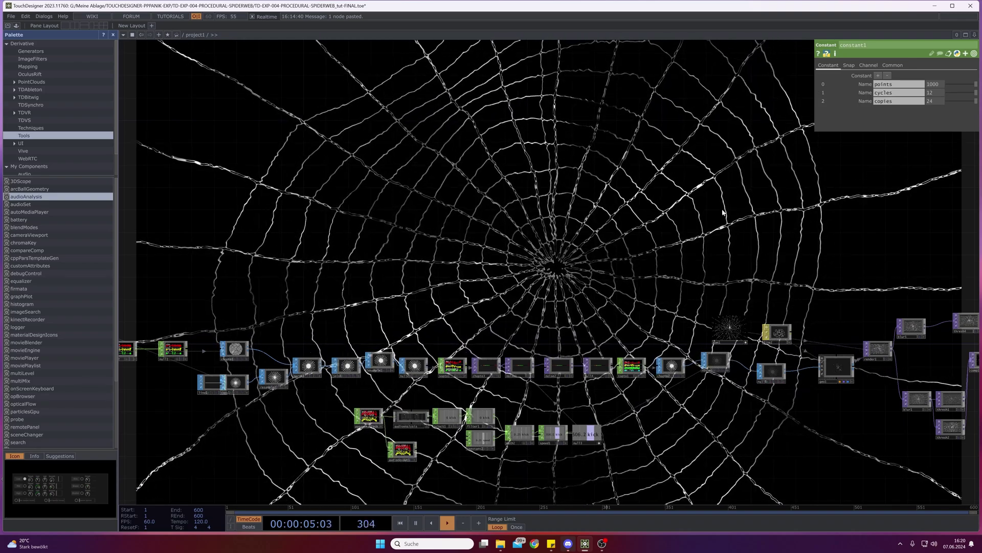
Try 2 and 24 as the cycles value of the constant1 operator and return it to 12.
{"action": "double_click", "coordinate": [930, 93]}
{"action": "type", "text": "2"}
{"action": "key", "text": "Return"}
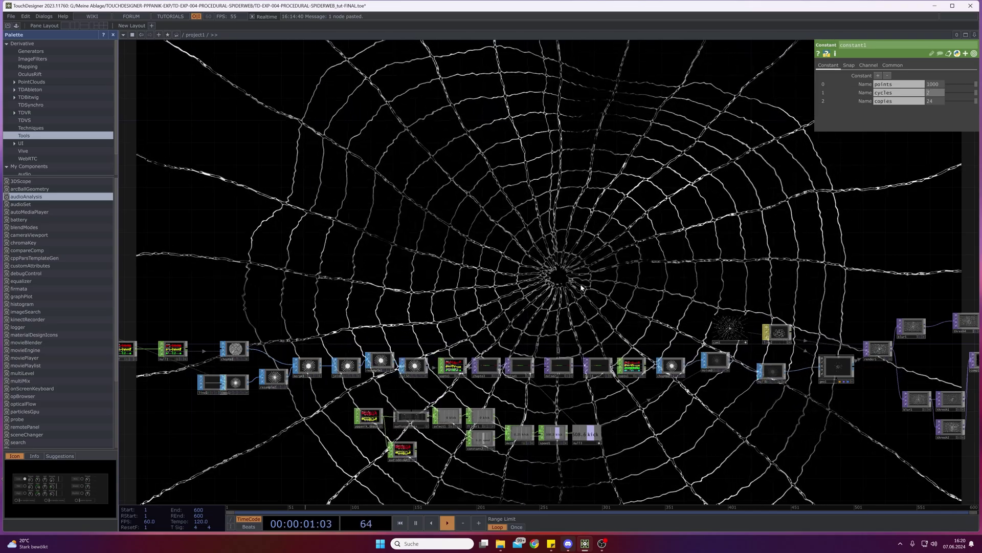
{"action": "double_click", "coordinate": [930, 93]}
{"action": "type", "text": "24"}
{"action": "key", "text": "Return"}
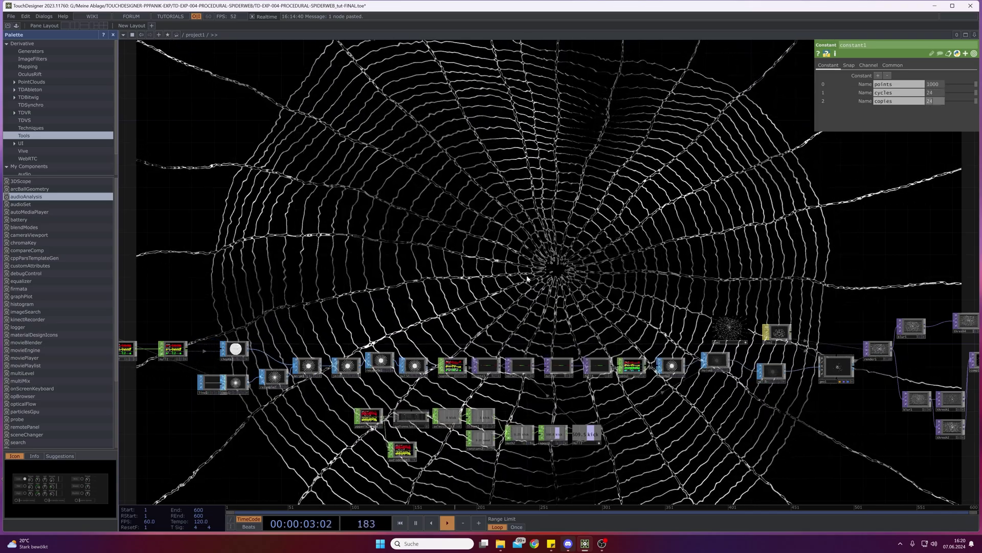
{"action": "left_click", "coordinate": [930, 93]}
{"action": "type", "text": "12"}
{"action": "key", "text": "Return"}
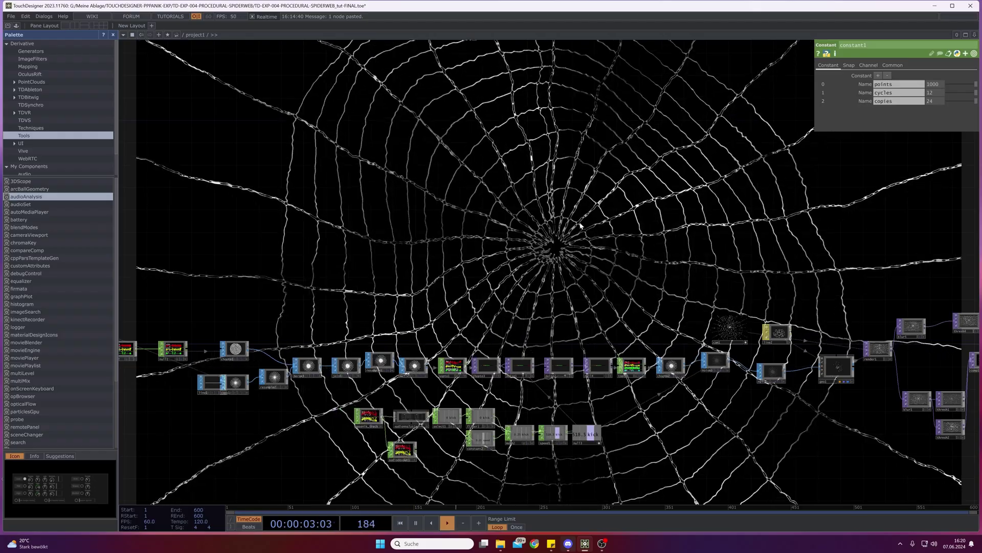
Try a slightly different amplitude on the pattern1 sine pattern.
{"action": "left_click_drag", "start_coordinate": [364, 286], "coordinate": [574, 221]}
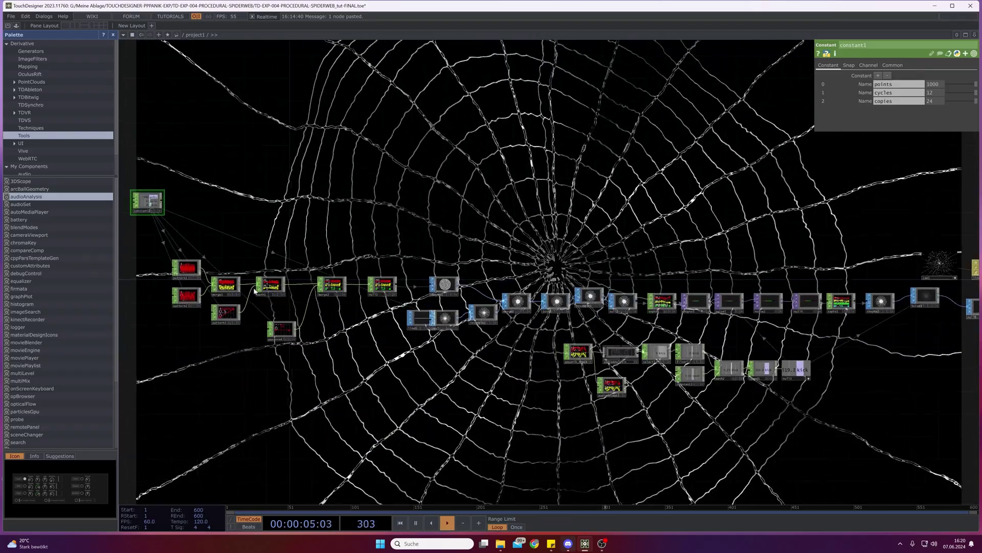
{"action": "left_click", "coordinate": [199, 269]}
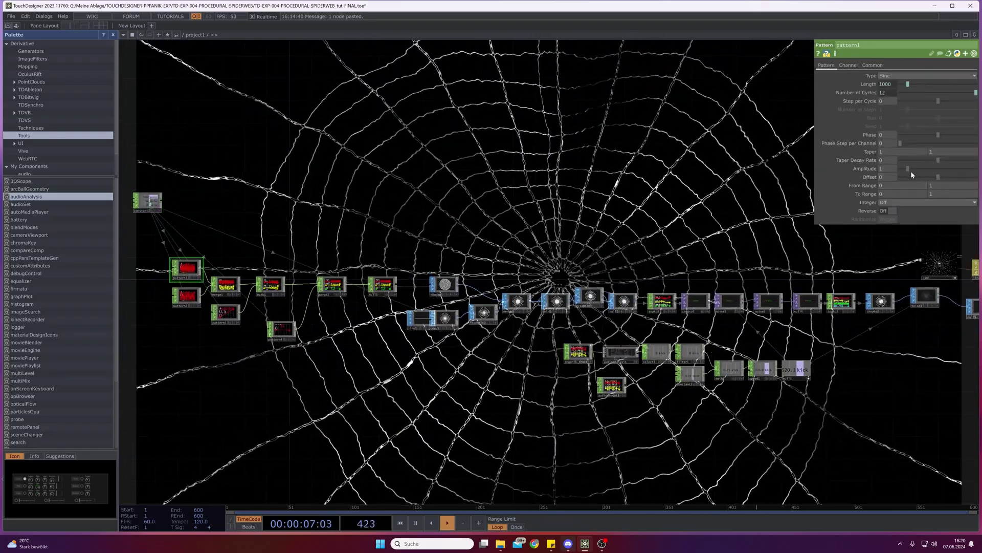
{"action": "left_click_drag", "start_coordinate": [910, 173], "coordinate": [908, 172]}
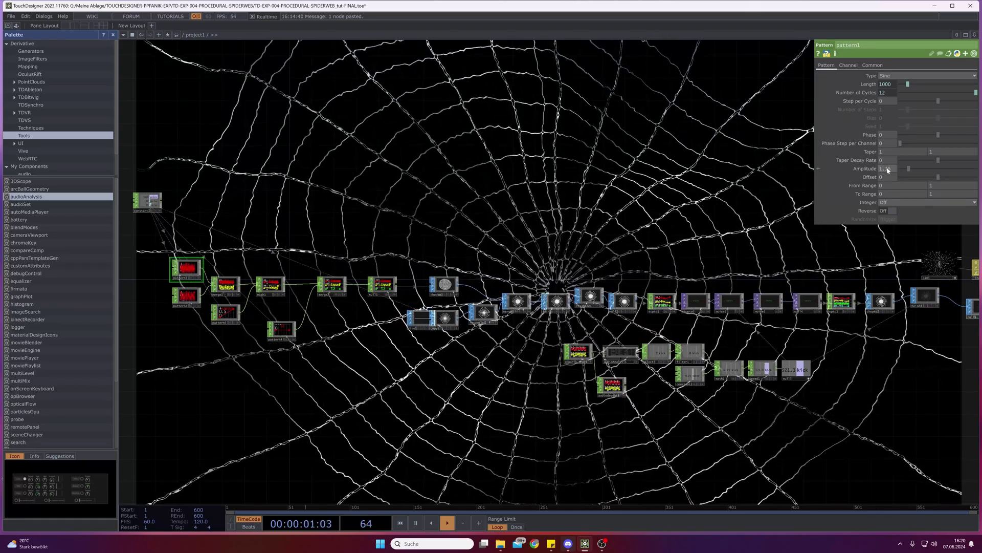
Try a lower amplitude on the pattern2 cosine pattern and undo the change.
{"action": "left_click", "coordinate": [186, 295]}
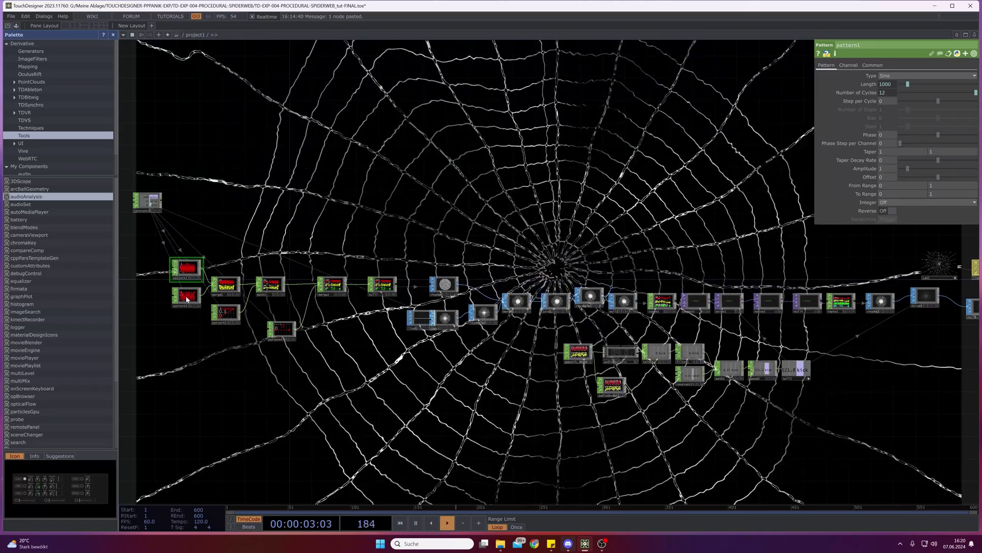
{"action": "left_click_drag", "start_coordinate": [908, 169], "coordinate": [906, 175]}
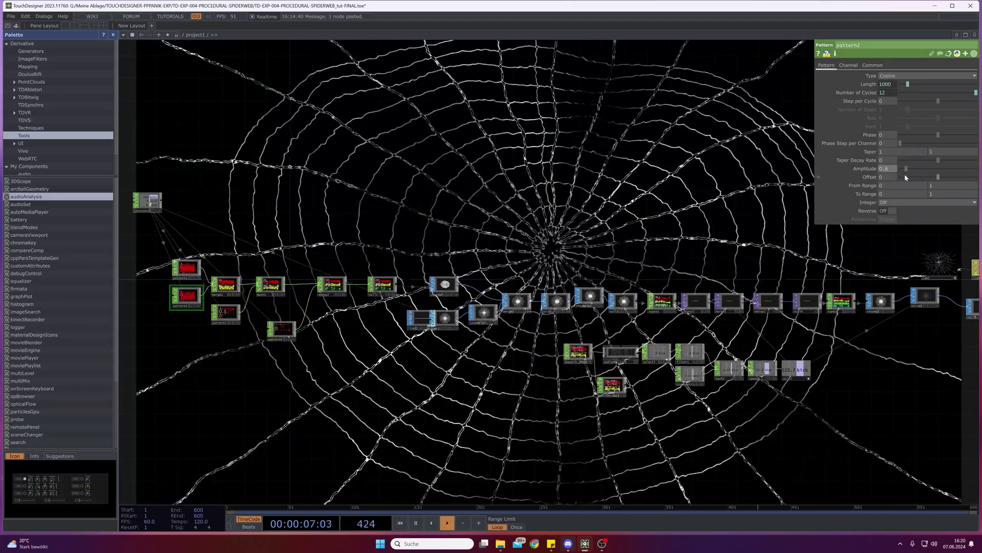
{"action": "key", "text": "ctrl+z"}
{"action": "key", "text": "ctrl+z"}
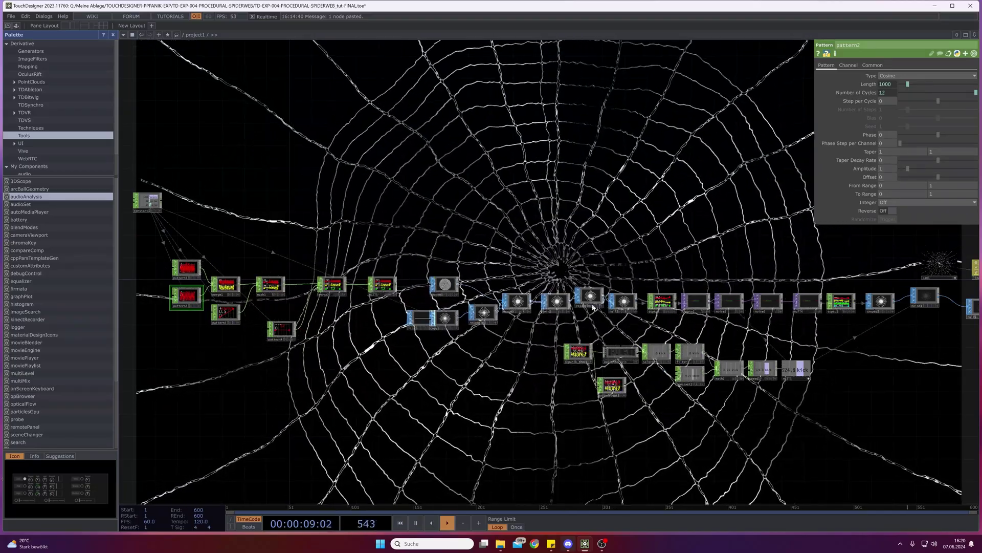
Adjust the Harmonics of the noise1 operator.
{"action": "left_click_drag", "start_coordinate": [792, 424], "coordinate": [489, 389]}
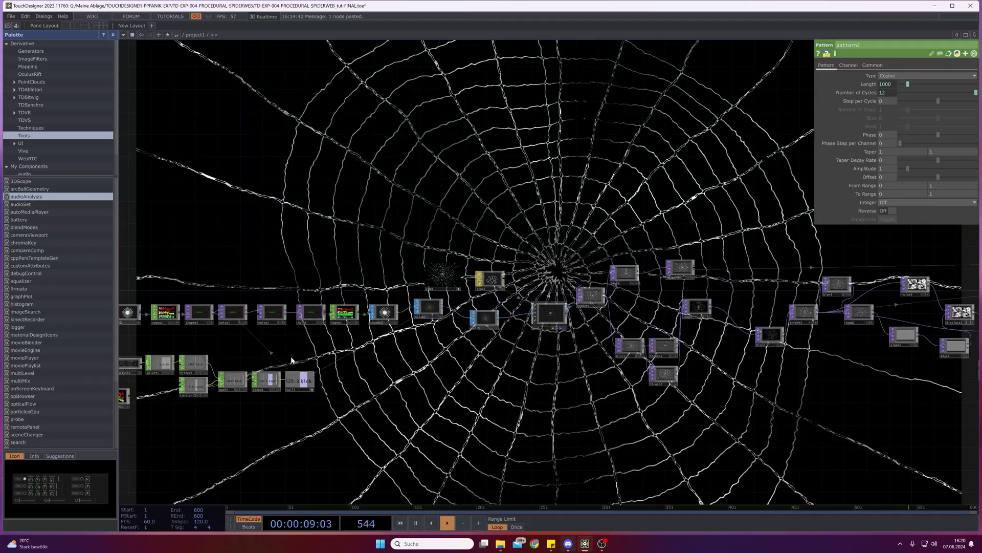
{"action": "left_click", "coordinate": [233, 312]}
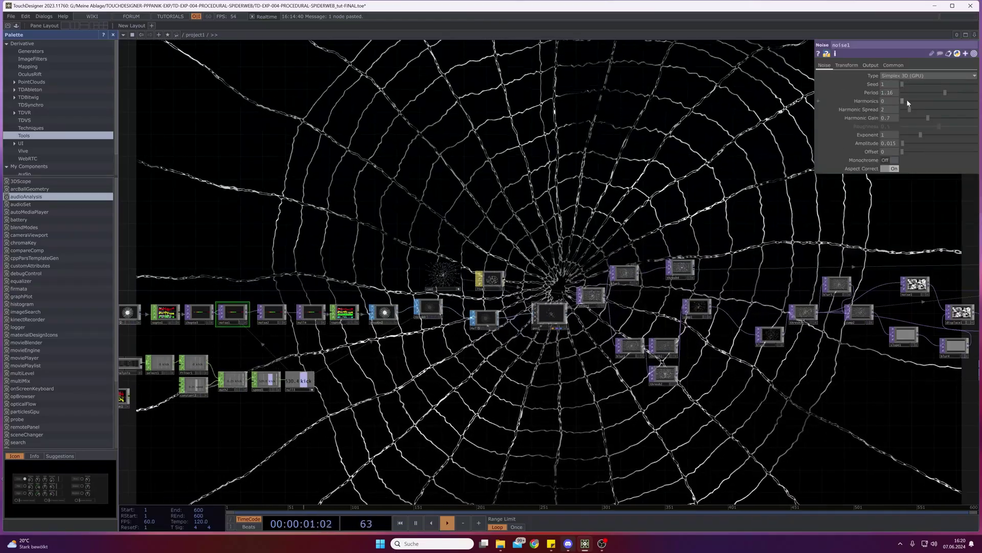
{"action": "left_click_drag", "start_coordinate": [907, 100], "coordinate": [878, 111]}
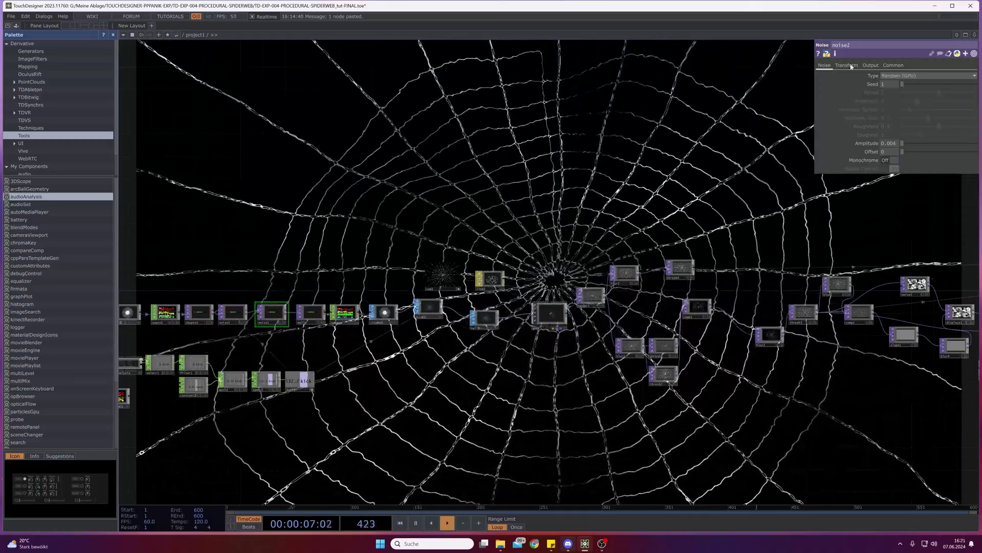
Try amplitudes of 0 and 0.007 on the noise2 operator and undo the amplitude changes.
{"action": "mouse_move", "coordinate": [902, 143]}
{"action": "left_mouse_down"}
{"action": "mouse_move", "coordinate": [913, 142]}
{"action": "mouse_move", "coordinate": [889, 158]}
{"action": "left_mouse_up"}
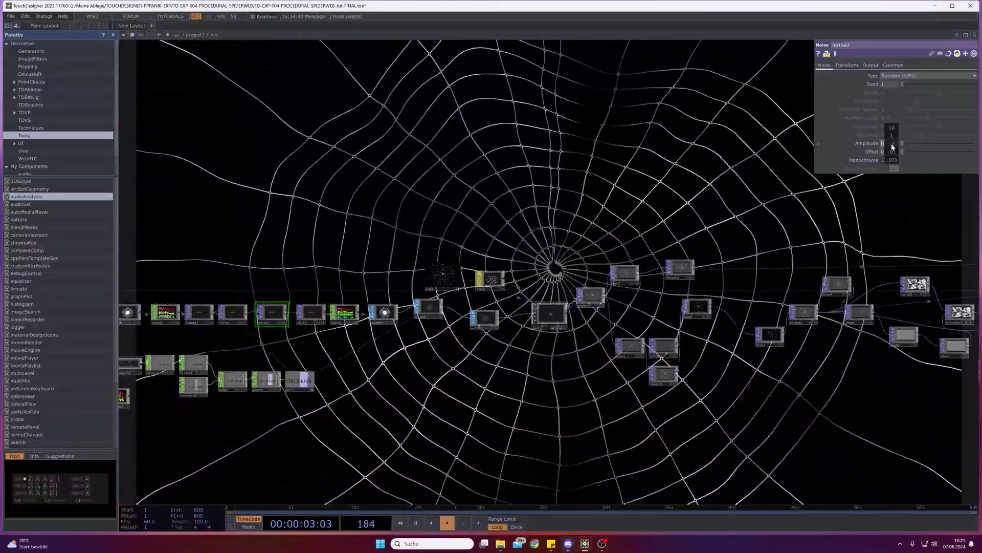
{"action": "mouse_move", "coordinate": [893, 147]}
{"action": "middle_mouse_down"}
{"action": "mouse_move", "coordinate": [893, 160]}
{"action": "mouse_move", "coordinate": [895, 131]}
{"action": "mouse_move", "coordinate": [894, 145]}
{"action": "middle_mouse_up"}
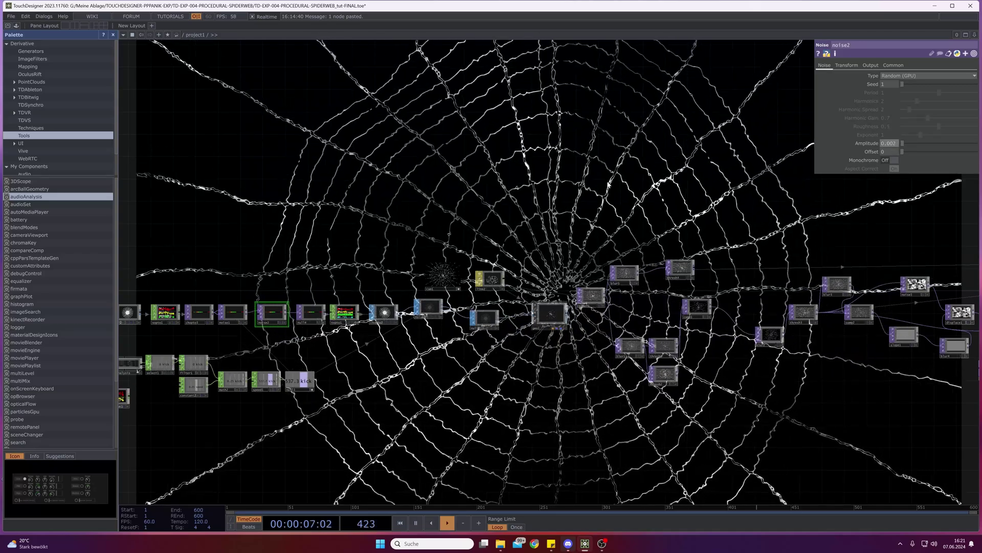
{"action": "key", "text": "ctrl+z"}
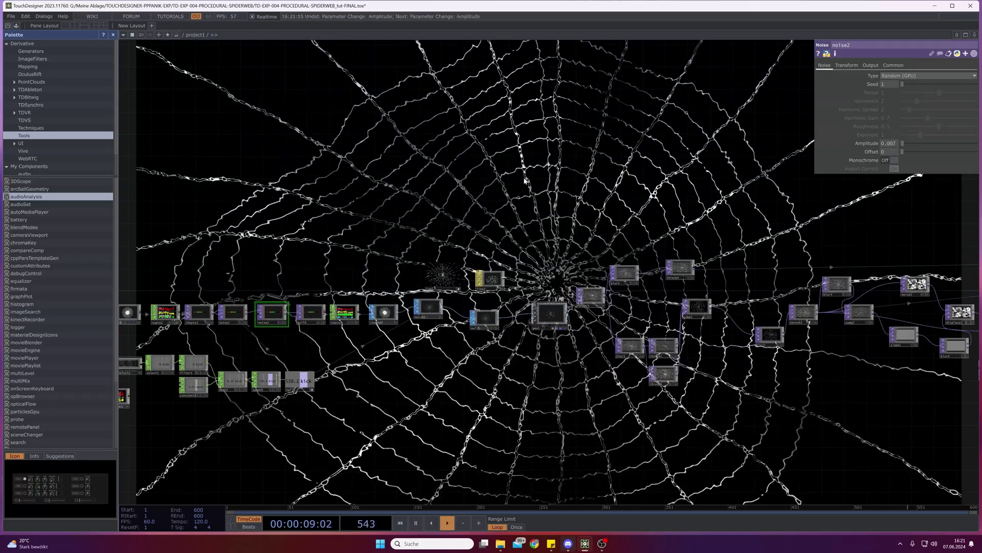
{"action": "key", "text": "ctrl+z"}
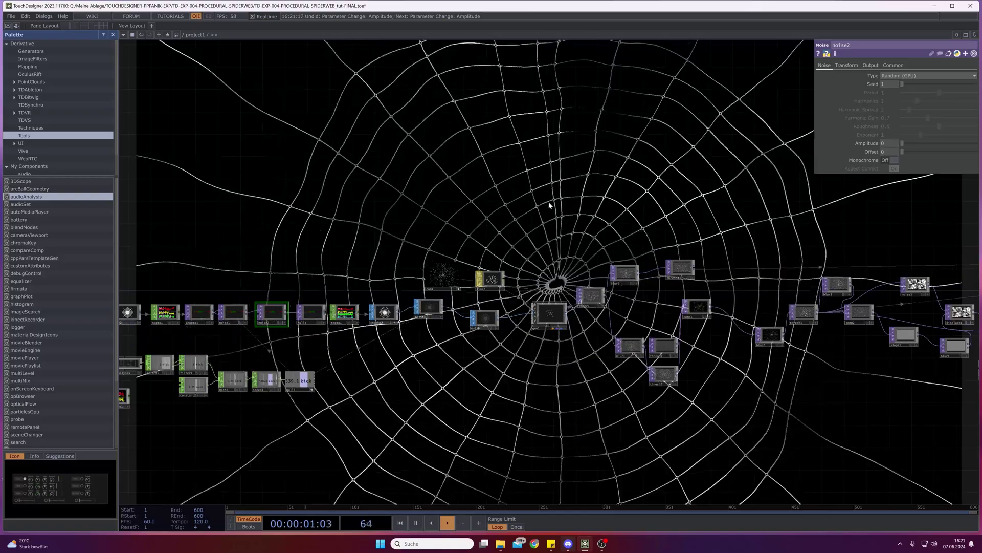
{"action": "key", "text": "ctrl+z"}
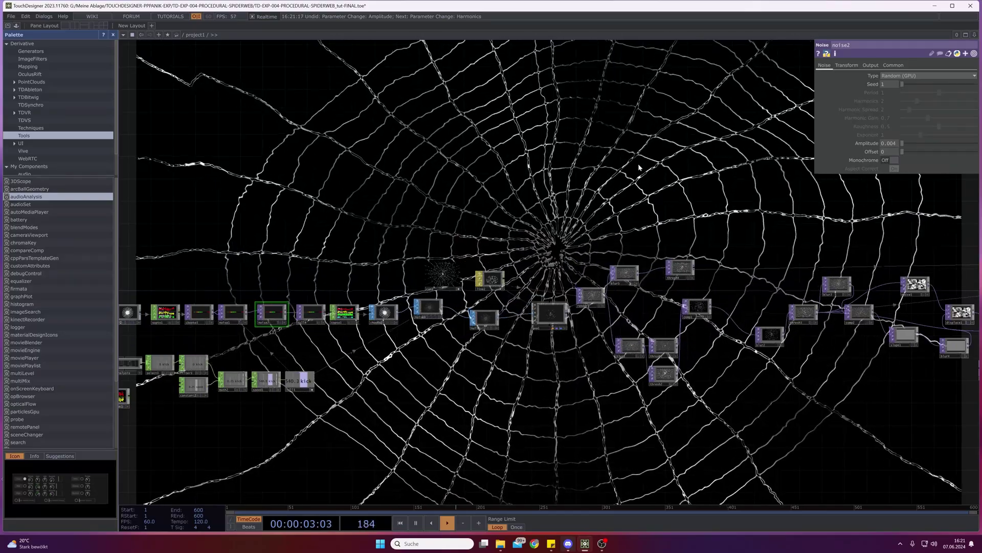
Try an Index of 1.66 on the switch1 operator near the end of the network.
{"action": "left_click_drag", "start_coordinate": [809, 164], "coordinate": [508, 157]}
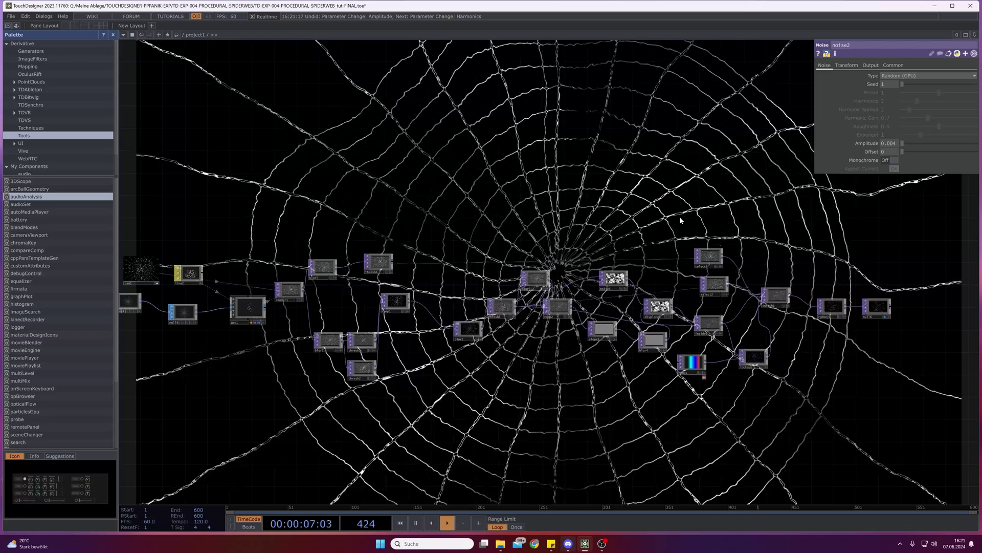
{"action": "left_click_drag", "start_coordinate": [804, 189], "coordinate": [510, 199]}
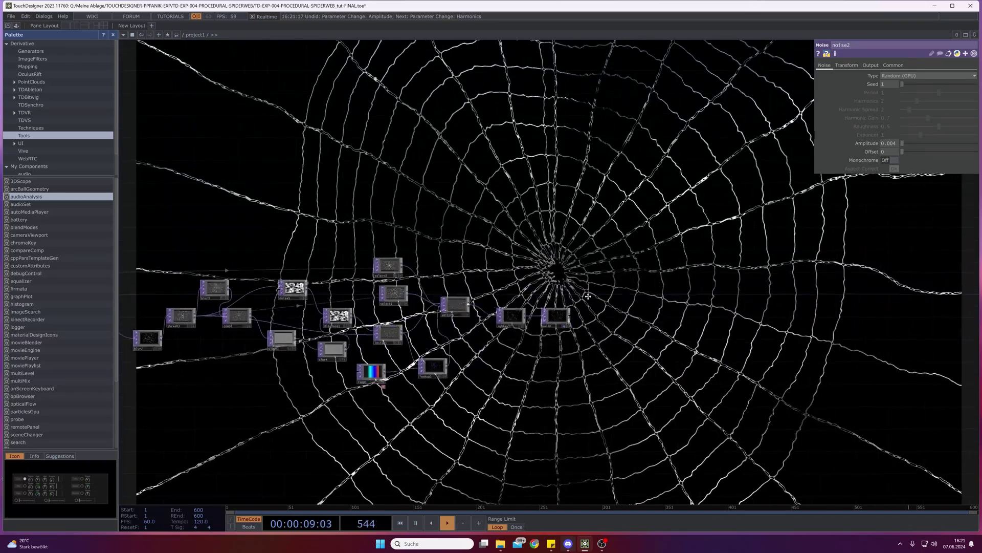
{"action": "left_click_drag", "start_coordinate": [587, 296], "coordinate": [485, 298]}
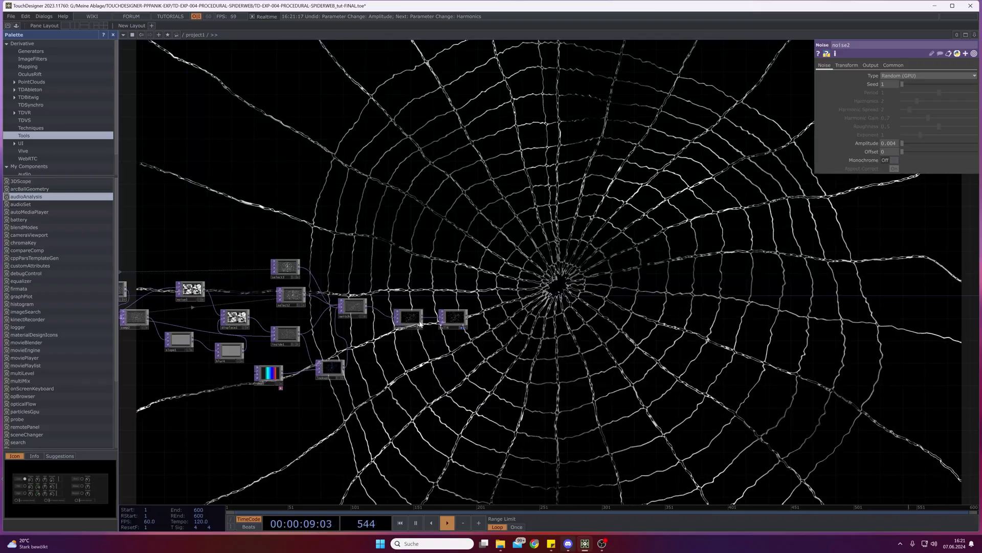
{"action": "left_click", "coordinate": [352, 306]}
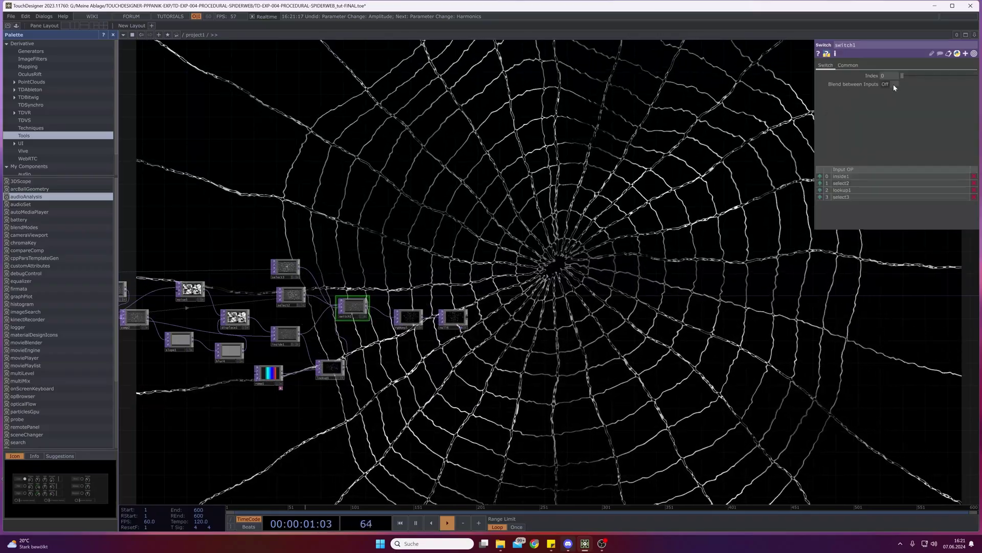
{"action": "left_click_drag", "start_coordinate": [902, 75], "coordinate": [914, 74]}
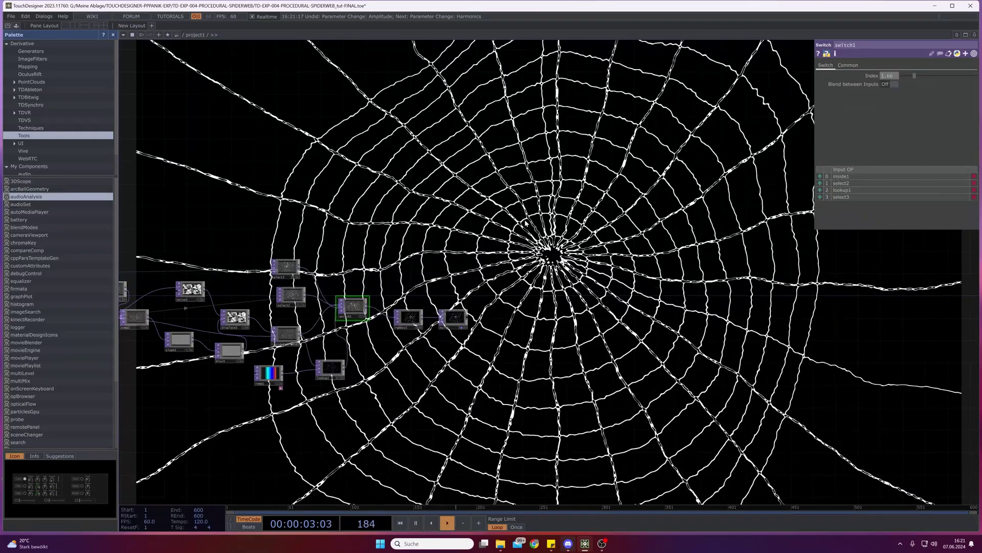
Try the other inputs of switch1 with Index values such as 2.95 and 3.16, and return the Index to 0.
{"action": "left_click_drag", "start_coordinate": [573, 268], "coordinate": [593, 179]}
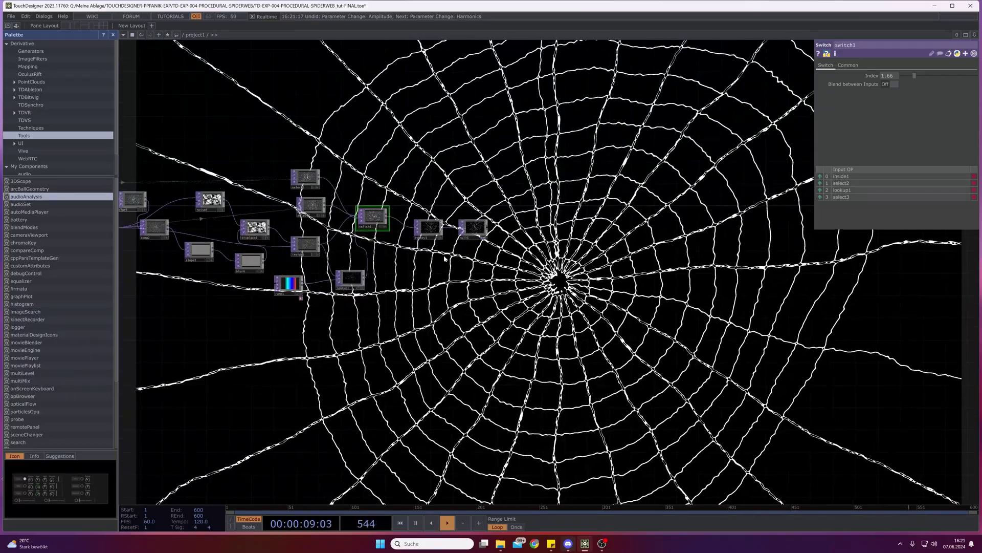
{"action": "mouse_move", "coordinate": [914, 76]}
{"action": "left_mouse_down"}
{"action": "mouse_move", "coordinate": [929, 76]}
{"action": "mouse_move", "coordinate": [920, 76]}
{"action": "left_mouse_up"}
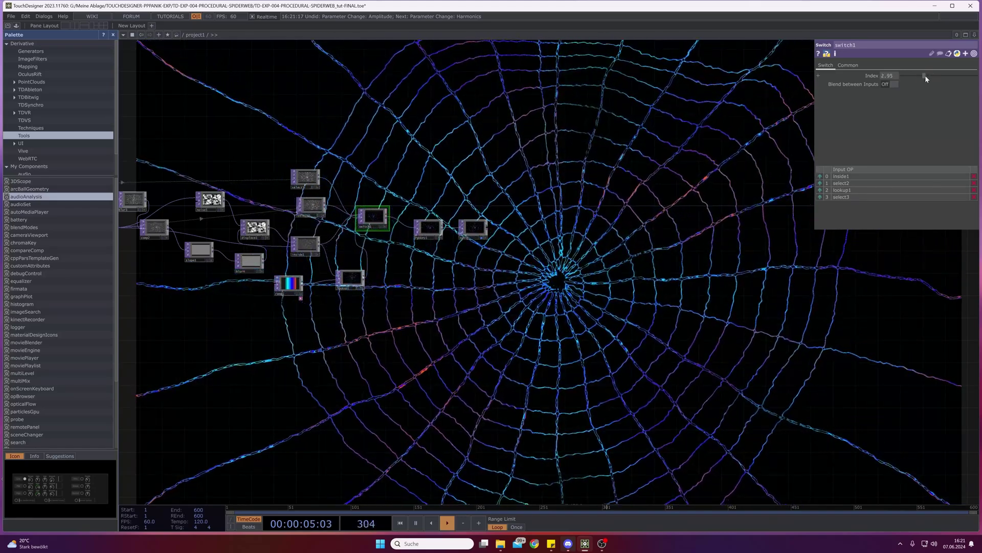
{"action": "left_click_drag", "start_coordinate": [925, 75], "coordinate": [926, 76]}
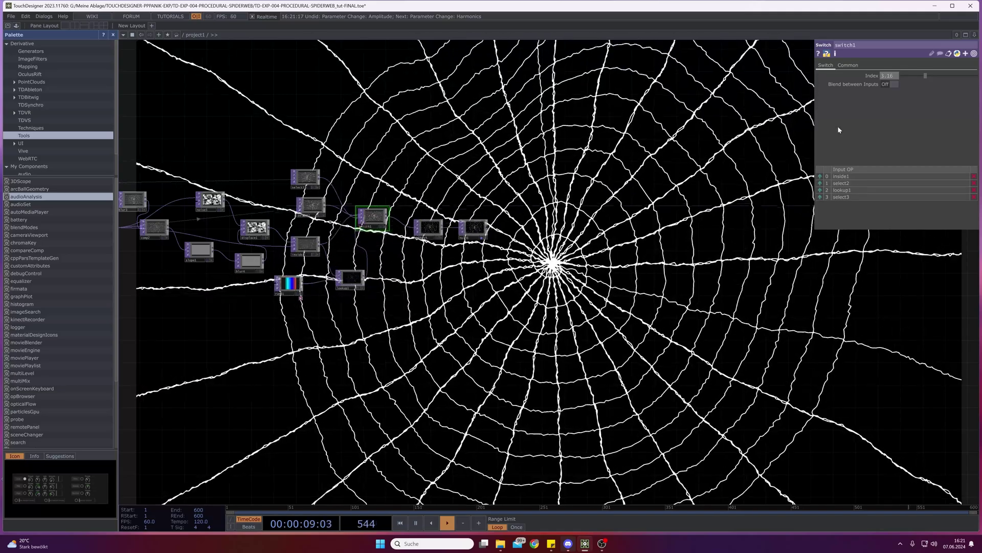
{"action": "left_click_drag", "start_coordinate": [912, 75], "coordinate": [904, 76]}
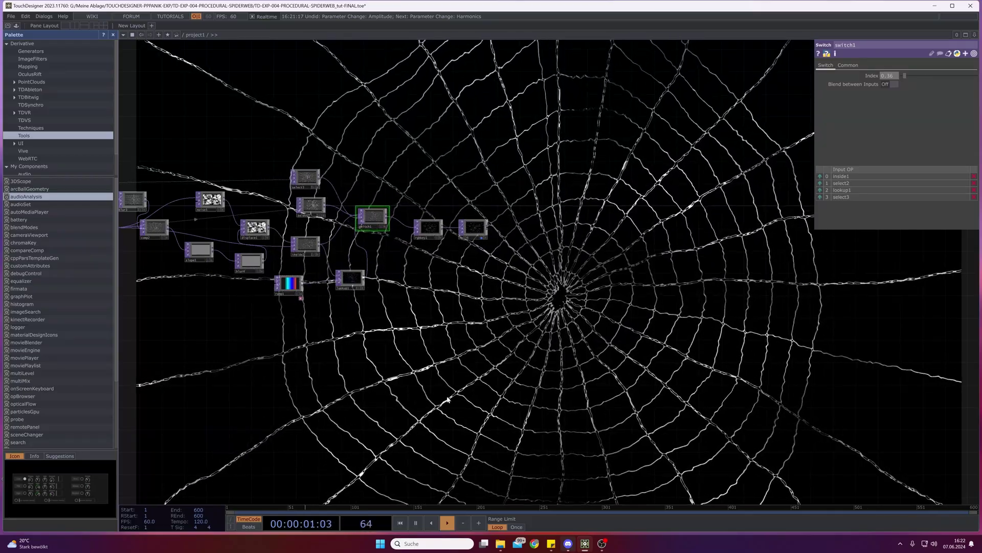
{"action": "left_click_drag", "start_coordinate": [904, 75], "coordinate": [980, 77]}
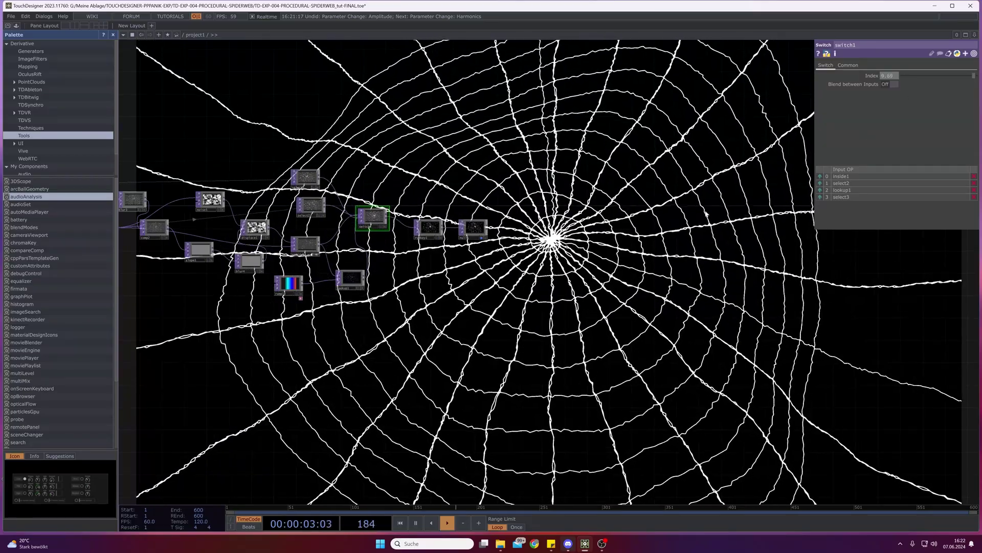
{"action": "left_click", "coordinate": [900, 78]}
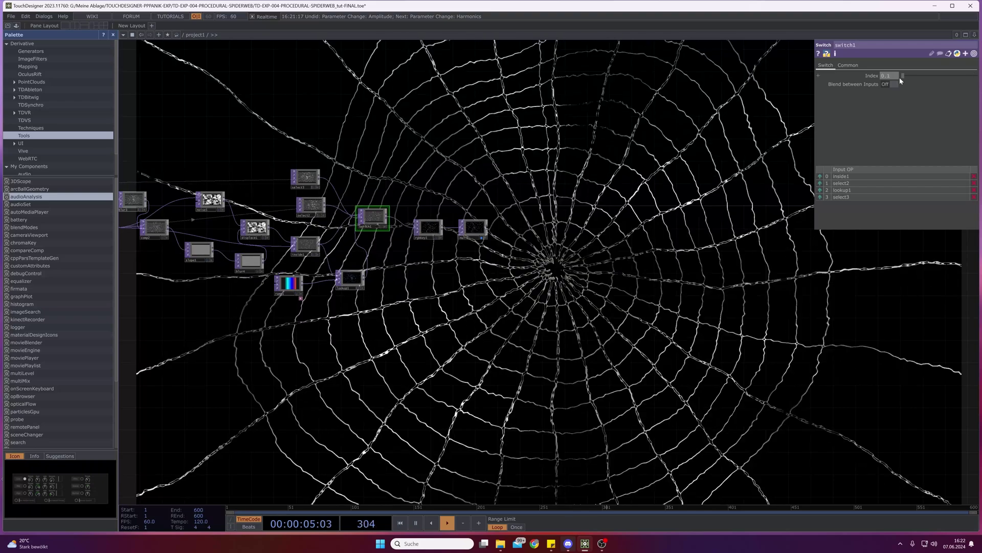
Pause the timeline playback with the whole operator network in view.
{"action": "left_click_drag", "start_coordinate": [230, 414], "coordinate": [415, 477]}
{"action": "left_click", "coordinate": [415, 523]}
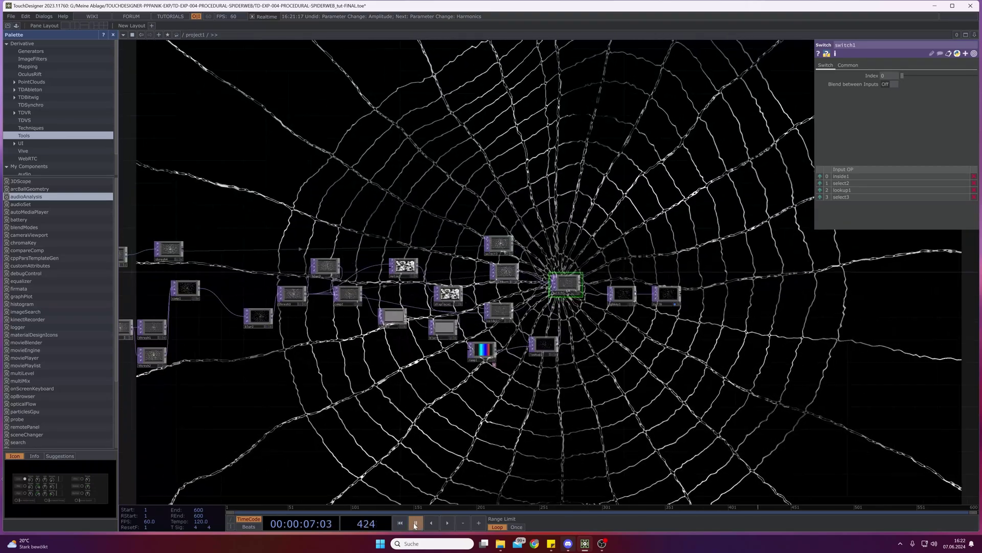
{"action": "scroll", "coordinate": [631, 338], "scroll_direction": "down", "scroll_amount": 3}
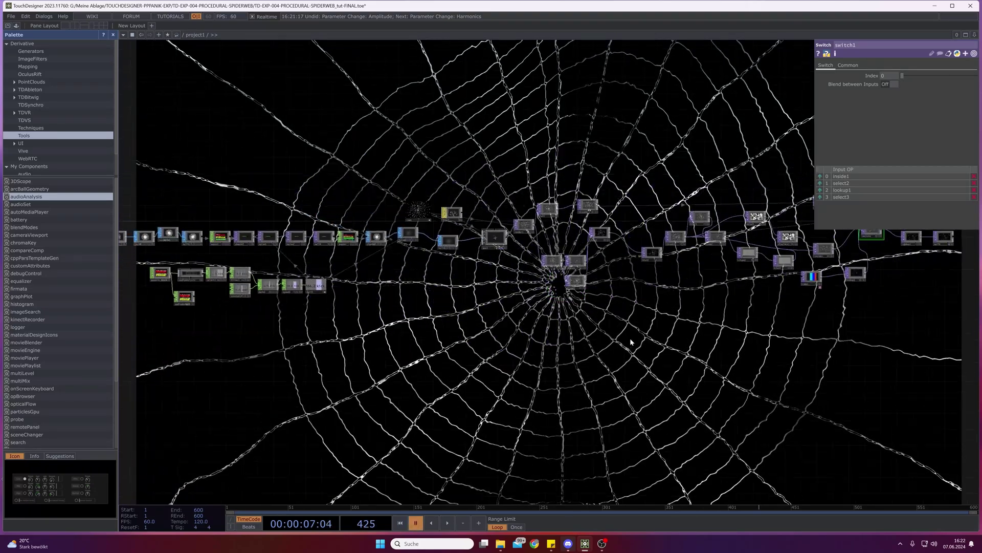
{"action": "scroll", "coordinate": [628, 328], "scroll_direction": "up", "scroll_amount": 4}
{"action": "scroll", "coordinate": [758, 379], "scroll_direction": "down", "scroll_amount": 2}
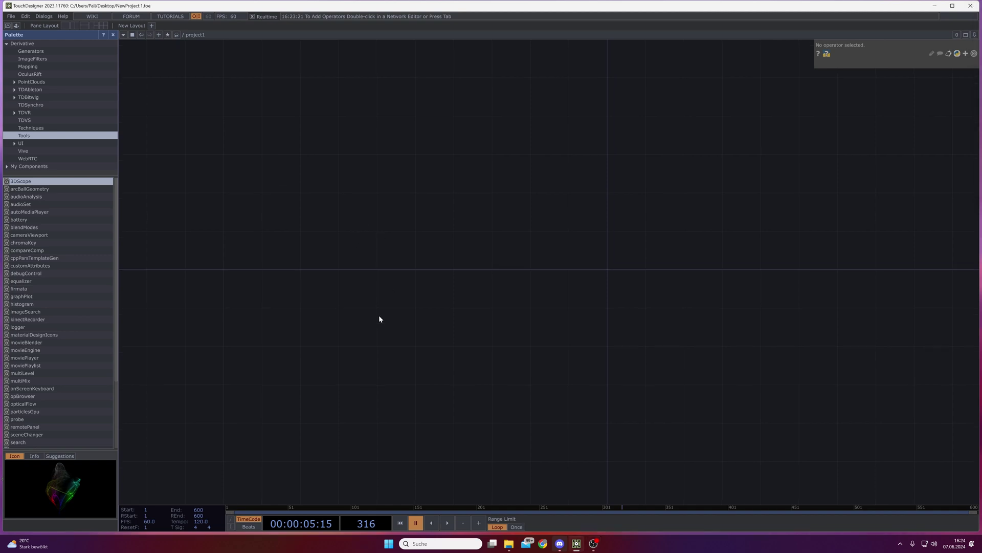
Add a Constant CHOP to the empty project network.
{"action": "key", "text": "Tab"}
{"action": "left_click", "coordinate": [294, 204]}
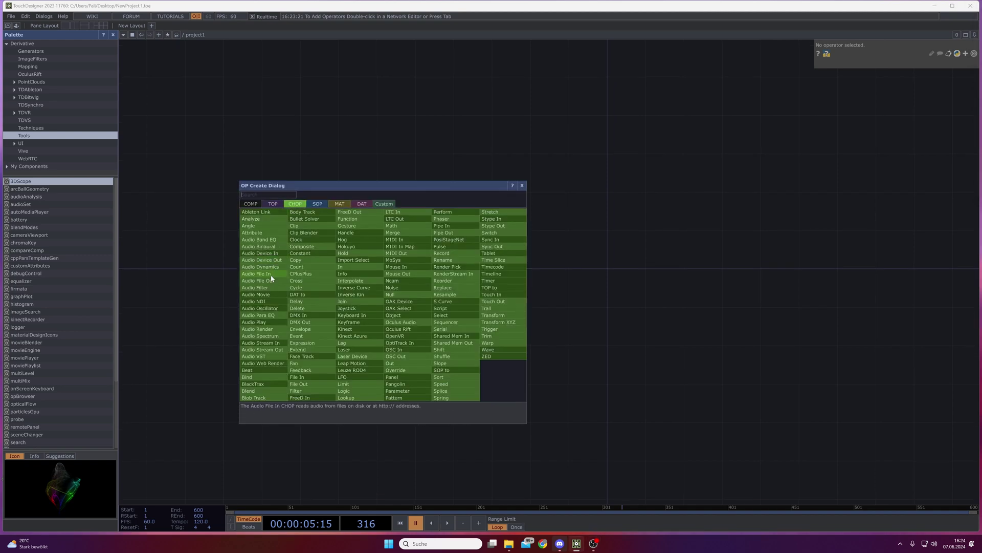
{"action": "left_click", "coordinate": [323, 253]}
{"action": "left_click", "coordinate": [346, 238]}
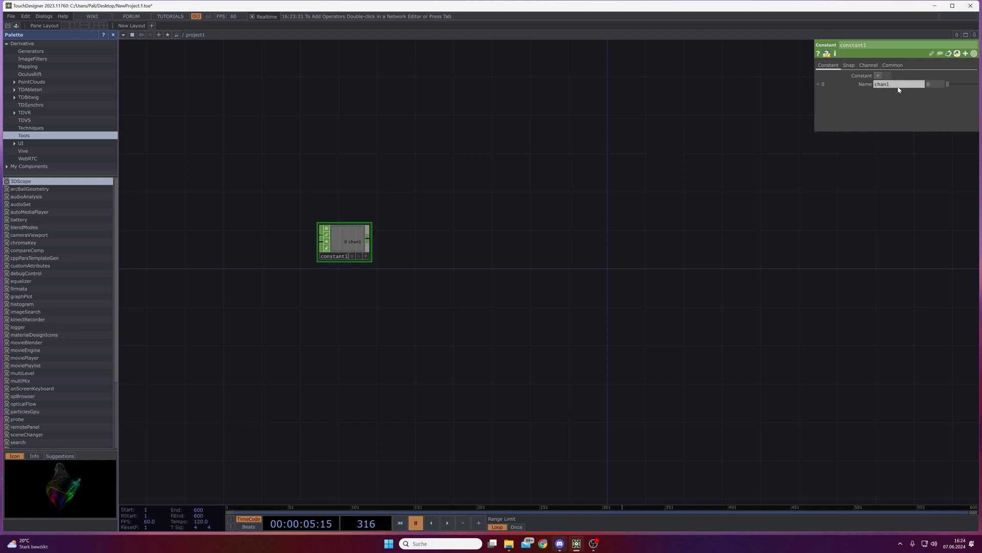
Name the first channel of the Constant CHOP cycles and set its value to 12.
{"action": "left_click", "coordinate": [898, 86]}
{"action": "type", "text": "cycles"}
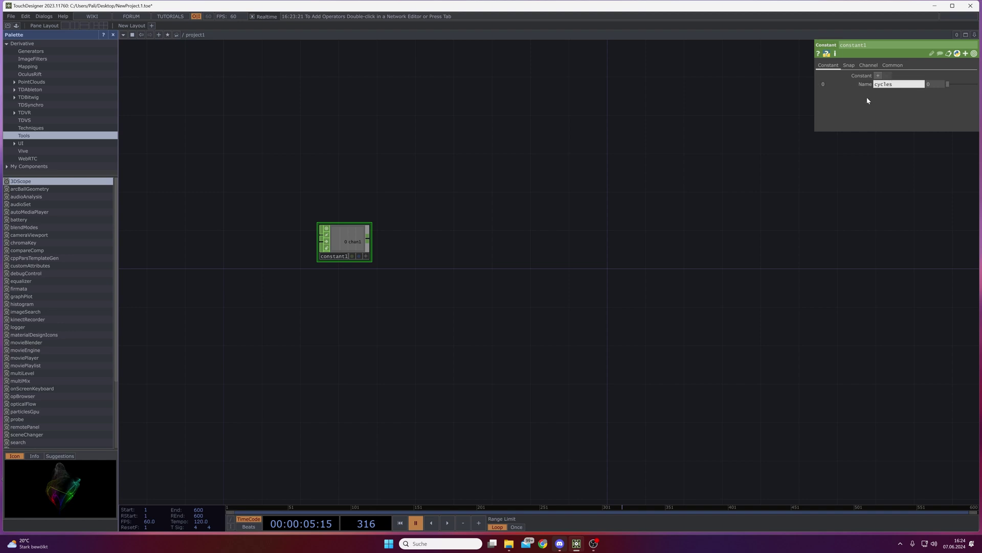
{"action": "key", "text": "Return"}
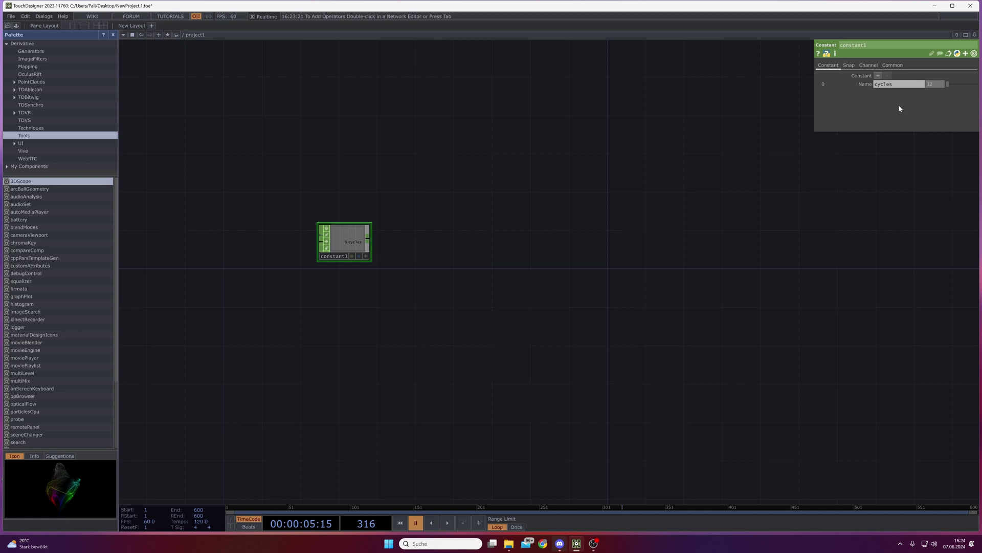
{"action": "type", "text": "12"}
{"action": "key", "text": "Return"}
Add a second channel named copies to the Constant CHOP with a value of 24.
{"action": "left_click", "coordinate": [878, 77]}
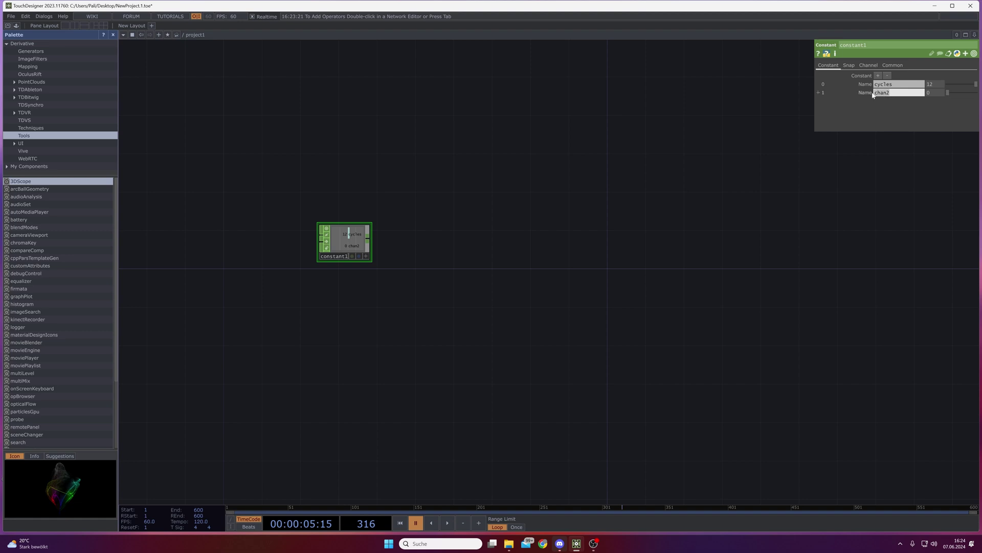
{"action": "type", "text": "copies"}
{"action": "left_click", "coordinate": [930, 92]}
{"action": "type", "text": "12"}
{"action": "key", "text": "Return"}
{"action": "type", "text": "24"}
{"action": "key", "text": "Return"}
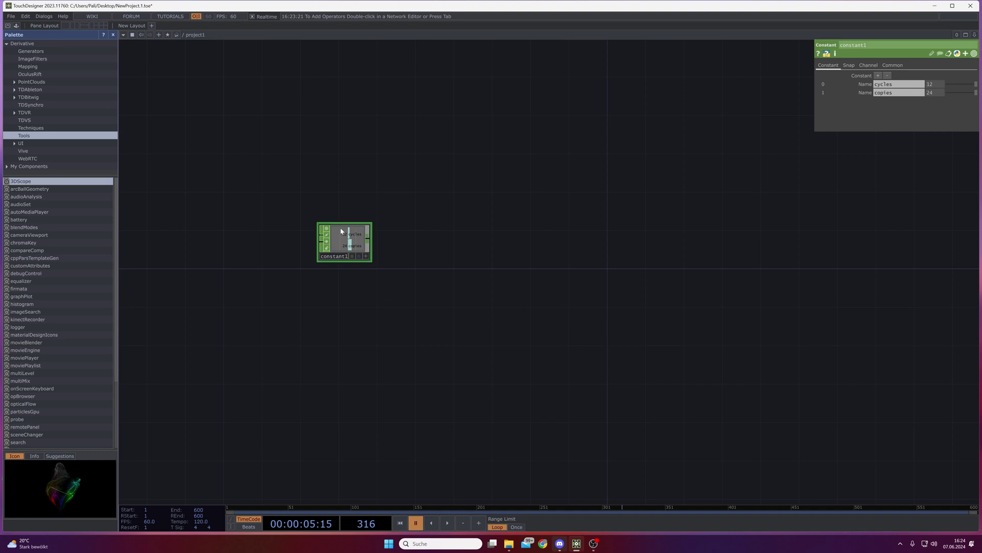
Move constant1 down and to the left, and place a Pattern CHOP to its right.
{"action": "left_click_drag", "start_coordinate": [348, 240], "coordinate": [280, 298]}
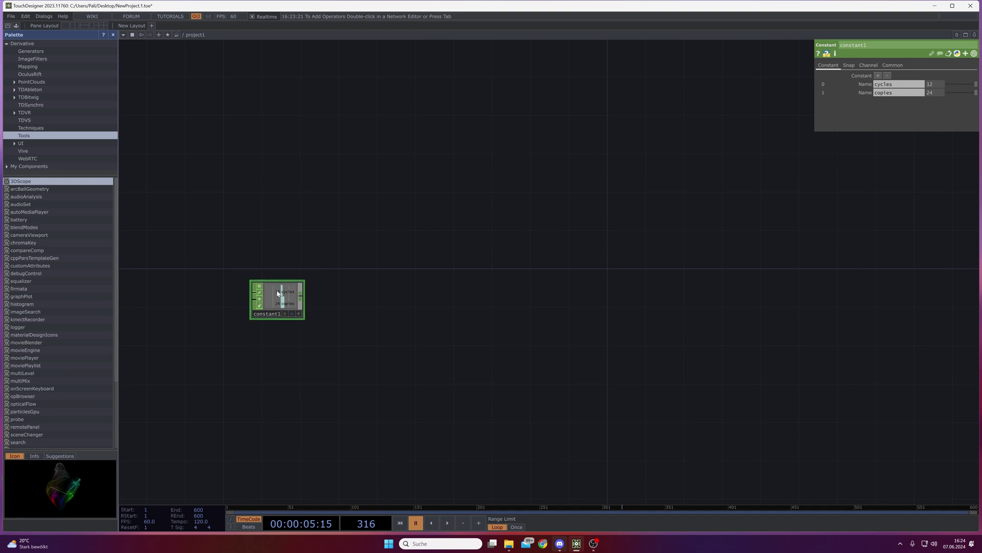
{"action": "double_click", "coordinate": [381, 304]}
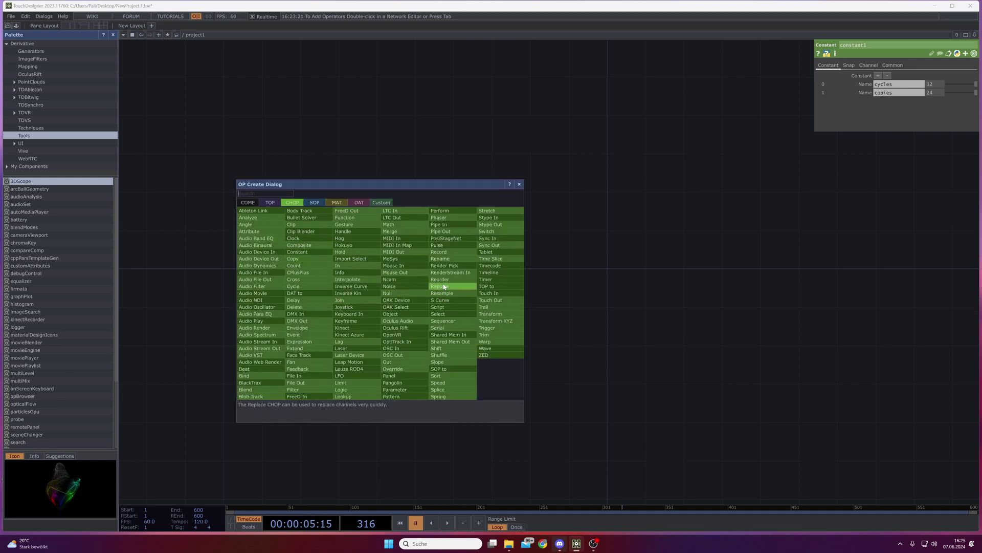
{"action": "left_click", "coordinate": [396, 397]}
{"action": "left_click", "coordinate": [413, 268]}
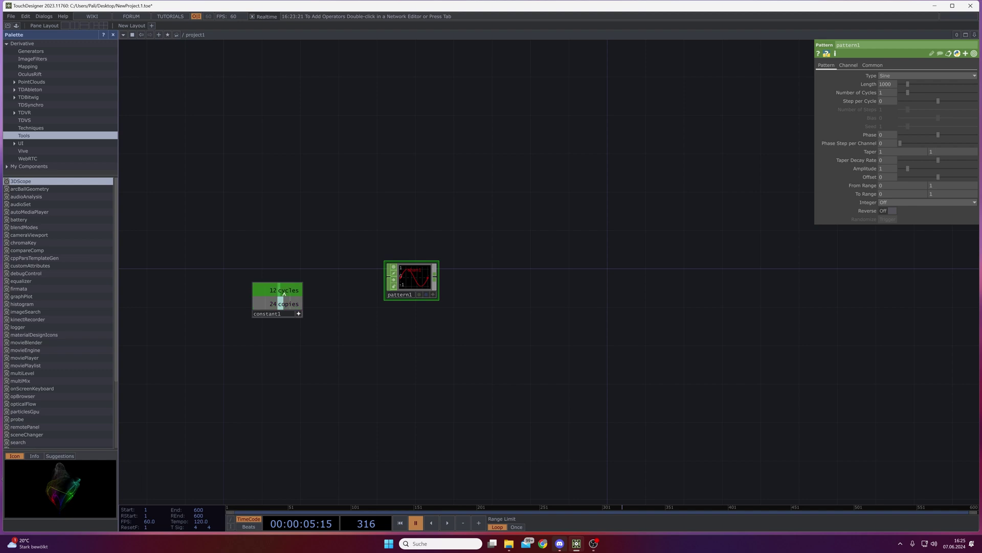
Drive the Number of Cycles of pattern1 with a CHOP reference to the cycles channel of constant1.
{"action": "left_click_drag", "start_coordinate": [285, 290], "coordinate": [887, 94]}
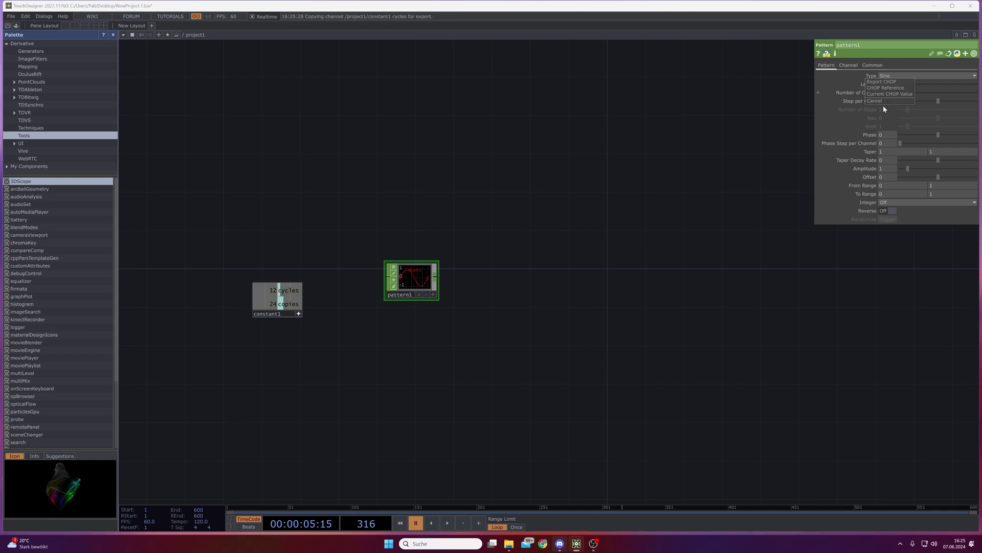
{"action": "left_click", "coordinate": [881, 88]}
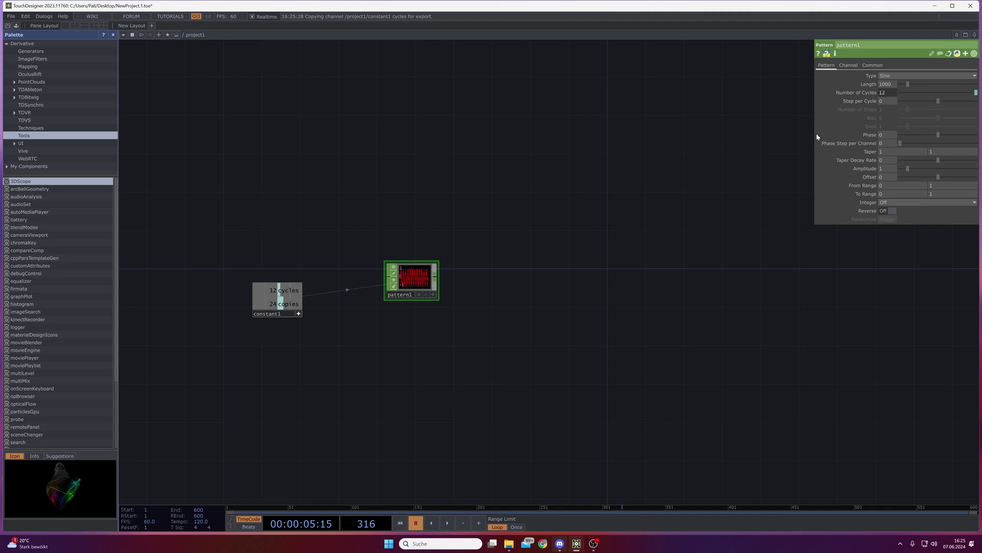
{"action": "scroll", "coordinate": [411, 277], "scroll_direction": "up", "scroll_amount": 5}
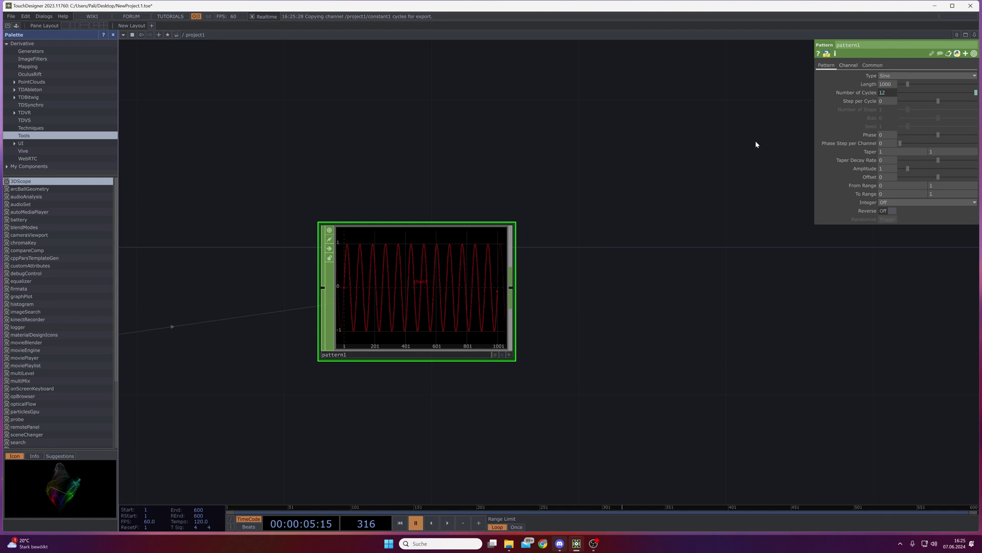
Rename the channel of pattern1 to tx.
{"action": "left_click", "coordinate": [849, 65]}
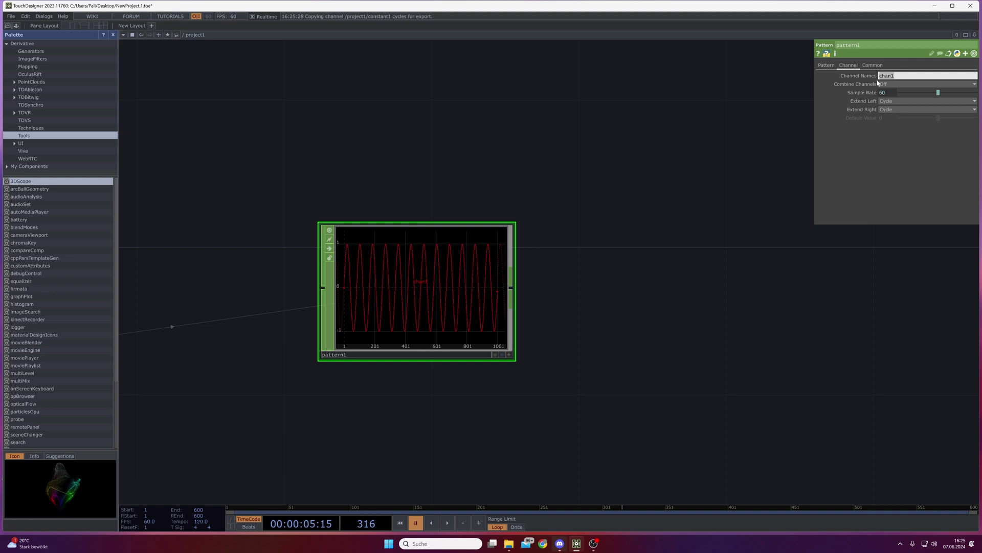
{"action": "type", "text": "tx"}
{"action": "key", "text": "Return"}
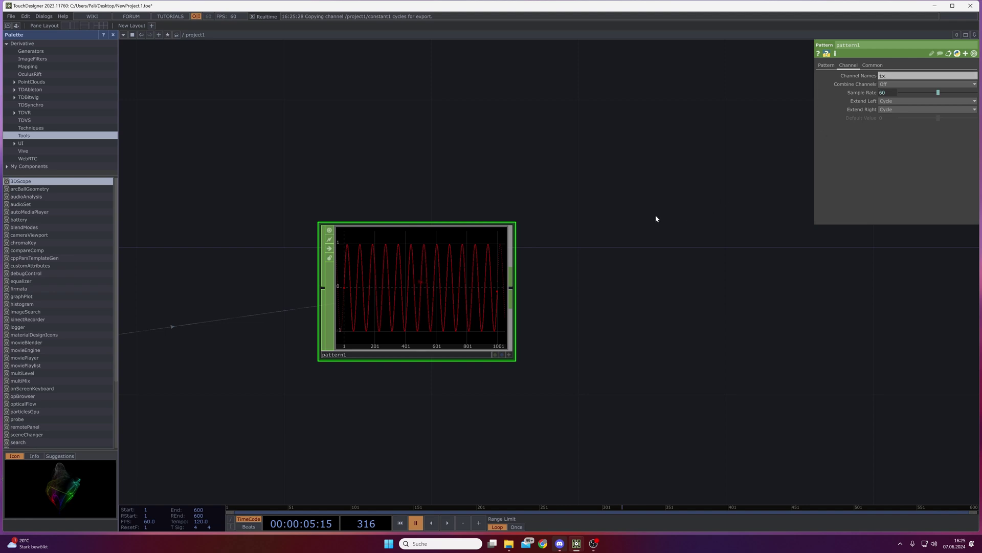
Duplicate pattern1 and place the copy directly below it.
{"action": "scroll", "coordinate": [435, 277], "scroll_direction": "up", "scroll_amount": 2}
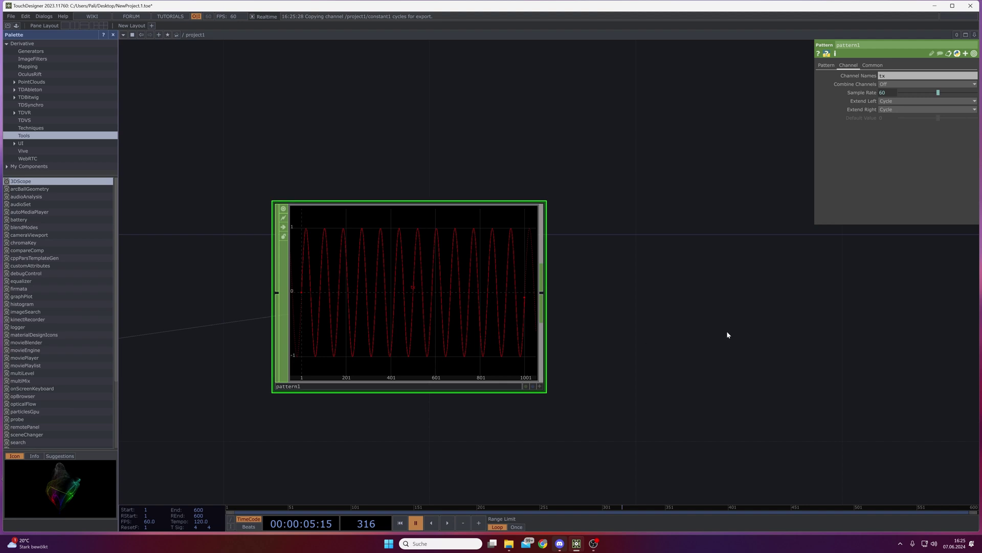
{"action": "scroll", "coordinate": [727, 331], "scroll_direction": "down", "scroll_amount": 3}
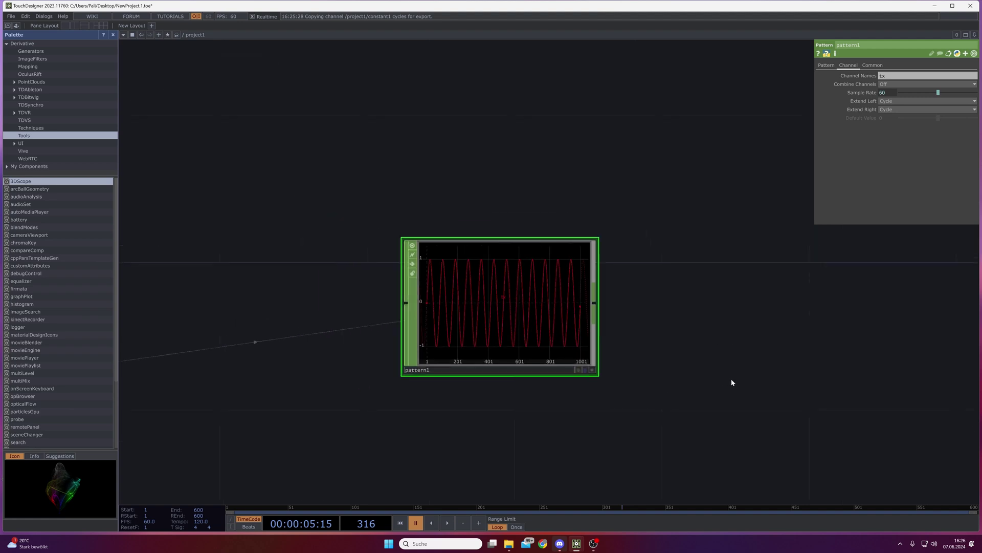
{"action": "middle_click_drag", "start_coordinate": [727, 330], "coordinate": [697, 323]}
{"action": "scroll", "coordinate": [702, 327], "scroll_direction": "down", "scroll_amount": 1}
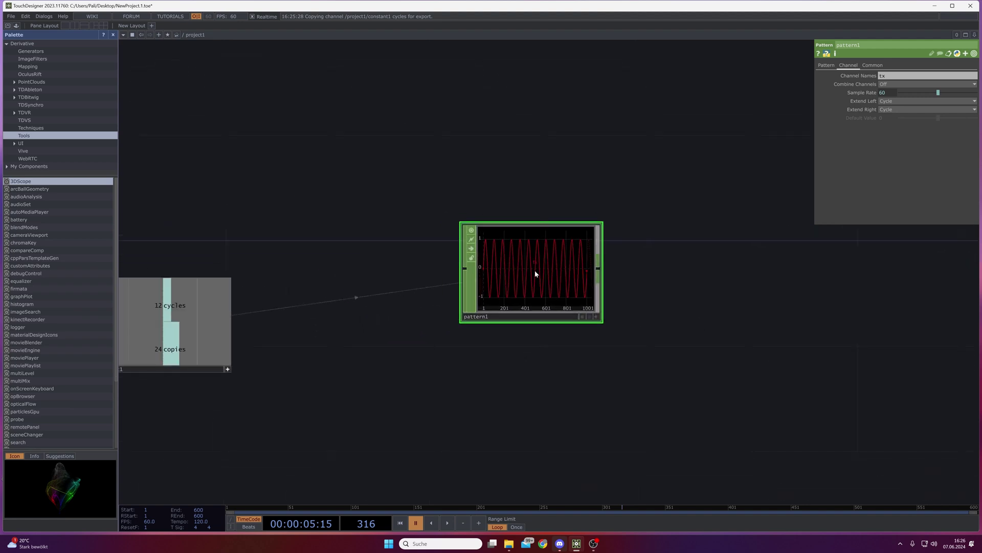
{"action": "left_click_drag", "start_coordinate": [594, 208], "coordinate": [513, 193]}
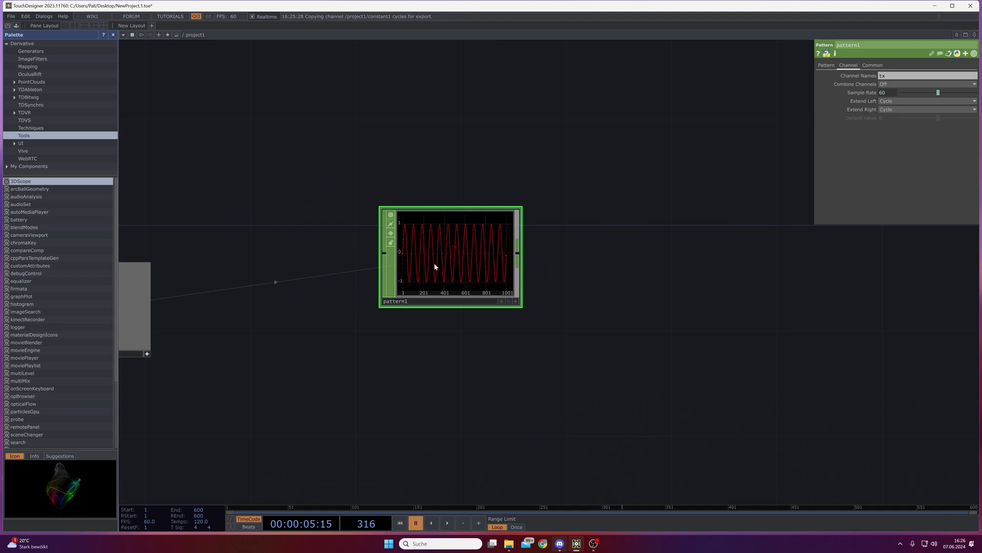
{"action": "key", "text": "ctrl+c"}
{"action": "key", "text": "ctrl+v"}
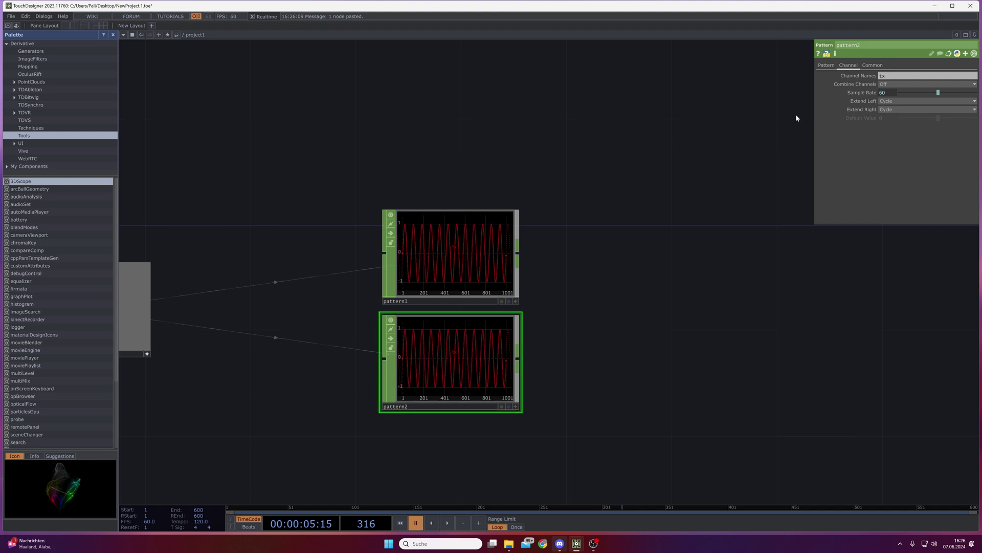
Rename the channel of the copied pattern to ty and set its Type to Cosine.
{"action": "left_click", "coordinate": [883, 76]}
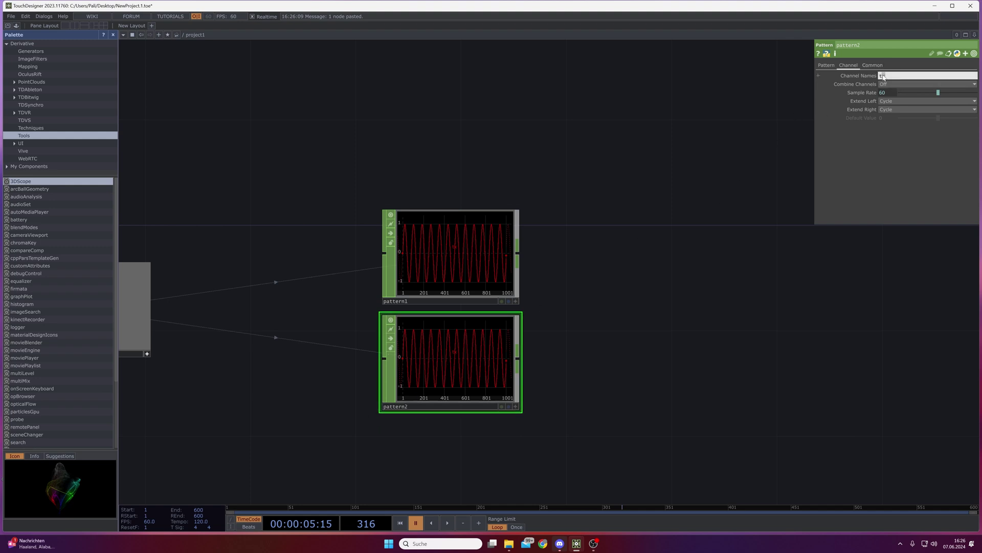
{"action": "key", "text": "BackSpace"}
{"action": "left_click", "coordinate": [825, 67]}
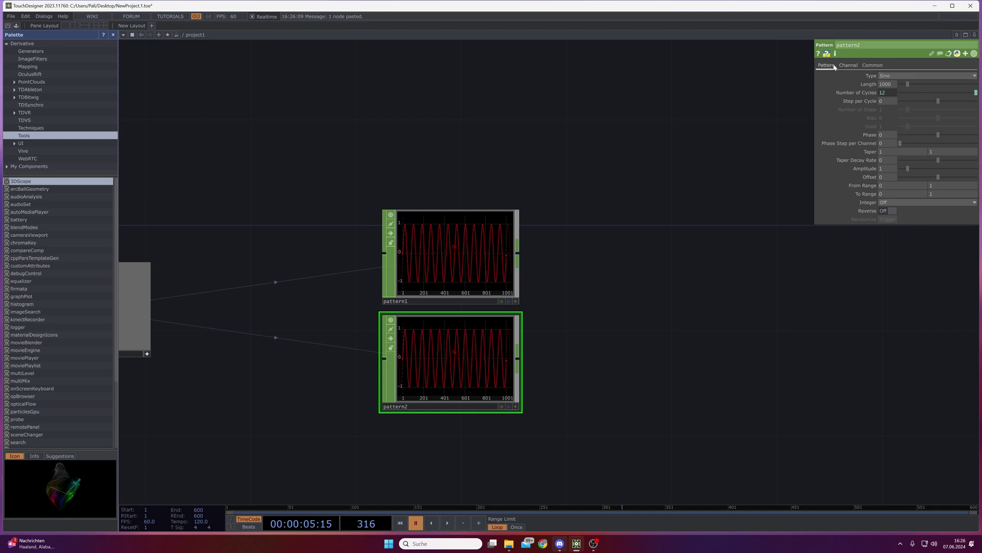
{"action": "left_click", "coordinate": [888, 77]}
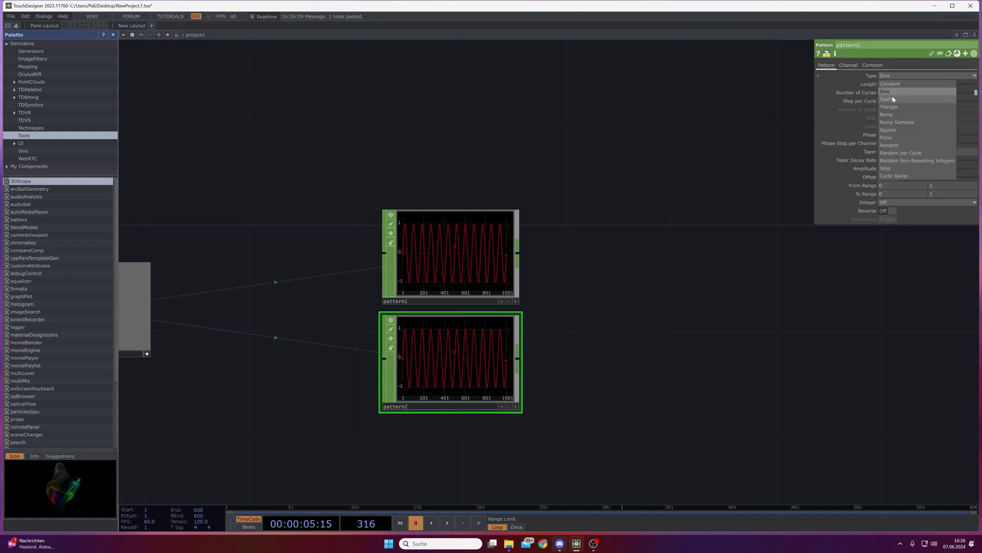
{"action": "left_click", "coordinate": [894, 99]}
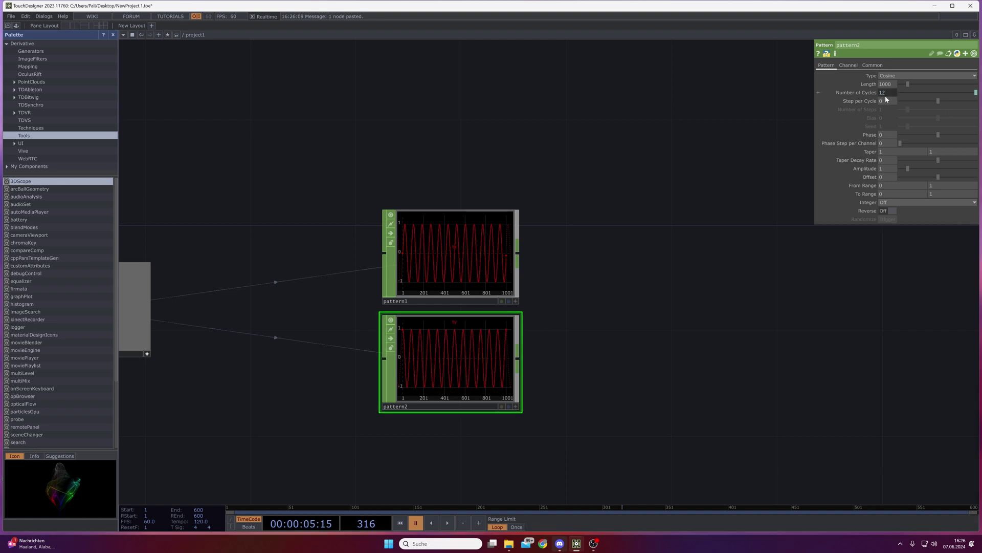
Check the Number of Cycles expression of pattern2 and compare the operator with pattern1.
{"action": "key", "text": "ctrl+v"}
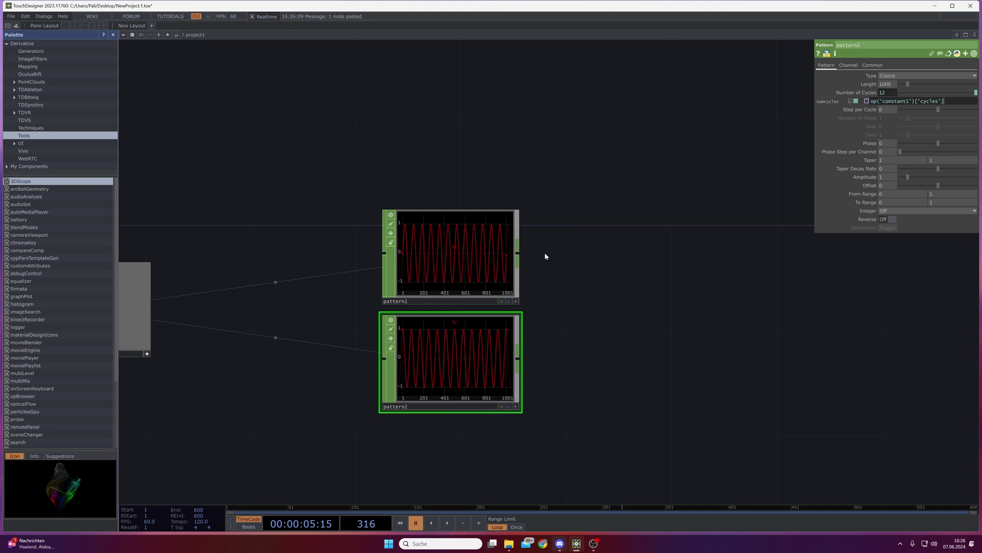
{"action": "left_click", "coordinate": [500, 277]}
{"action": "left_click", "coordinate": [475, 356]}
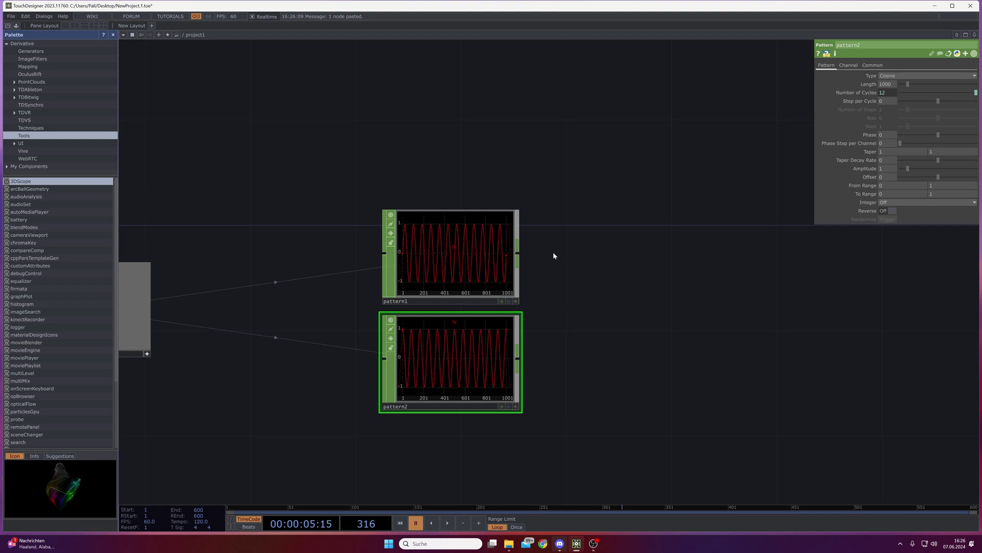
{"action": "left_click", "coordinate": [484, 261]}
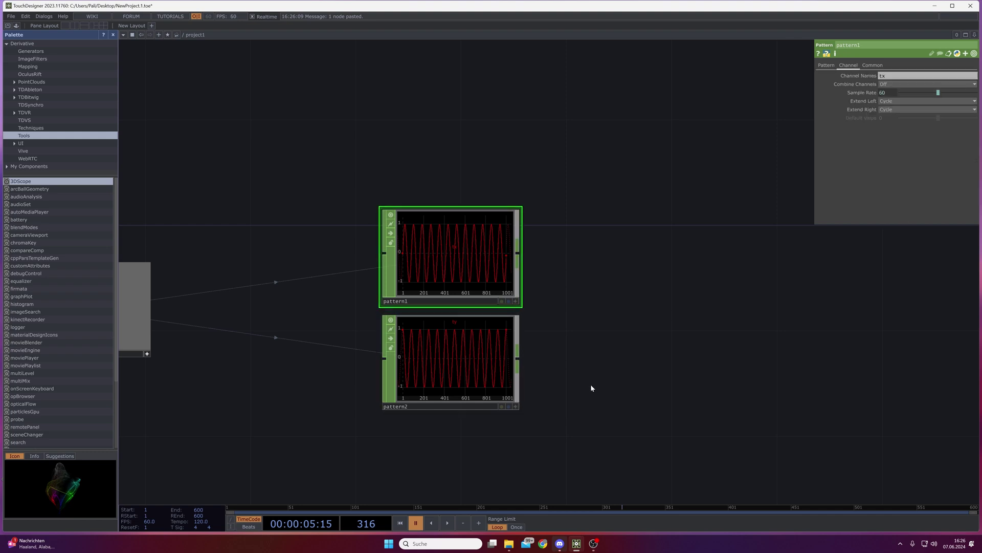
Add a Merge CHOP to the right of the two pattern operators.
{"action": "left_click_drag", "start_coordinate": [683, 302], "coordinate": [538, 292]}
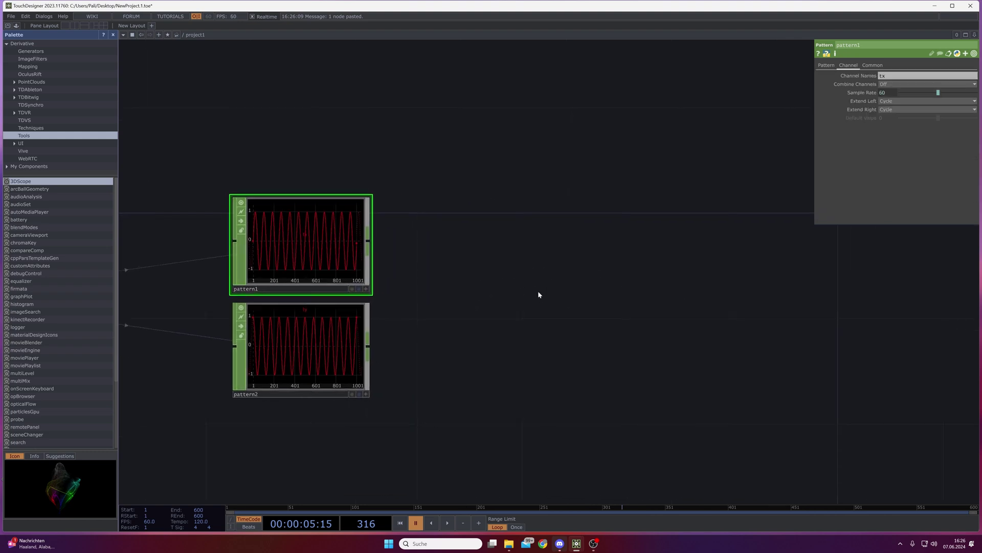
{"action": "key", "text": "Tab"}
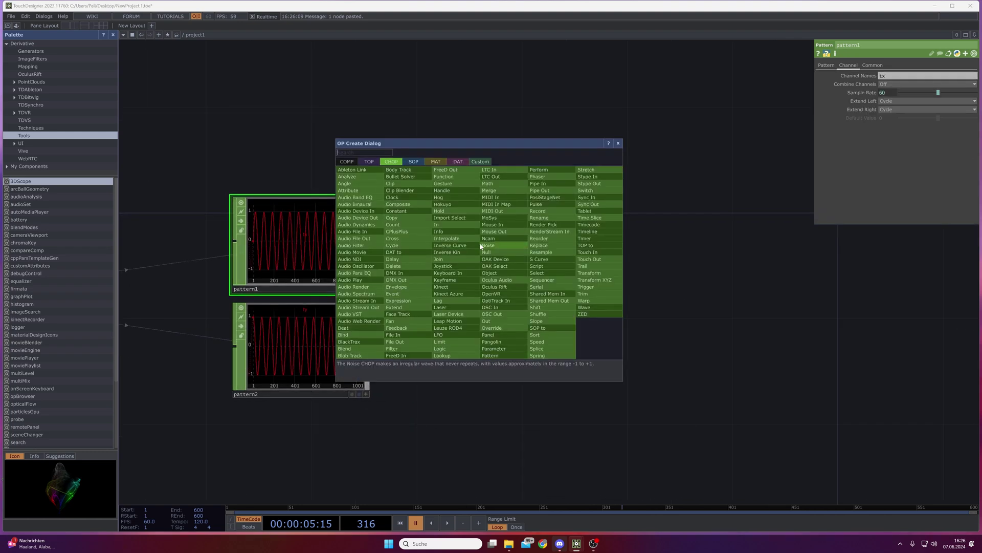
{"action": "left_click", "coordinate": [494, 190]}
{"action": "left_click", "coordinate": [503, 301]}
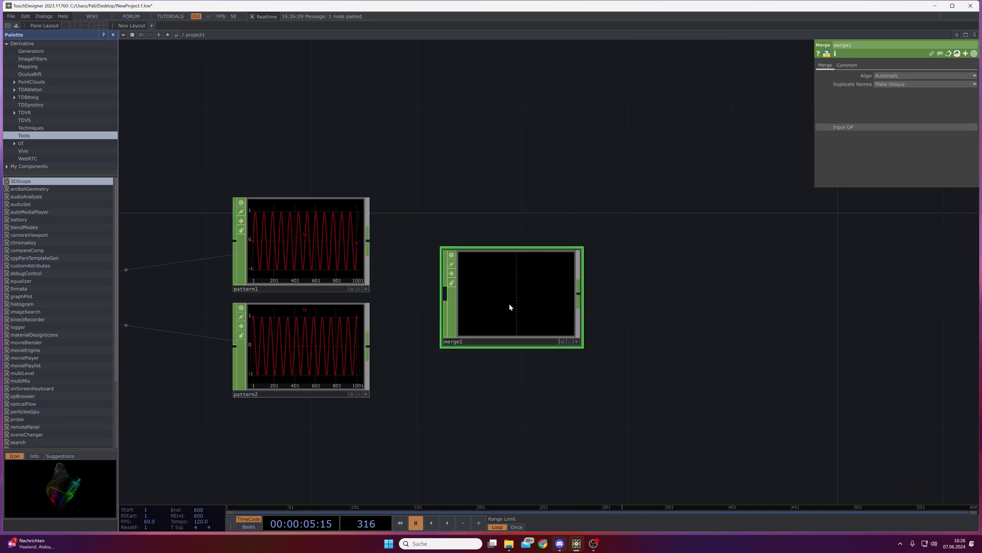
Connect pattern1 and pattern2 to the input of merge1, with pattern1 first.
{"action": "left_click_drag", "start_coordinate": [368, 241], "coordinate": [430, 287]}
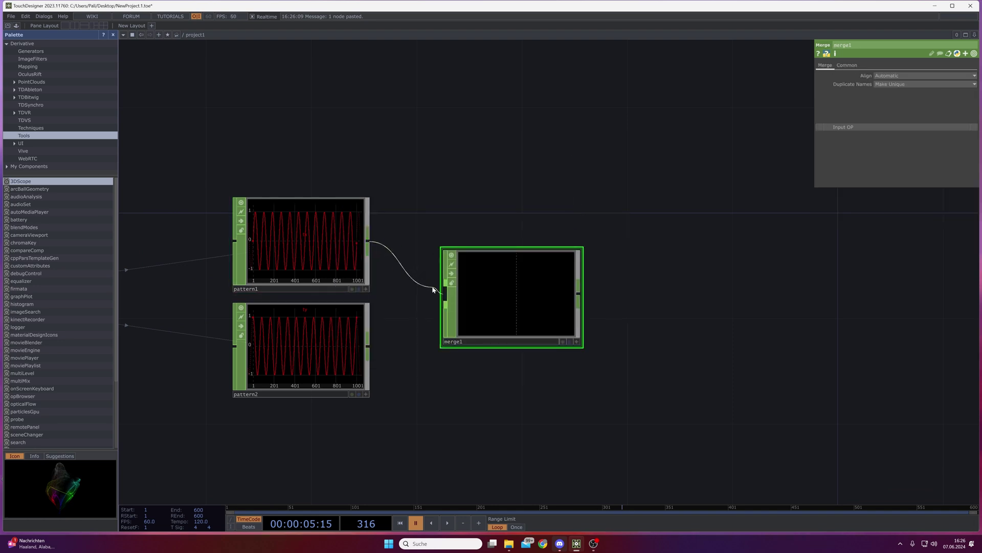
{"action": "left_click", "coordinate": [439, 290]}
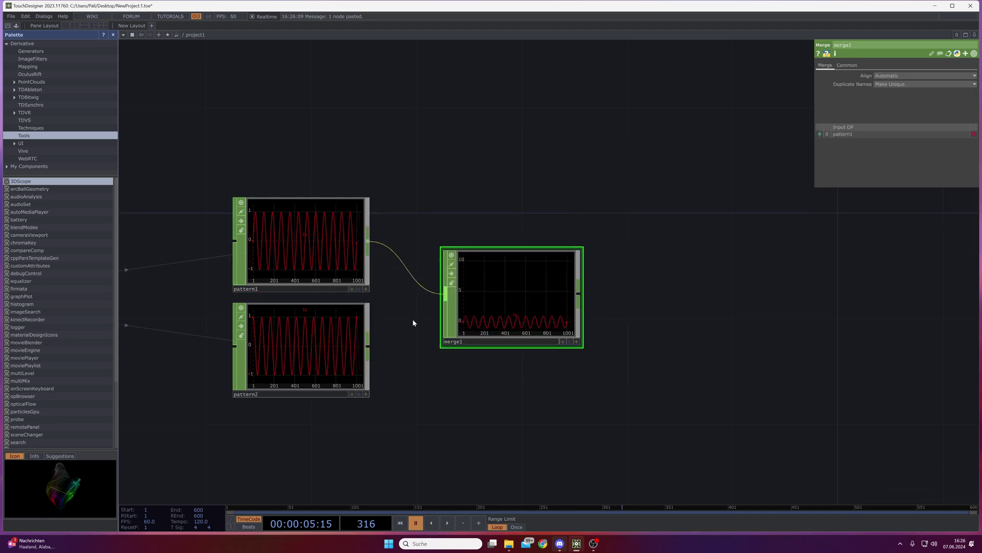
{"action": "left_click", "coordinate": [373, 358]}
{"action": "left_click", "coordinate": [487, 333]}
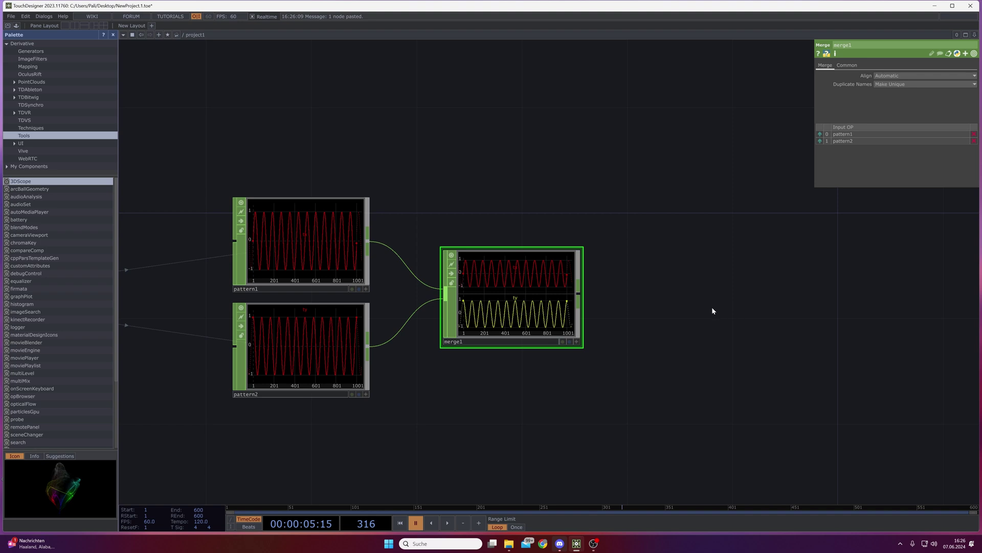
Add a Math CHOP wired from the output of merge1, below and to the right of it.
{"action": "left_click_drag", "start_coordinate": [651, 334], "coordinate": [525, 253]}
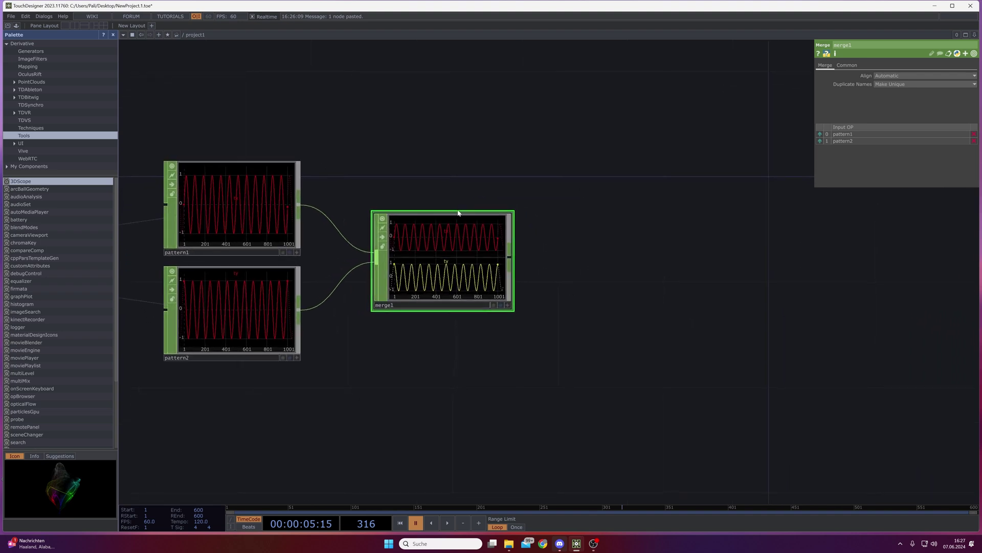
{"action": "left_click", "coordinate": [514, 261]}
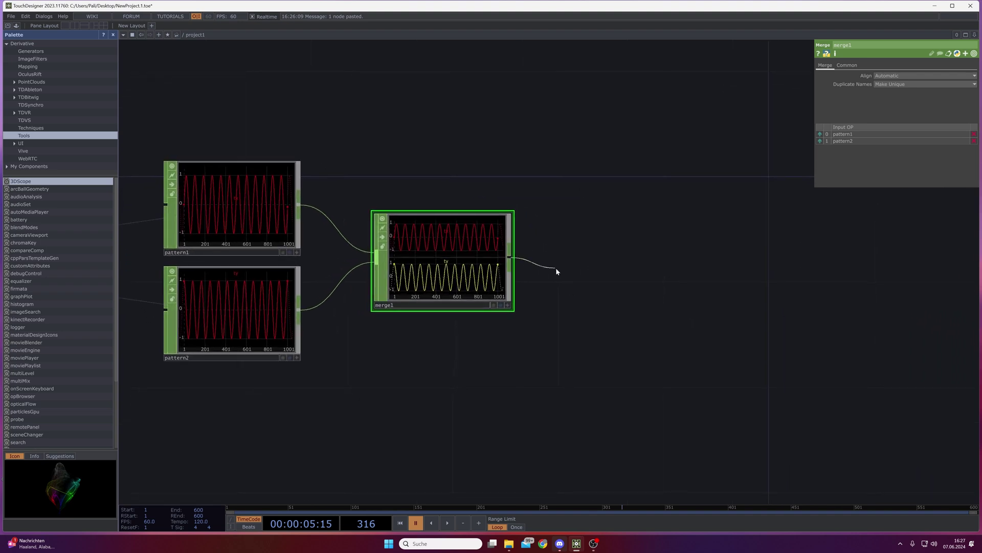
{"action": "left_click", "coordinate": [584, 306]}
{"action": "left_click", "coordinate": [593, 231]}
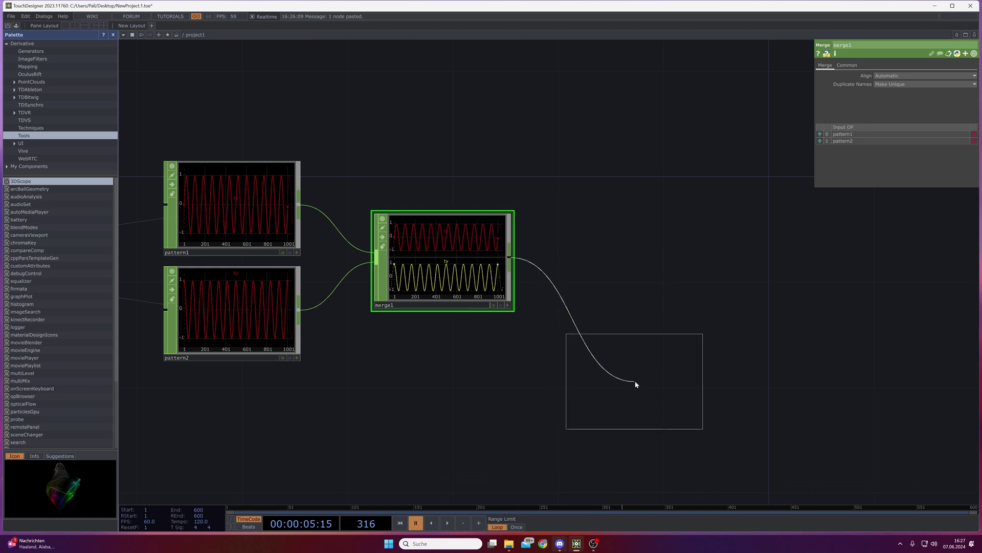
{"action": "left_click", "coordinate": [639, 376]}
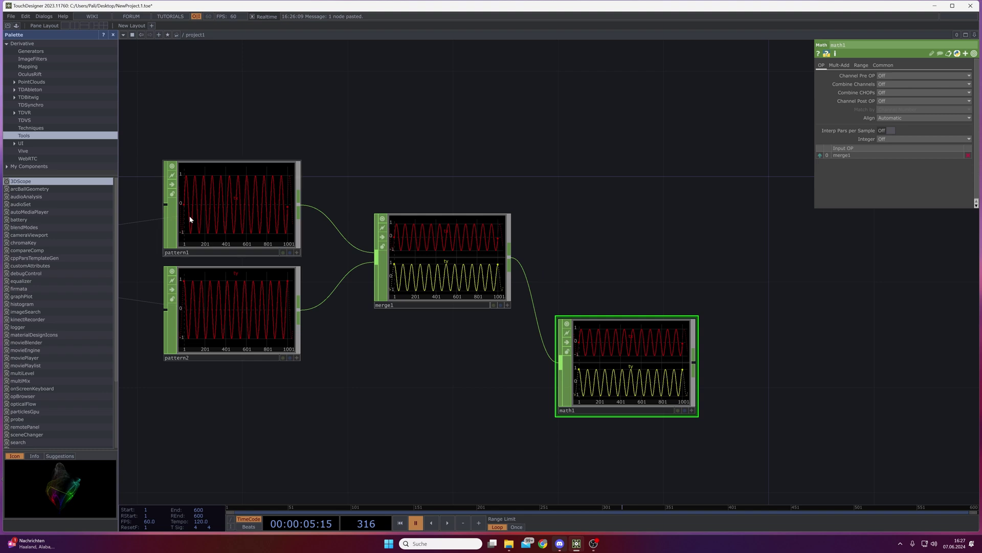
Add a new, unconnected Pattern CHOP directly below merge1.
{"action": "key", "text": "Tab"}
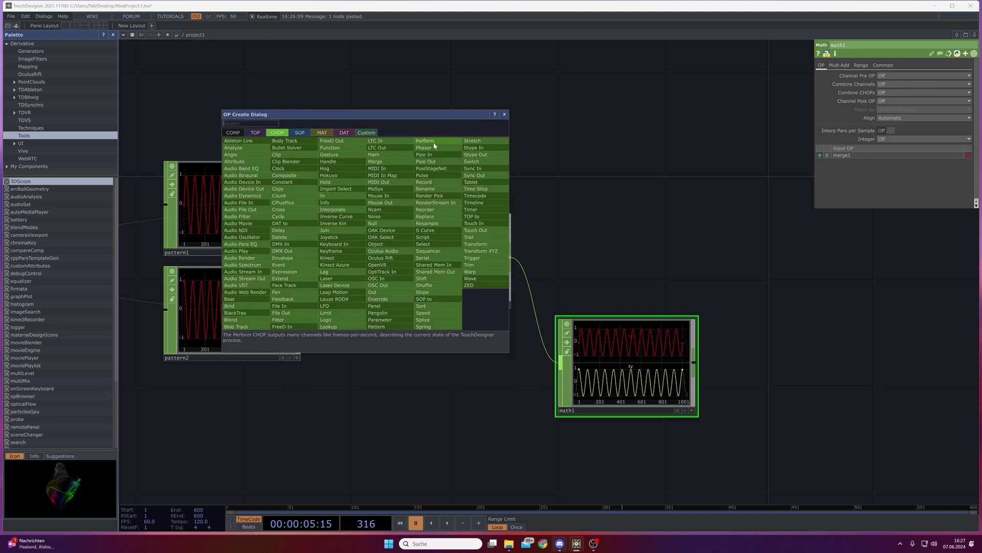
{"action": "left_click", "coordinate": [380, 326]}
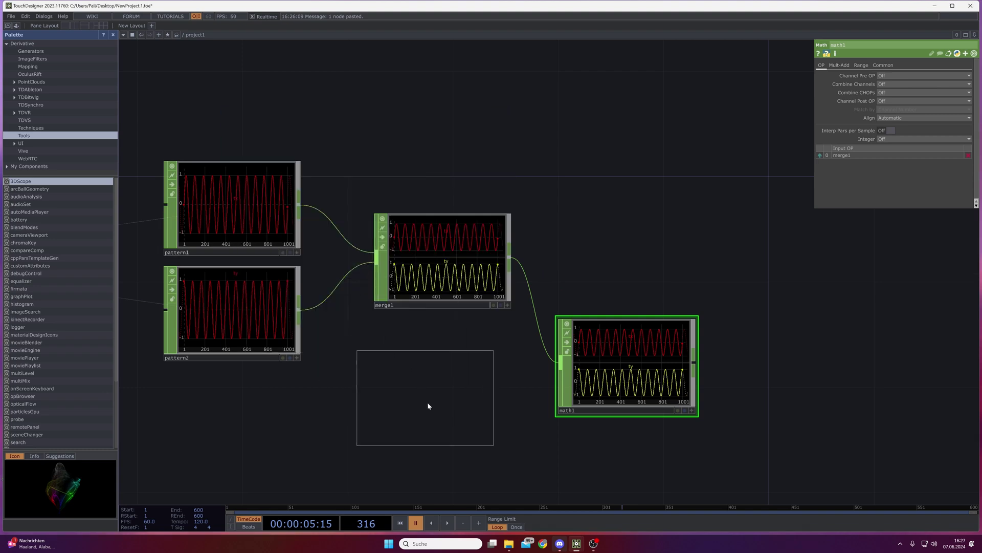
{"action": "left_click", "coordinate": [442, 391]}
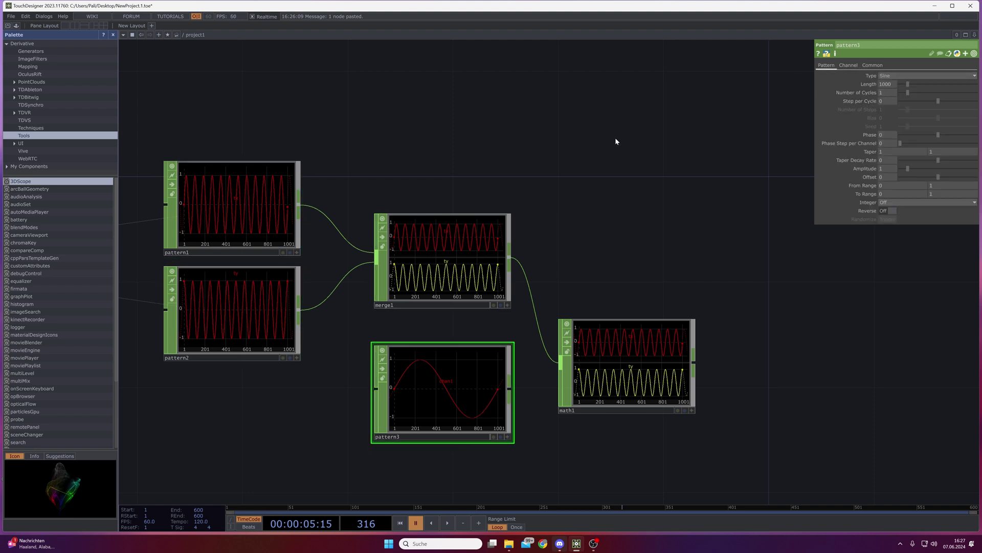
Set the Type of pattern3 to Ramp.
{"action": "scroll", "coordinate": [615, 137], "scroll_direction": "down", "scroll_amount": 3}
{"action": "scroll", "coordinate": [575, 371], "scroll_direction": "up", "scroll_amount": 3}
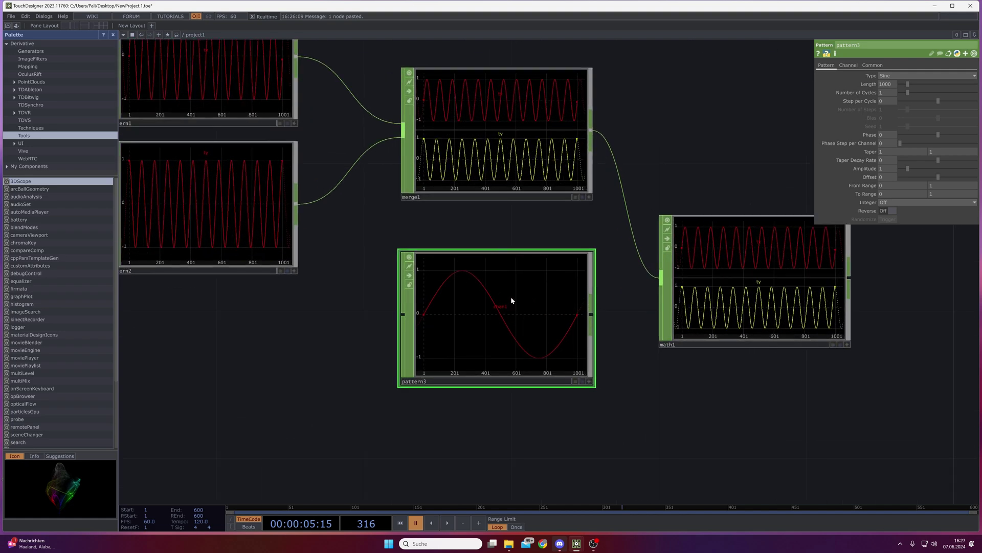
{"action": "scroll", "coordinate": [230, 193], "scroll_direction": "down", "scroll_amount": 2}
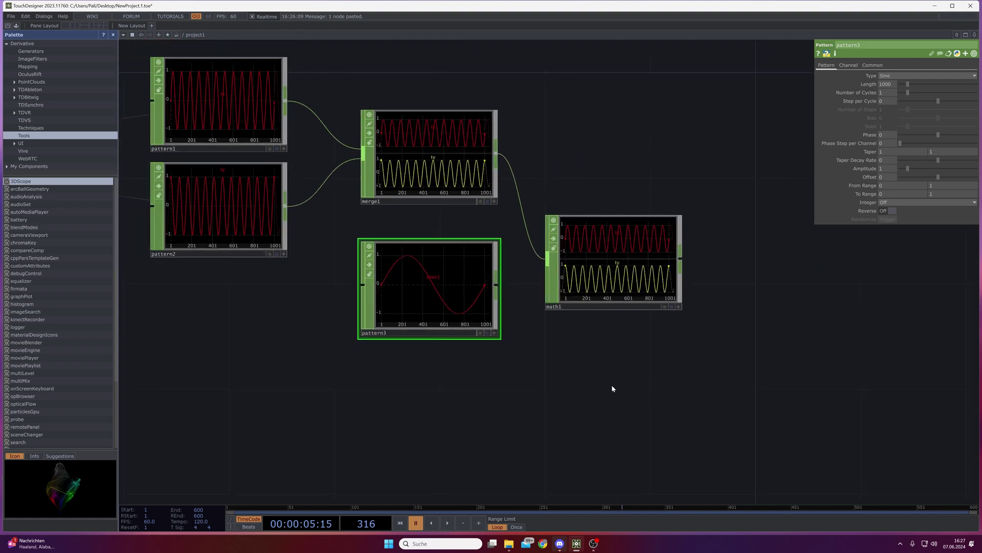
{"action": "middle_click_drag", "start_coordinate": [658, 394], "coordinate": [626, 438]}
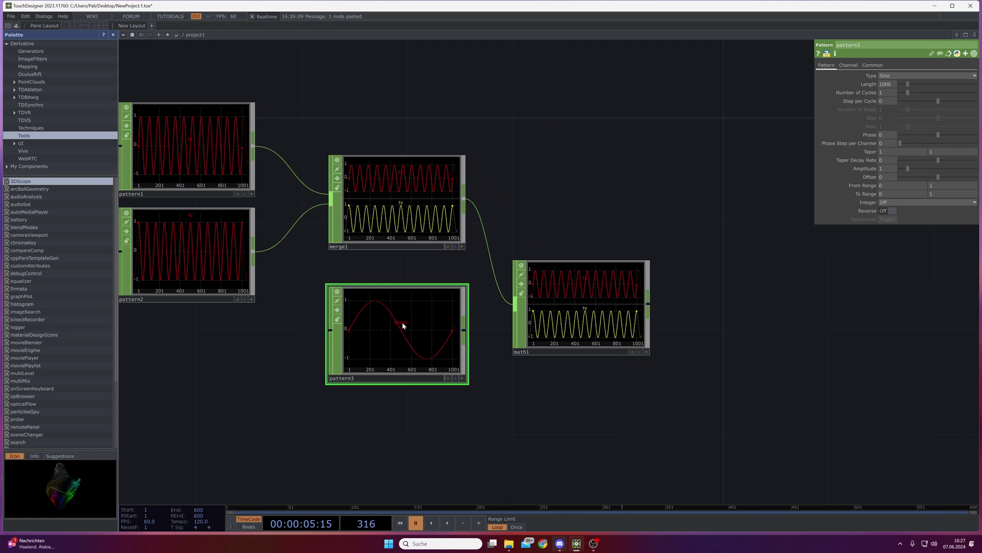
{"action": "scroll", "coordinate": [402, 324], "scroll_direction": "up", "scroll_amount": 3}
{"action": "scroll", "coordinate": [399, 321], "scroll_direction": "down", "scroll_amount": 2}
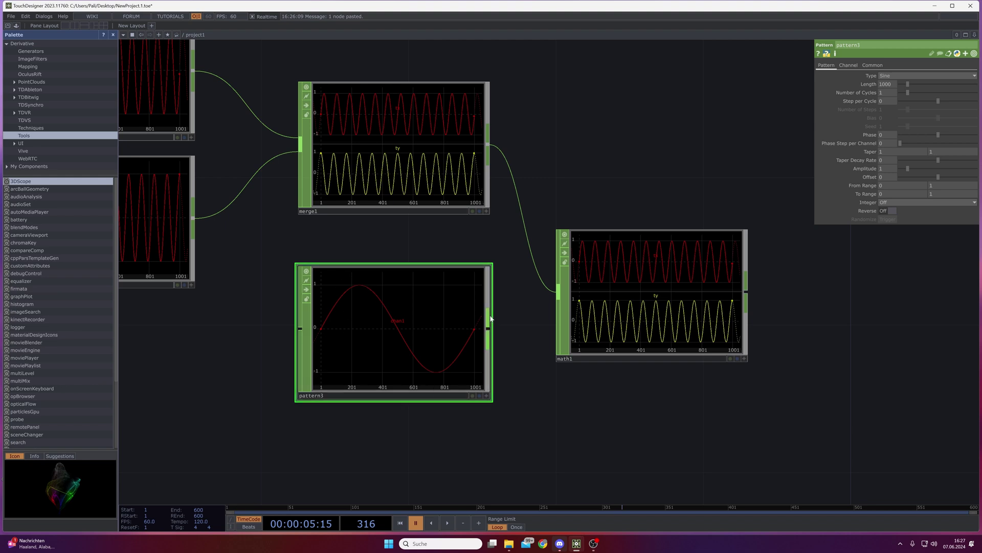
{"action": "left_click", "coordinate": [897, 75]}
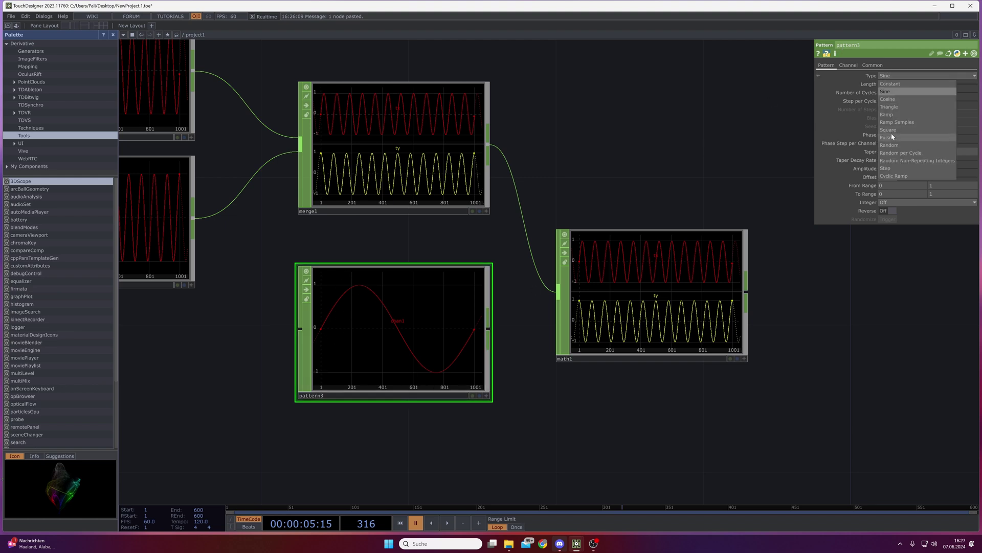
{"action": "left_click", "coordinate": [888, 115]}
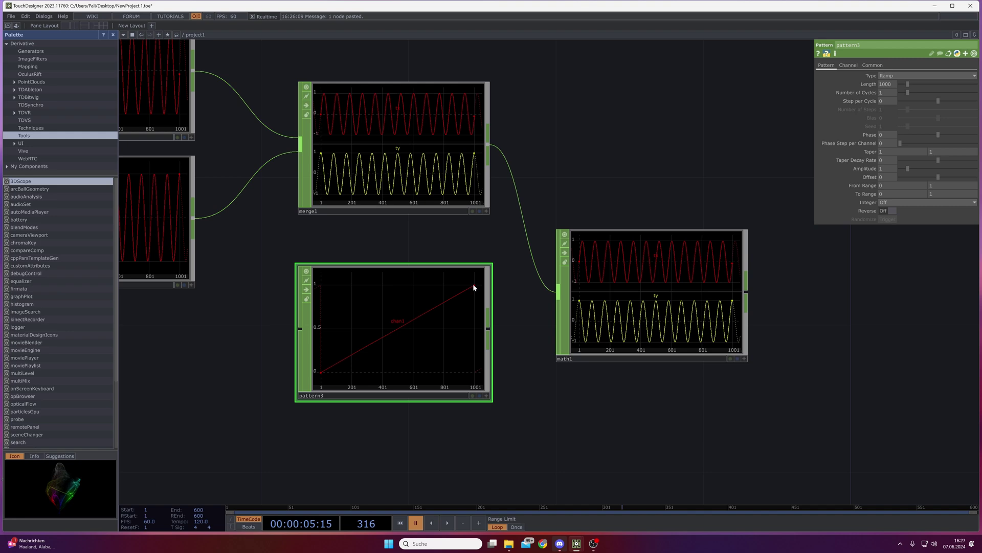
Add a CHOP to SOP in the empty network space to the right of math1.
{"action": "left_click_drag", "start_coordinate": [167, 351], "coordinate": [260, 362]}
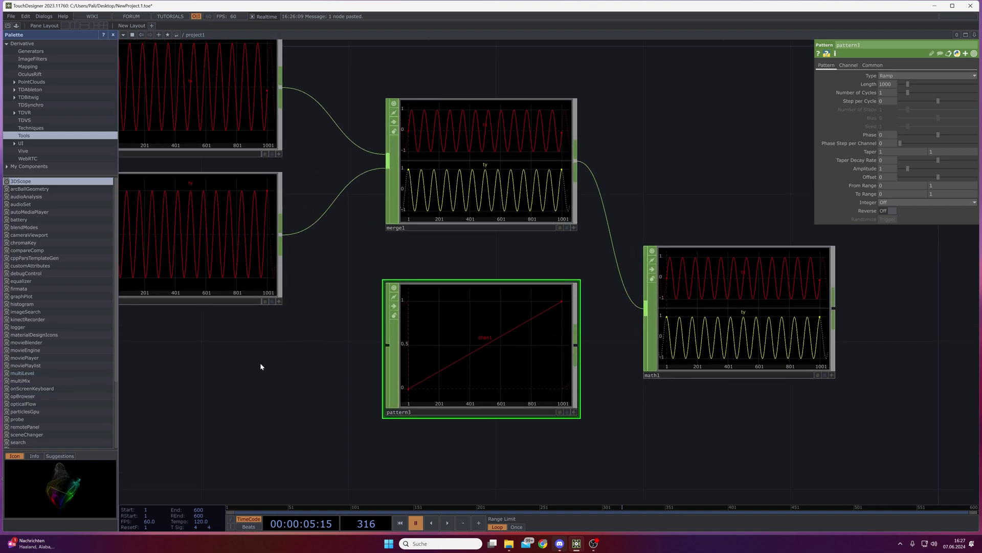
{"action": "scroll", "coordinate": [261, 362], "scroll_direction": "down", "scroll_amount": 3}
{"action": "scroll", "coordinate": [261, 362], "scroll_direction": "down", "scroll_amount": 1}
{"action": "left_click_drag", "start_coordinate": [299, 277], "coordinate": [327, 293]}
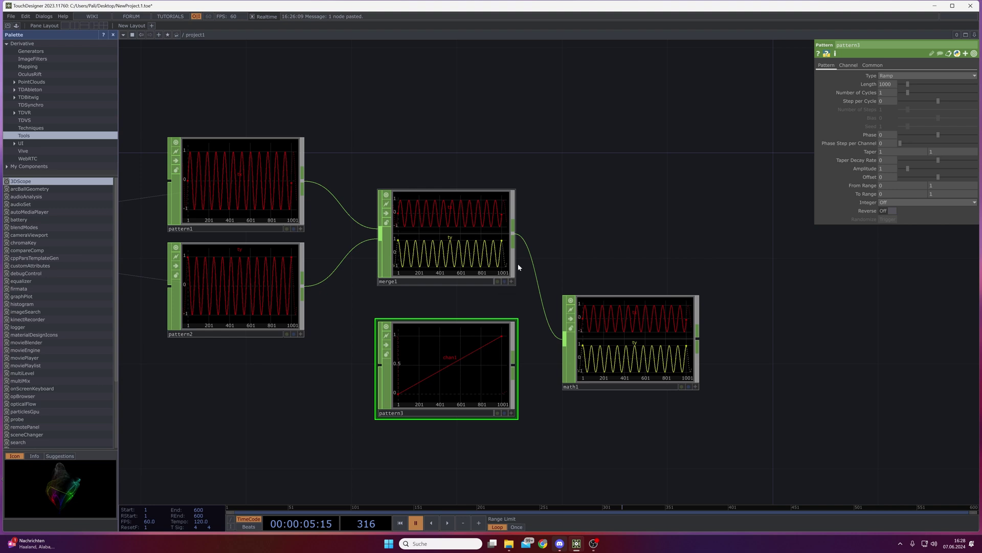
{"action": "left_click_drag", "start_coordinate": [671, 233], "coordinate": [519, 216]}
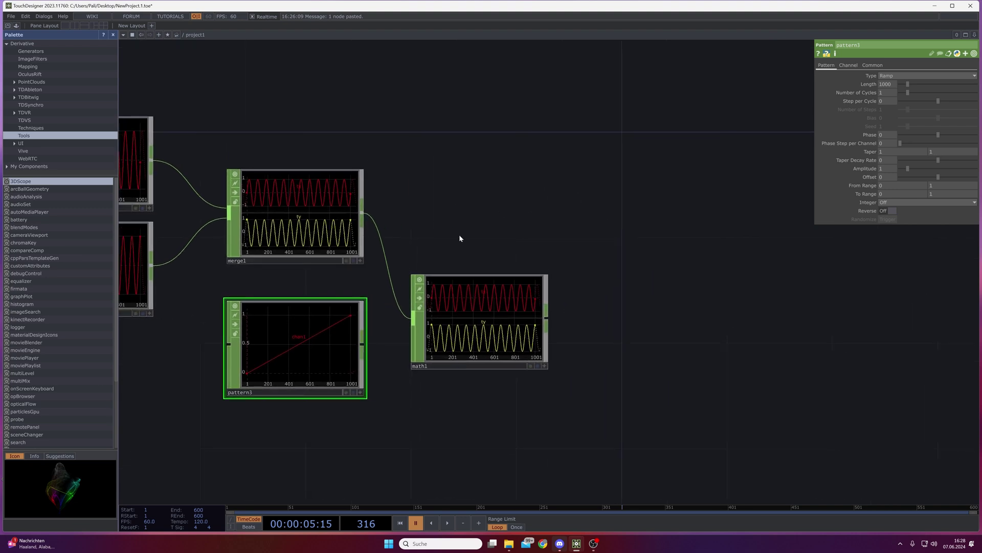
{"action": "left_click_drag", "start_coordinate": [687, 306], "coordinate": [585, 279]}
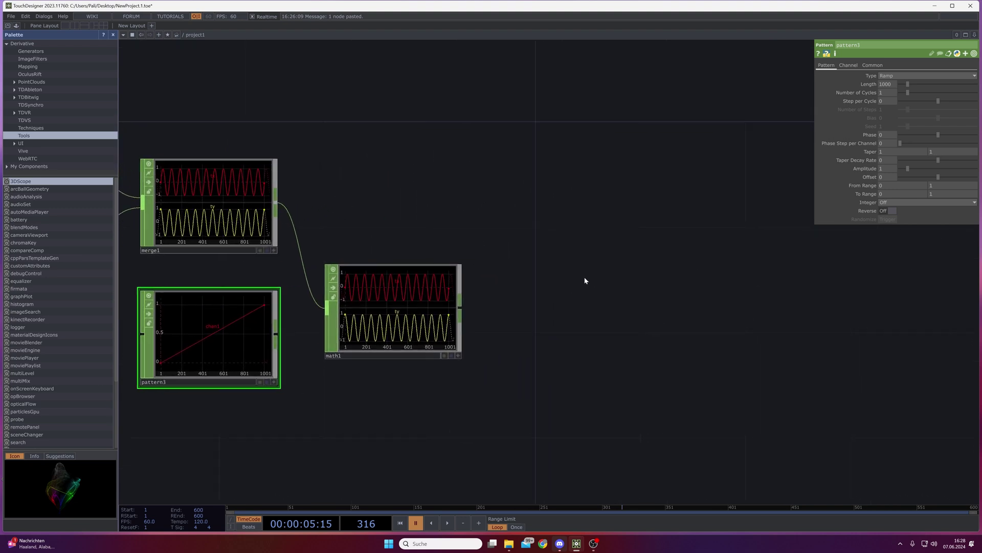
{"action": "key", "text": "Tab"}
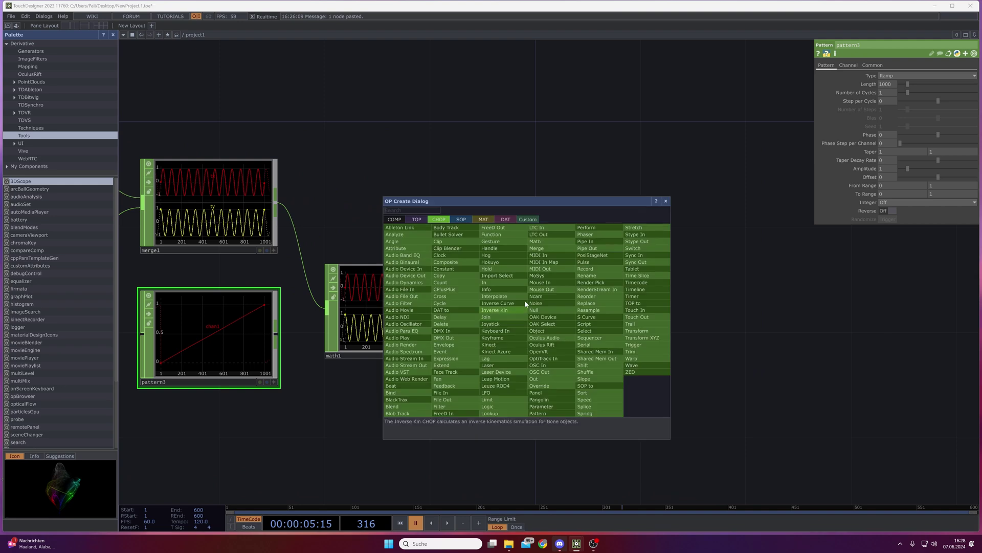
{"action": "left_click", "coordinate": [461, 219]}
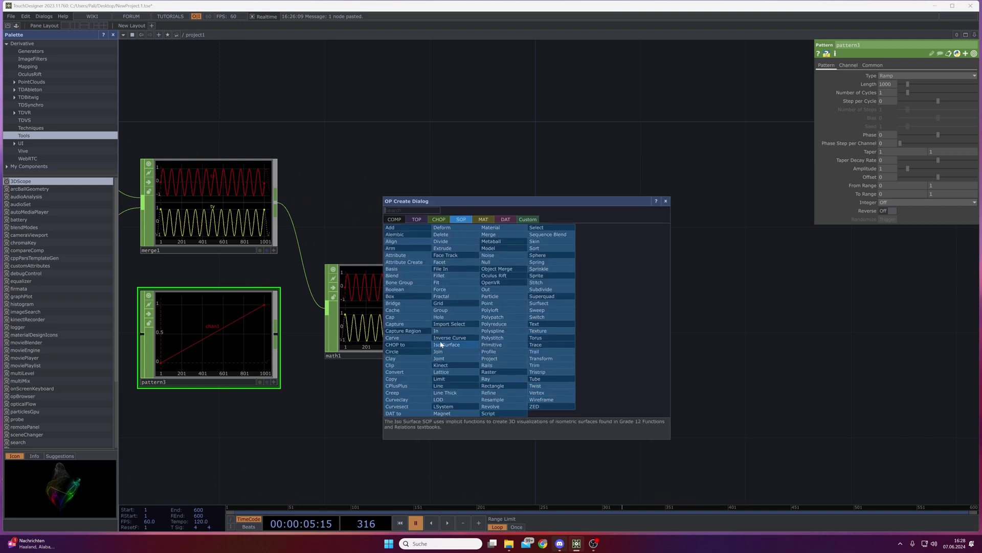
{"action": "left_click", "coordinate": [404, 346]}
{"action": "left_click", "coordinate": [574, 312]}
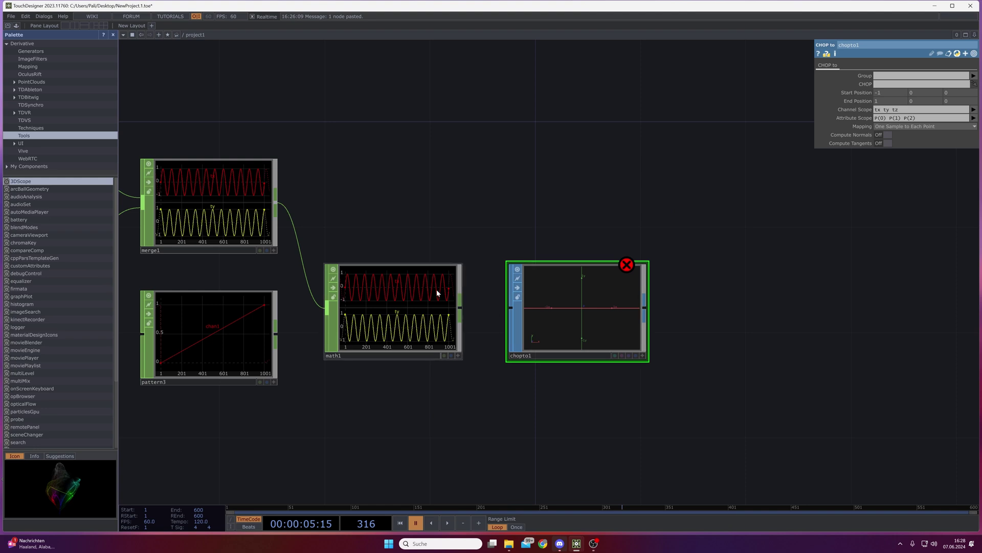
Assign math1 as the CHOP source of chopto1 and move chopto1 slightly farther away from math1.
{"action": "left_click_drag", "start_coordinate": [437, 289], "coordinate": [595, 303]}
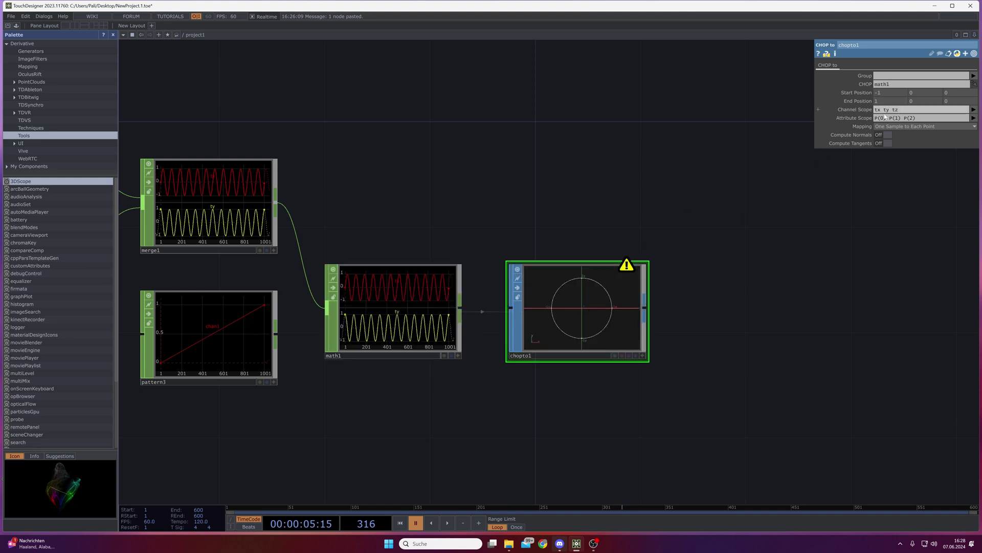
{"action": "mouse_move", "coordinate": [627, 266]}
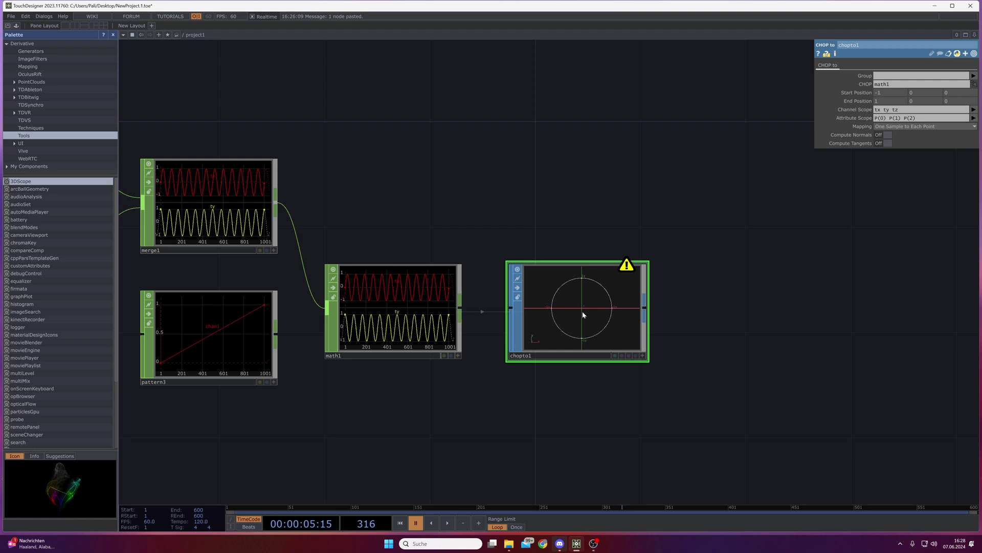
{"action": "scroll", "coordinate": [588, 300], "scroll_direction": "up", "scroll_amount": 2}
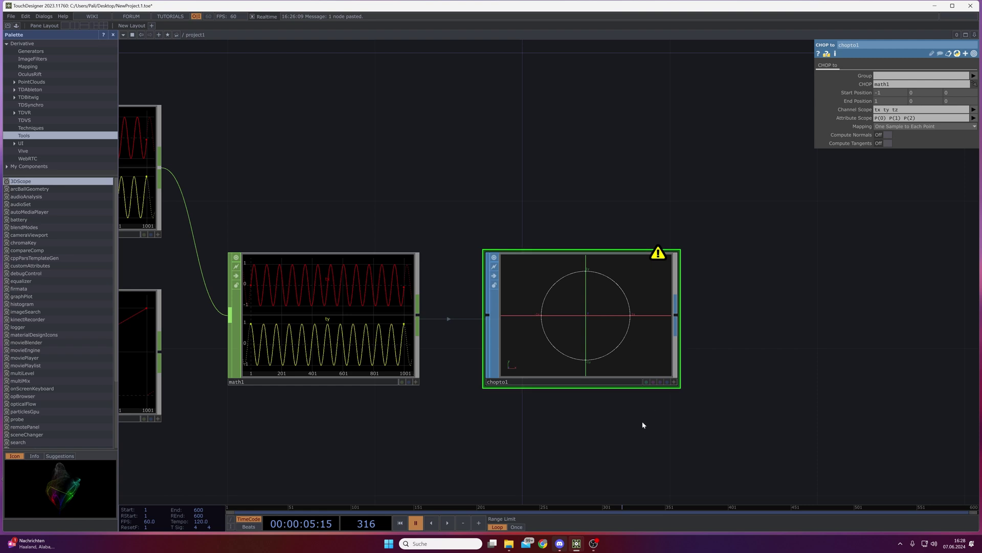
{"action": "left_click_drag", "start_coordinate": [480, 205], "coordinate": [586, 226]}
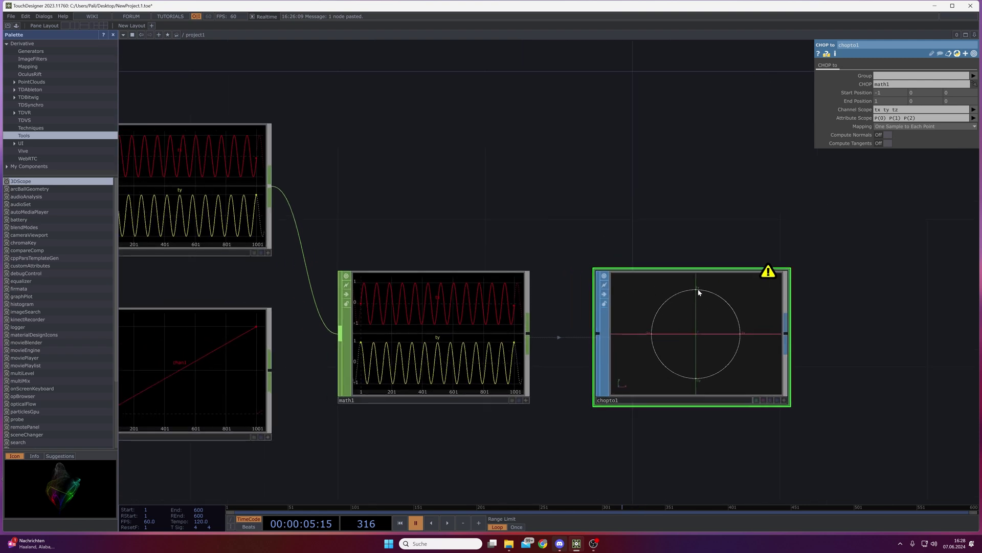
{"action": "scroll", "coordinate": [537, 239], "scroll_direction": "down", "scroll_amount": 2}
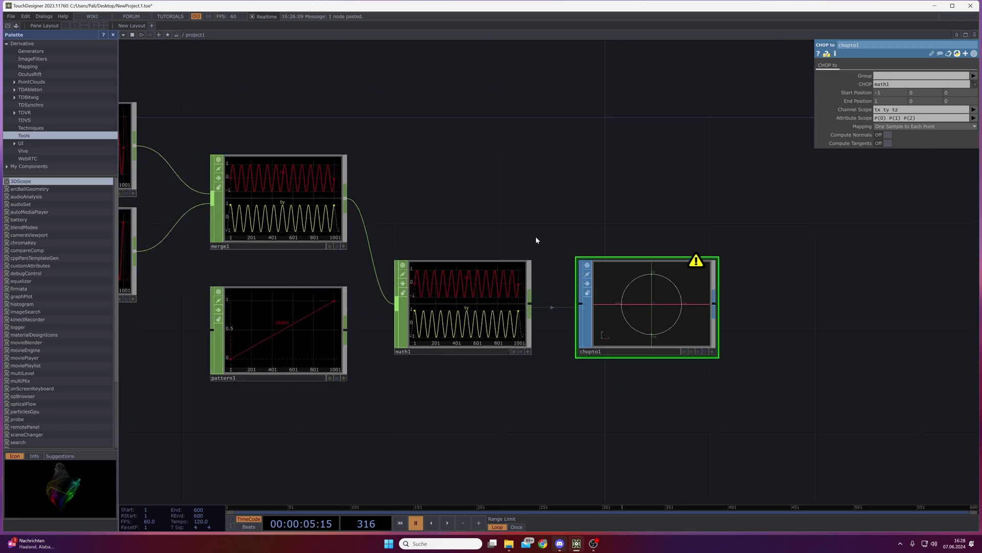
{"action": "scroll", "coordinate": [555, 253], "scroll_direction": "down", "scroll_amount": 2}
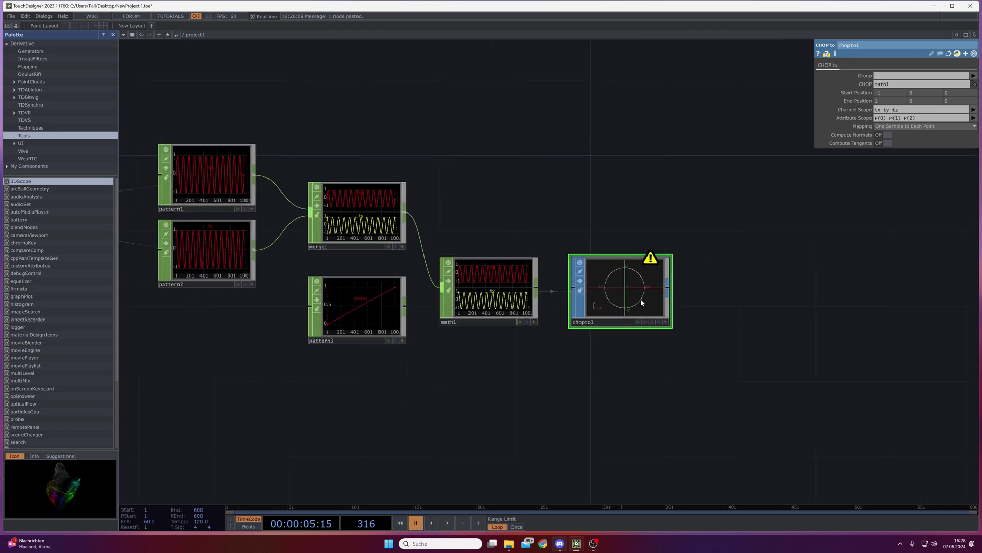
{"action": "left_click_drag", "start_coordinate": [644, 304], "coordinate": [654, 302]}
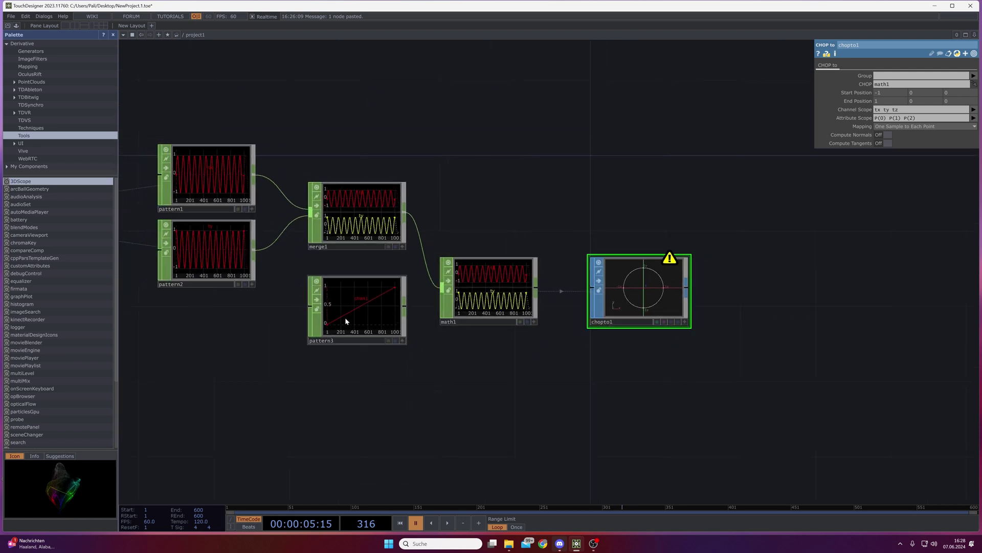
Connect pattern3 as the second input of math1 and set the Combine CHOPs option of math1 to Multiply.
{"action": "left_click", "coordinate": [405, 306]}
{"action": "left_click", "coordinate": [459, 306]}
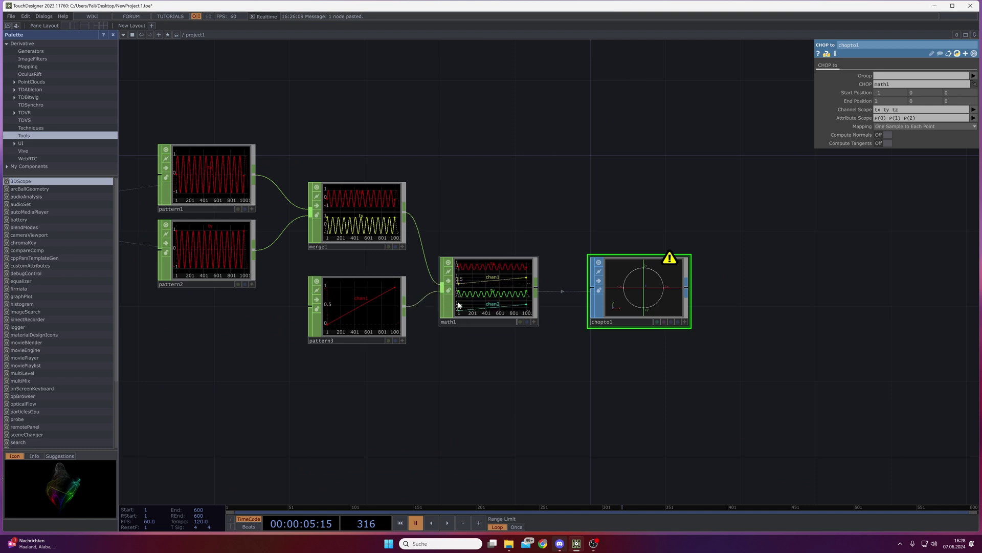
{"action": "left_click", "coordinate": [513, 289]}
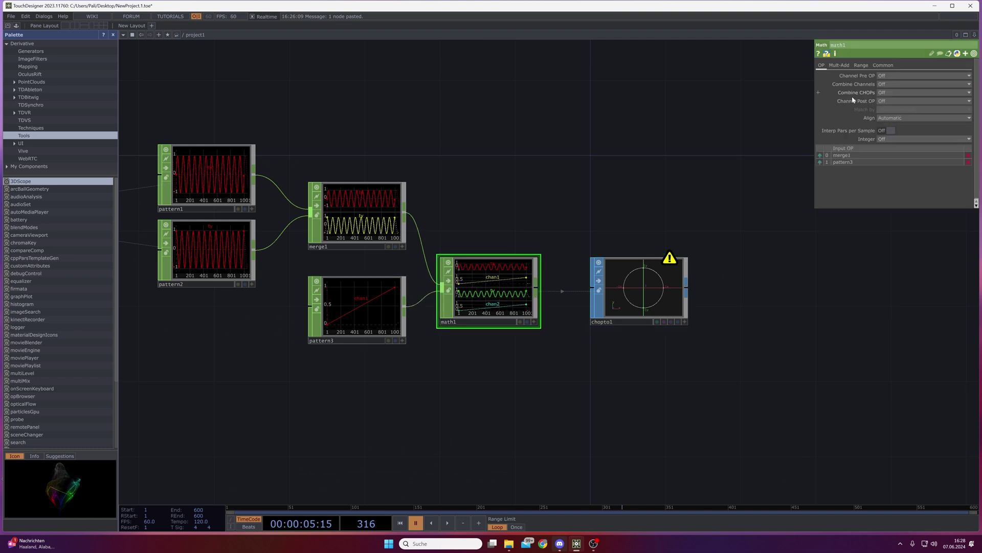
{"action": "left_click", "coordinate": [888, 93]}
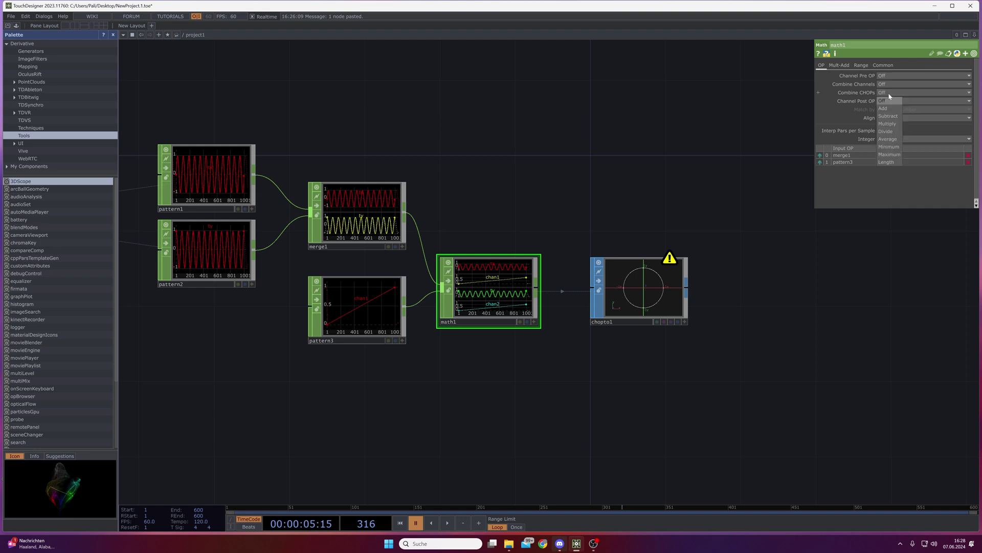
{"action": "left_click", "coordinate": [887, 123]}
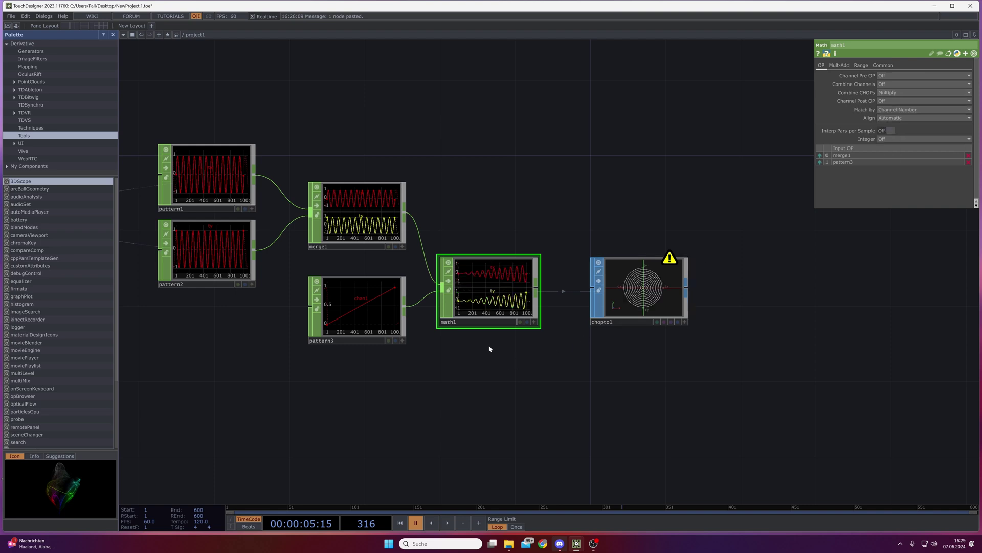
{"action": "scroll", "coordinate": [471, 288], "scroll_direction": "up", "scroll_amount": 4}
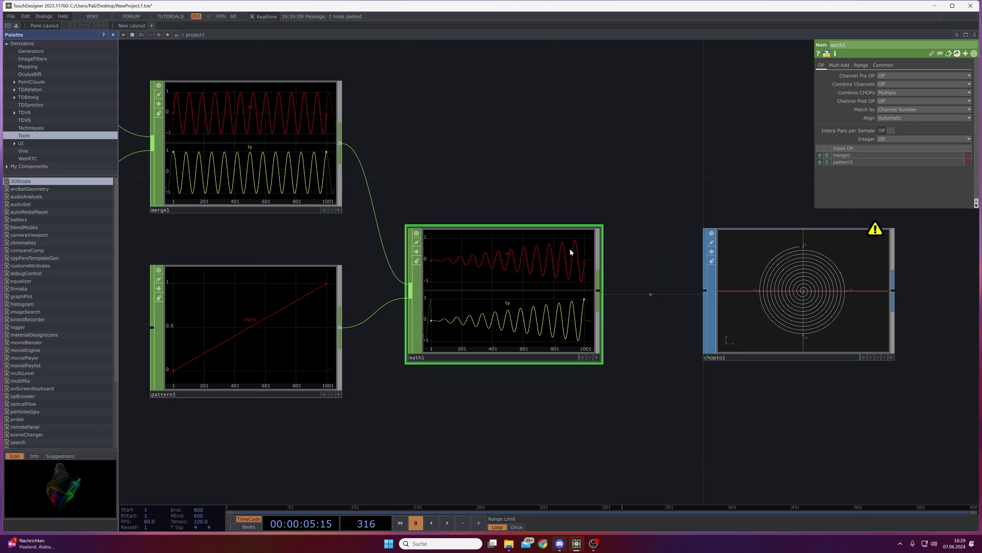
{"action": "left_click_drag", "start_coordinate": [658, 266], "coordinate": [433, 299]}
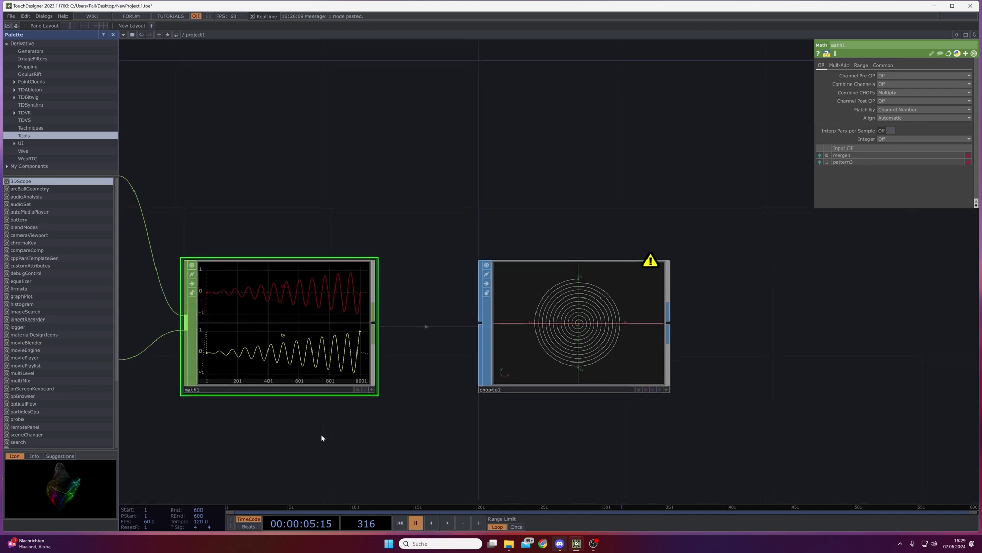
{"action": "scroll", "coordinate": [585, 298], "scroll_direction": "up", "scroll_amount": 3}
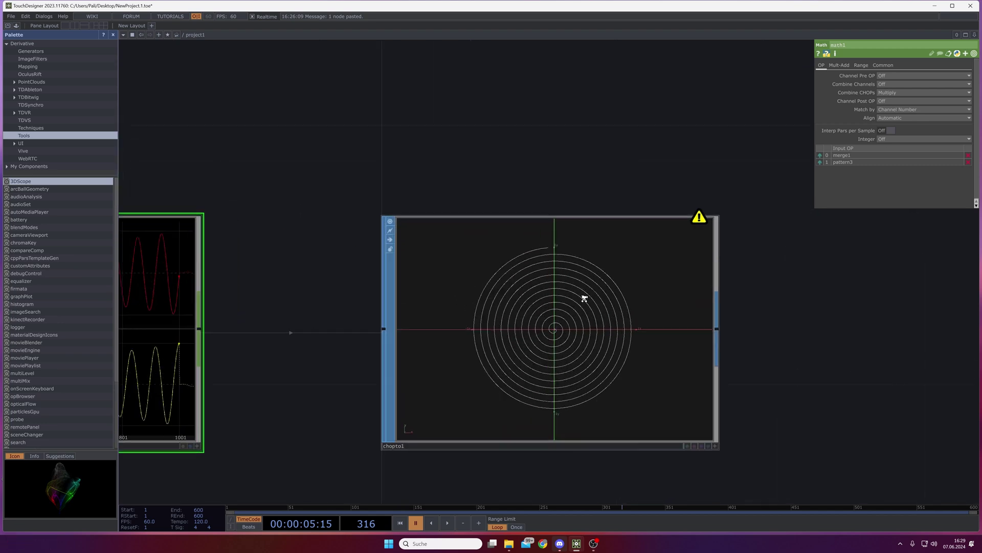
{"action": "scroll", "coordinate": [584, 298], "scroll_direction": "up", "scroll_amount": 1}
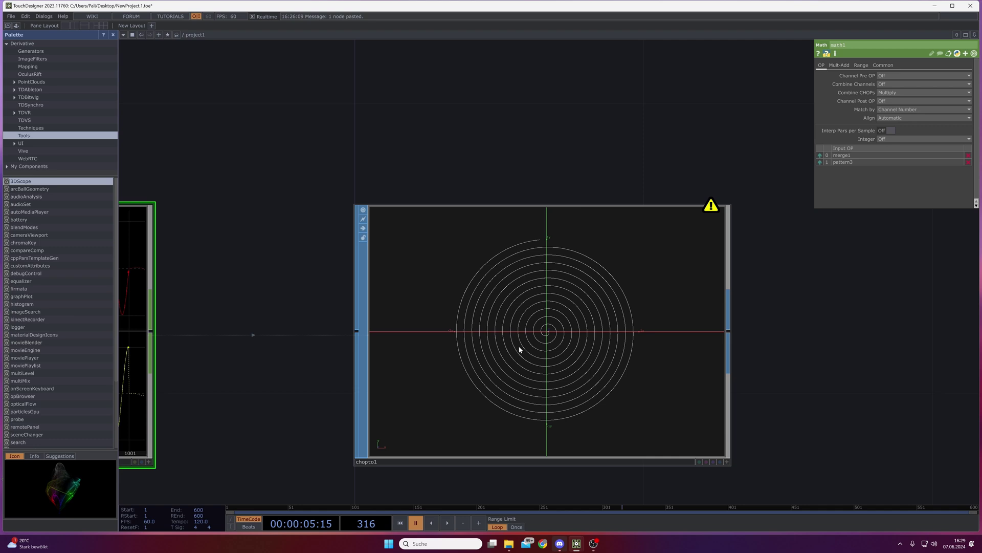
Inspect chopto1's warning details and orbit its spiral to view the geometry in perspective.
{"action": "scroll", "coordinate": [521, 344], "scroll_direction": "down", "scroll_amount": 3}
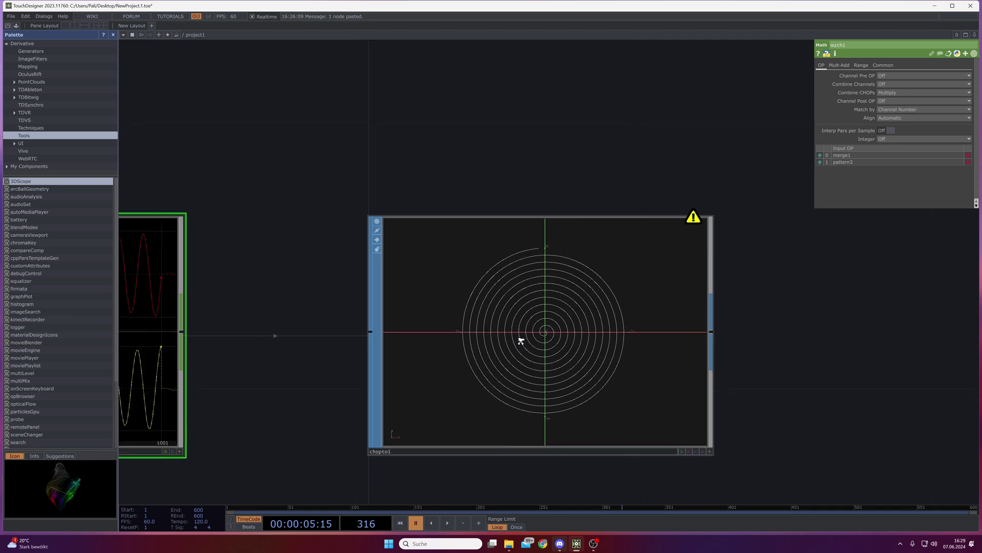
{"action": "mouse_move", "coordinate": [648, 246]}
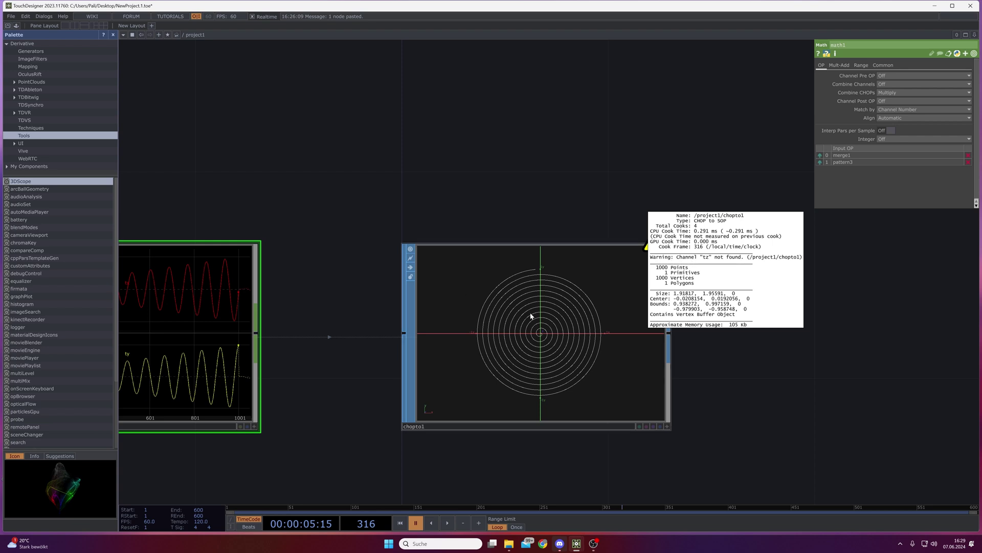
{"action": "left_click_drag", "start_coordinate": [531, 317], "coordinate": [601, 300]}
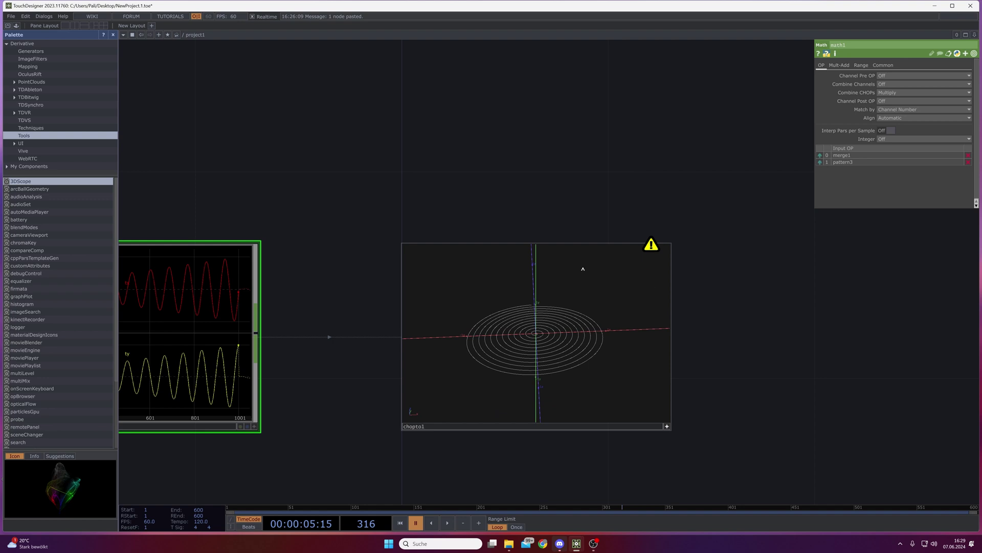
{"action": "left_click", "coordinate": [667, 426]}
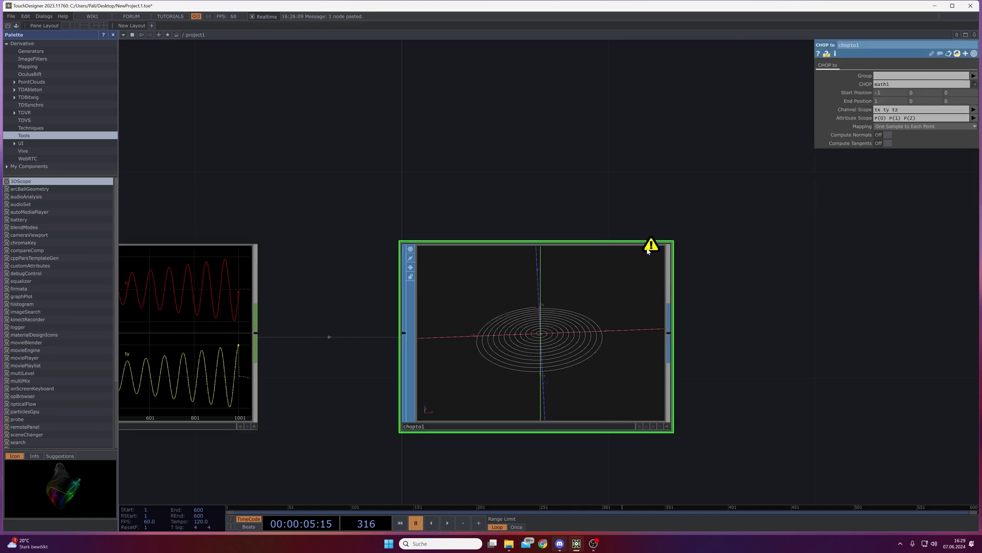
{"action": "scroll", "coordinate": [340, 445], "scroll_direction": "down", "scroll_amount": 2}
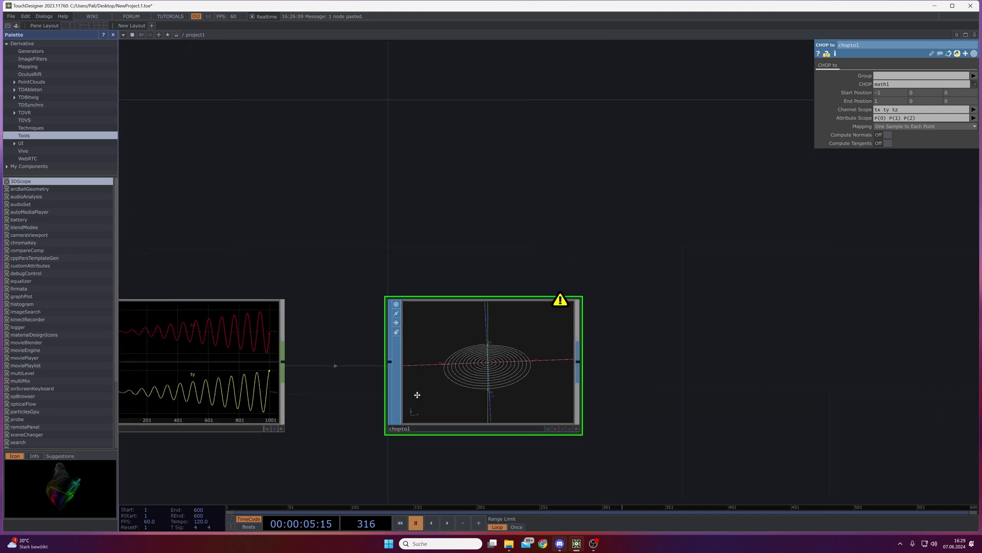
Move chopto1 well away from math1 to open up space between the two nodes.
{"action": "left_click_drag", "start_coordinate": [417, 395], "coordinate": [635, 281]}
{"action": "scroll", "coordinate": [538, 337], "scroll_direction": "down", "scroll_amount": 3}
{"action": "left_click_drag", "start_coordinate": [664, 342], "coordinate": [422, 387]}
{"action": "left_click_drag", "start_coordinate": [442, 323], "coordinate": [785, 322]}
{"action": "left_click_drag", "start_coordinate": [404, 352], "coordinate": [561, 310]}
{"action": "left_click_drag", "start_coordinate": [387, 282], "coordinate": [411, 281]}
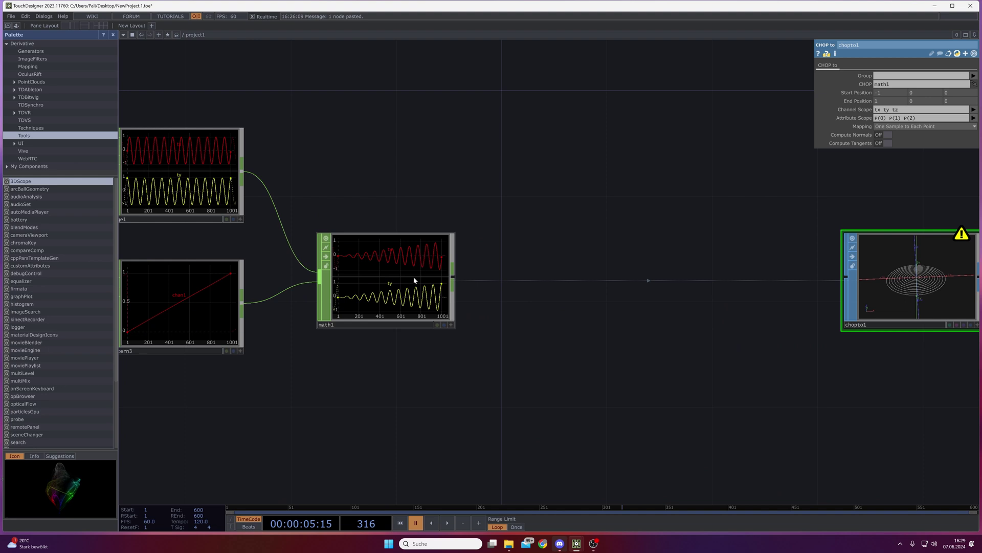
Add a Merge CHOP connected to math1's output, placed between math1 and chopto1.
{"action": "left_click_drag", "start_coordinate": [558, 267], "coordinate": [493, 309]}
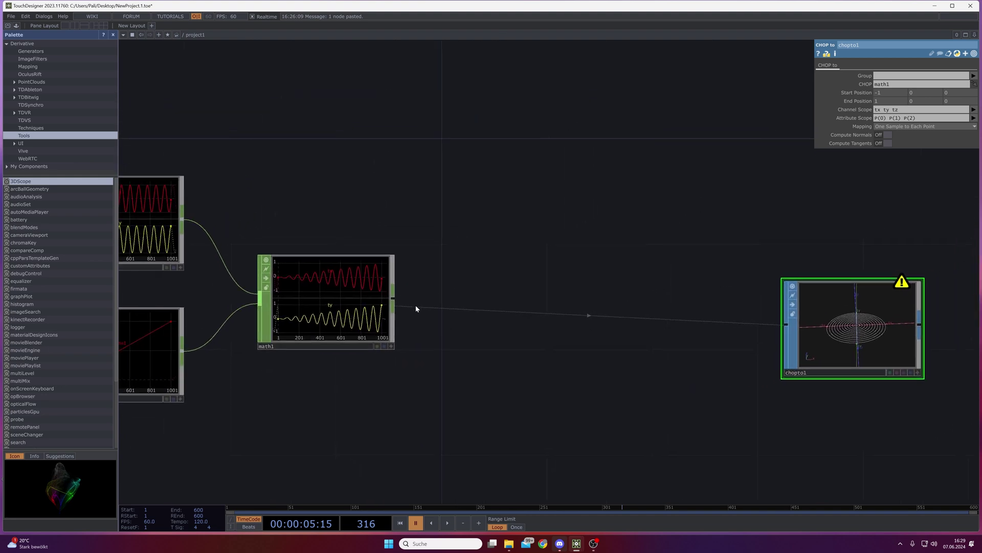
{"action": "left_click", "coordinate": [393, 299]}
{"action": "left_click", "coordinate": [453, 298]}
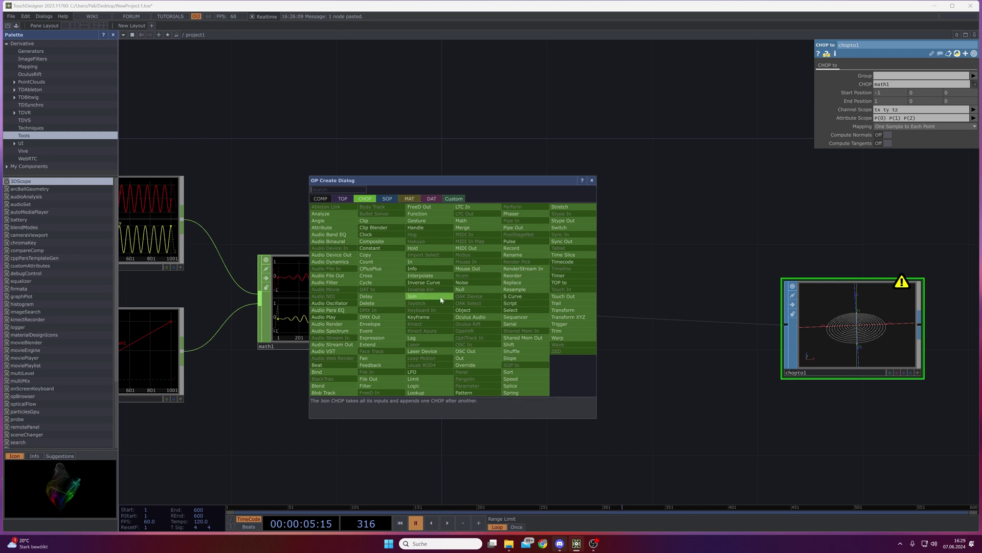
{"action": "left_click", "coordinate": [461, 228]}
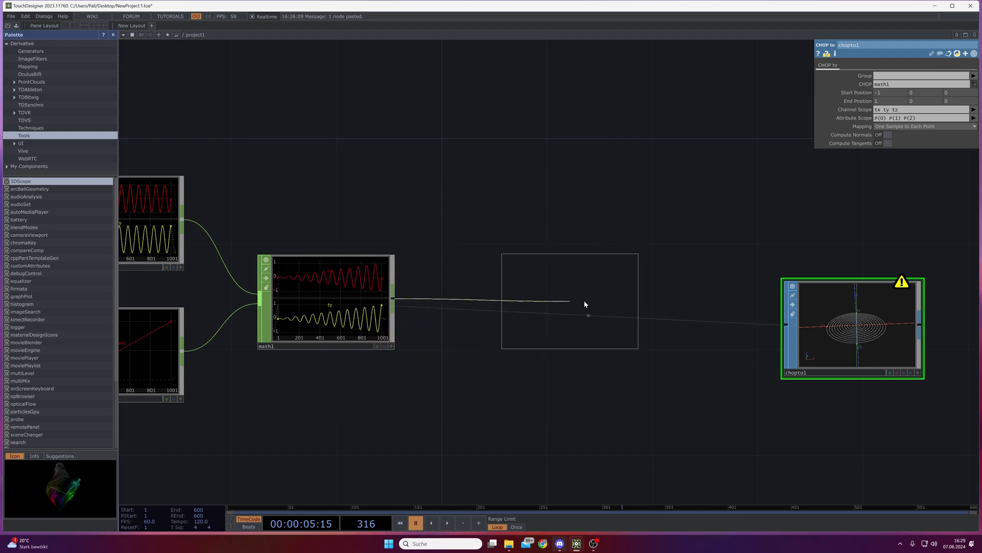
{"action": "left_click", "coordinate": [596, 301]}
Duplicate pattern3, place the copy below math1 and set its Type to Constant.
{"action": "left_click_drag", "start_coordinate": [428, 416], "coordinate": [479, 398]}
{"action": "left_click_drag", "start_coordinate": [254, 380], "coordinate": [346, 369]}
{"action": "left_click", "coordinate": [265, 327]}
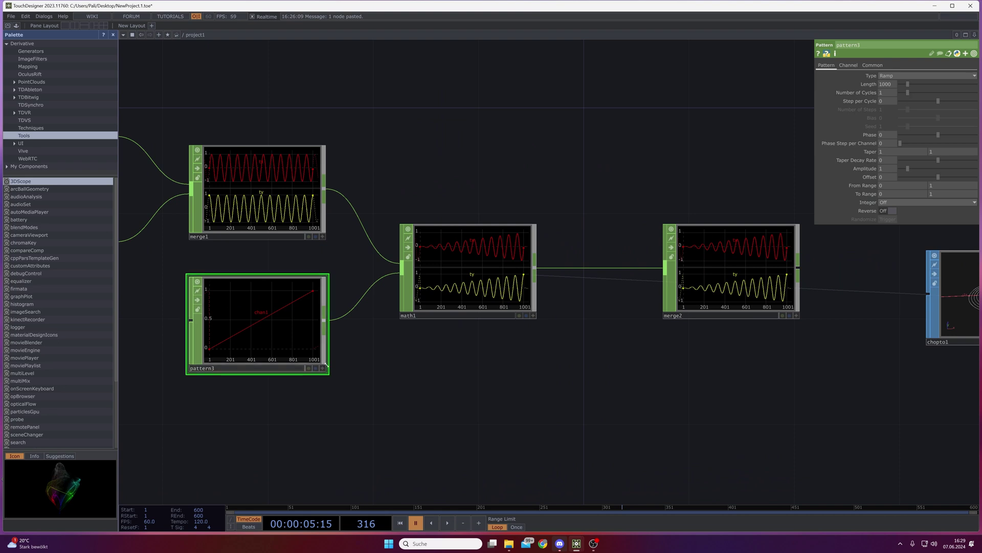
{"action": "key", "text": "ctrl+v"}
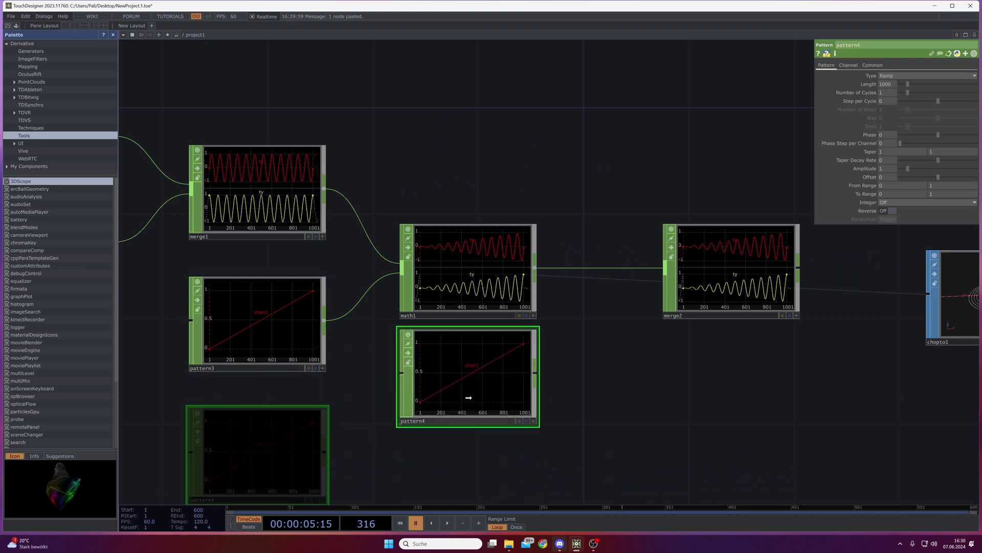
{"action": "left_click", "coordinate": [473, 410]}
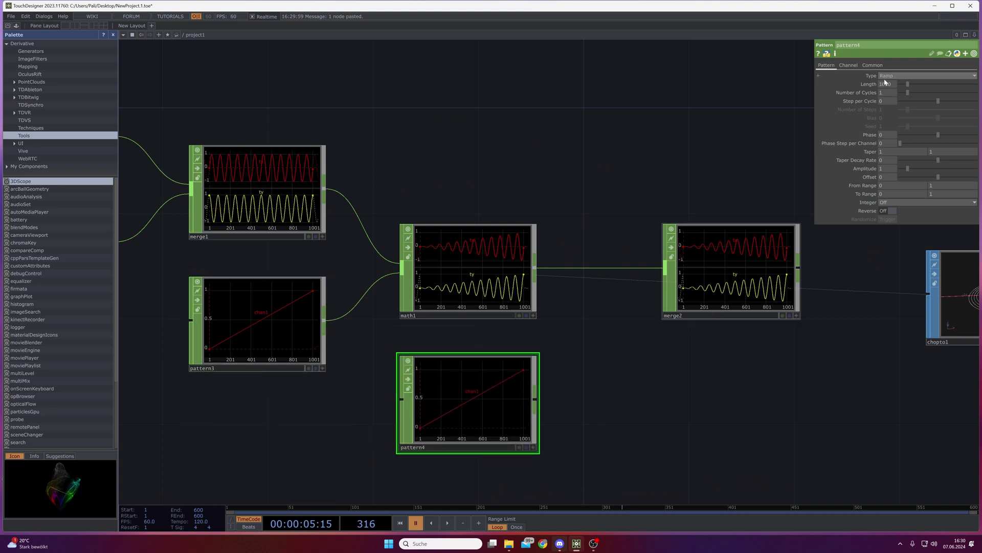
{"action": "left_click", "coordinate": [918, 80]}
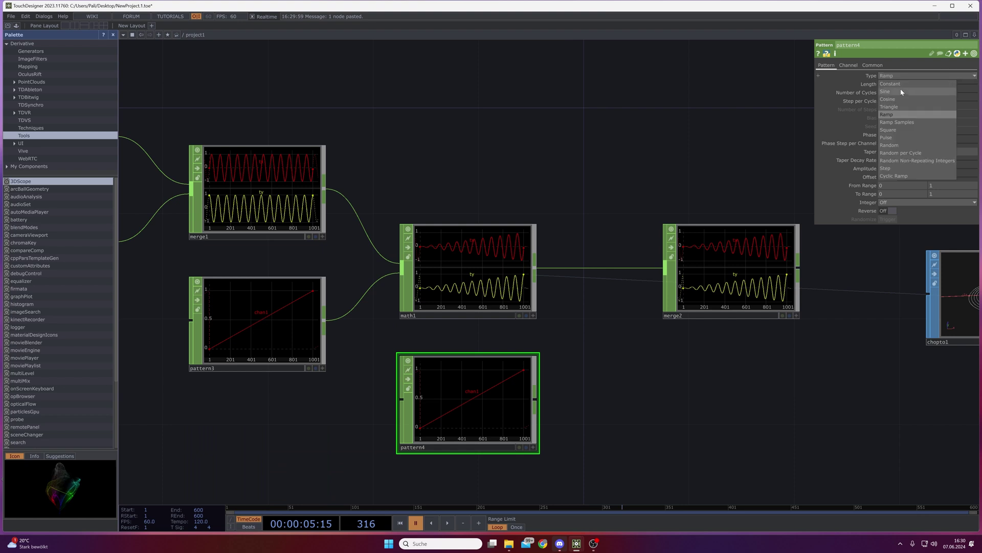
{"action": "left_click", "coordinate": [916, 84]}
Connect pattern4 as the second input of merge2 and set its channel name to tz.
{"action": "left_click_drag", "start_coordinate": [619, 407], "coordinate": [537, 402]}
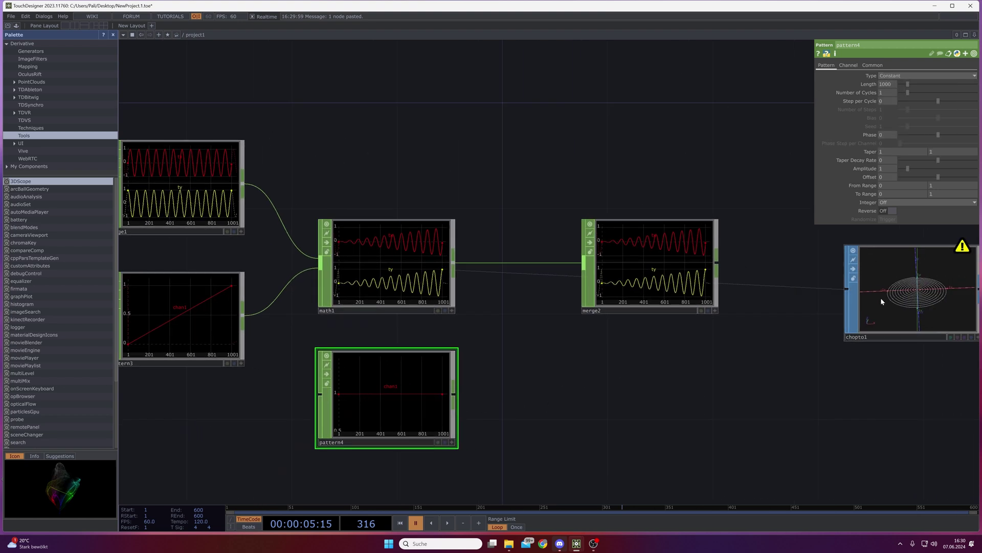
{"action": "left_click_drag", "start_coordinate": [717, 352], "coordinate": [649, 356]}
{"action": "left_click", "coordinate": [909, 342]}
{"action": "left_click_drag", "start_coordinate": [870, 289], "coordinate": [862, 303]}
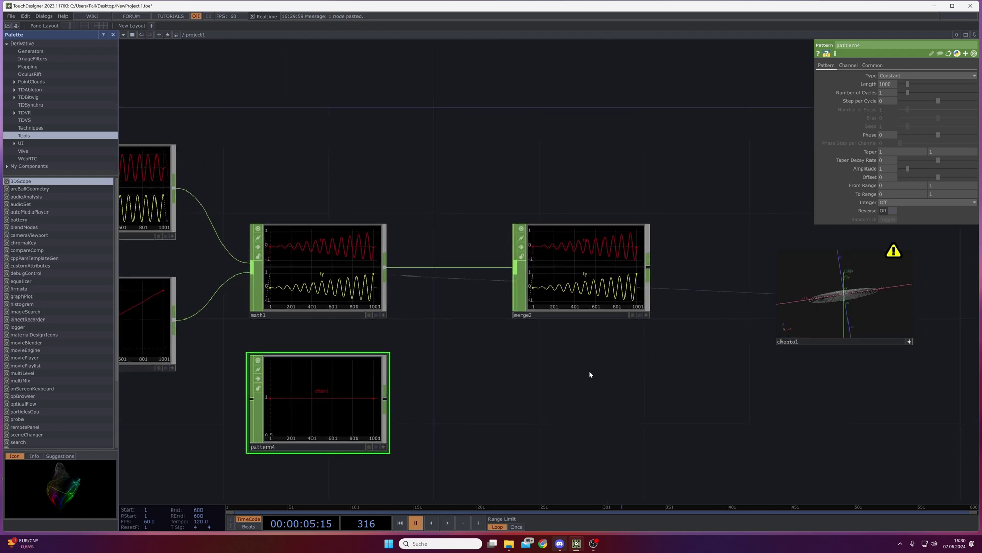
{"action": "left_click_drag", "start_coordinate": [384, 403], "coordinate": [509, 280]}
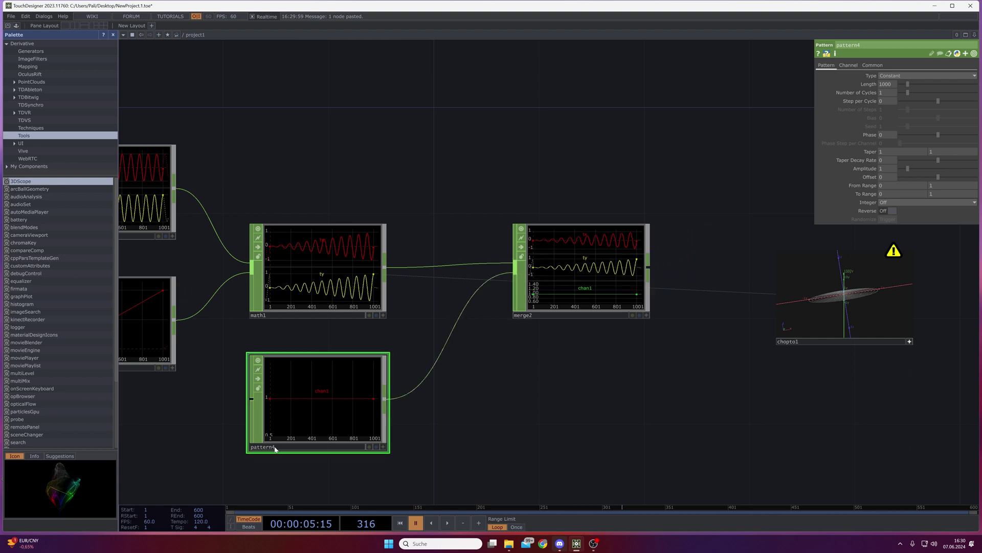
{"action": "left_click", "coordinate": [848, 65]}
{"action": "left_click", "coordinate": [916, 76]}
{"action": "type", "text": "tz"}
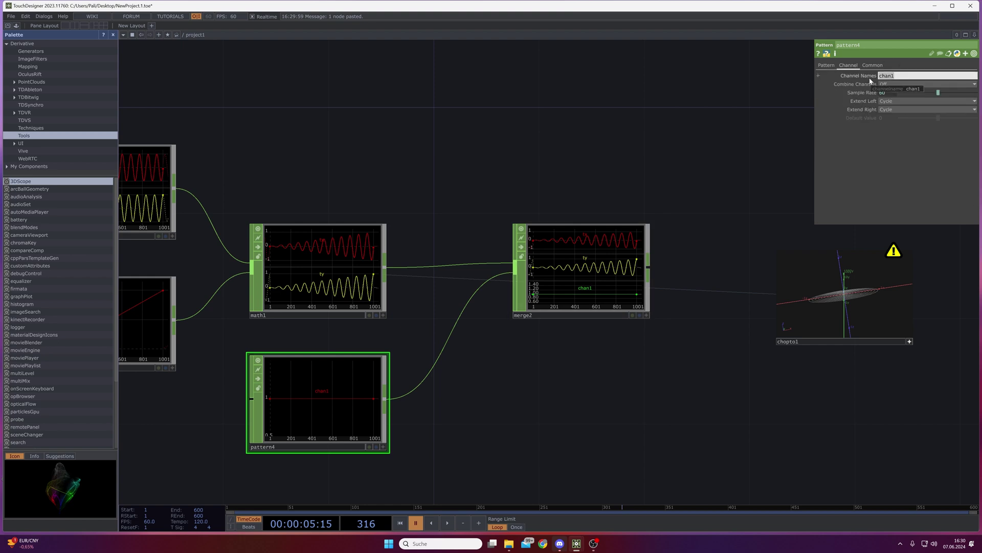
{"action": "key", "text": "Return"}
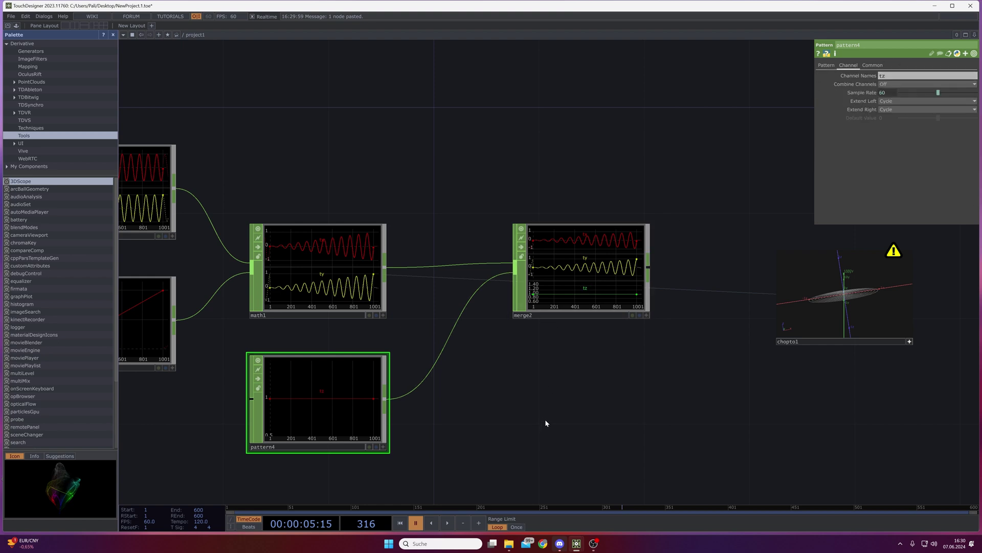
Start timeline playback and inspect chopto1's spiral and warning details.
{"action": "key", "text": "space"}
{"action": "left_click", "coordinate": [909, 340]}
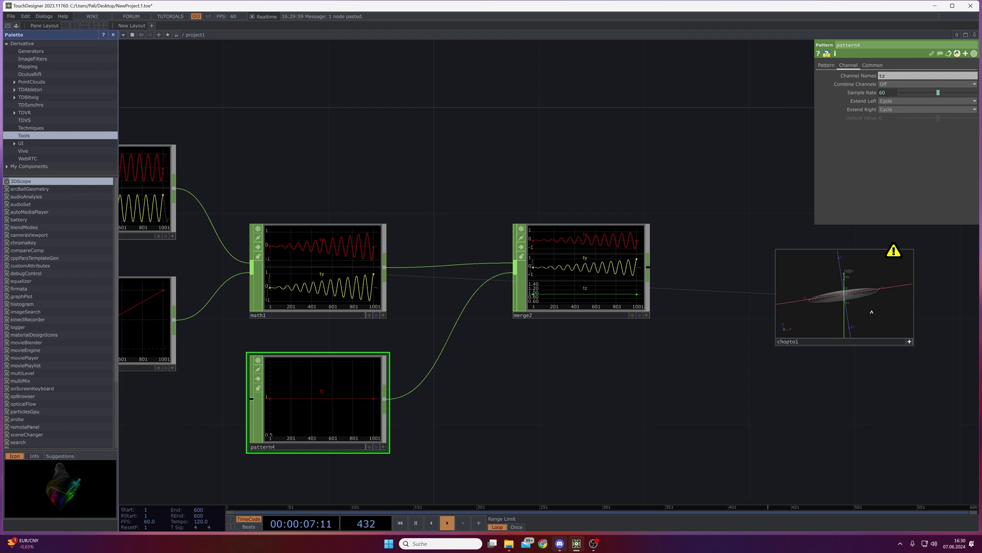
{"action": "left_click_drag", "start_coordinate": [870, 287], "coordinate": [867, 313]}
{"action": "double_click", "coordinate": [909, 343]}
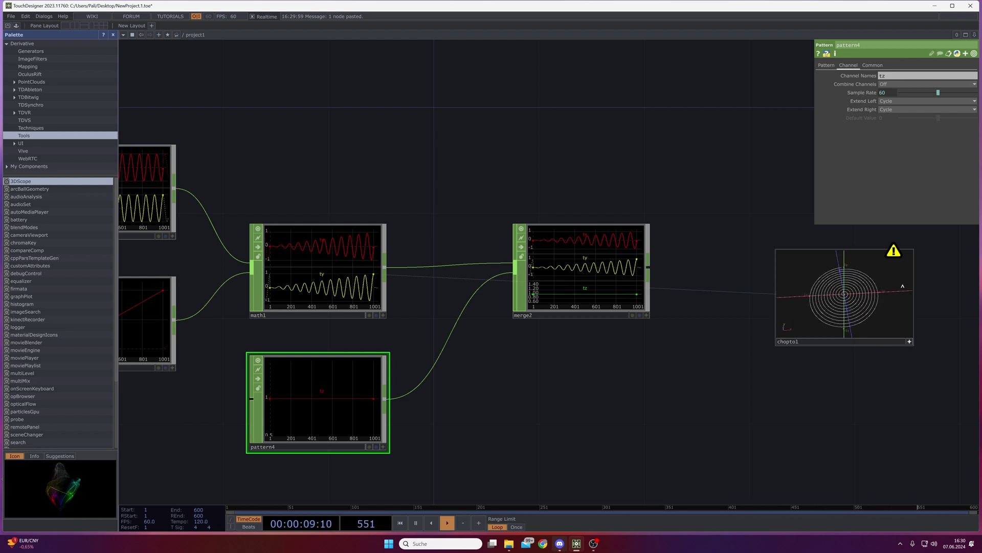
{"action": "middle_click", "coordinate": [893, 248]}
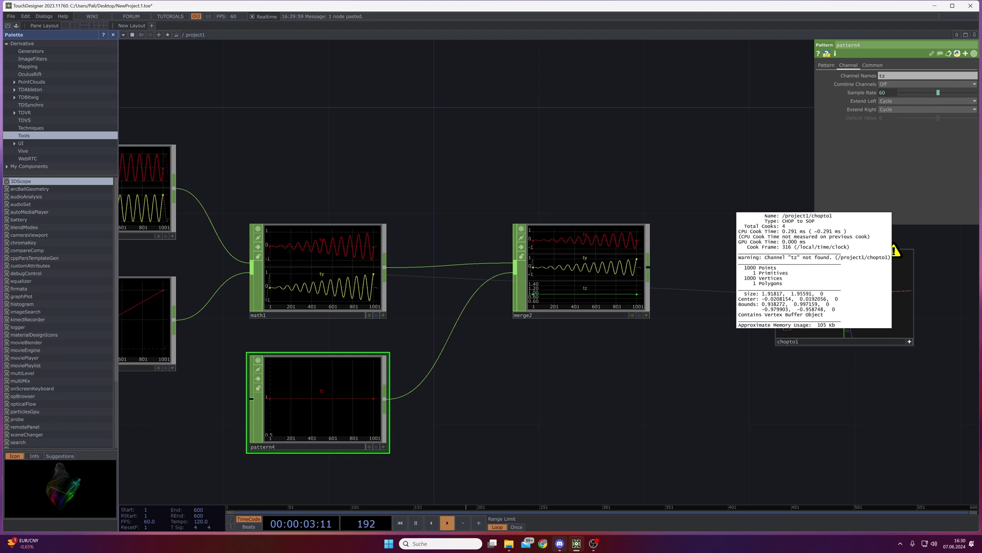
Lower merge2 between math1 and pattern4, and add a Null CHOP connected to merge2's output.
{"action": "left_click_drag", "start_coordinate": [606, 275], "coordinate": [607, 355]}
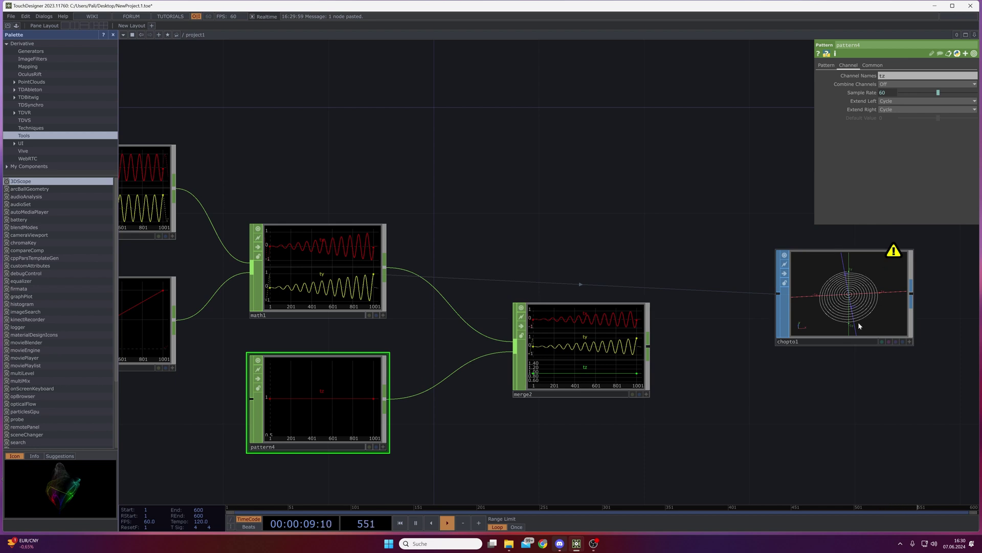
{"action": "left_click_drag", "start_coordinate": [780, 392], "coordinate": [555, 410]}
{"action": "left_click_drag", "start_coordinate": [388, 390], "coordinate": [415, 365]}
{"action": "left_click", "coordinate": [415, 366]}
{"action": "left_click", "coordinate": [449, 362]}
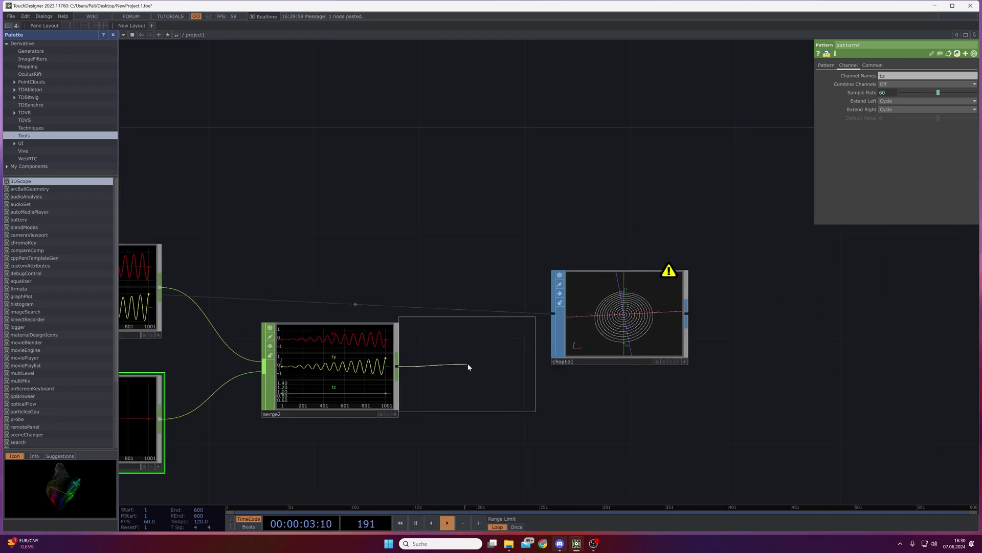
{"action": "left_click", "coordinate": [474, 373]}
Move chopto1 beyond null1, assign null1 as its CHOP source and orbit the resulting spiral.
{"action": "left_click_drag", "start_coordinate": [644, 325], "coordinate": [722, 351]}
{"action": "left_click_drag", "start_coordinate": [461, 375], "coordinate": [681, 338]}
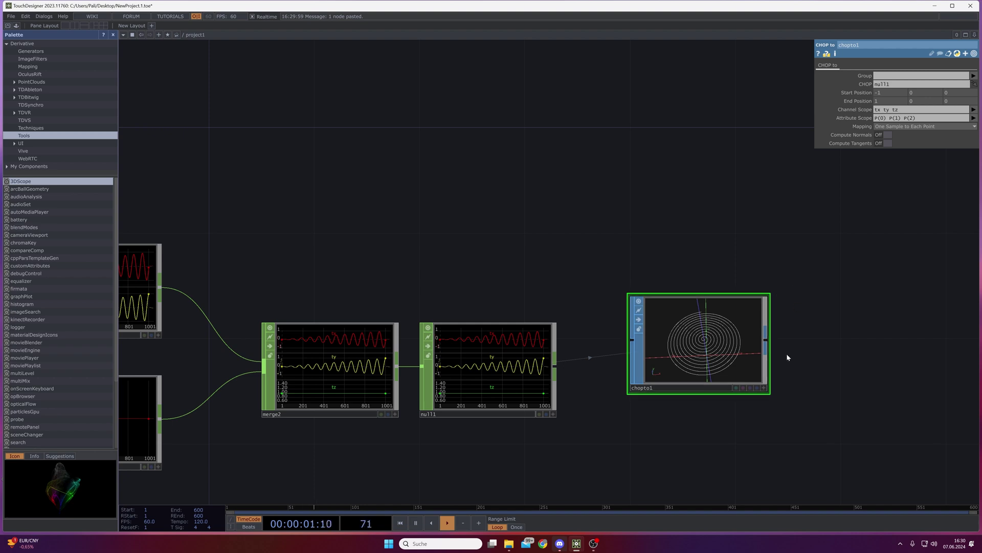
{"action": "left_click", "coordinate": [764, 387]}
{"action": "mouse_move", "coordinate": [717, 351]}
{"action": "left_mouse_down"}
{"action": "mouse_move", "coordinate": [717, 338]}
{"action": "mouse_move", "coordinate": [715, 368]}
{"action": "mouse_move", "coordinate": [719, 338]}
{"action": "mouse_move", "coordinate": [716, 349]}
{"action": "left_mouse_up"}
Select pattern4 and examine its constant tz channel together with the spiral's position in chopto1.
{"action": "left_click_drag", "start_coordinate": [241, 469], "coordinate": [467, 416]}
{"action": "left_click", "coordinate": [286, 366]}
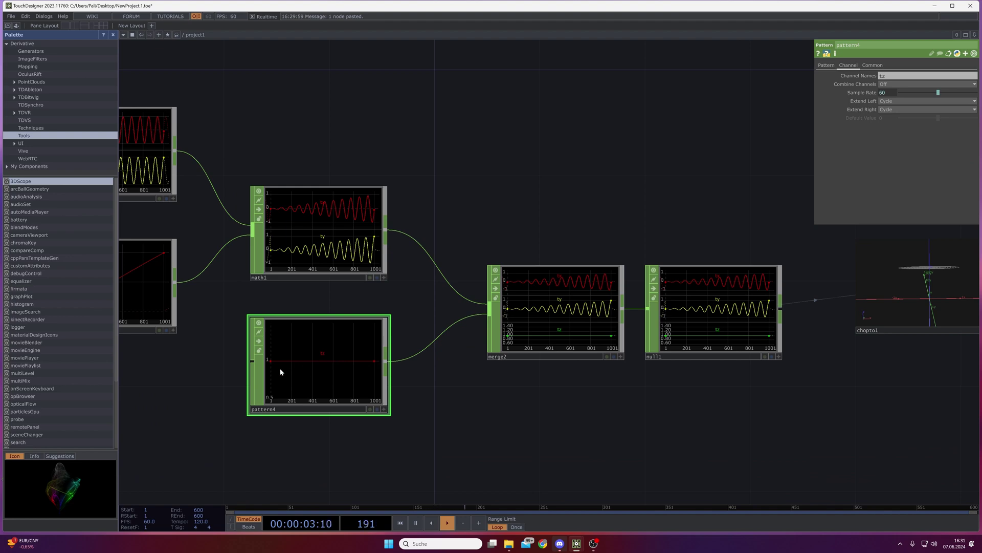
{"action": "scroll", "coordinate": [271, 382], "scroll_direction": "up", "scroll_amount": 4}
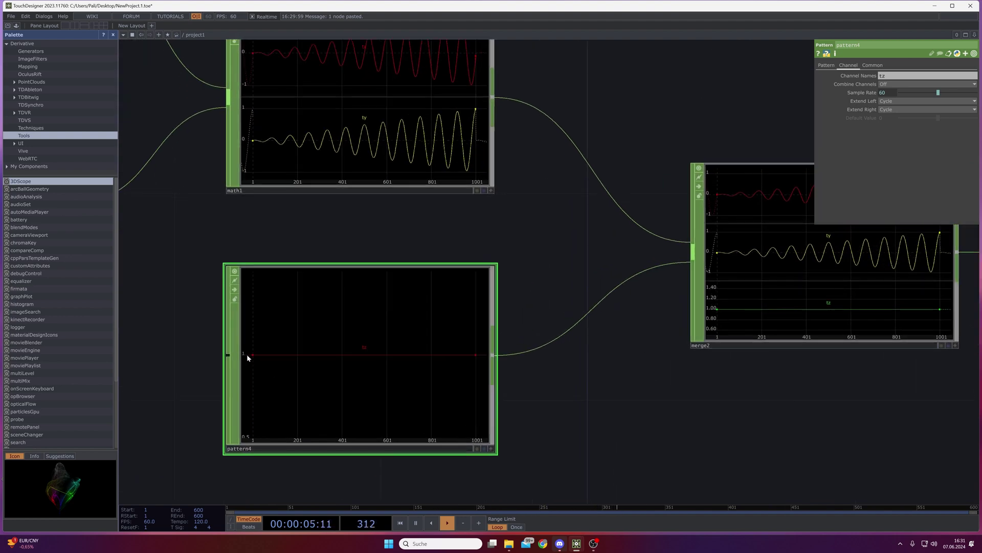
{"action": "scroll", "coordinate": [459, 345], "scroll_direction": "down", "scroll_amount": 4}
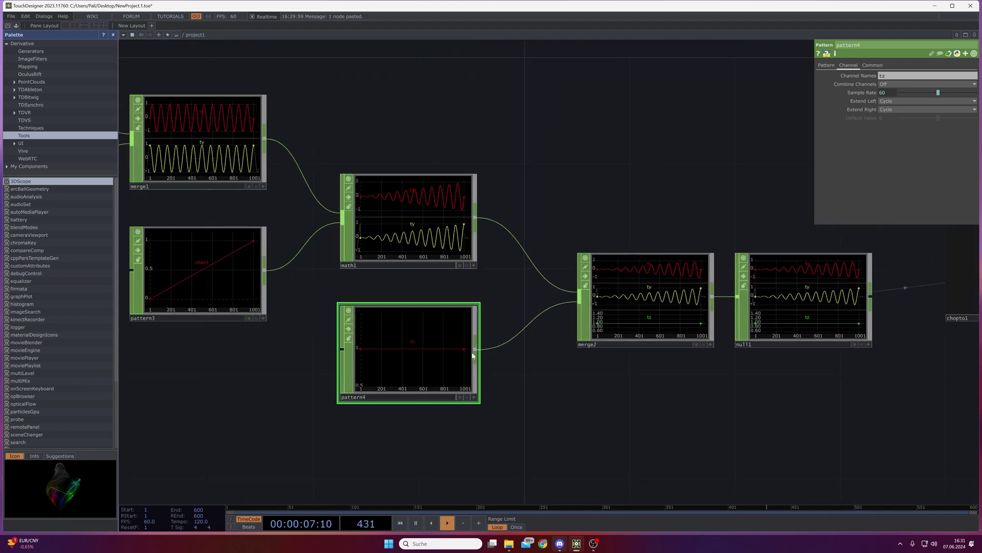
{"action": "scroll", "coordinate": [587, 397], "scroll_direction": "right", "scroll_amount": 3}
{"action": "scroll", "coordinate": [579, 378], "scroll_direction": "down", "scroll_amount": 2}
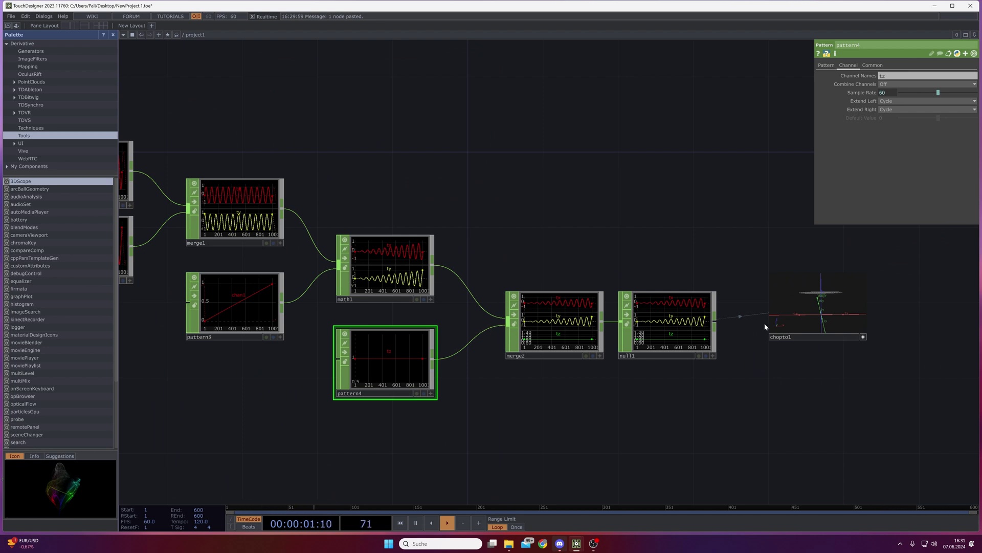
{"action": "left_click_drag", "start_coordinate": [819, 313], "coordinate": [825, 304]}
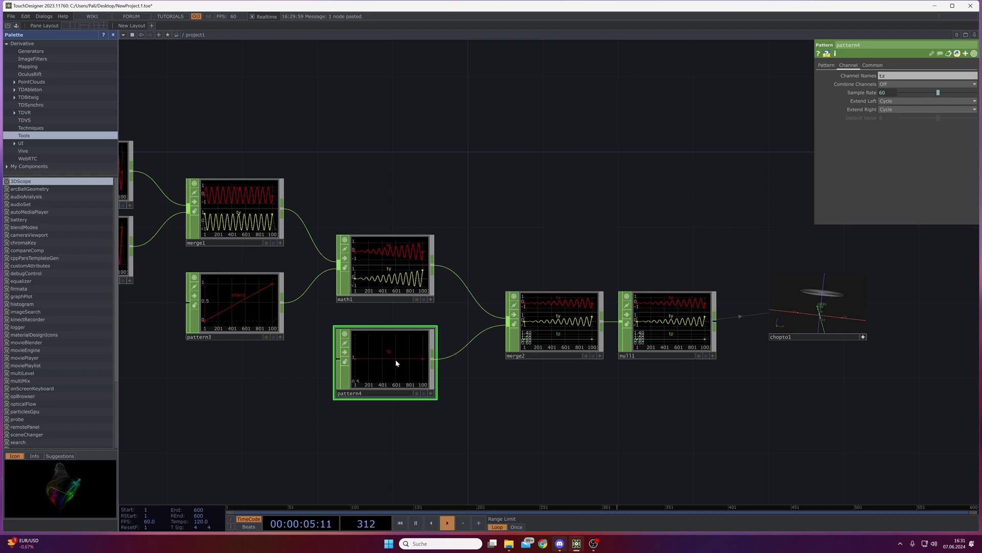
Set the second To Range value of pattern4 to 0.
{"action": "left_click", "coordinate": [826, 65]}
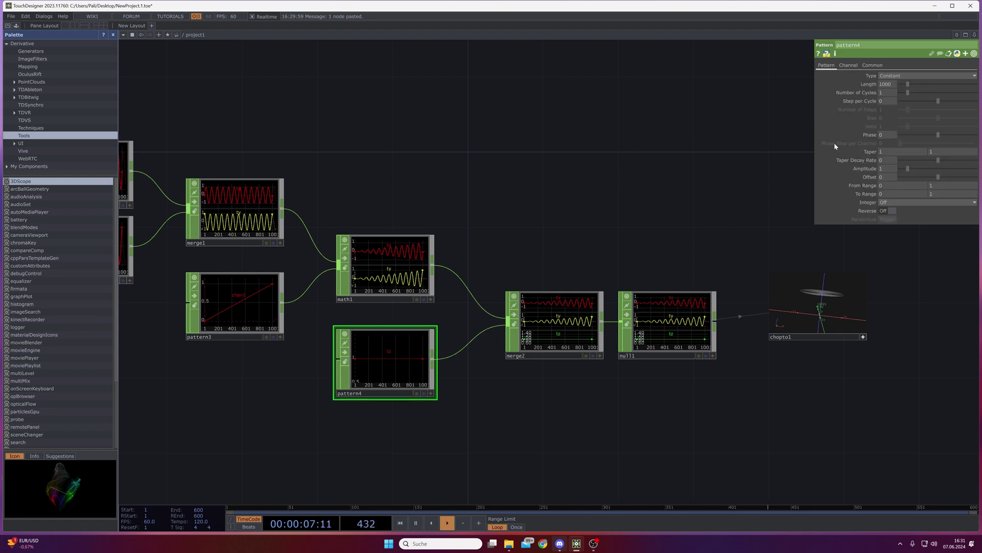
{"action": "left_click", "coordinate": [866, 194]}
{"action": "left_click", "coordinate": [946, 194]}
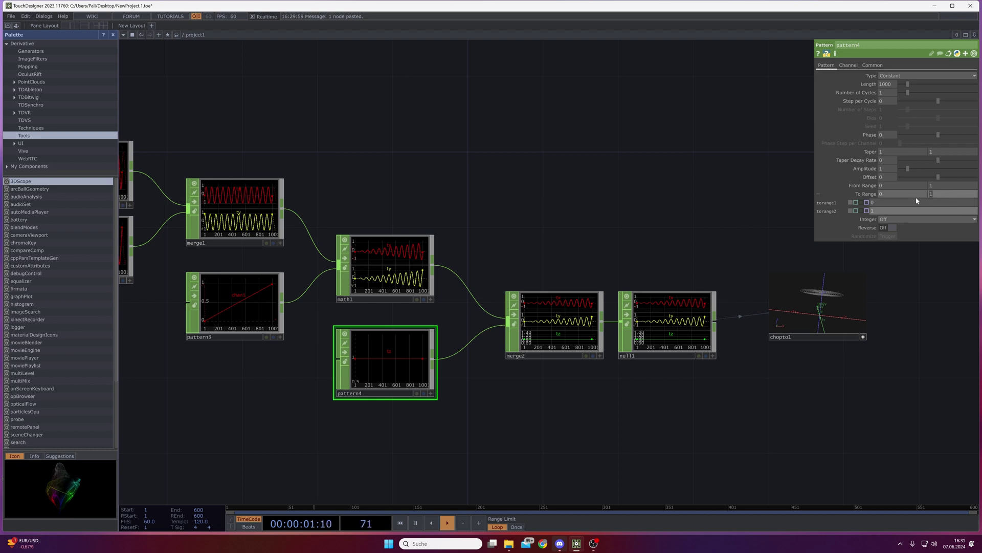
{"action": "type", "text": "0"}
{"action": "key", "text": "Return"}
{"action": "left_click_drag", "start_coordinate": [842, 369], "coordinate": [808, 381]}
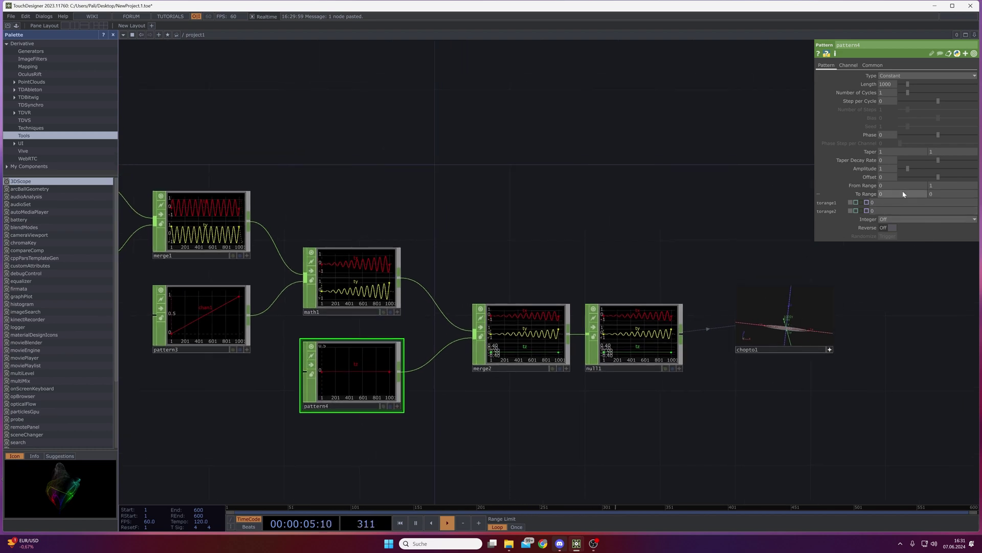
Orbit chopto1's spiral, reset its viewer to the home view and check the geometry from the side.
{"action": "left_click_drag", "start_coordinate": [800, 312], "coordinate": [782, 338]}
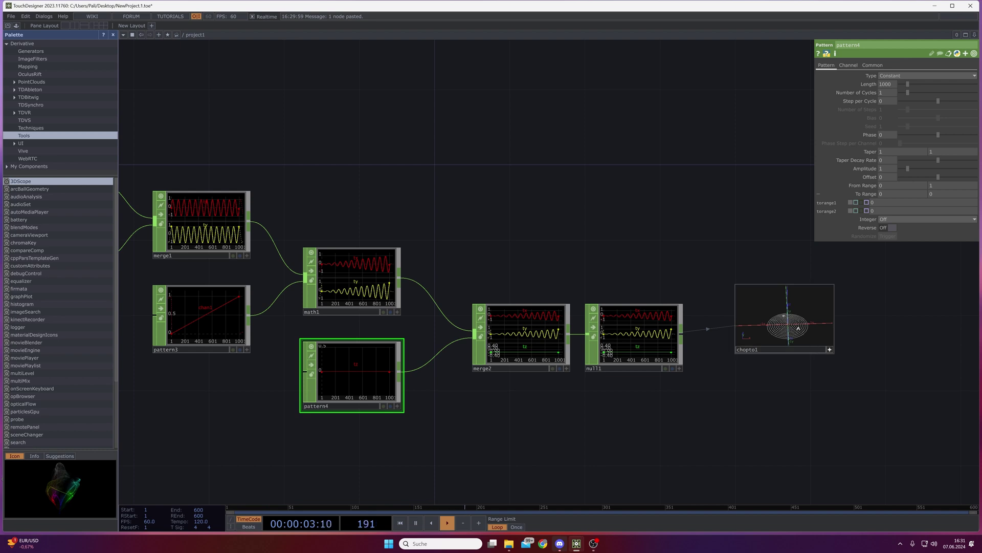
{"action": "key", "text": "h"}
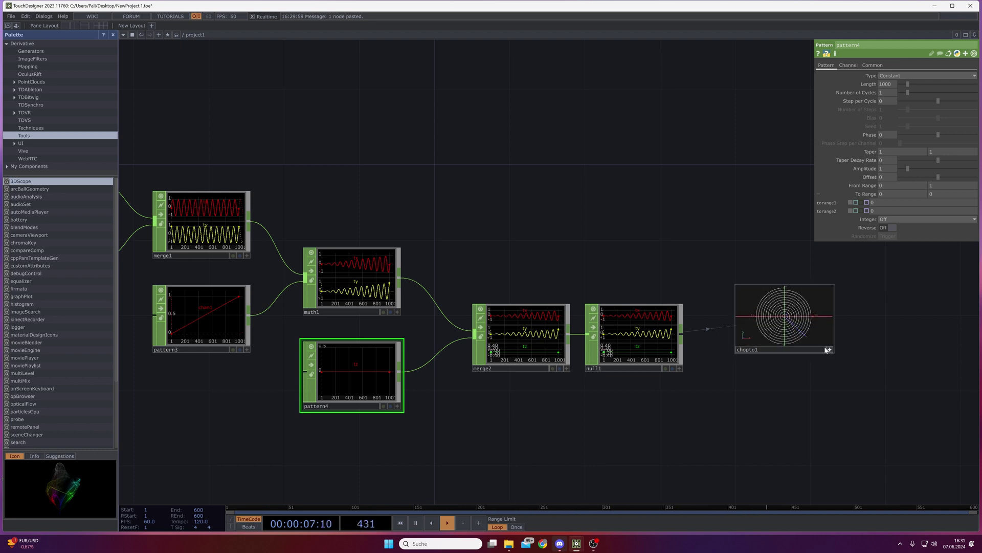
{"action": "mouse_move", "coordinate": [788, 316]}
{"action": "left_mouse_down"}
{"action": "mouse_move", "coordinate": [797, 312]}
{"action": "mouse_move", "coordinate": [783, 322]}
{"action": "left_mouse_up"}
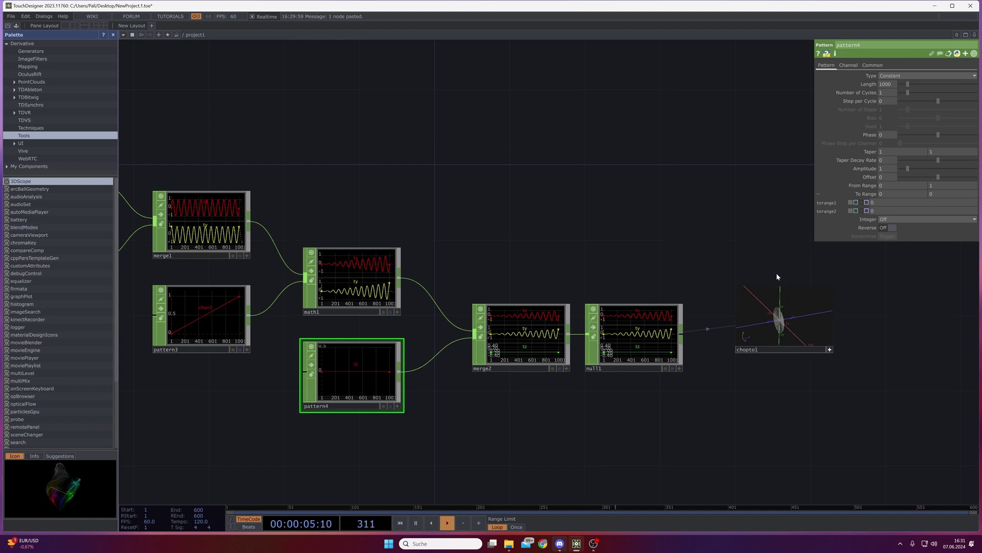
Reset chopto1's viewer to the home view, leave its interactive mode and inspect the spiral up close.
{"action": "key", "text": "h"}
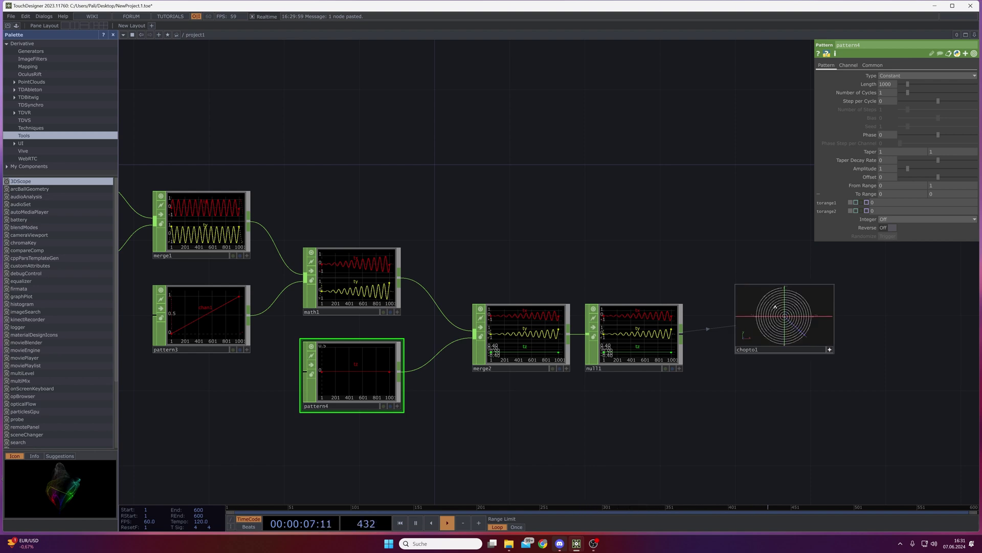
{"action": "left_click", "coordinate": [829, 349]}
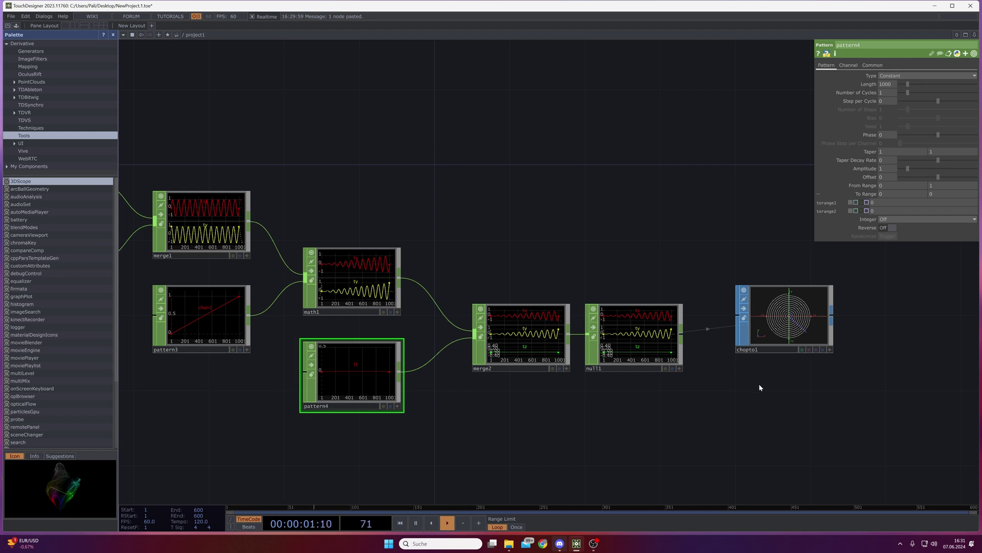
{"action": "left_click_drag", "start_coordinate": [776, 394], "coordinate": [527, 235]}
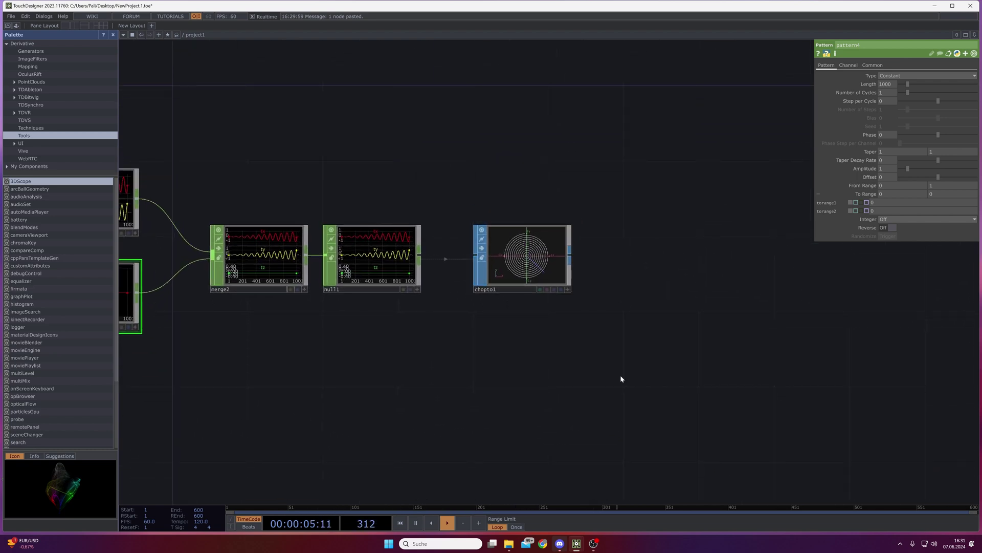
{"action": "scroll", "coordinate": [622, 237], "scroll_direction": "up", "scroll_amount": 5}
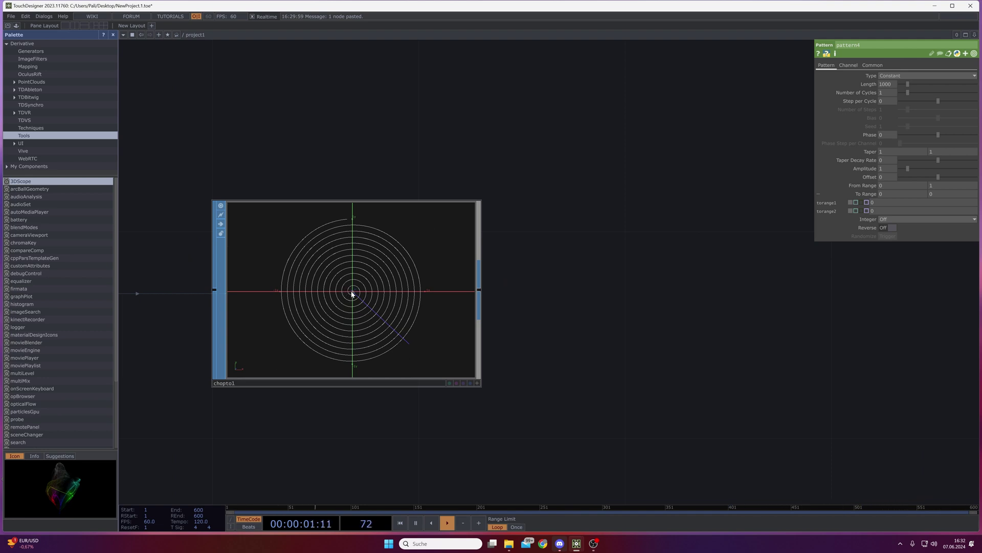
{"action": "scroll", "coordinate": [364, 254], "scroll_direction": "down", "scroll_amount": 3}
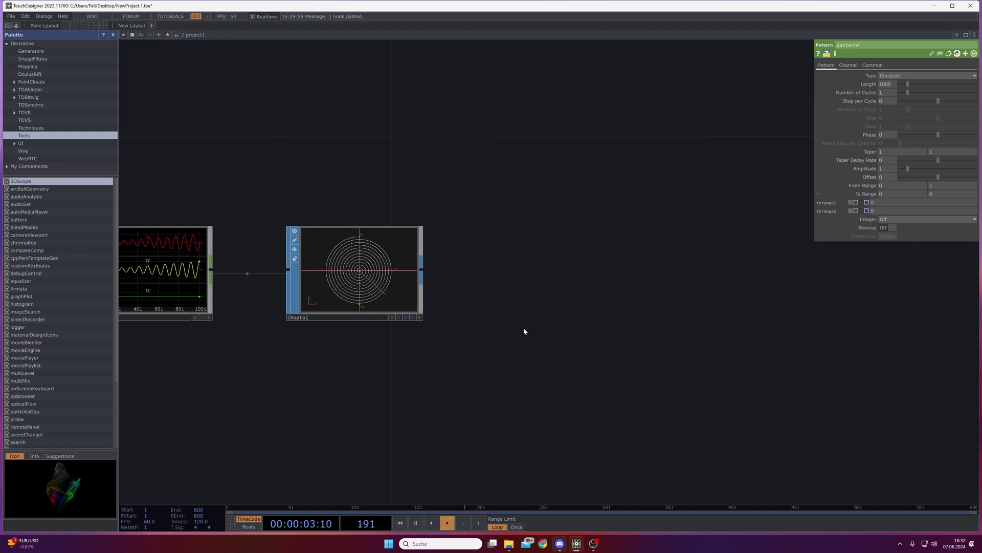
Add a Line SOP beneath chopto1 and shift it slightly further down.
{"action": "left_click_drag", "start_coordinate": [524, 331], "coordinate": [536, 296]}
{"action": "key", "text": "Tab"}
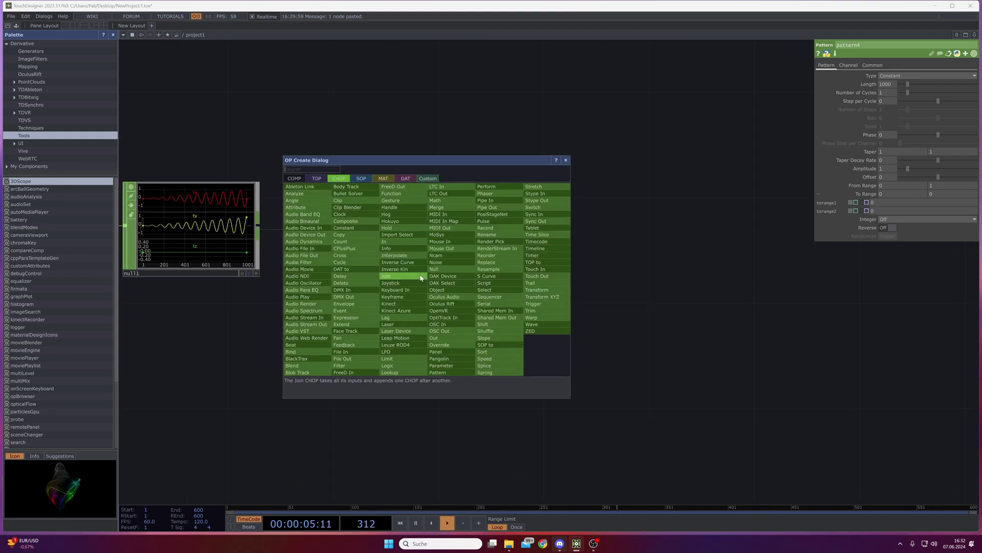
{"action": "left_click", "coordinate": [361, 178]}
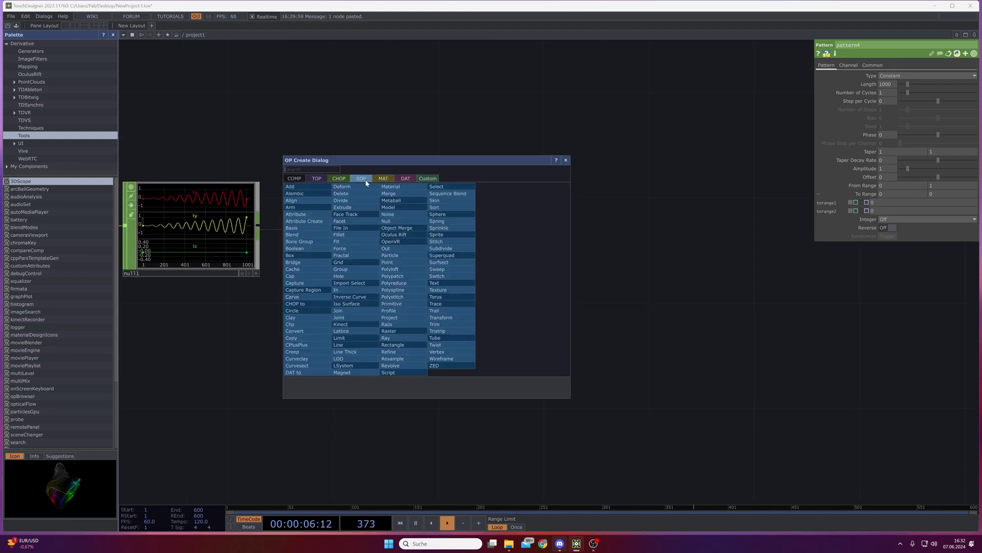
{"action": "left_click", "coordinate": [352, 342]}
{"action": "left_click", "coordinate": [397, 360]}
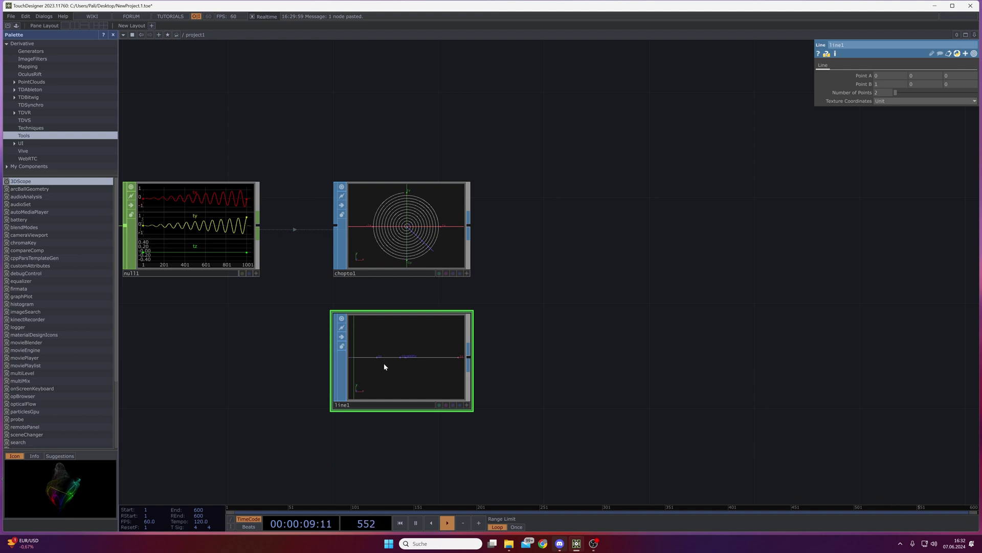
{"action": "left_click_drag", "start_coordinate": [516, 351], "coordinate": [457, 318]}
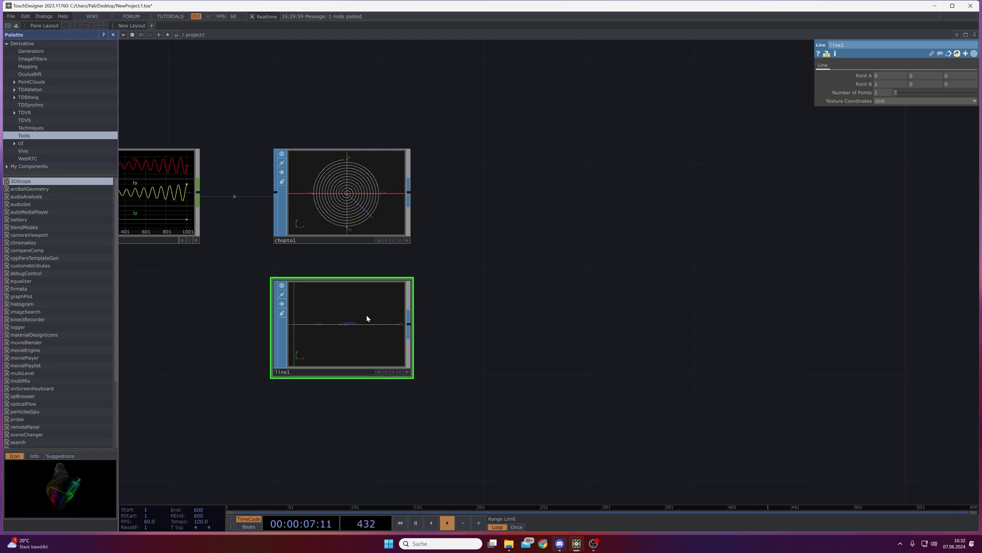
{"action": "left_click_drag", "start_coordinate": [367, 324], "coordinate": [436, 353]}
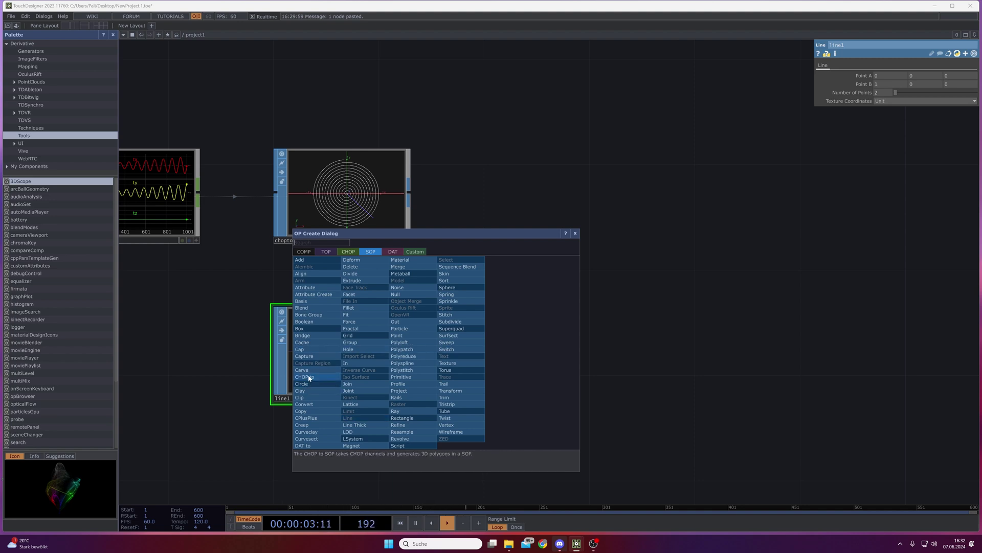
Add a Copy SOP after line1, wired to its output.
{"action": "left_click", "coordinate": [303, 412]}
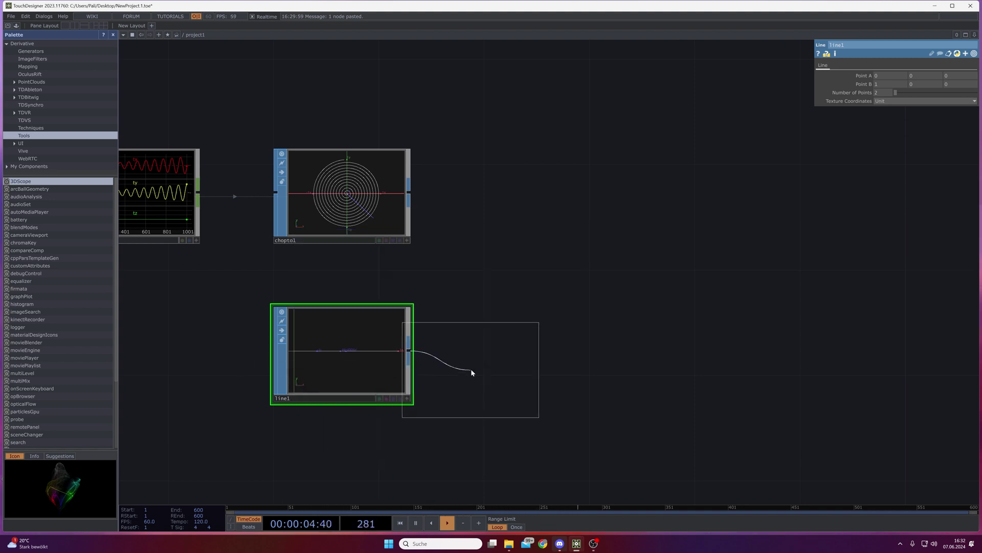
{"action": "left_click", "coordinate": [497, 355]}
{"action": "left_click_drag", "start_coordinate": [611, 204], "coordinate": [661, 230]}
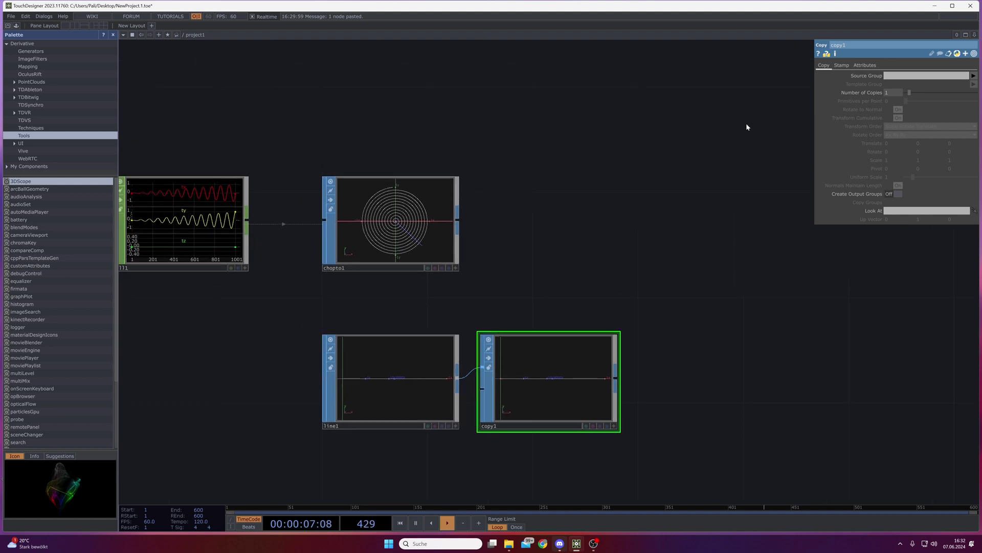
Link copy1's Number of Copies to constant1's copies channel as a CHOP reference.
{"action": "scroll", "coordinate": [719, 140], "scroll_direction": "down", "scroll_amount": 4}
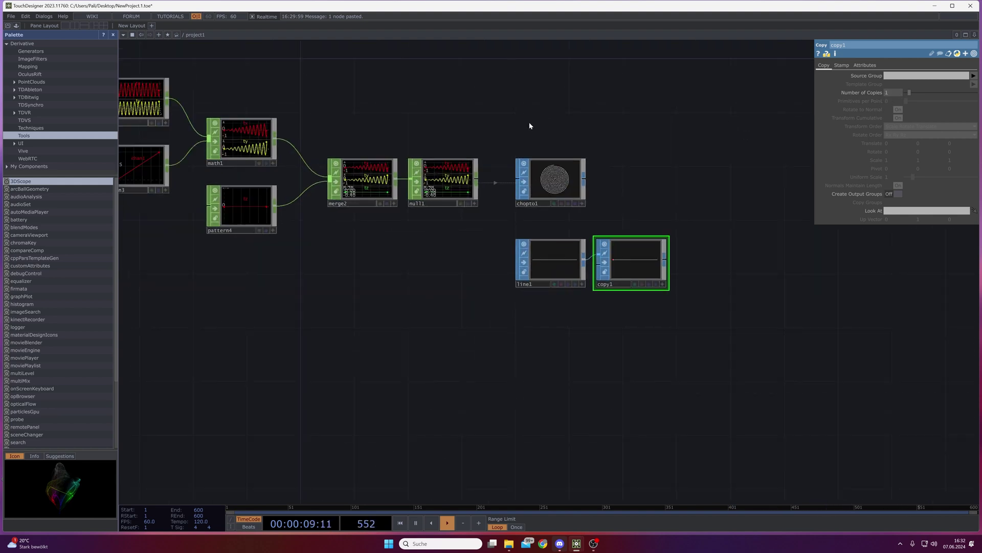
{"action": "key", "text": "h"}
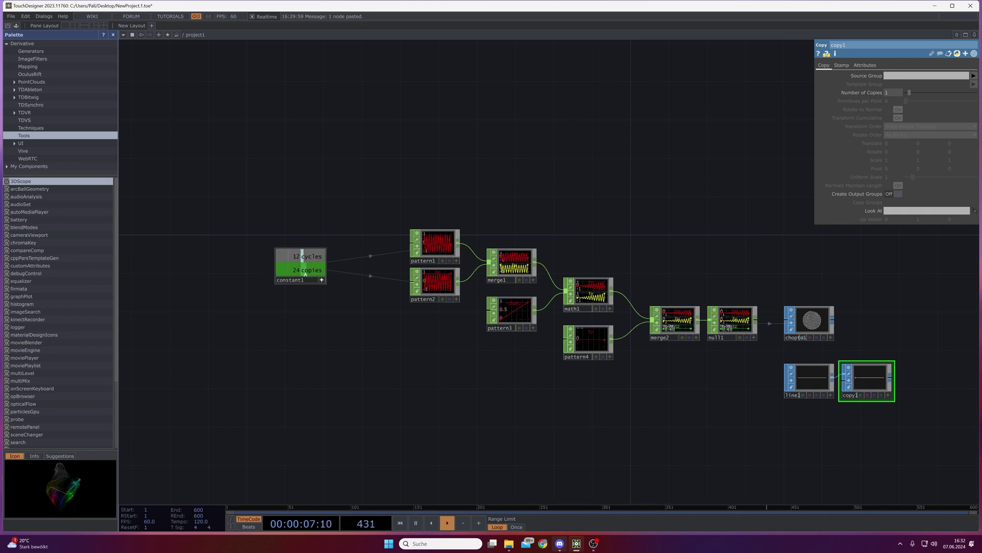
{"action": "left_click", "coordinate": [300, 271]}
{"action": "left_click_drag", "start_coordinate": [323, 281], "coordinate": [877, 161]}
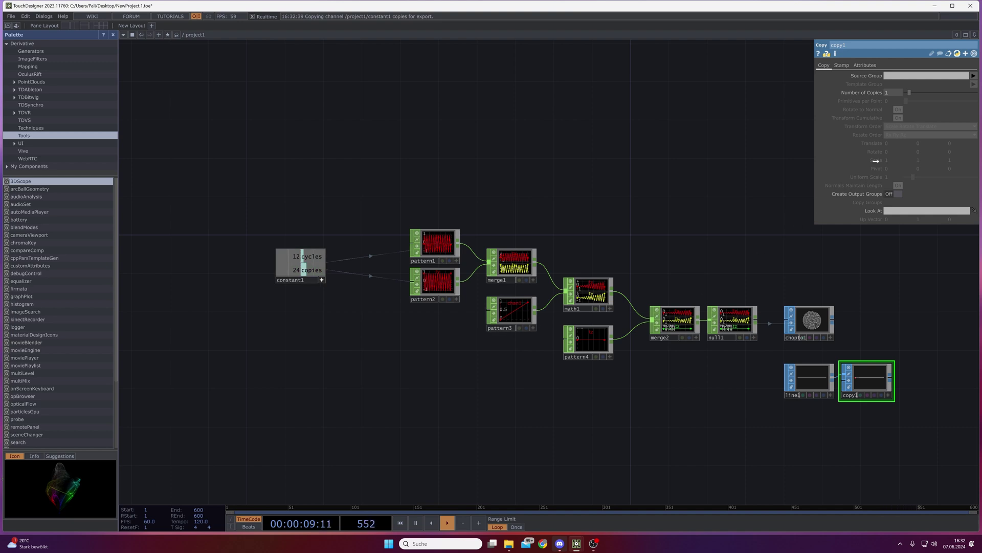
{"action": "left_click_drag", "start_coordinate": [889, 101], "coordinate": [891, 93]}
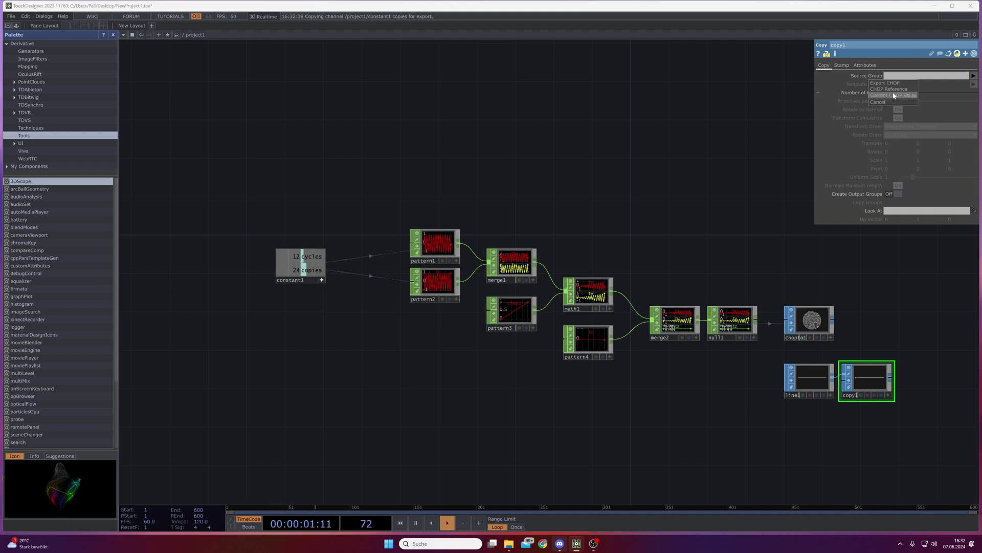
{"action": "left_click", "coordinate": [892, 97]}
Set the z rotation of copy1 to 1 to fan out the line copies.
{"action": "scroll", "coordinate": [633, 326], "scroll_direction": "up", "scroll_amount": 5}
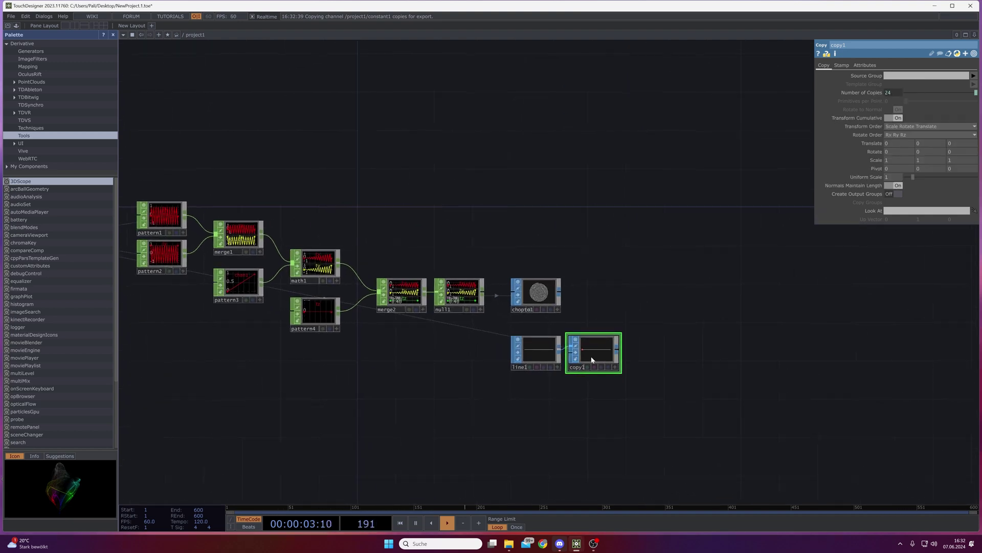
{"action": "left_click_drag", "start_coordinate": [651, 384], "coordinate": [603, 358]}
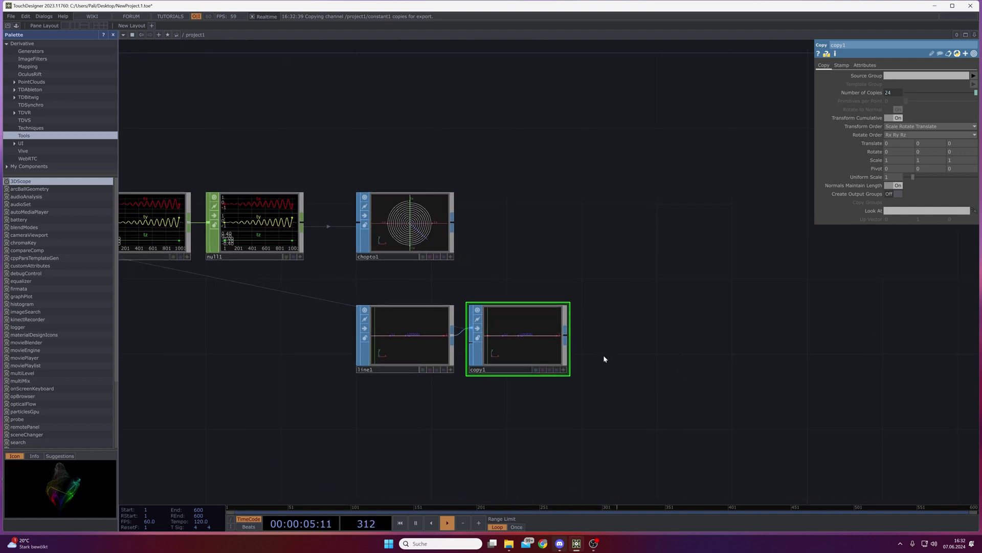
{"action": "scroll", "coordinate": [567, 344], "scroll_direction": "up", "scroll_amount": 5}
{"action": "scroll", "coordinate": [284, 281], "scroll_direction": "up", "scroll_amount": 3}
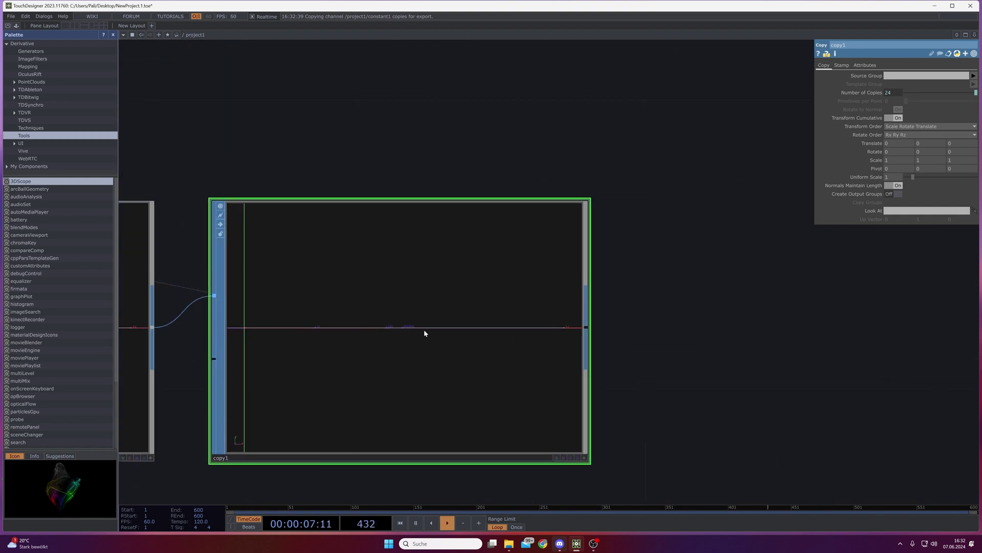
{"action": "scroll", "coordinate": [371, 299], "scroll_direction": "down", "scroll_amount": 3}
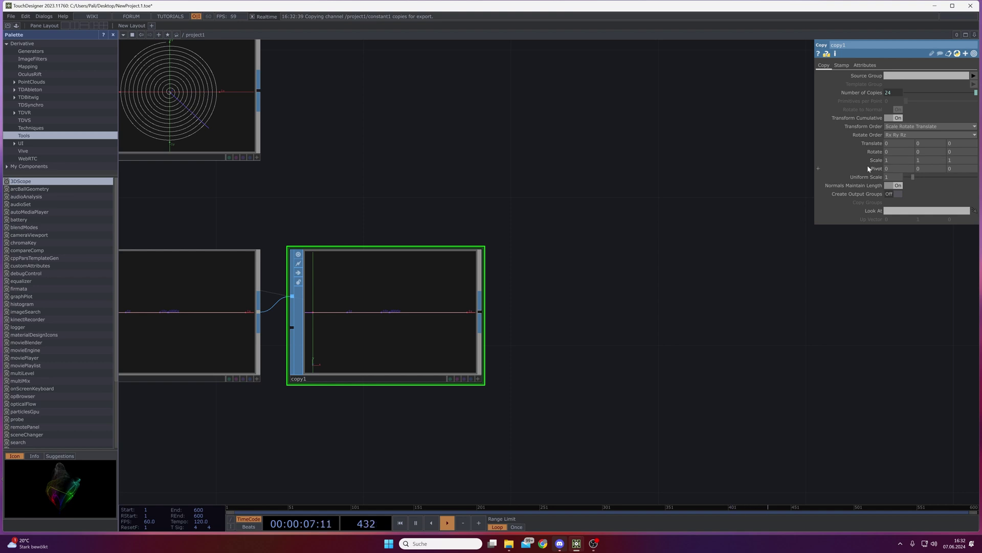
{"action": "mouse_move", "coordinate": [961, 155]}
{"action": "middle_mouse_down"}
{"action": "mouse_move", "coordinate": [972, 145]}
{"action": "mouse_move", "coordinate": [958, 147]}
{"action": "mouse_move", "coordinate": [968, 138]}
{"action": "mouse_move", "coordinate": [960, 139]}
{"action": "middle_mouse_up"}
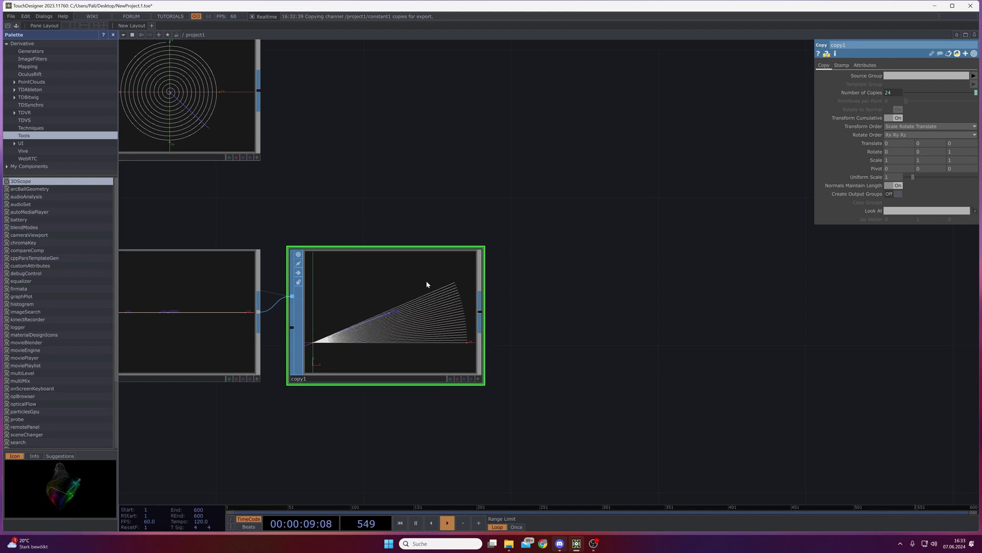
{"action": "left_click_drag", "start_coordinate": [574, 364], "coordinate": [584, 360]}
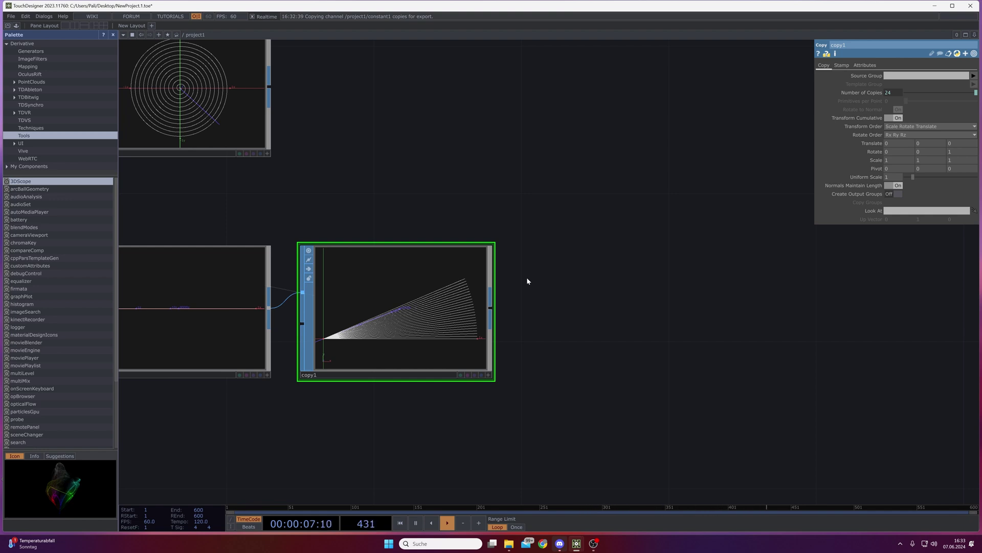
Copy copy1's Number of Copies parameter and paste it as a reference into its z rotation.
{"action": "right_click", "coordinate": [890, 94]}
{"action": "left_click", "coordinate": [894, 90]}
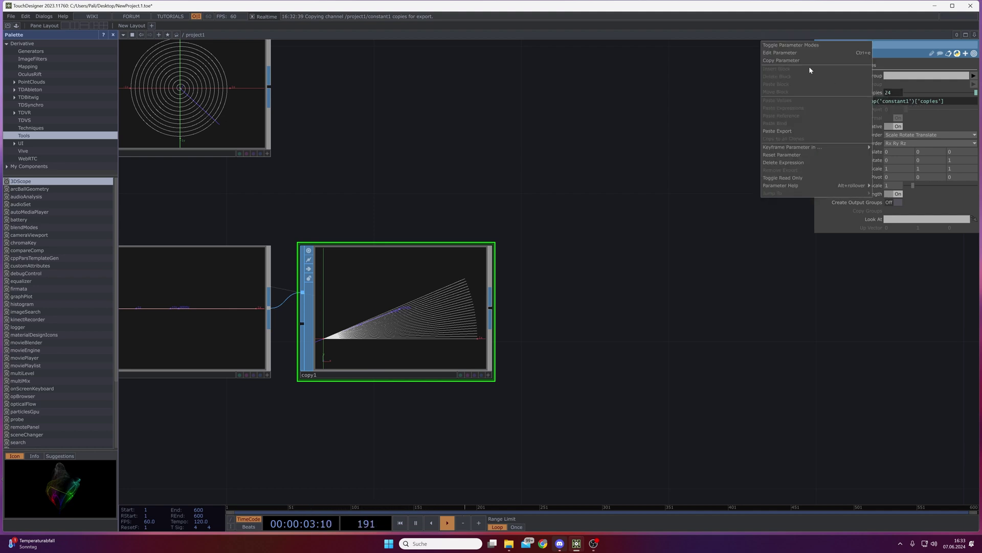
{"action": "left_click", "coordinate": [781, 61]}
{"action": "right_click", "coordinate": [864, 45]}
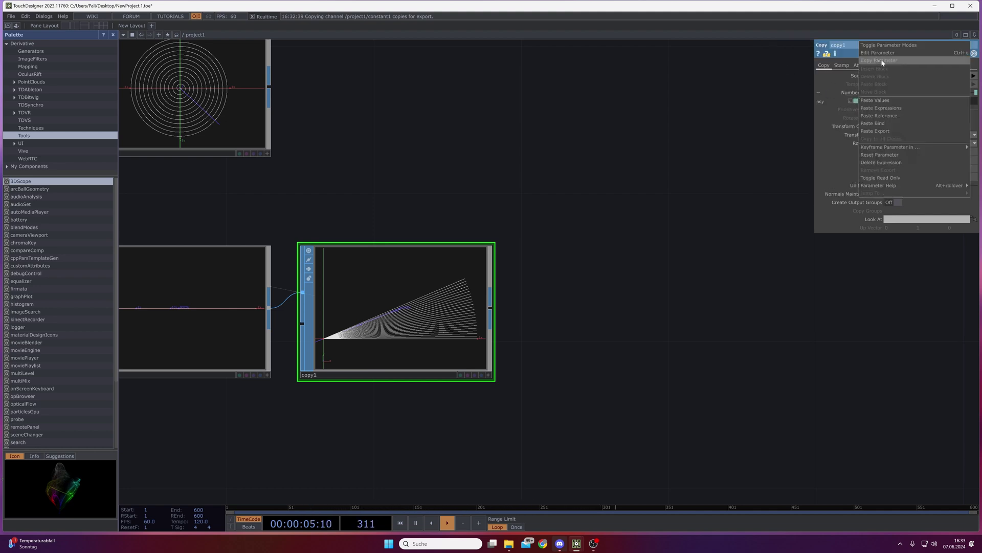
{"action": "left_click", "coordinate": [846, 92]}
{"action": "right_click", "coordinate": [845, 92]}
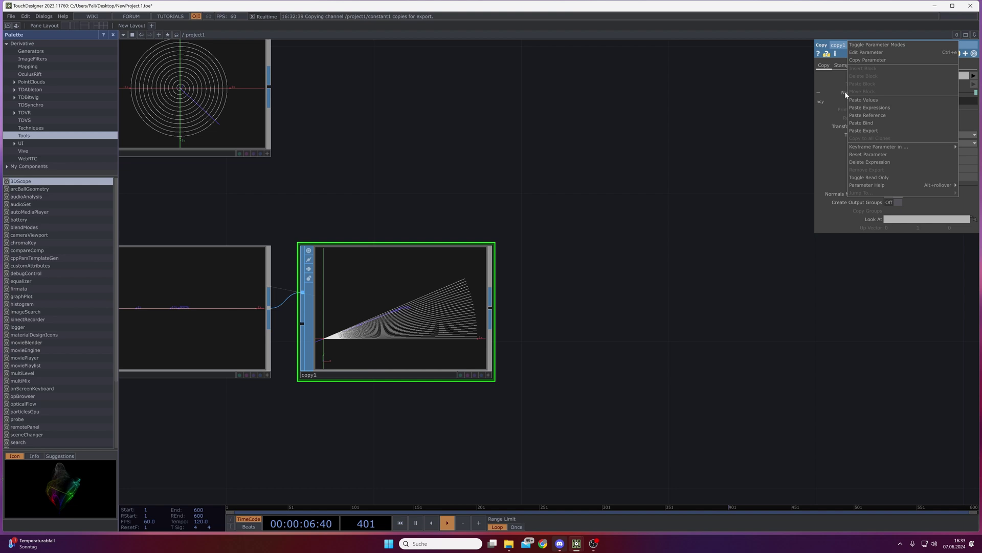
{"action": "left_click", "coordinate": [863, 60]}
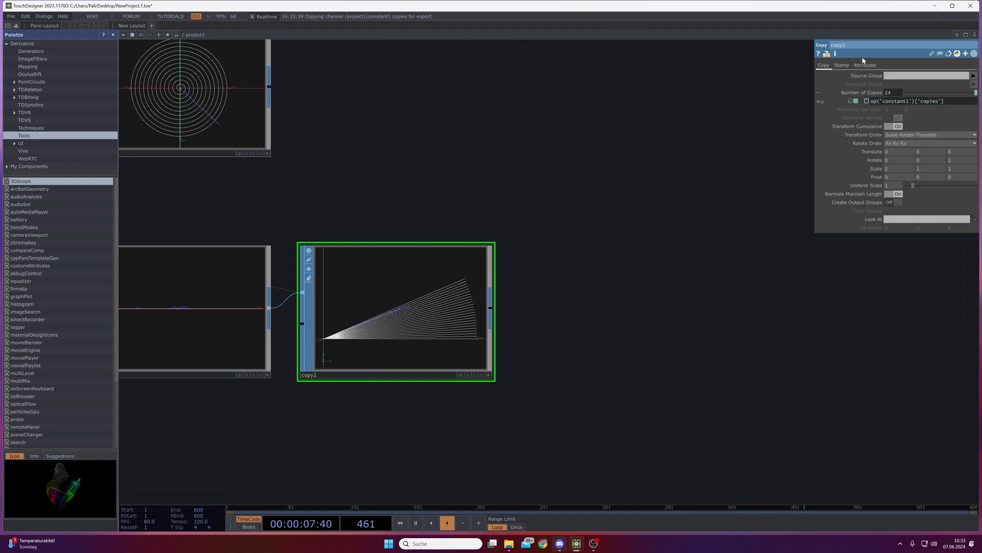
{"action": "right_click", "coordinate": [954, 160]}
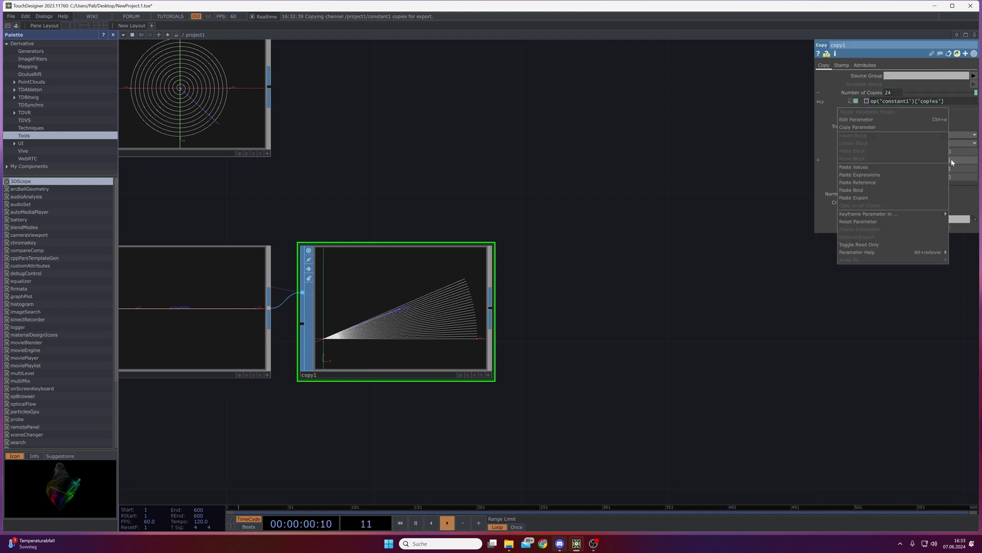
{"action": "left_click", "coordinate": [863, 183]}
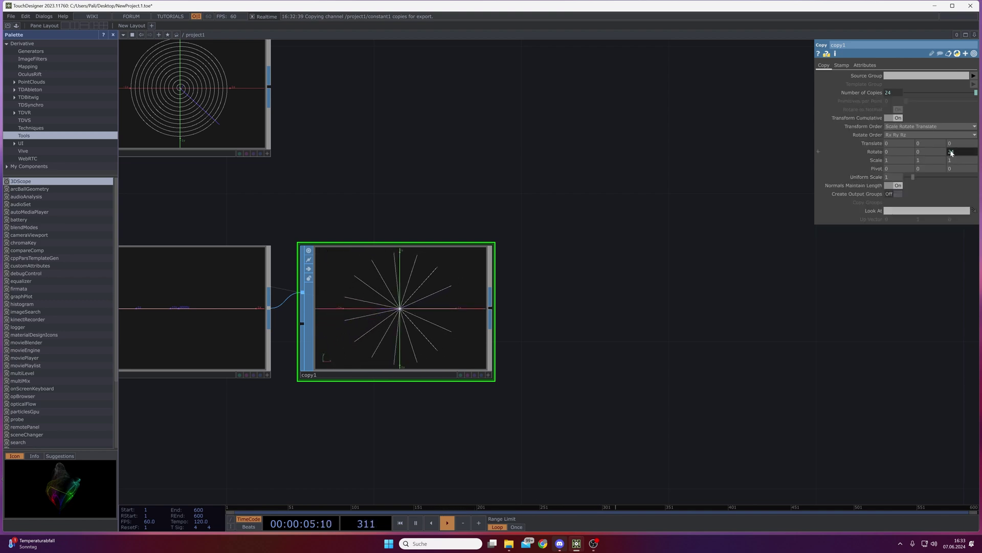
Change copy1's z rotation expression to 360/me.par.ncy so the lines spread evenly around the full circle.
{"action": "left_click_drag", "start_coordinate": [587, 362], "coordinate": [681, 326]}
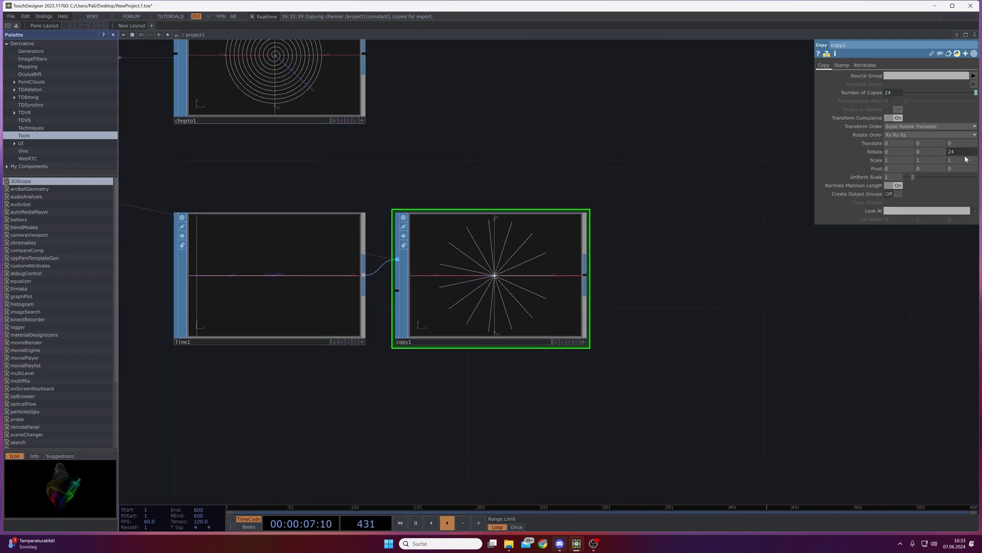
{"action": "left_click", "coordinate": [875, 152]}
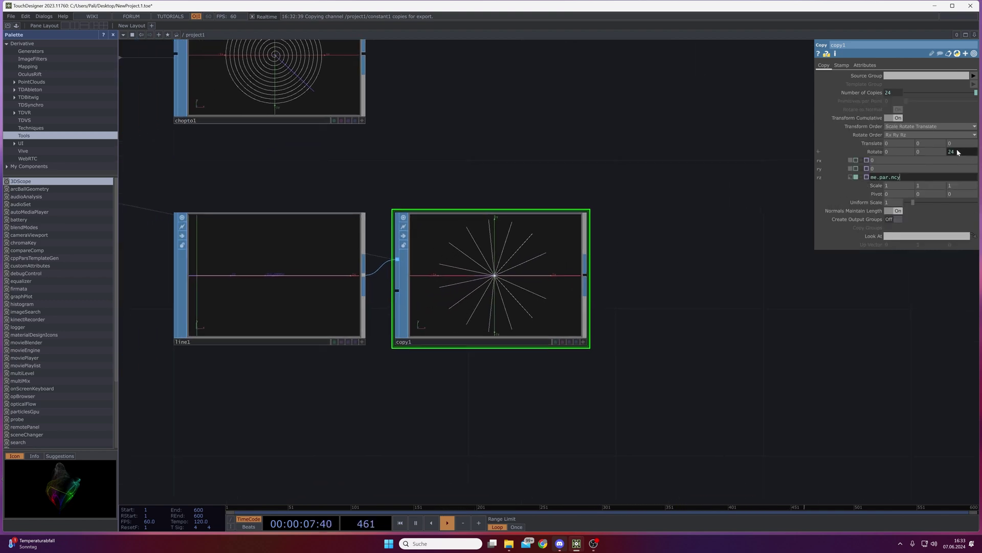
{"action": "left_click", "coordinate": [872, 178]}
{"action": "type", "text": "360/"}
{"action": "key", "text": "Return"}
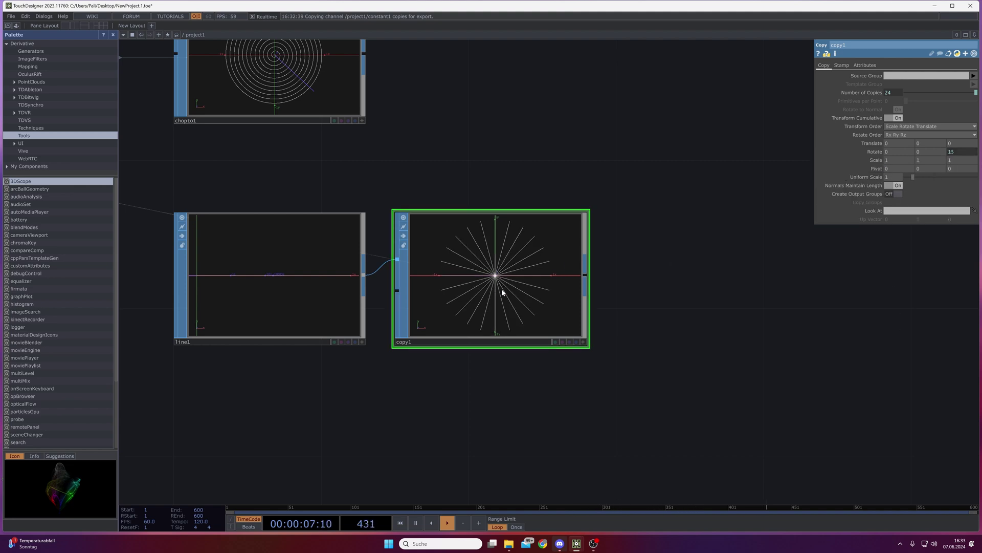
Examine the radial lines around the centre in copy1's viewer.
{"action": "scroll", "coordinate": [472, 352], "scroll_direction": "up", "scroll_amount": 5}
{"action": "scroll", "coordinate": [469, 324], "scroll_direction": "down", "scroll_amount": 3}
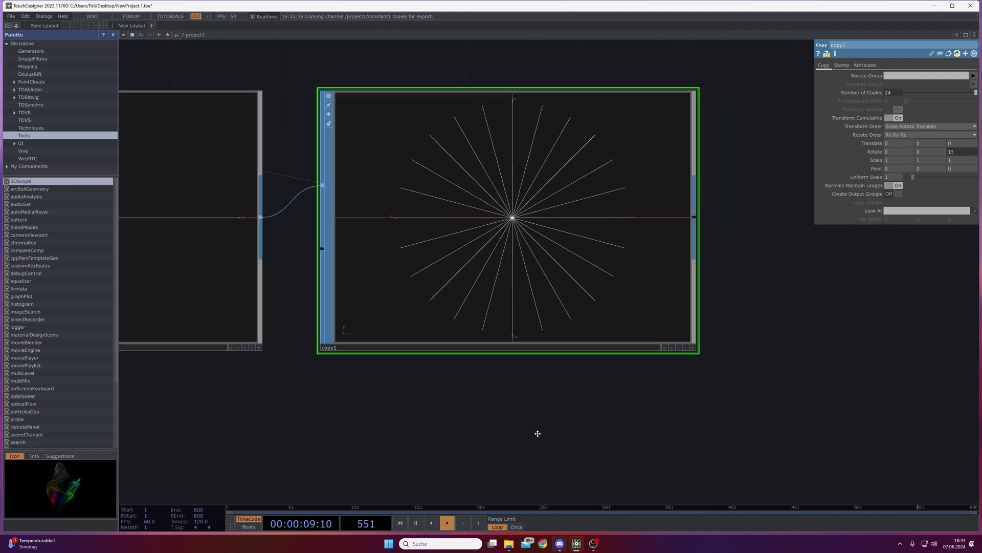
{"action": "scroll", "coordinate": [530, 237], "scroll_direction": "down", "scroll_amount": 4}
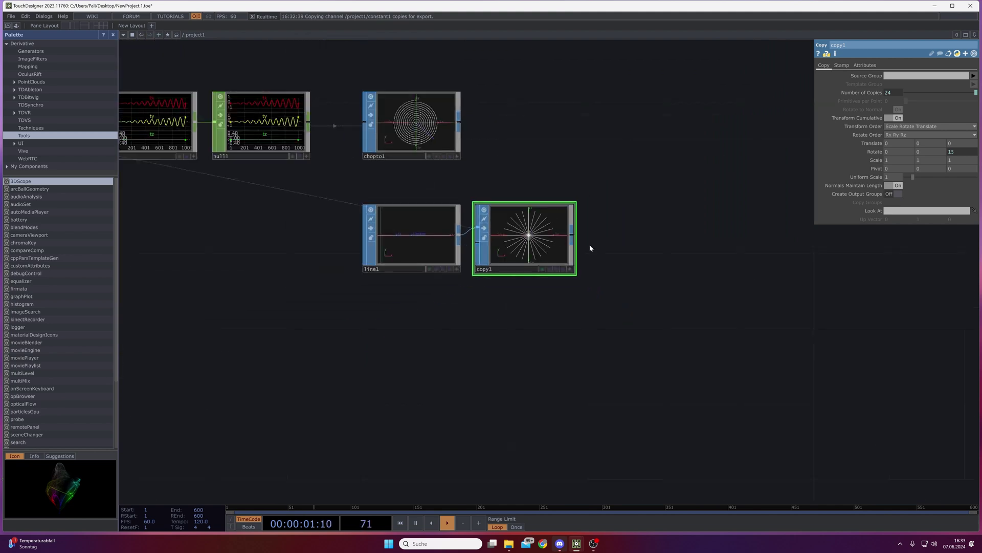
{"action": "scroll", "coordinate": [540, 201], "scroll_direction": "up", "scroll_amount": 3}
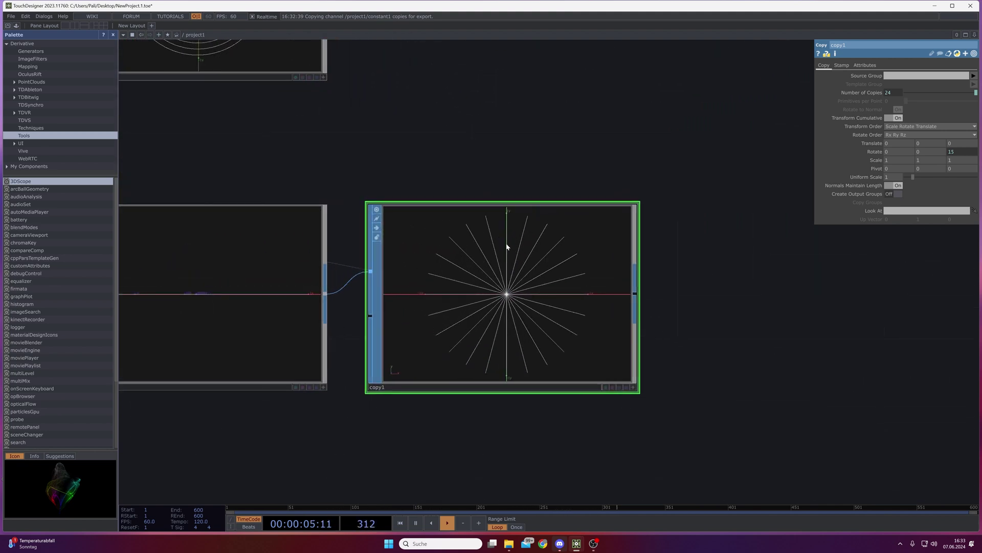
{"action": "scroll", "coordinate": [552, 288], "scroll_direction": "down", "scroll_amount": 2}
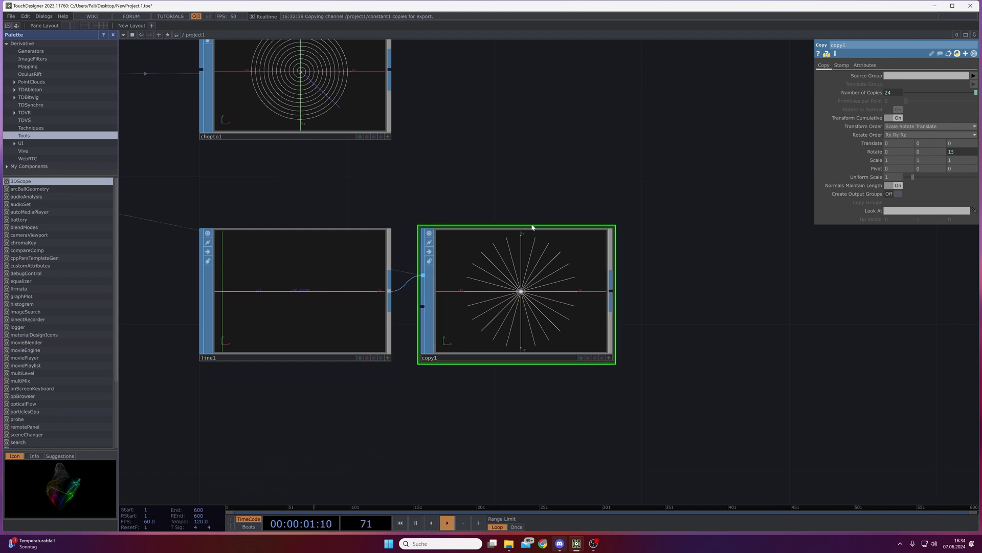
Add a Merge SOP after chopto1 and connect copy1 as its second input.
{"action": "scroll", "coordinate": [532, 234], "scroll_direction": "down", "scroll_amount": 3}
{"action": "left_click_drag", "start_coordinate": [542, 175], "coordinate": [429, 302]}
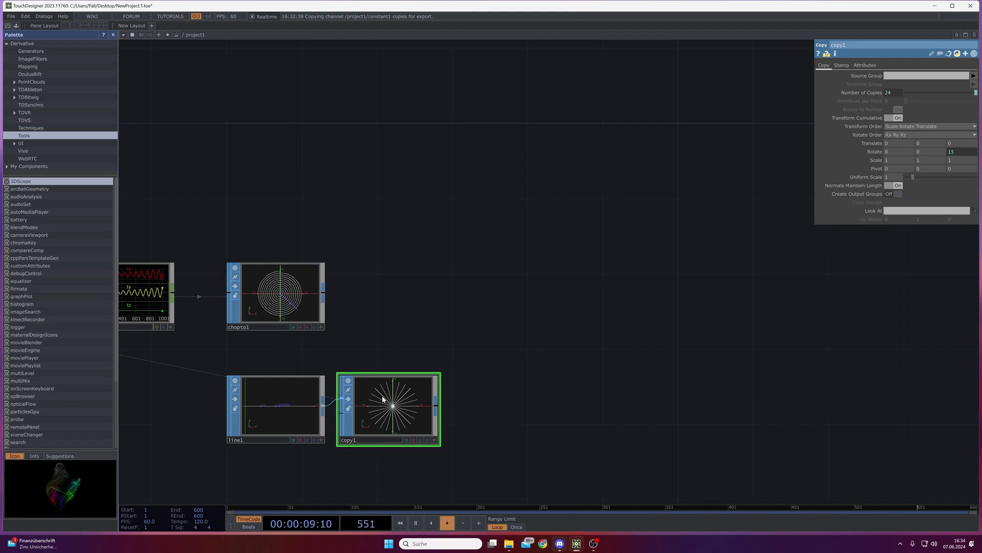
{"action": "left_click", "coordinate": [324, 292]}
{"action": "left_click", "coordinate": [523, 290]}
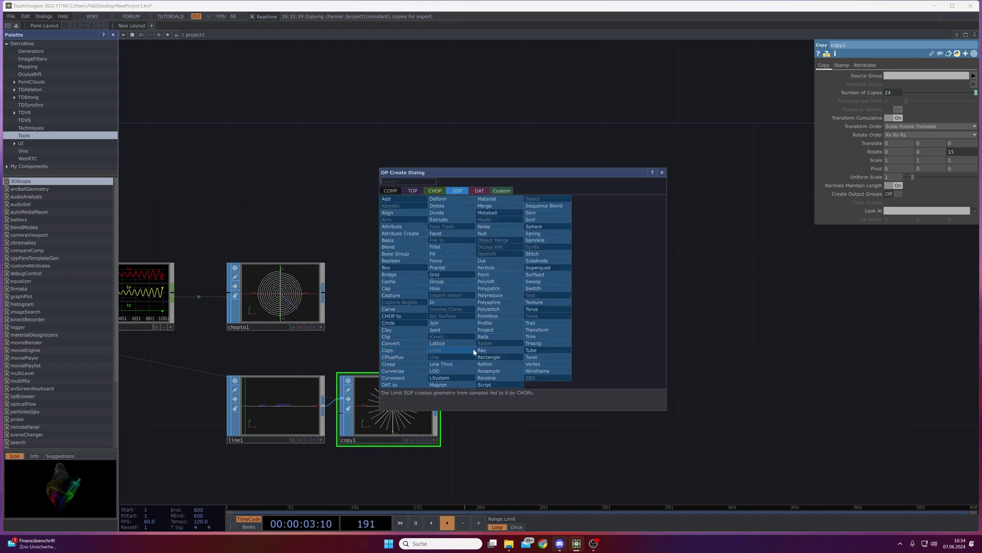
{"action": "left_click", "coordinate": [486, 205]}
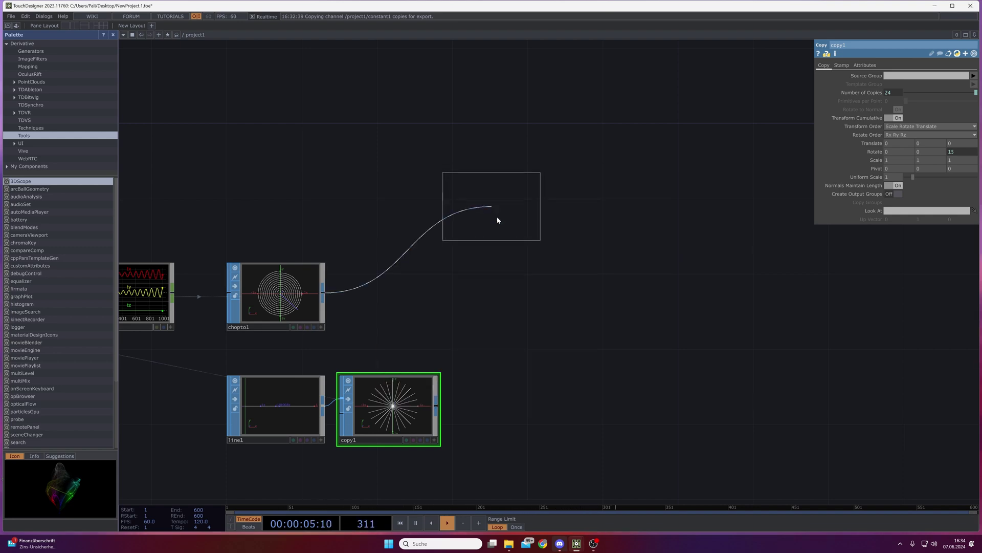
{"action": "left_click", "coordinate": [539, 295]}
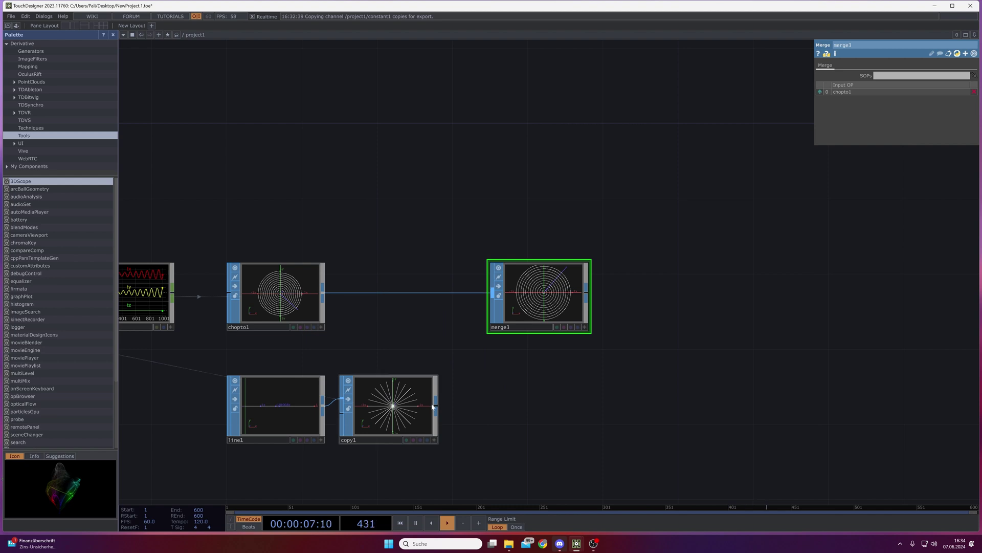
{"action": "left_click_drag", "start_coordinate": [435, 408], "coordinate": [486, 310]}
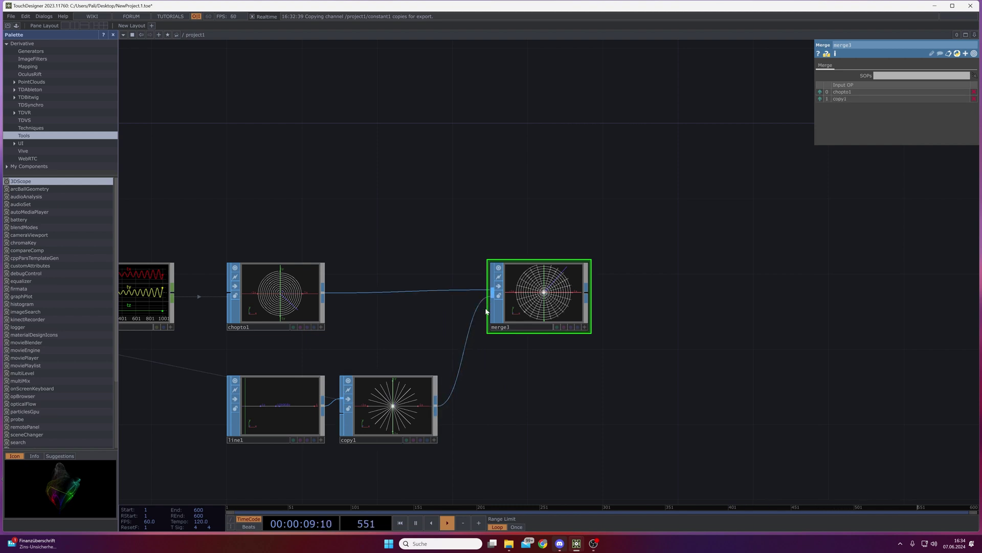
Set the x value of line1's Point B to 3 to lengthen the radial lines.
{"action": "scroll", "coordinate": [545, 291], "scroll_direction": "up", "scroll_amount": 5}
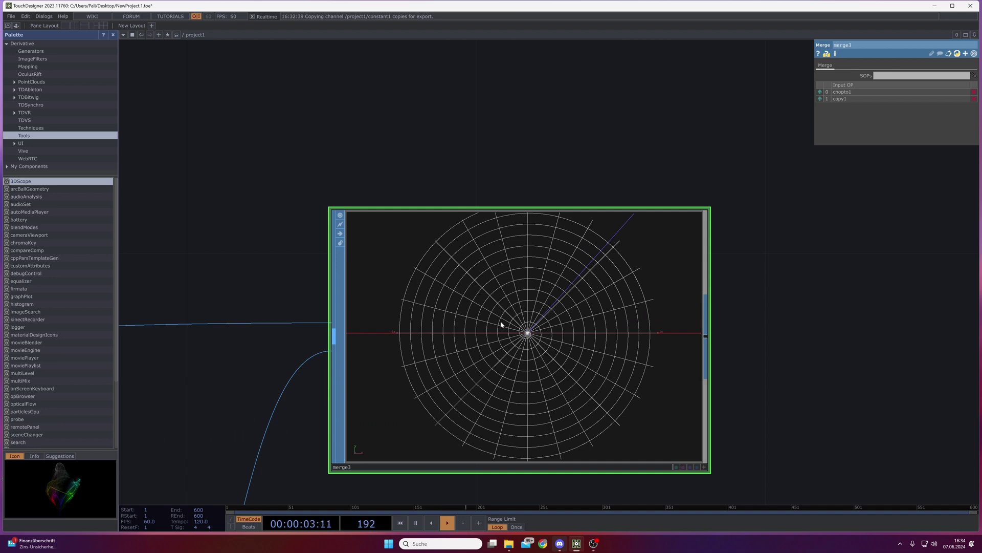
{"action": "scroll", "coordinate": [535, 331], "scroll_direction": "down", "scroll_amount": 3}
{"action": "scroll", "coordinate": [507, 362], "scroll_direction": "up", "scroll_amount": 3}
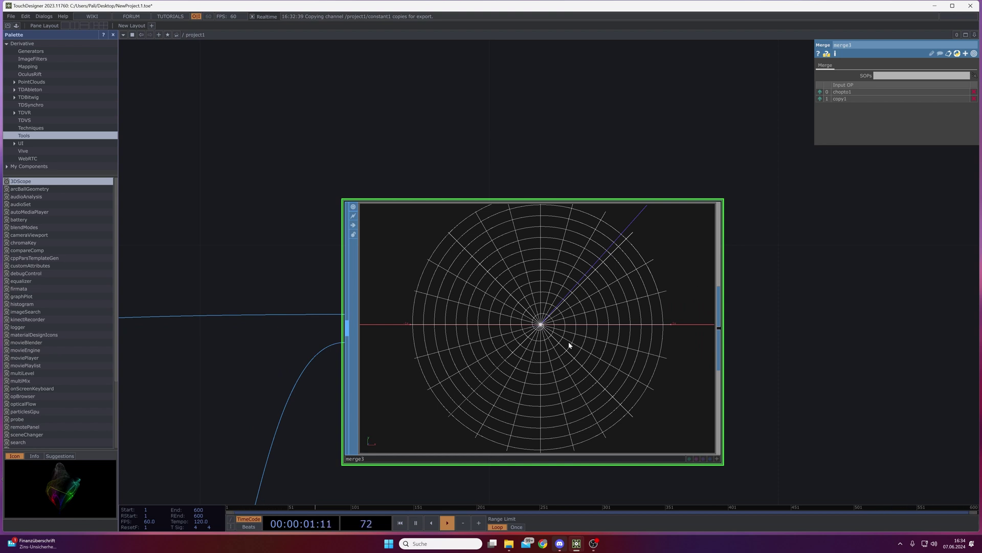
{"action": "scroll", "coordinate": [443, 310], "scroll_direction": "down", "scroll_amount": 4}
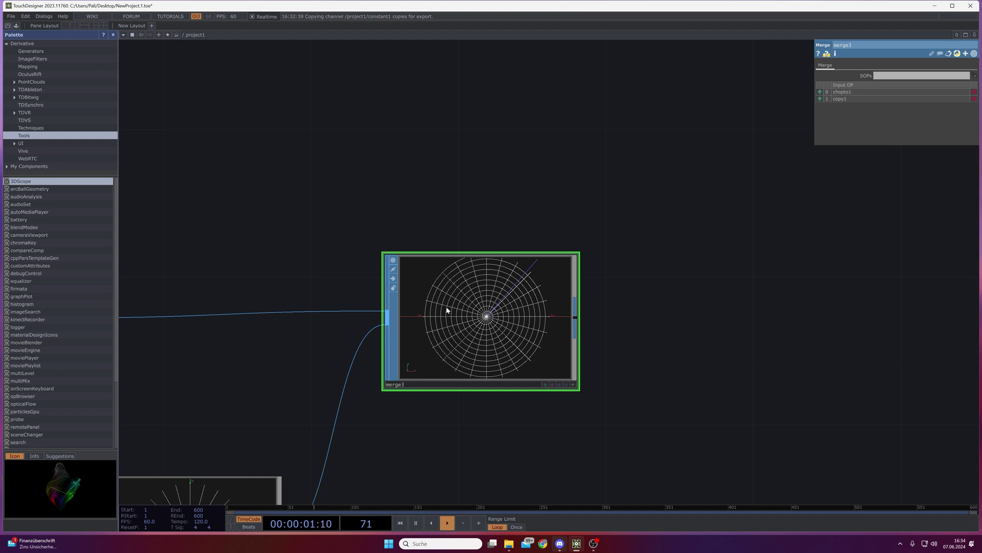
{"action": "left_click_drag", "start_coordinate": [293, 379], "coordinate": [463, 274]}
{"action": "scroll", "coordinate": [440, 335], "scroll_direction": "down", "scroll_amount": 3}
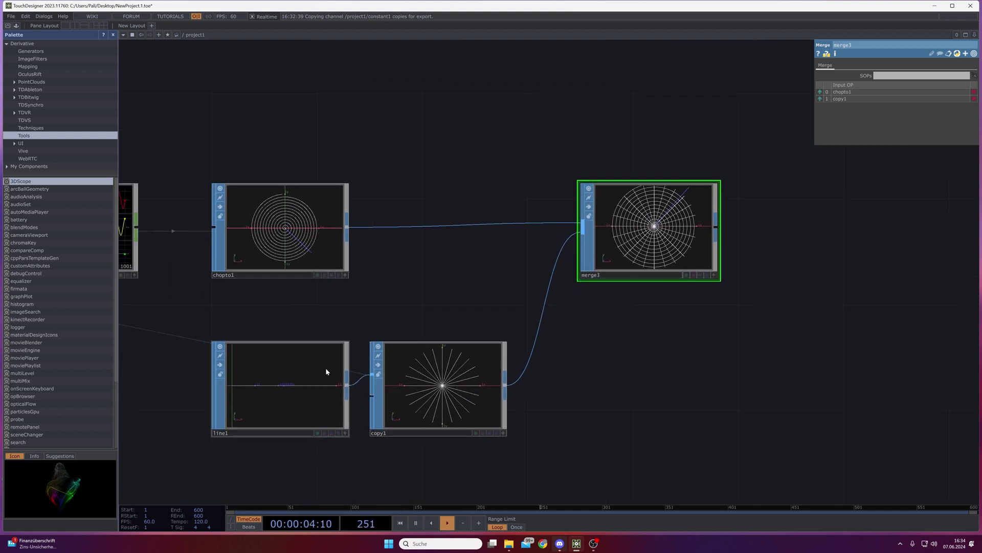
{"action": "left_click", "coordinate": [271, 382]}
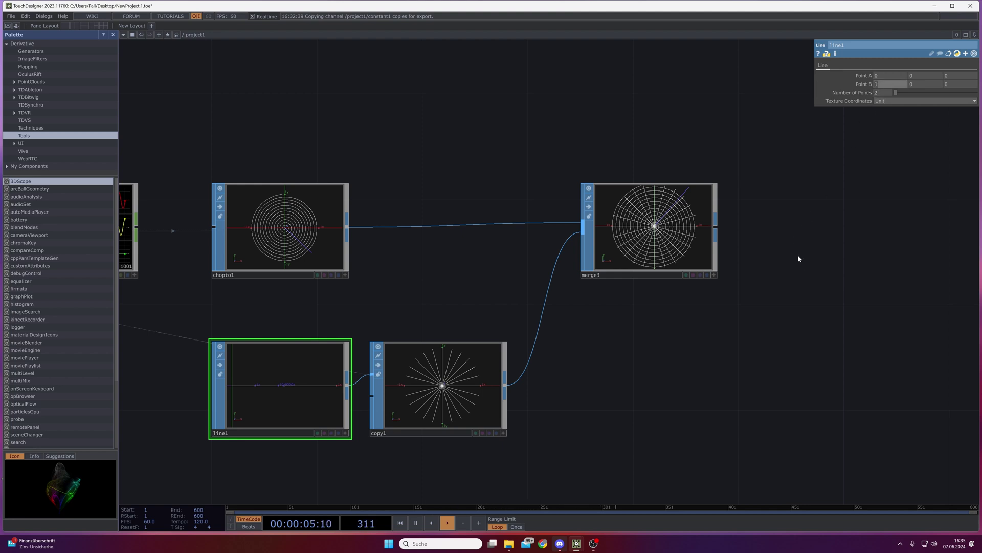
{"action": "type", "text": "3"}
{"action": "key", "text": "Return"}
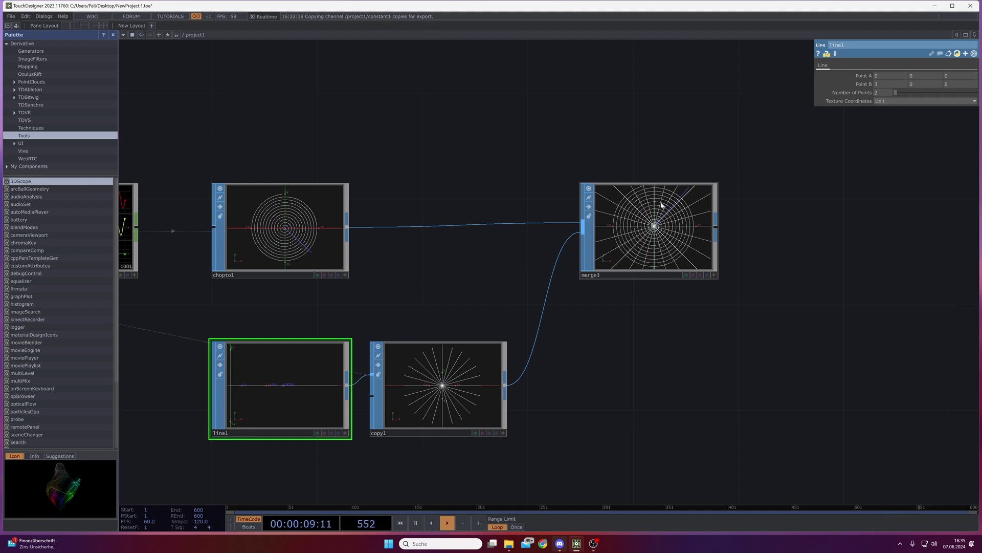
Tilt the merged web in merge3's viewer to examine the spiral and extended radial lines.
{"action": "scroll", "coordinate": [659, 205], "scroll_direction": "up", "scroll_amount": 2}
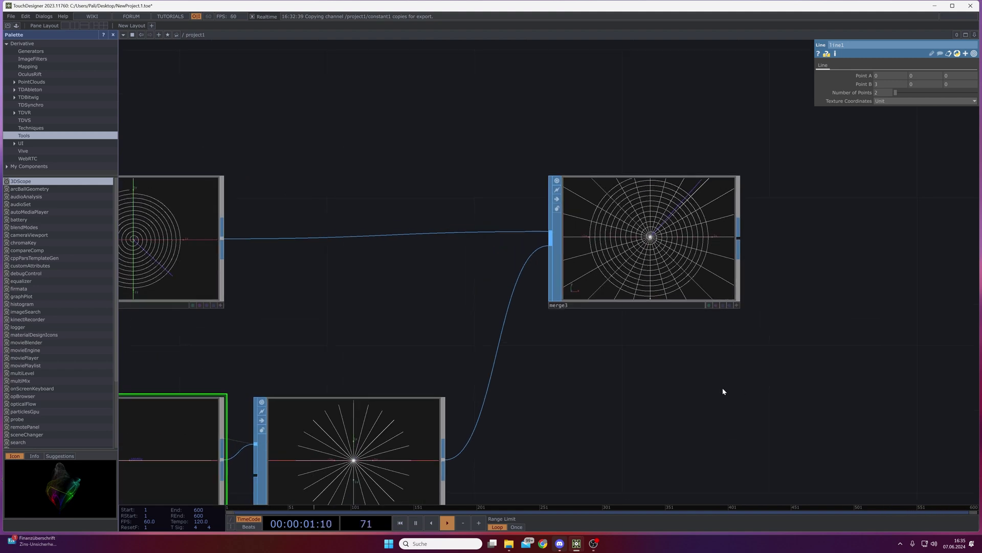
{"action": "left_click_drag", "start_coordinate": [773, 377], "coordinate": [599, 420]}
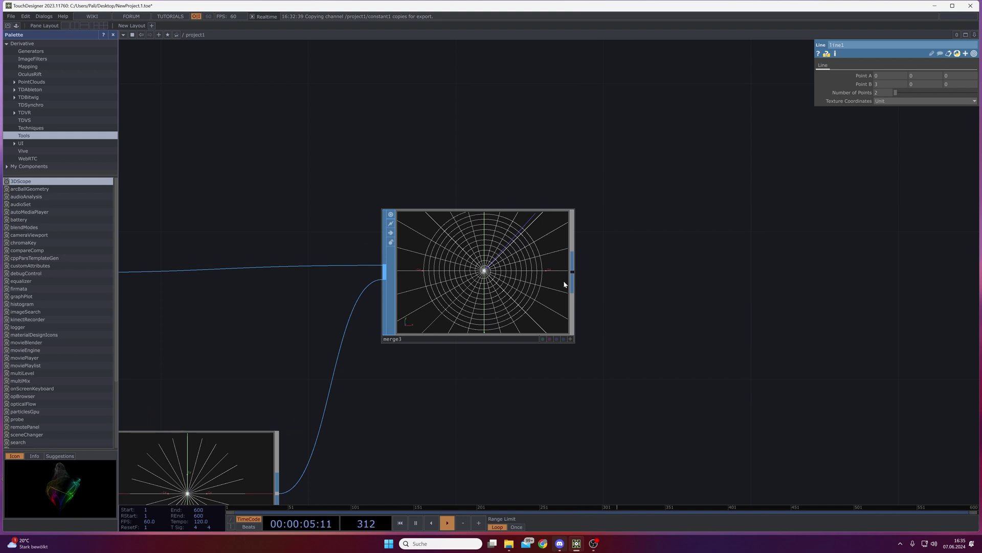
{"action": "left_click", "coordinate": [570, 338]}
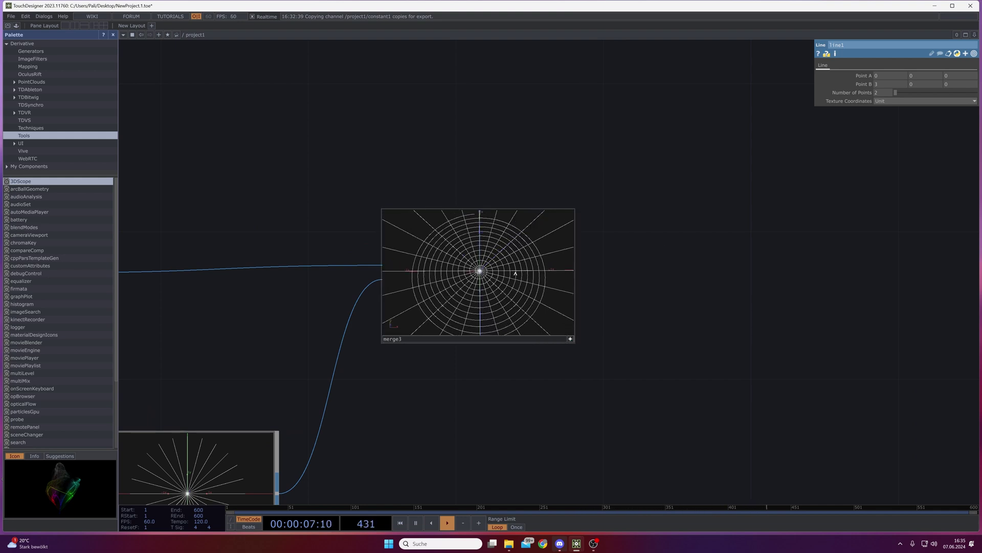
{"action": "left_click_drag", "start_coordinate": [542, 277], "coordinate": [496, 250]}
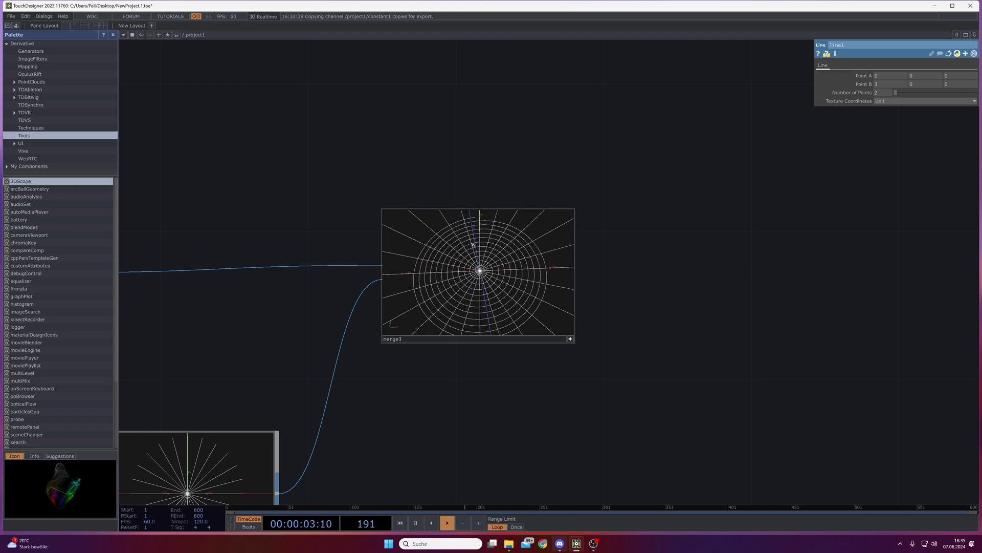
{"action": "left_click", "coordinate": [570, 339]}
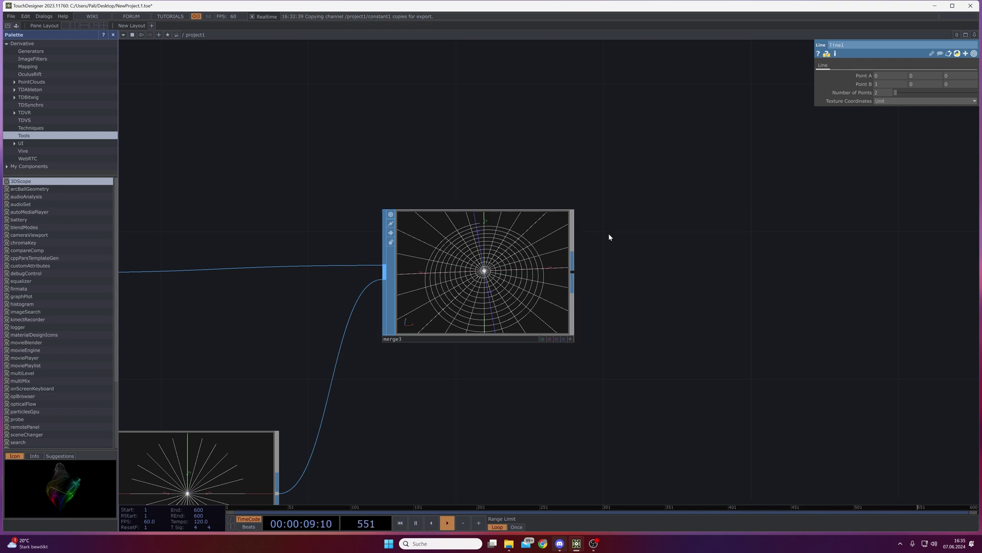
Add a Join SOP after merge3 and adjust the view of the web in its viewer.
{"action": "left_click_drag", "start_coordinate": [609, 237], "coordinate": [430, 248]}
{"action": "left_click_drag", "start_coordinate": [394, 285], "coordinate": [440, 285]}
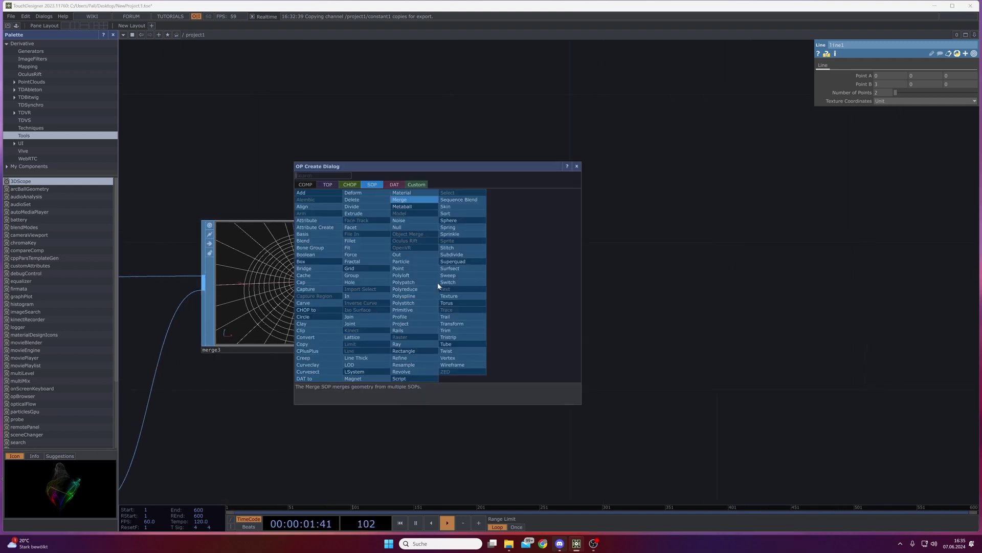
{"action": "left_click", "coordinate": [349, 317]}
{"action": "left_click", "coordinate": [497, 293]}
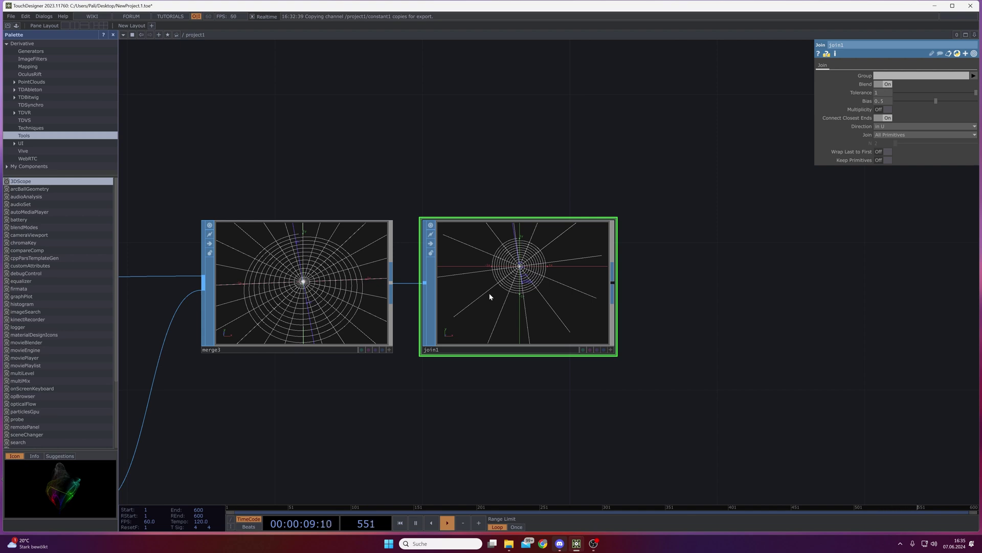
{"action": "left_click", "coordinate": [610, 350]}
{"action": "middle_click_drag", "start_coordinate": [526, 279], "coordinate": [528, 321]}
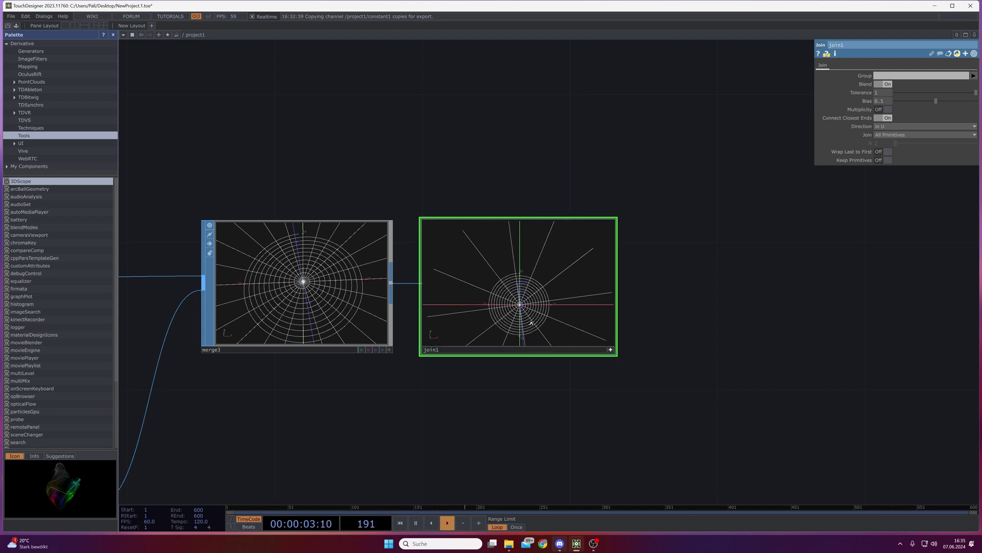
{"action": "left_click", "coordinate": [611, 350]}
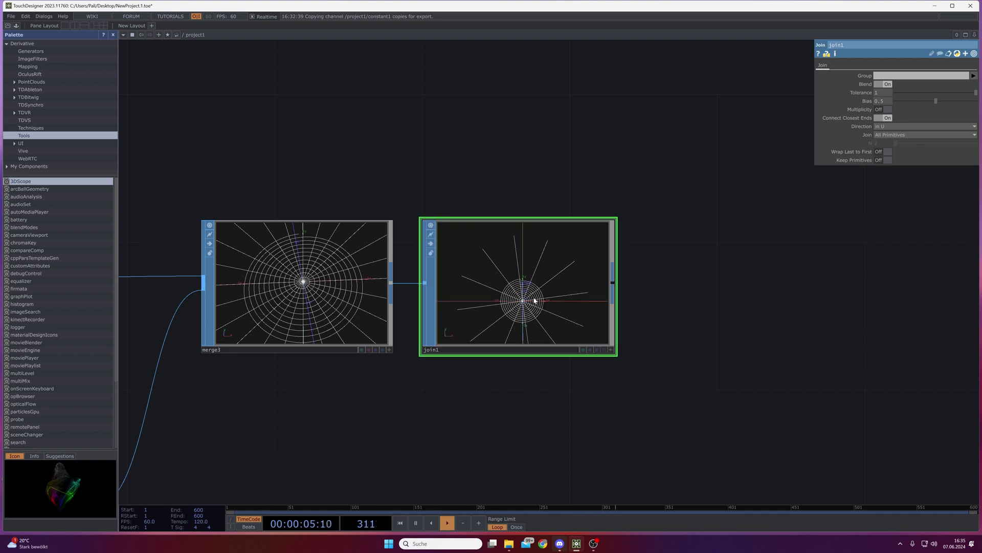
Try join1 with Connect Closest Ends off and restore the option.
{"action": "scroll", "coordinate": [526, 275], "scroll_direction": "up", "scroll_amount": 5}
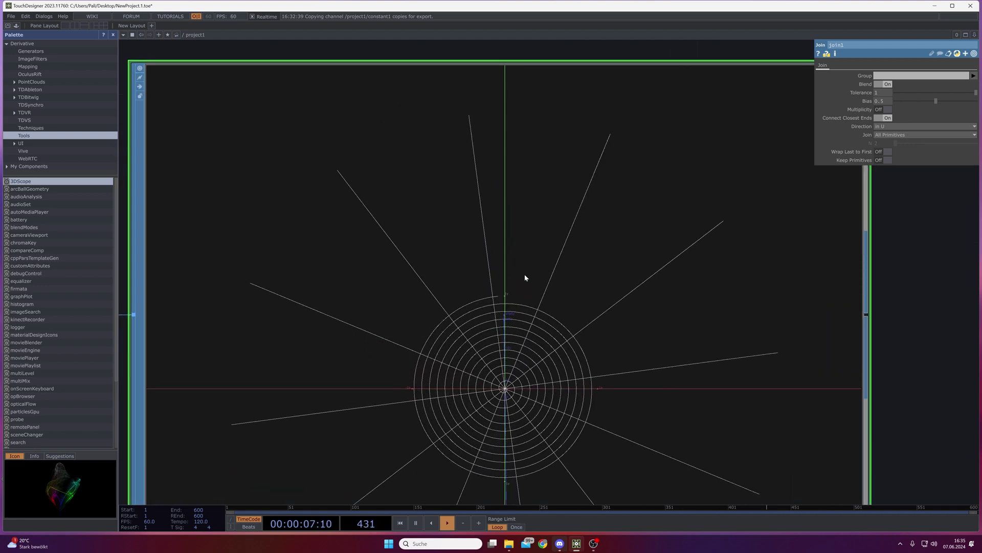
{"action": "left_click", "coordinate": [881, 118]}
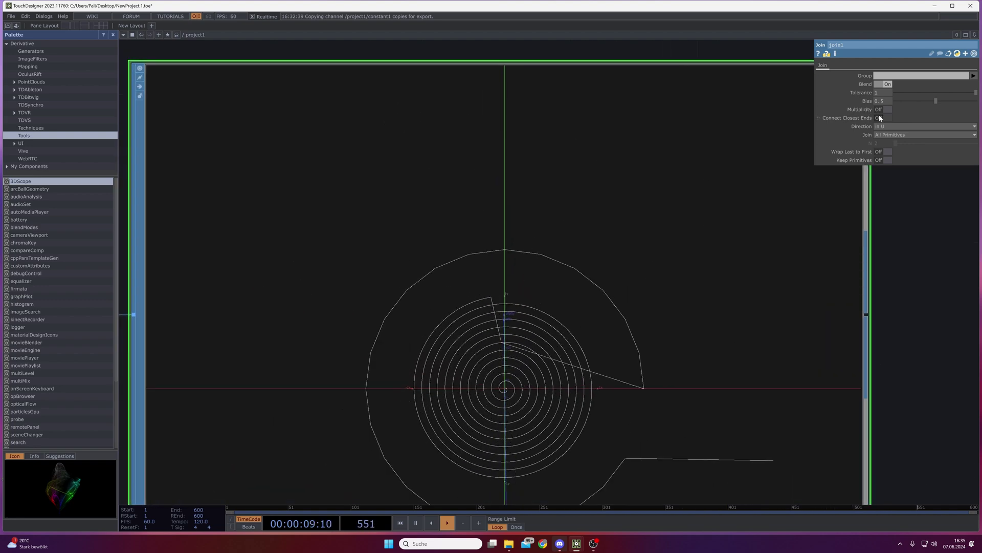
{"action": "left_click", "coordinate": [881, 117]}
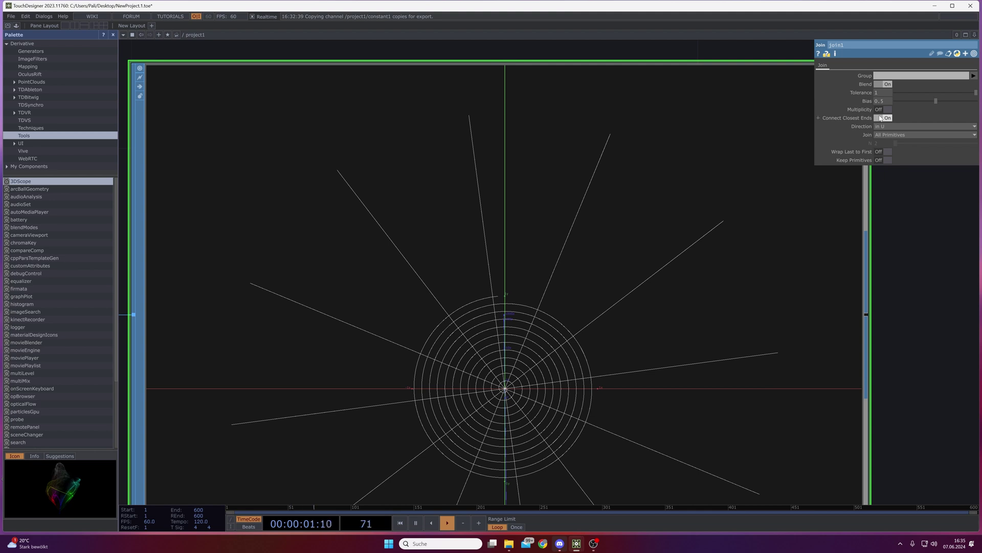
Examine the joined spiral and radial lines in join1's viewer against the web in merge3.
{"action": "scroll", "coordinate": [556, 268], "scroll_direction": "down", "scroll_amount": 3}
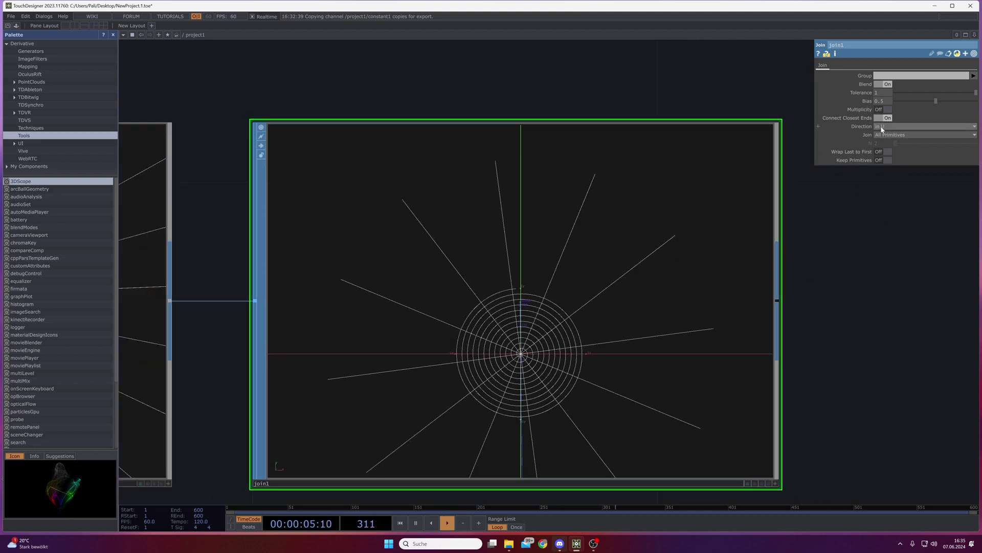
{"action": "scroll", "coordinate": [625, 233], "scroll_direction": "down", "scroll_amount": 3}
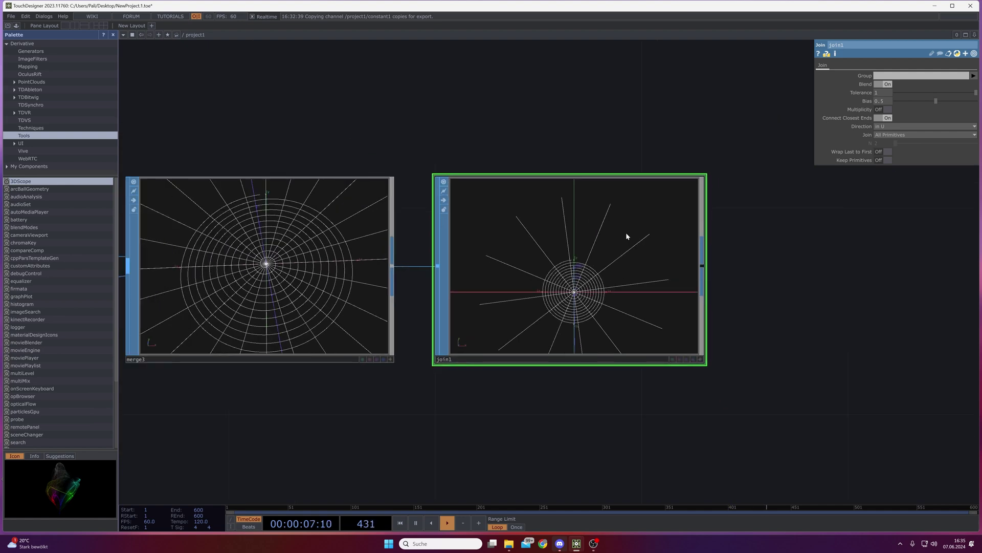
{"action": "left_click_drag", "start_coordinate": [636, 370], "coordinate": [483, 388]}
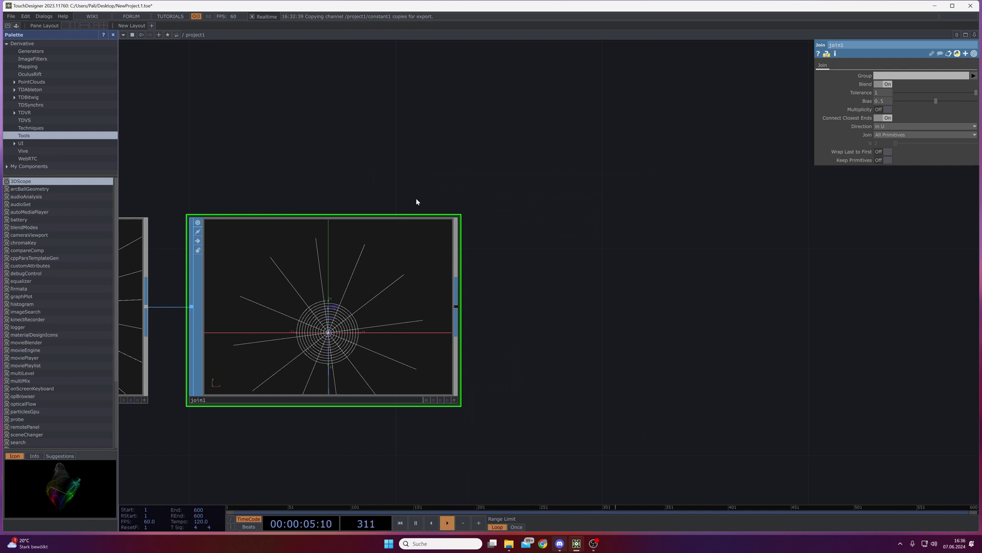
{"action": "left_click_drag", "start_coordinate": [535, 309], "coordinate": [478, 294]}
{"action": "scroll", "coordinate": [482, 290], "scroll_direction": "down", "scroll_amount": 2}
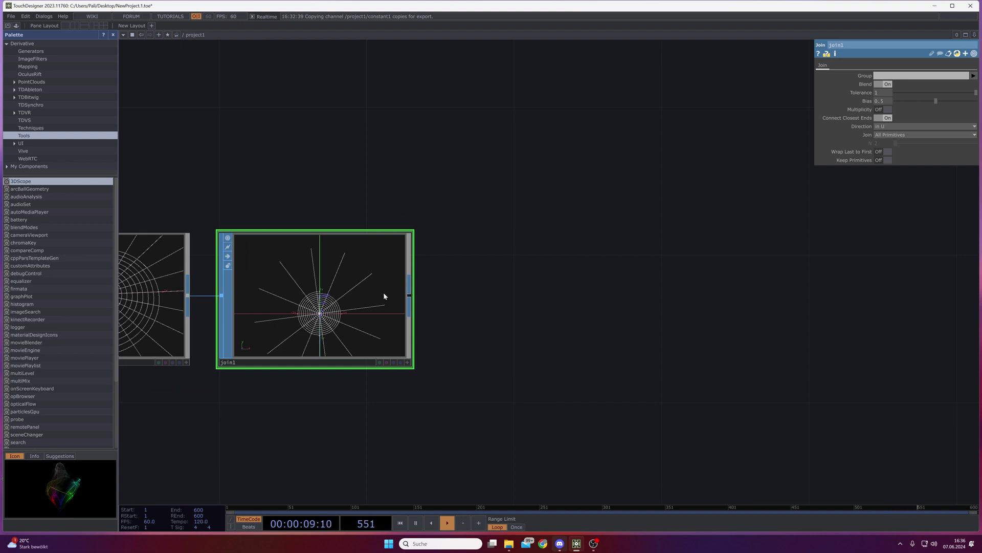
{"action": "left_click_drag", "start_coordinate": [336, 414], "coordinate": [420, 376]}
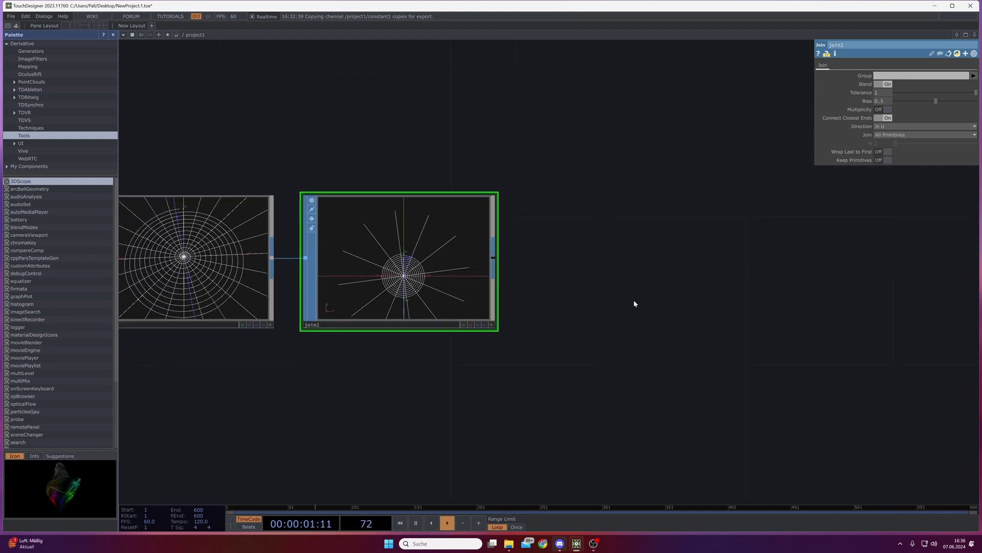
{"action": "left_click_drag", "start_coordinate": [634, 304], "coordinate": [562, 319]}
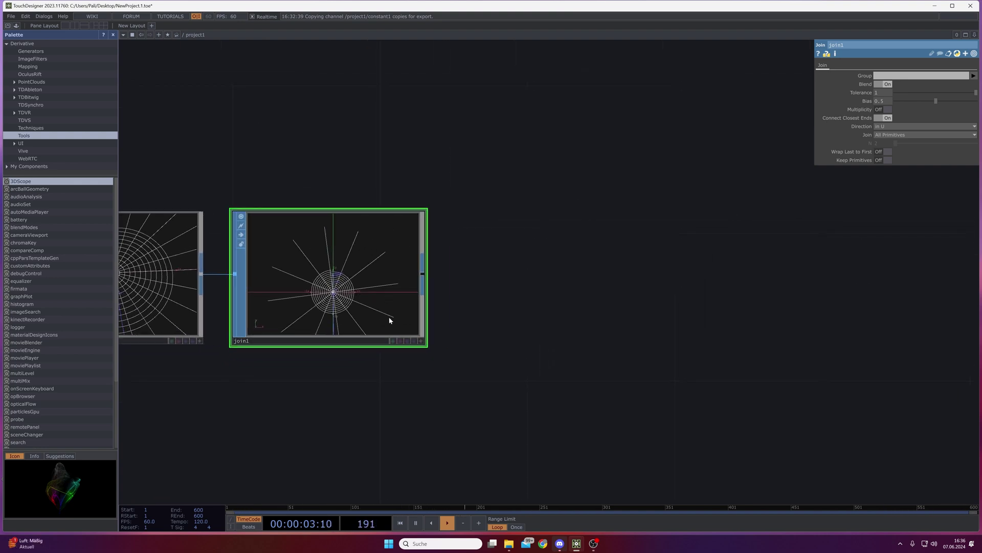
{"action": "scroll", "coordinate": [322, 279], "scroll_direction": "up", "scroll_amount": 4}
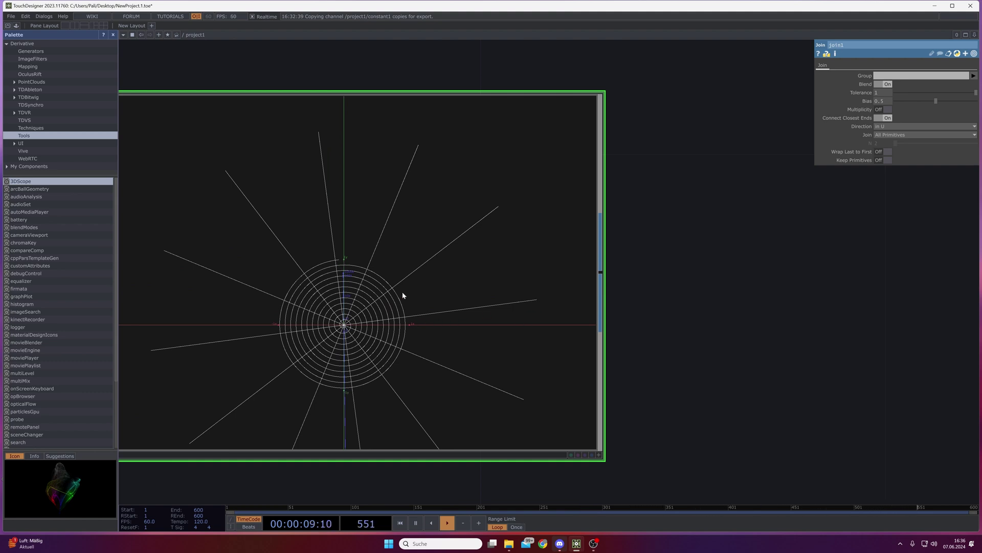
{"action": "scroll", "coordinate": [373, 280], "scroll_direction": "down", "scroll_amount": 5}
Review pattern1's parameters and the node chain from constant1 through null1 to the spiral and line geometry.
{"action": "left_click_drag", "start_coordinate": [300, 384], "coordinate": [555, 340]}
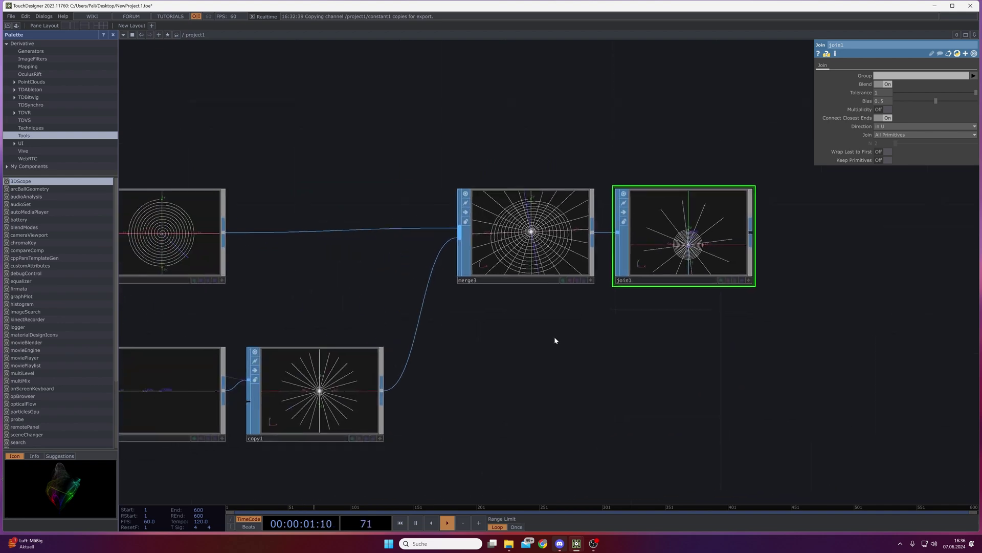
{"action": "scroll", "coordinate": [555, 340], "scroll_direction": "down", "scroll_amount": 3}
{"action": "left_click_drag", "start_coordinate": [417, 338], "coordinate": [506, 370]}
{"action": "scroll", "coordinate": [507, 371], "scroll_direction": "down", "scroll_amount": 4}
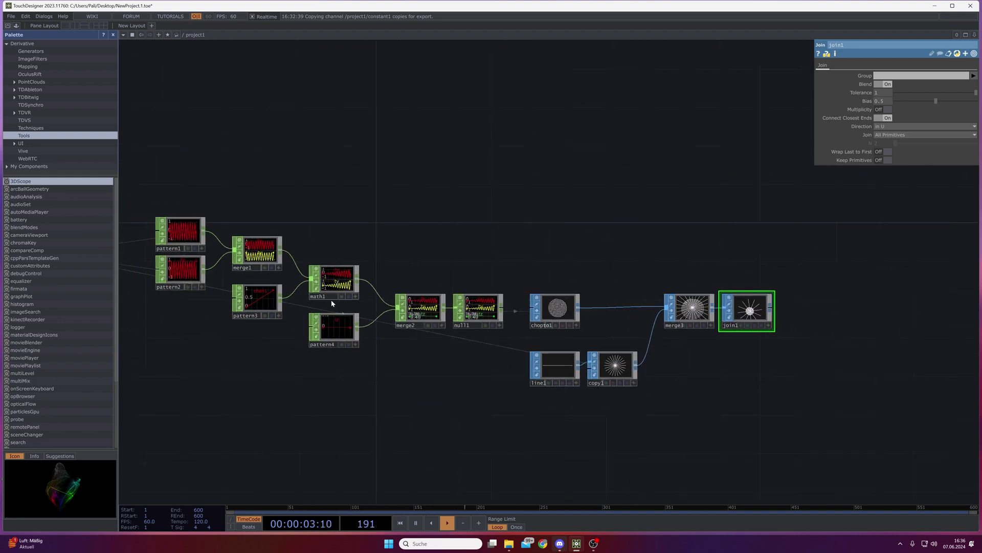
{"action": "right_click_drag", "start_coordinate": [133, 189], "coordinate": [499, 342]}
{"action": "left_click_drag", "start_coordinate": [270, 225], "coordinate": [475, 234]}
{"action": "left_click", "coordinate": [449, 231]}
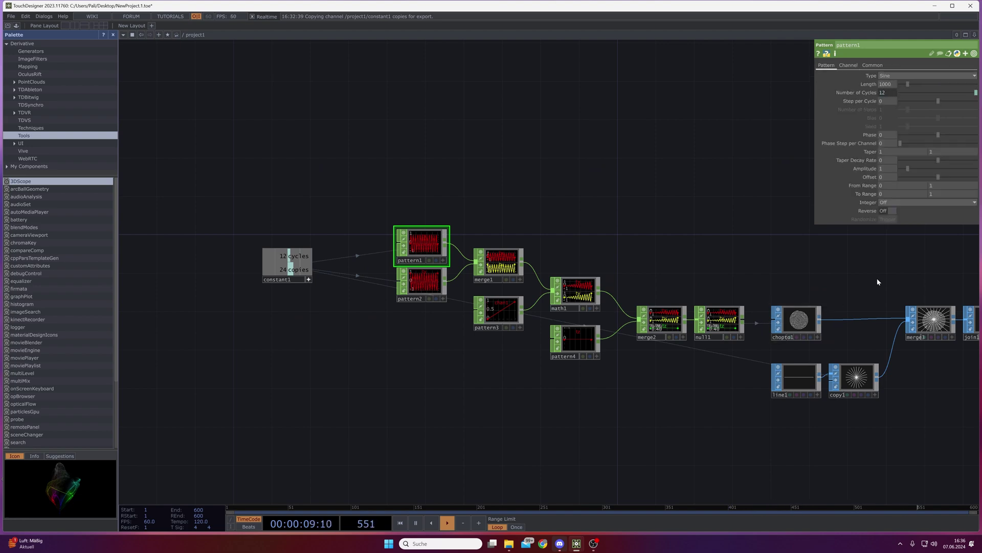
{"action": "left_click_drag", "start_coordinate": [877, 278], "coordinate": [457, 241]}
{"action": "scroll", "coordinate": [417, 327], "scroll_direction": "up", "scroll_amount": 6}
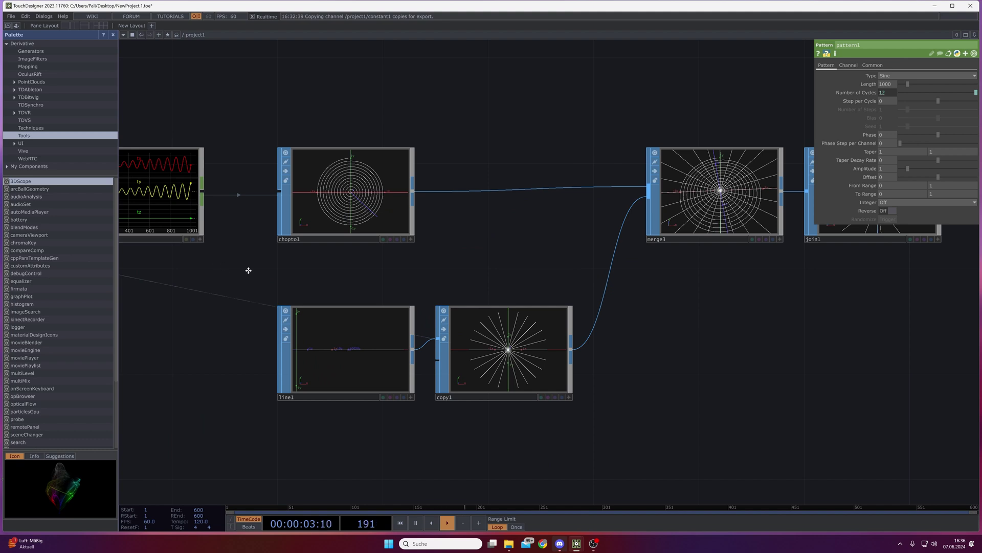
{"action": "left_click_drag", "start_coordinate": [247, 269], "coordinate": [340, 287]}
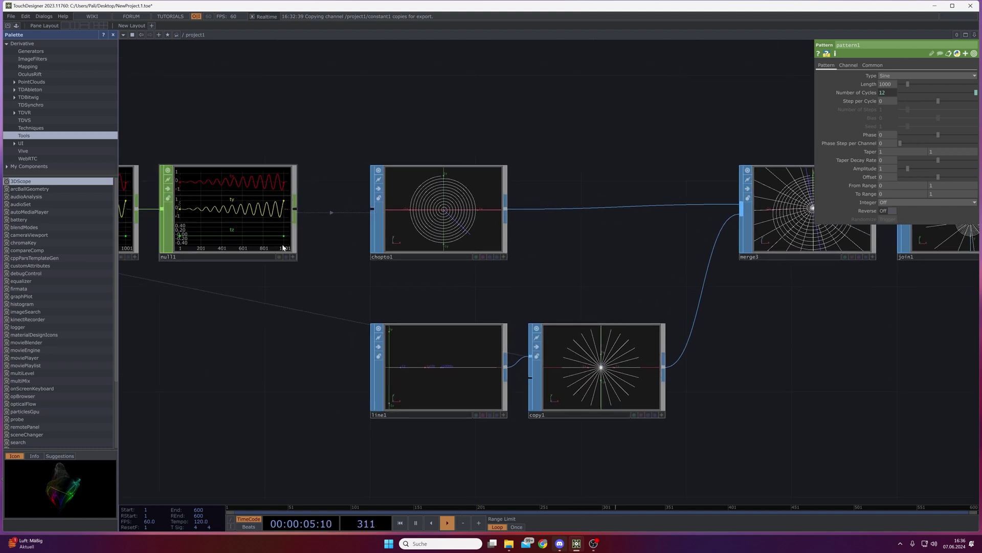
Add a Resample SOP after join1, connected to its output.
{"action": "left_click", "coordinate": [449, 389]}
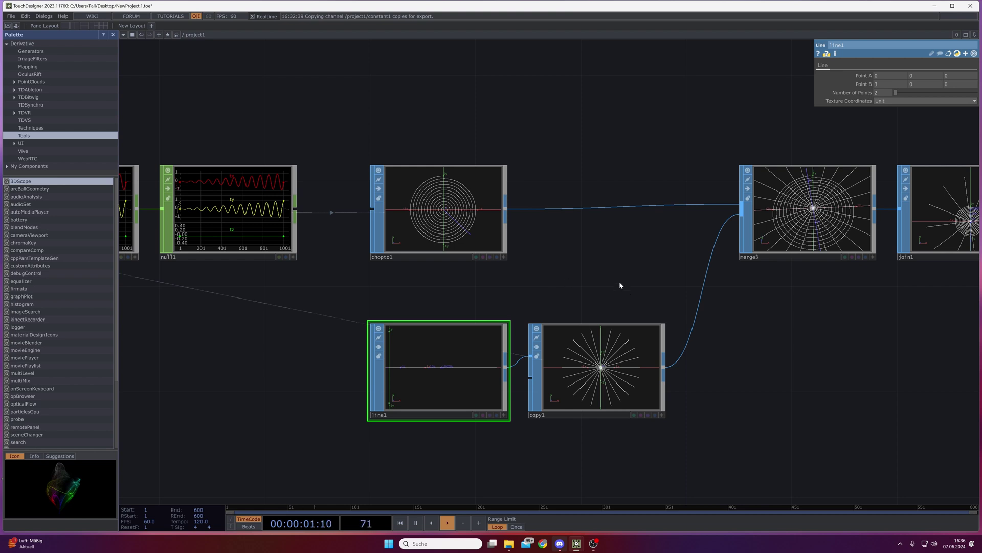
{"action": "left_click_drag", "start_coordinate": [796, 351], "coordinate": [751, 348]}
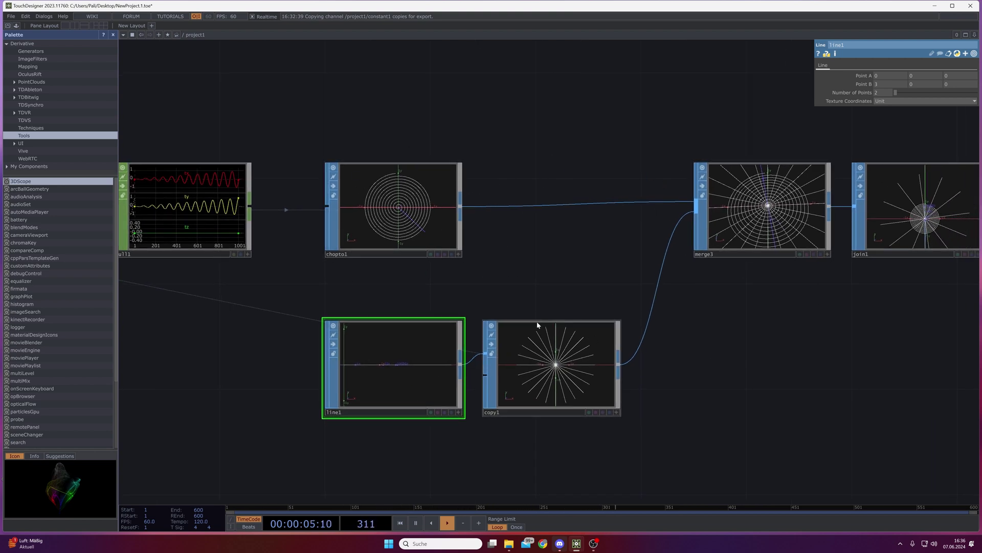
{"action": "left_click_drag", "start_coordinate": [667, 393], "coordinate": [306, 460]}
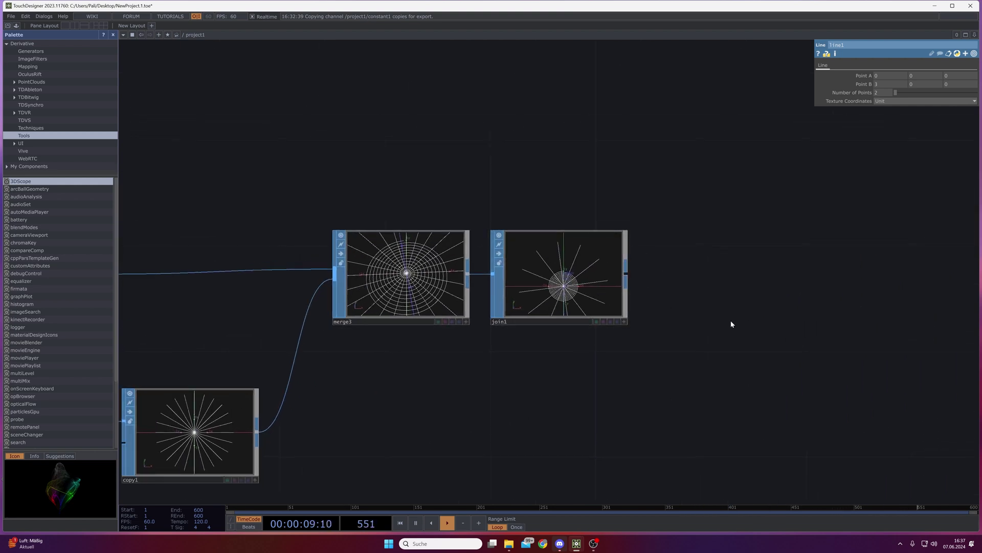
{"action": "left_click_drag", "start_coordinate": [669, 287], "coordinate": [409, 323]}
{"action": "left_click", "coordinate": [403, 316]}
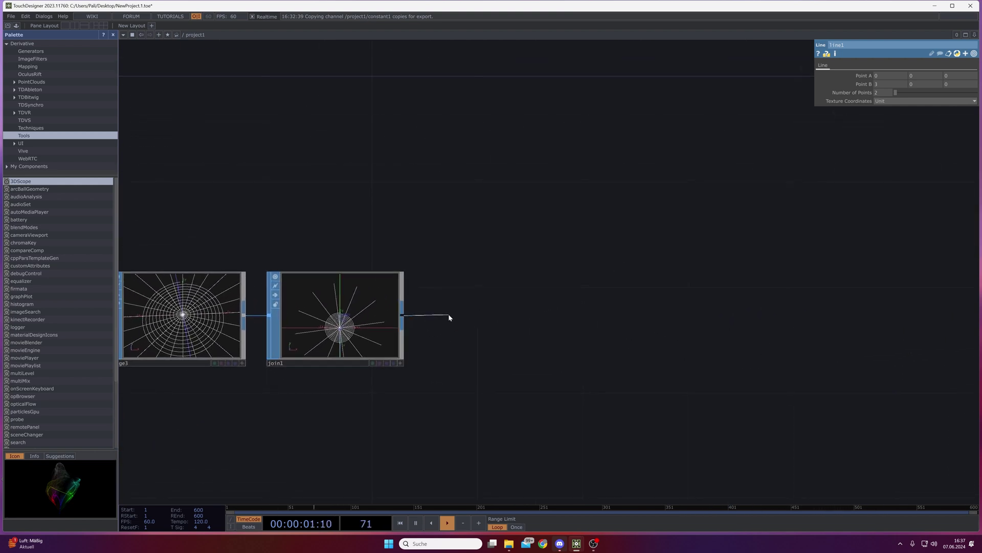
{"action": "left_click", "coordinate": [448, 314]}
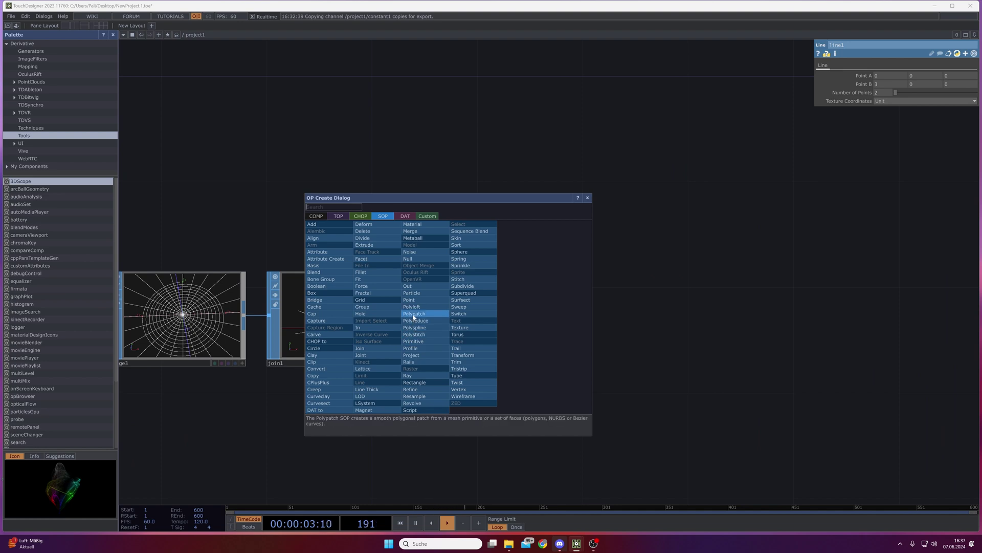
{"action": "left_click", "coordinate": [419, 397]}
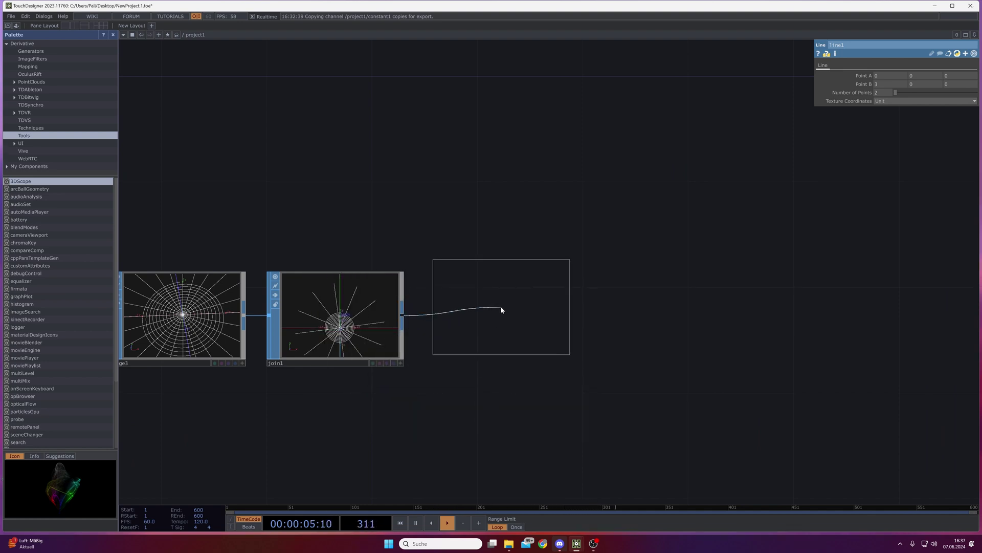
{"action": "left_click", "coordinate": [499, 307]}
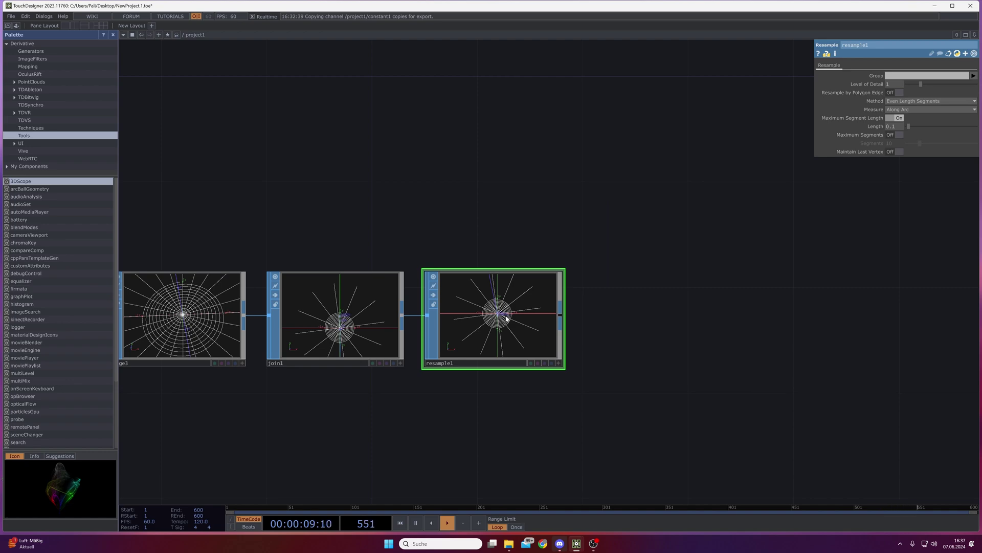
Set resample1's maximum segment length to 0.01 to smooth the coarse spiral near the web's center.
{"action": "scroll", "coordinate": [507, 318], "scroll_direction": "up", "scroll_amount": 8}
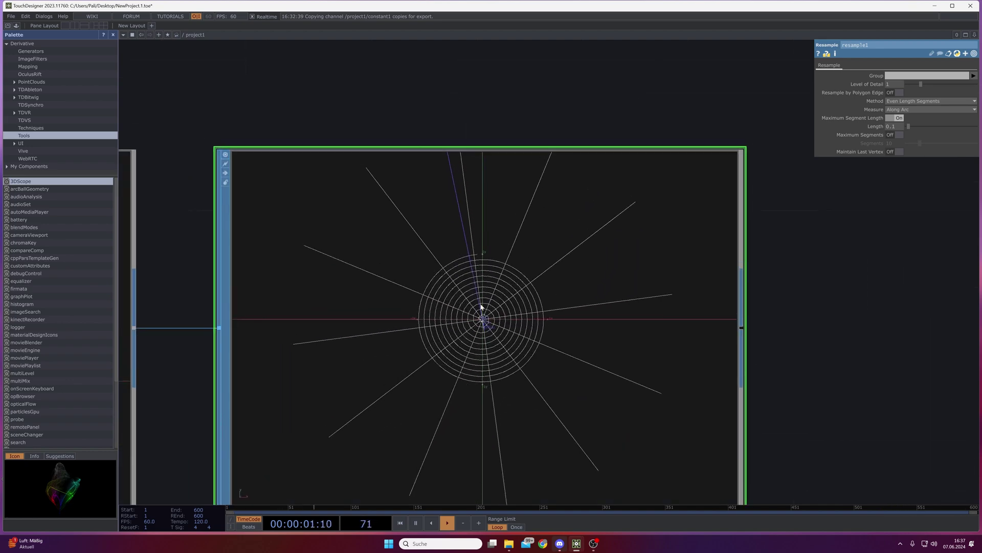
{"action": "scroll", "coordinate": [481, 307], "scroll_direction": "up", "scroll_amount": 8}
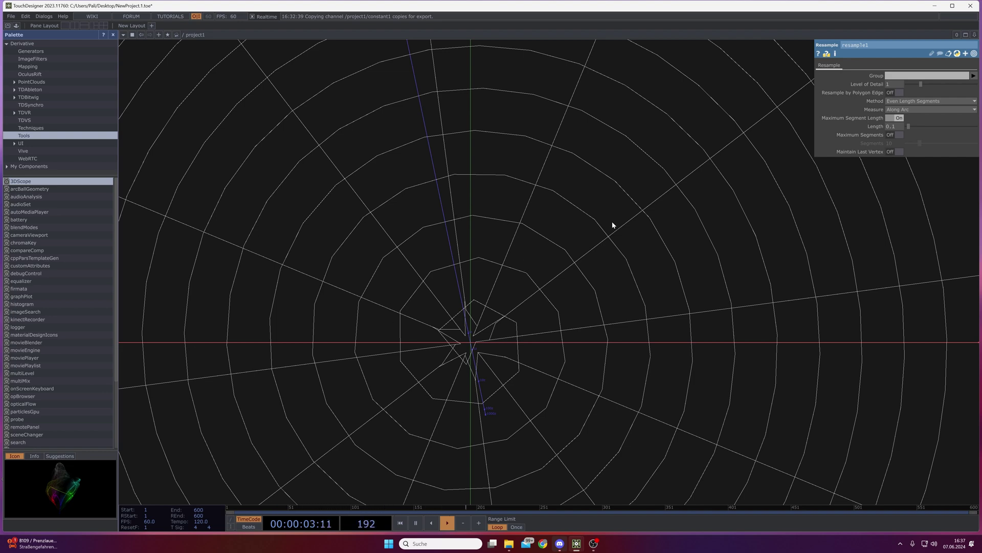
{"action": "scroll", "coordinate": [613, 225], "scroll_direction": "down", "scroll_amount": 2}
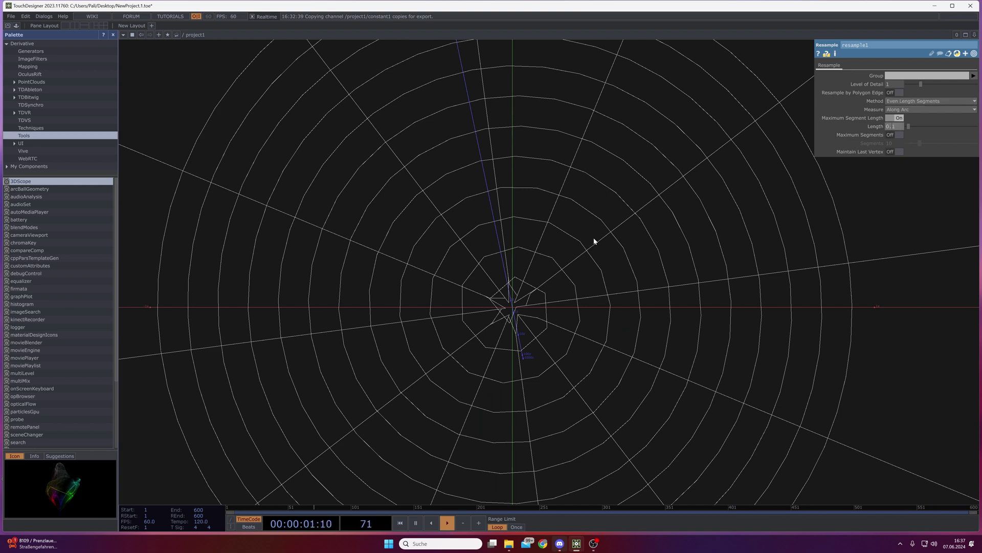
{"action": "type", "text": "0.01"}
{"action": "key", "text": "Return"}
Examine the resampled spiral and radial lines in resample1's viewer, up close and beside join1 and merge3.
{"action": "right_click_drag", "start_coordinate": [596, 248], "coordinate": [590, 340]}
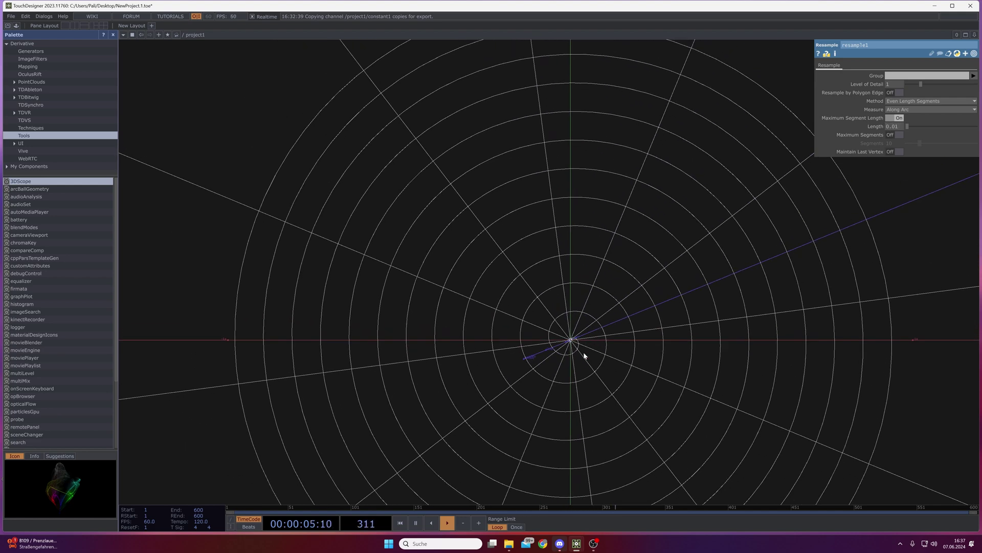
{"action": "scroll", "coordinate": [575, 344], "scroll_direction": "up", "scroll_amount": 3}
{"action": "scroll", "coordinate": [552, 333], "scroll_direction": "down", "scroll_amount": 8}
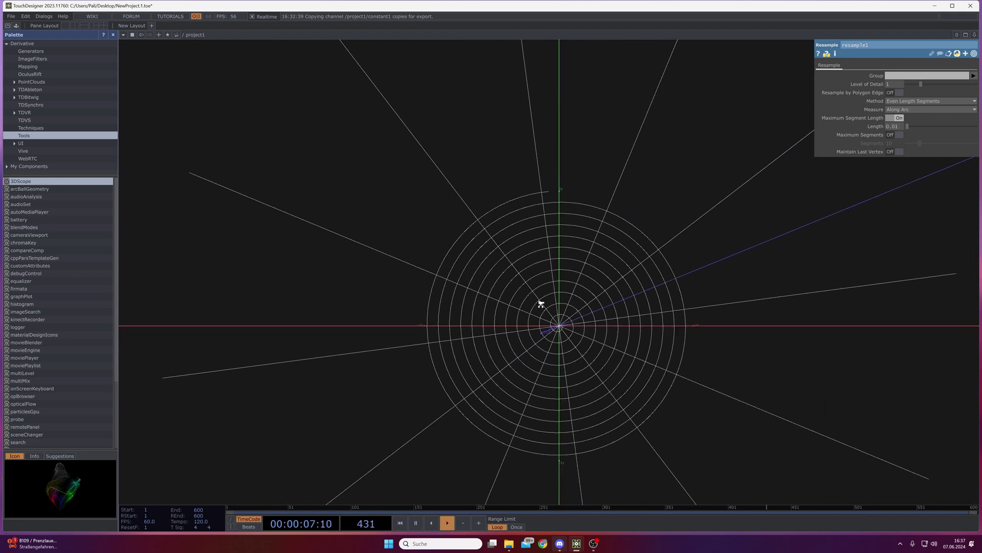
{"action": "scroll", "coordinate": [542, 308], "scroll_direction": "down", "scroll_amount": 3}
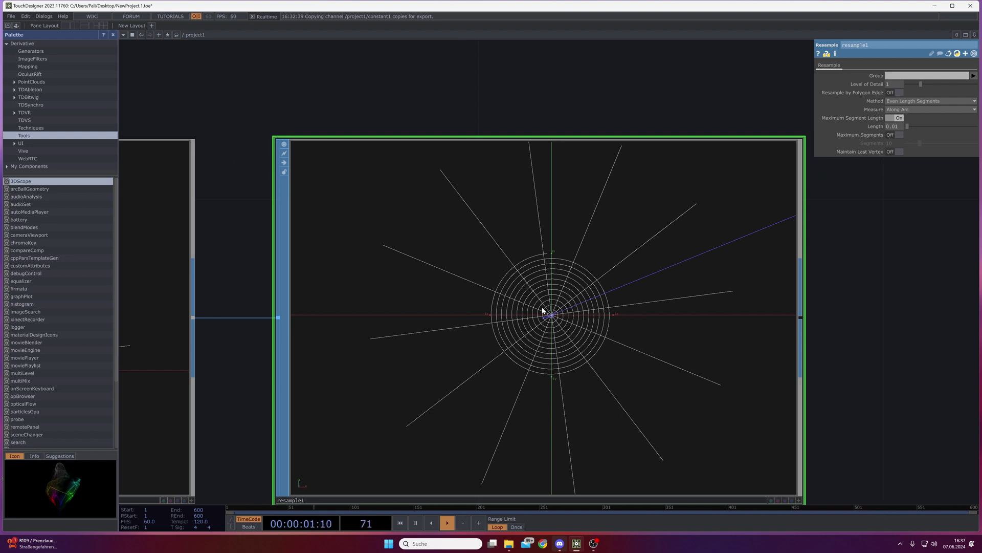
{"action": "scroll", "coordinate": [542, 310], "scroll_direction": "down", "scroll_amount": 4}
{"action": "scroll", "coordinate": [543, 310], "scroll_direction": "up", "scroll_amount": 2}
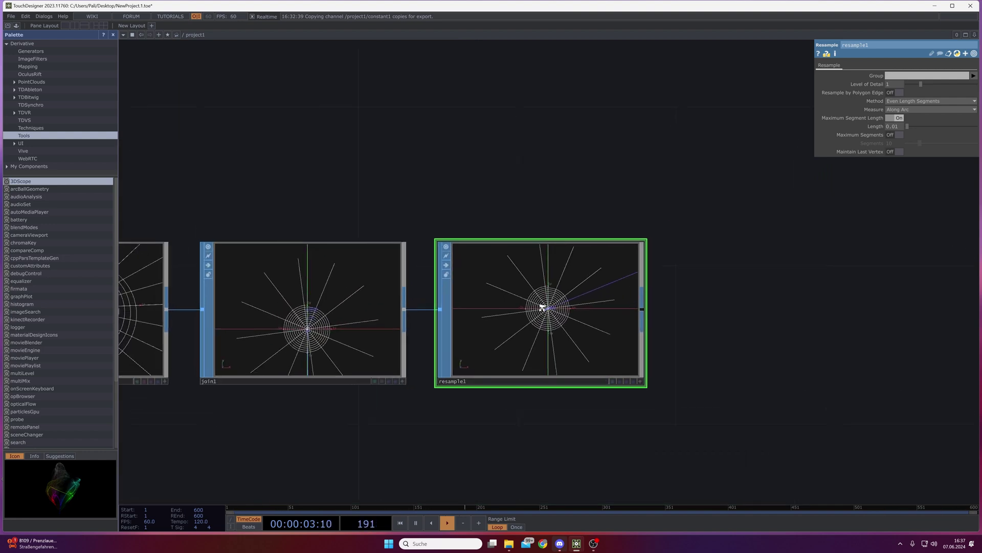
{"action": "scroll", "coordinate": [544, 309], "scroll_direction": "up", "scroll_amount": 3}
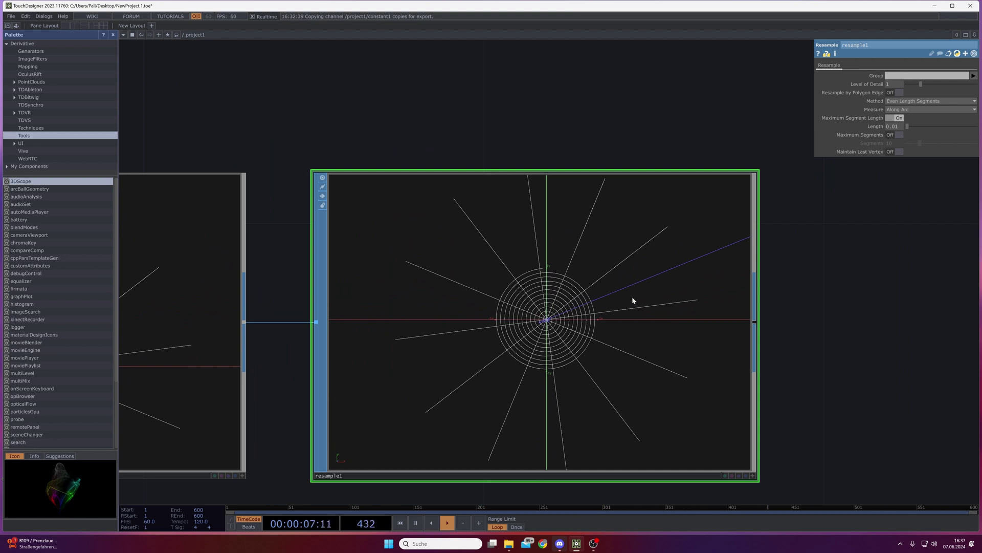
{"action": "scroll", "coordinate": [636, 293], "scroll_direction": "down", "scroll_amount": 2}
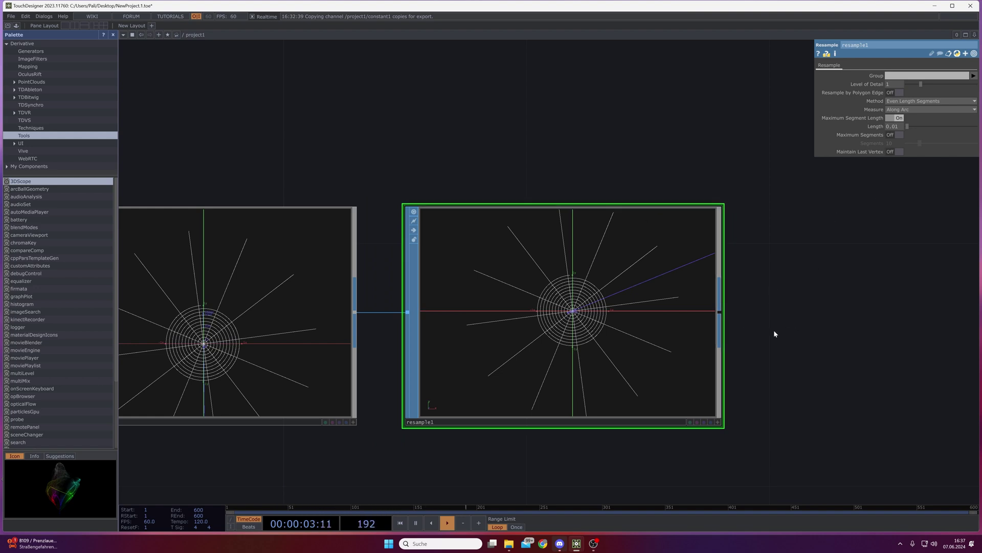
{"action": "scroll", "coordinate": [810, 331], "scroll_direction": "down", "scroll_amount": 2}
{"action": "scroll", "coordinate": [810, 330], "scroll_direction": "down", "scroll_amount": 2}
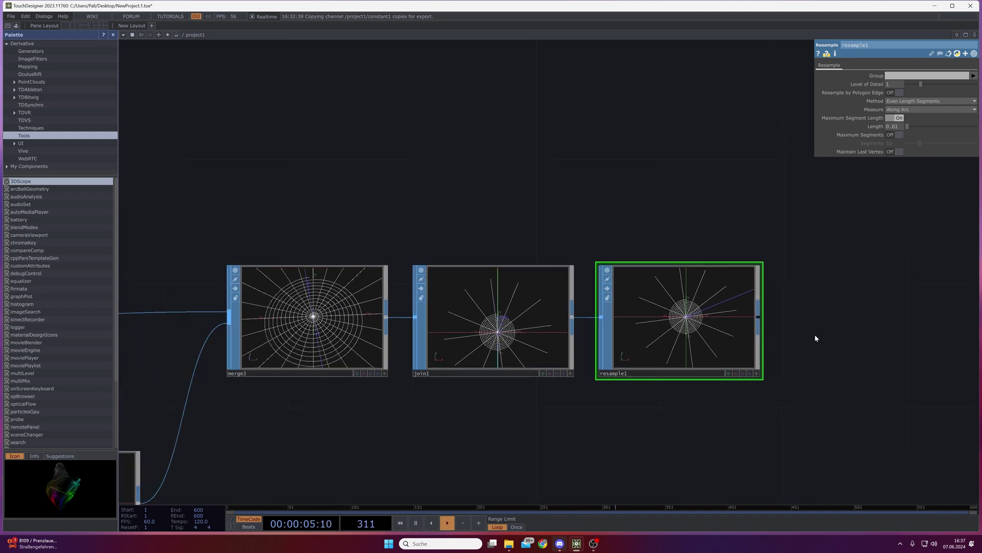
Add a Null SOP after resample1, connected to its output.
{"action": "left_click_drag", "start_coordinate": [816, 337], "coordinate": [523, 315]}
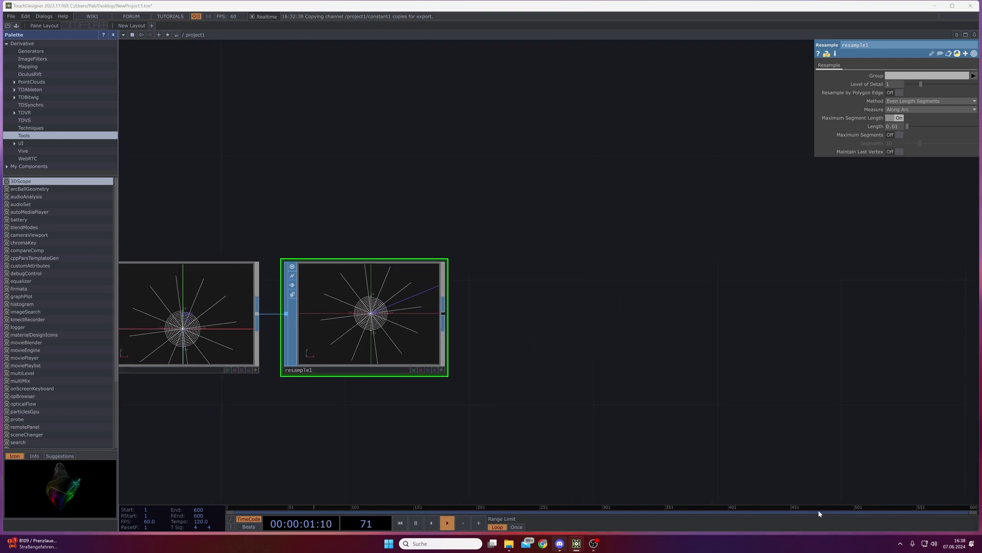
{"action": "left_click", "coordinate": [443, 313]}
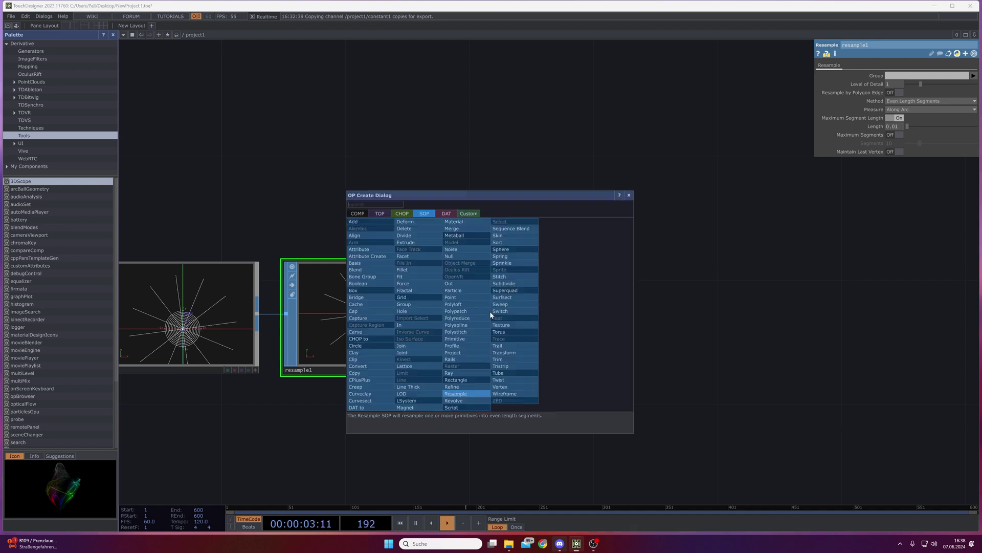
{"action": "left_click", "coordinate": [450, 256]}
{"action": "left_click", "coordinate": [552, 316]}
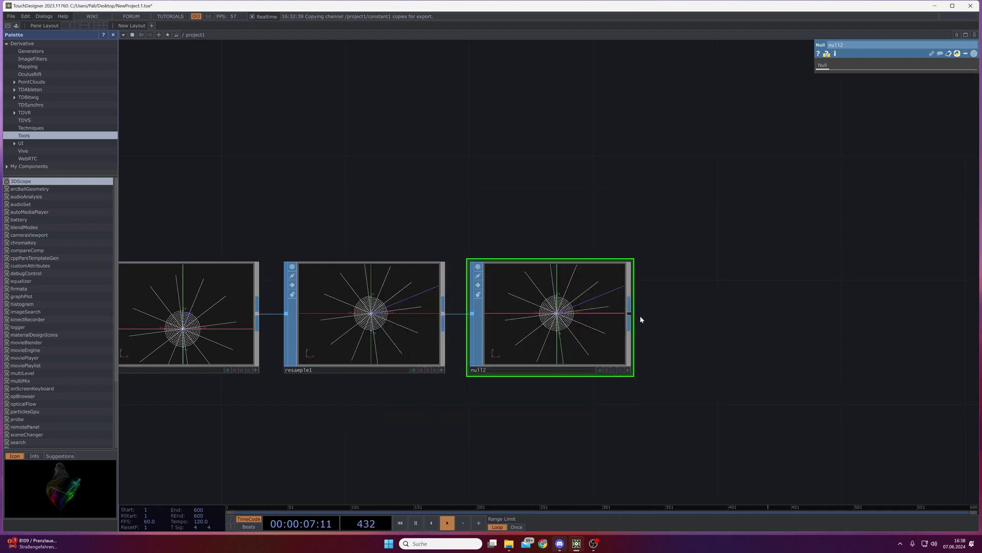
Add a SOP to CHOP beside null2 and assign null2 as its source SOP.
{"action": "left_click_drag", "start_coordinate": [650, 337], "coordinate": [462, 254]}
{"action": "scroll", "coordinate": [439, 287], "scroll_direction": "up", "scroll_amount": 10}
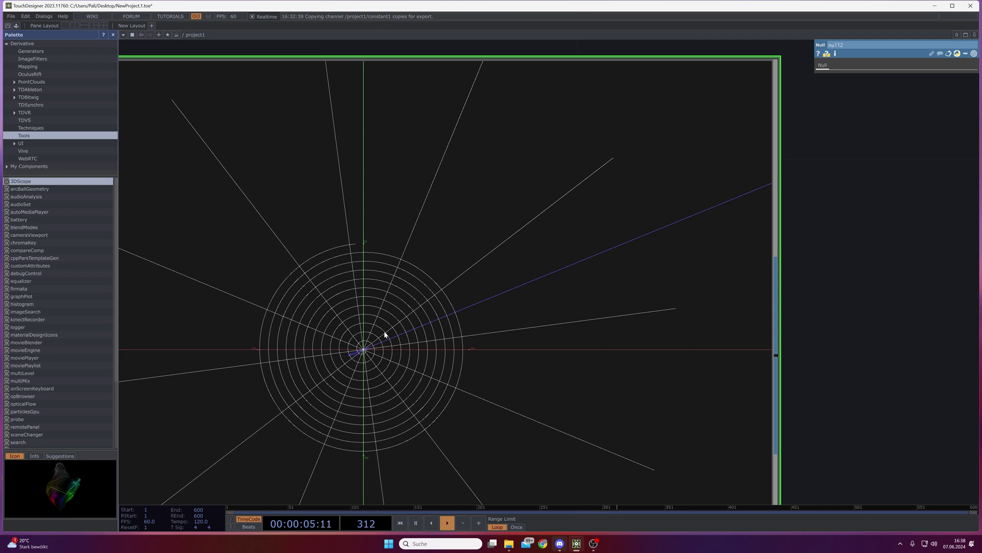
{"action": "scroll", "coordinate": [385, 335], "scroll_direction": "down", "scroll_amount": 3}
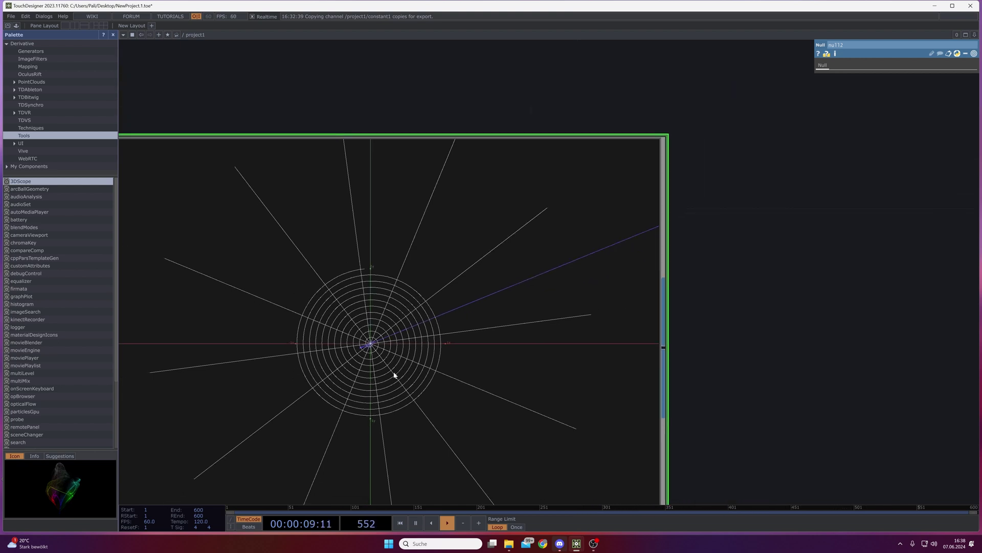
{"action": "scroll", "coordinate": [395, 375], "scroll_direction": "down", "scroll_amount": 4}
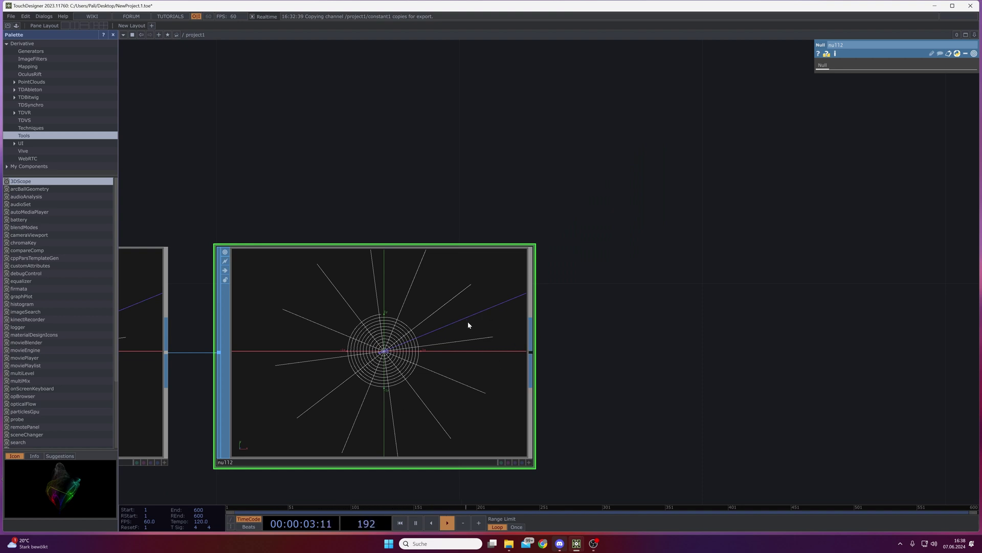
{"action": "left_click_drag", "start_coordinate": [662, 367], "coordinate": [655, 273]}
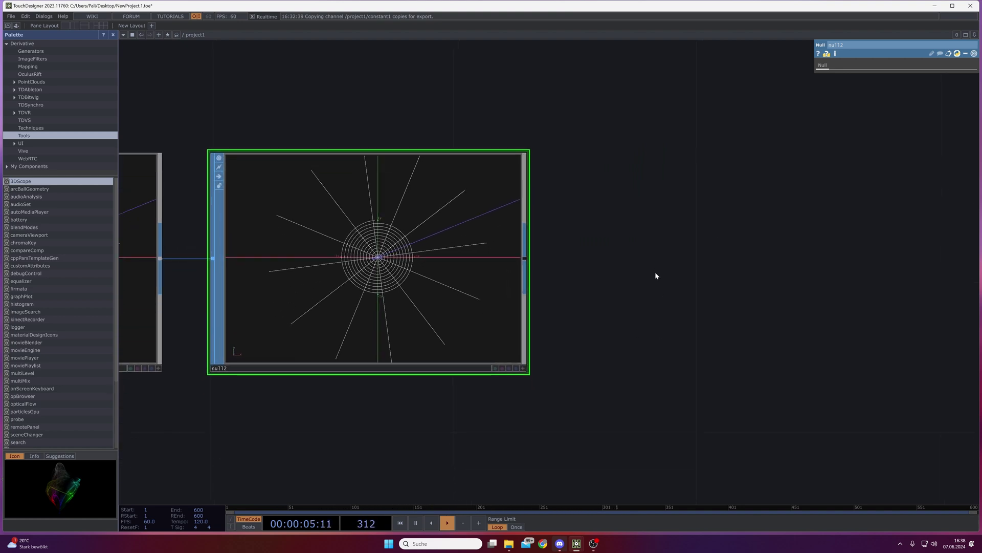
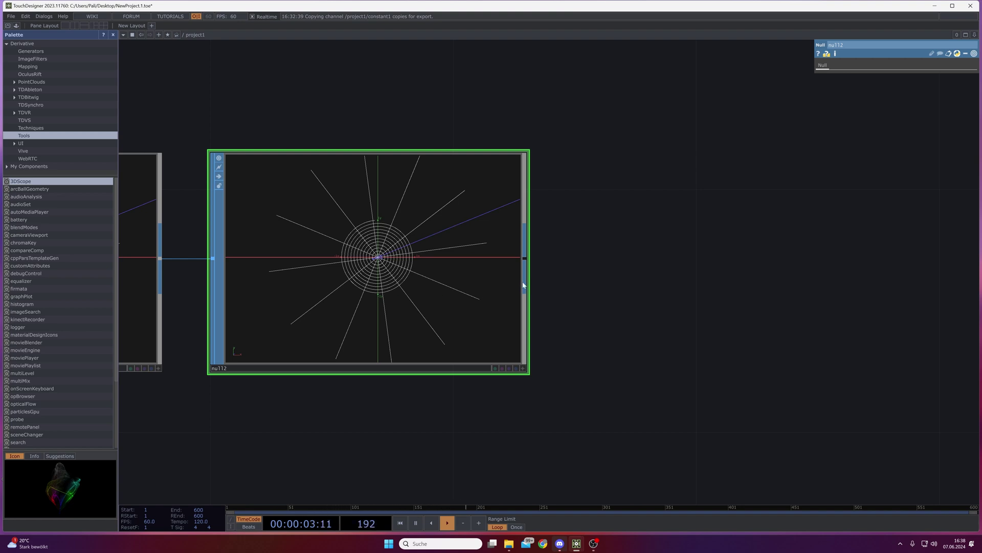
{"action": "left_click_drag", "start_coordinate": [629, 285], "coordinate": [589, 340]}
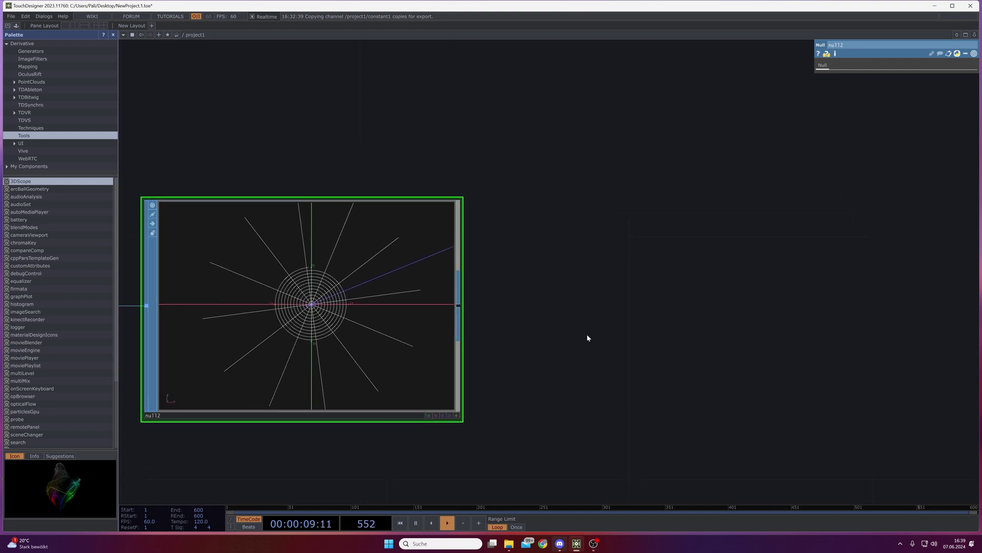
{"action": "key", "text": "Tab"}
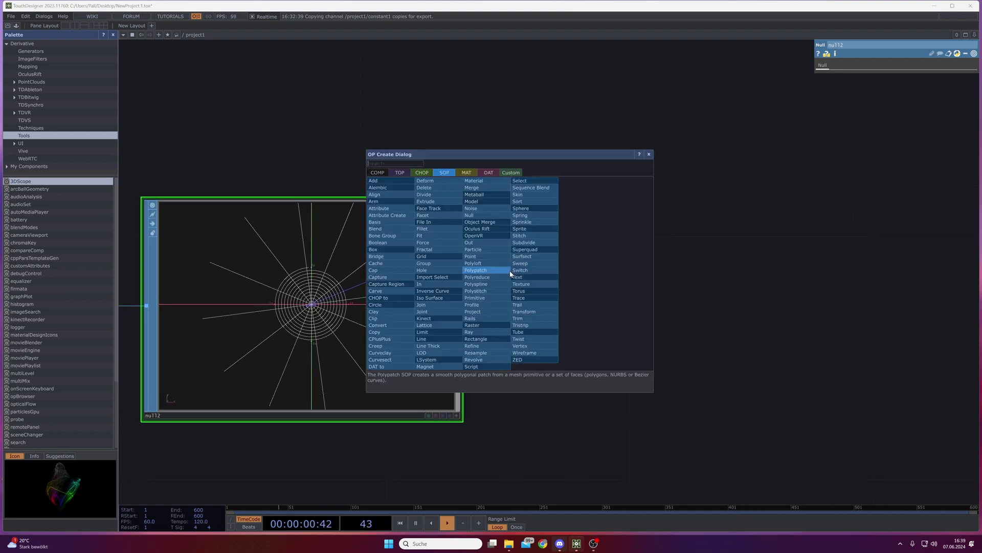
{"action": "left_click", "coordinate": [422, 172]}
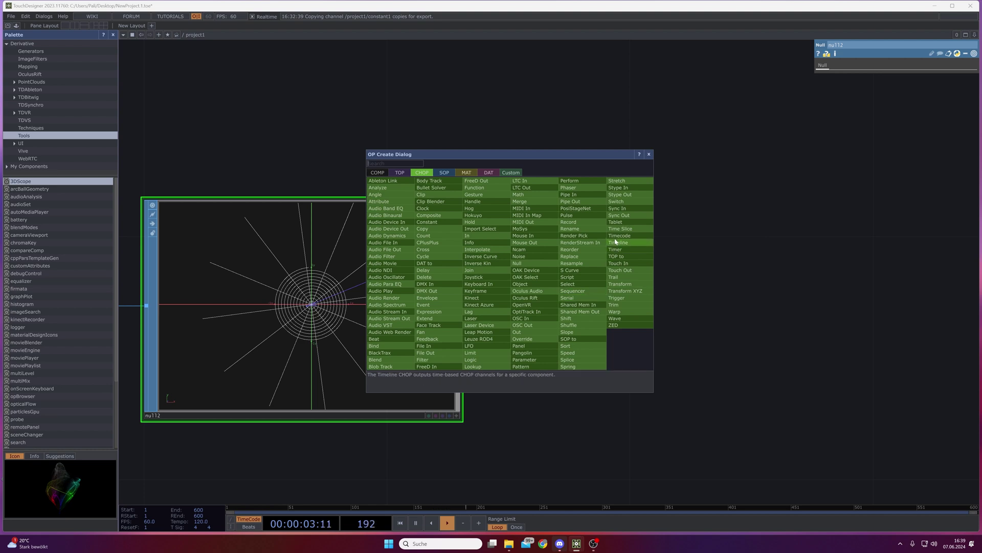
{"action": "left_click", "coordinate": [568, 339]}
{"action": "left_click", "coordinate": [665, 310]}
{"action": "left_click_drag", "start_coordinate": [333, 331], "coordinate": [589, 307]}
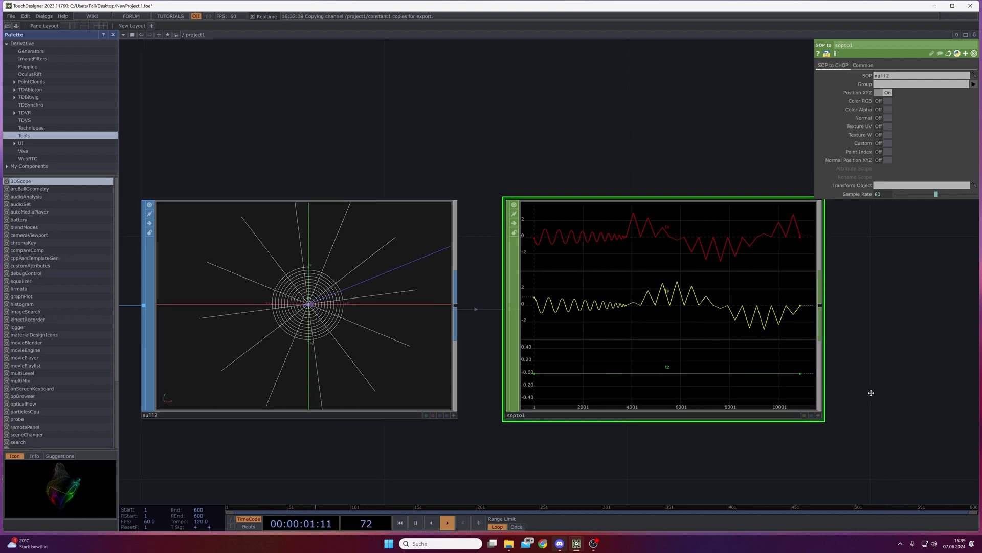
Add a CHOP to TOP beside sopto1 and assign sopto1 as its source CHOP.
{"action": "left_click_drag", "start_coordinate": [871, 394], "coordinate": [583, 424]}
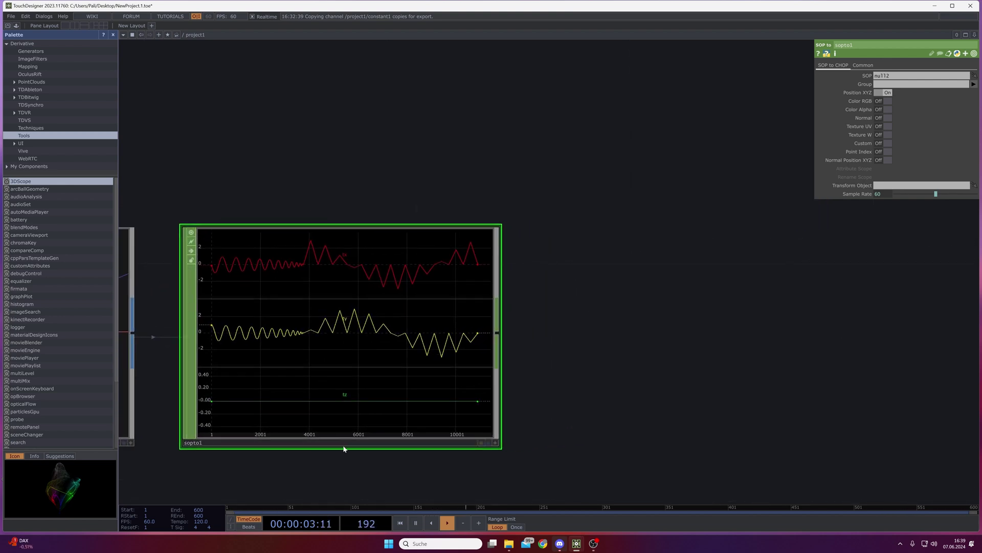
{"action": "key", "text": "Tab"}
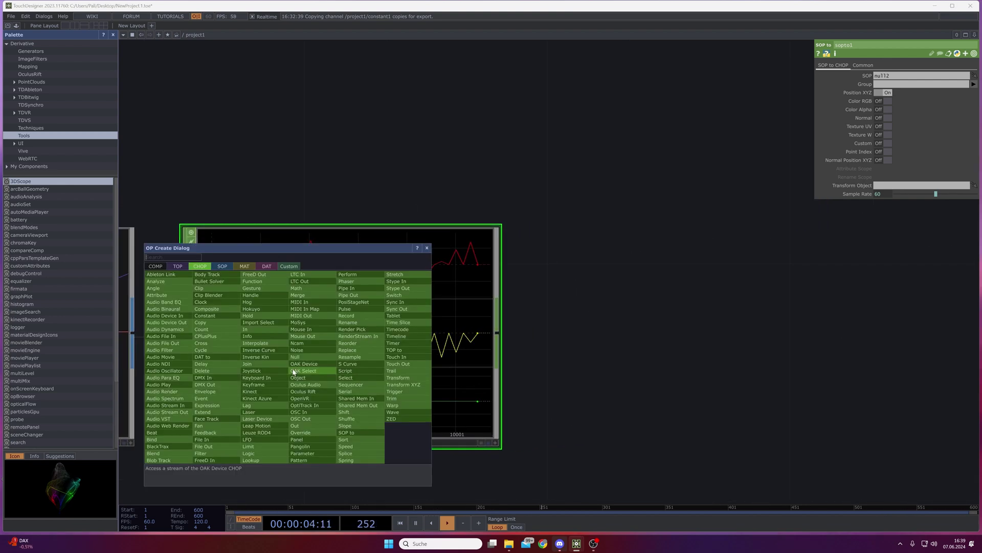
{"action": "left_click", "coordinate": [178, 266]}
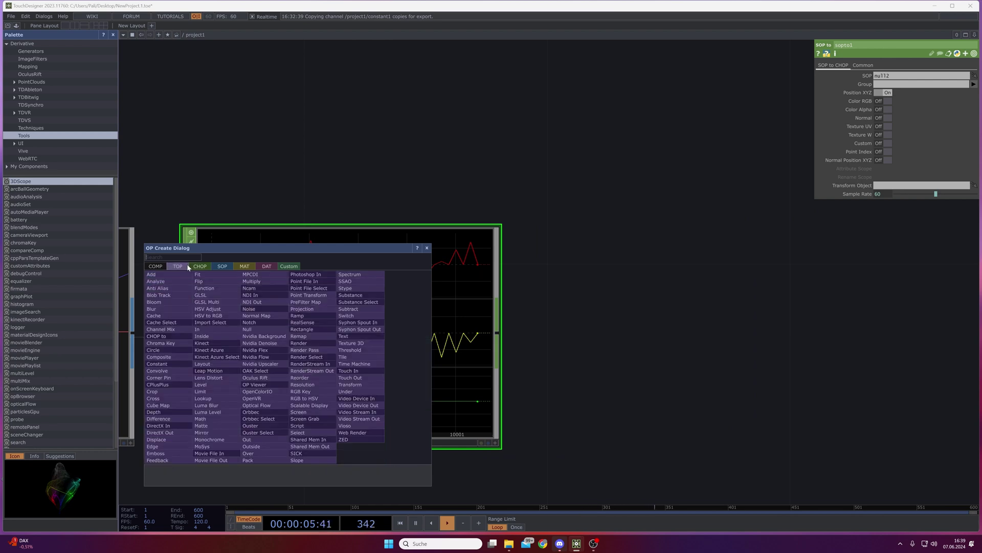
{"action": "left_click", "coordinate": [156, 336]}
{"action": "left_click", "coordinate": [687, 338]}
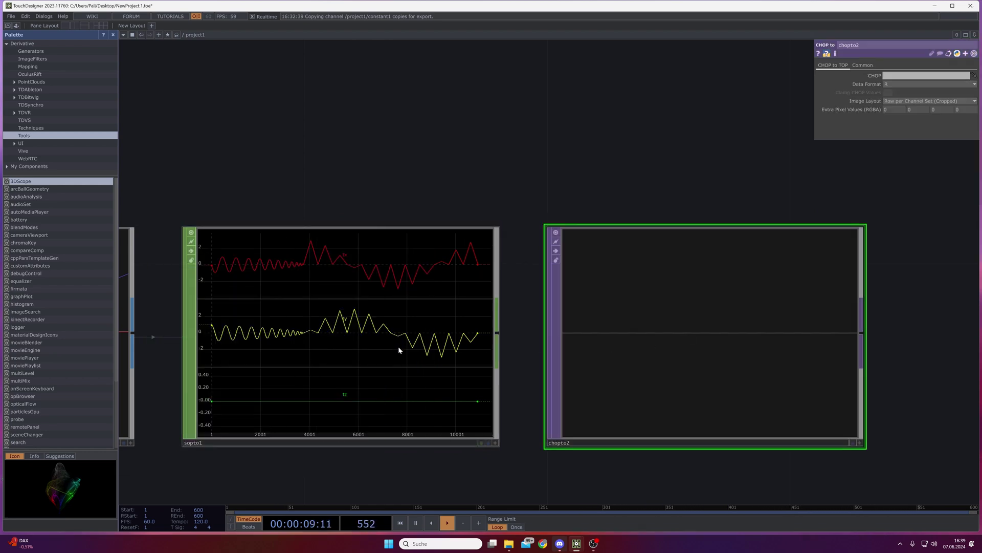
{"action": "left_click_drag", "start_coordinate": [398, 346], "coordinate": [758, 337]}
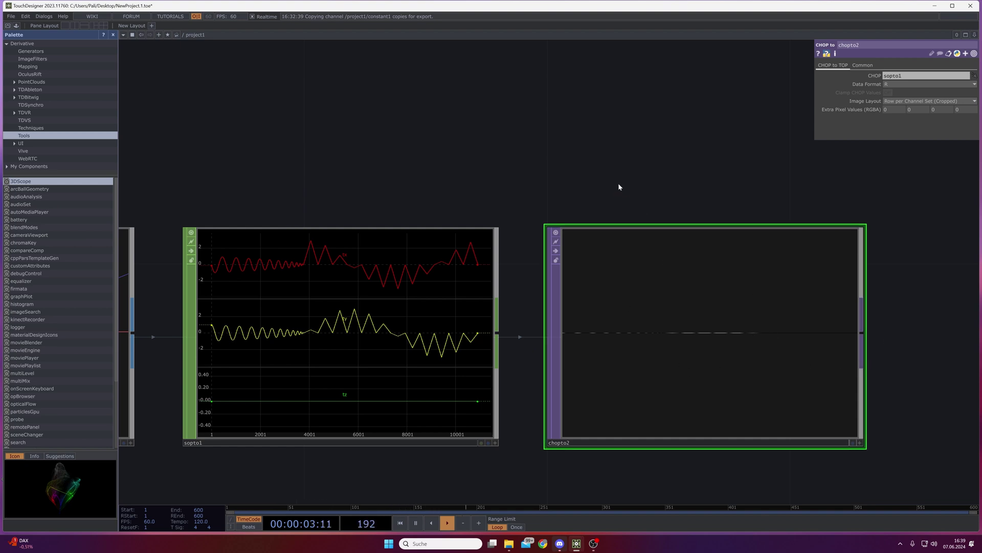
{"action": "scroll", "coordinate": [618, 187], "scroll_direction": "down", "scroll_amount": 2}
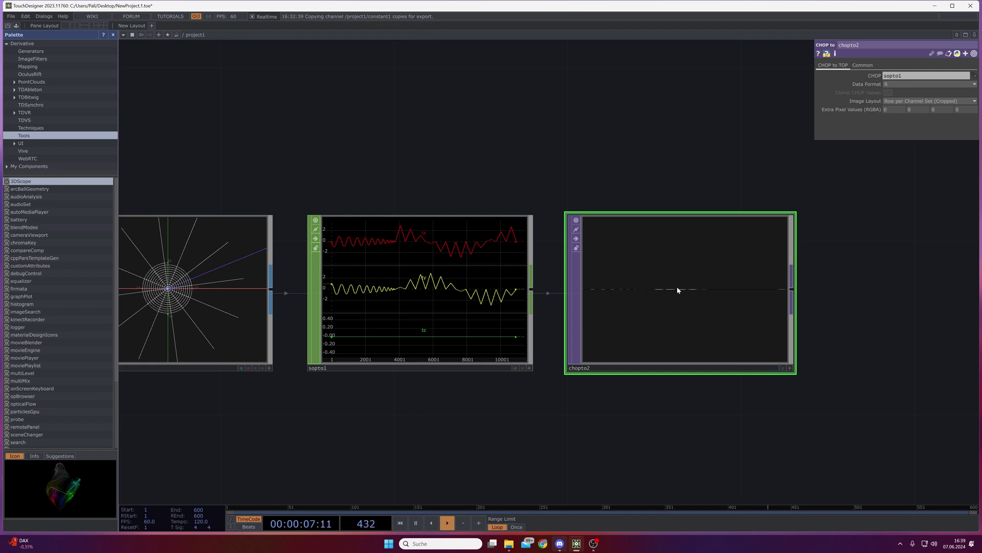
Set chopto2's data format to RGB.
{"action": "scroll", "coordinate": [744, 289], "scroll_direction": "up", "scroll_amount": 3}
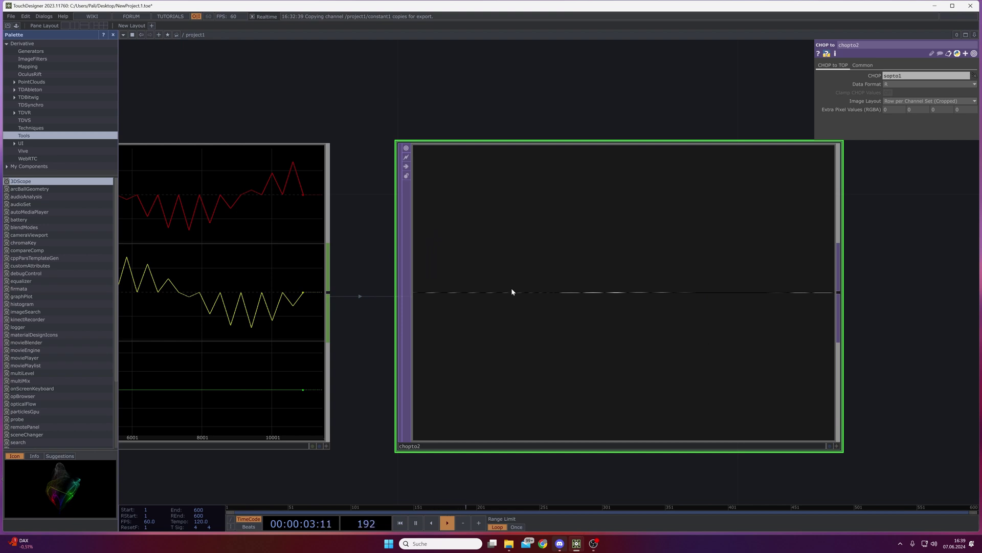
{"action": "scroll", "coordinate": [627, 297], "scroll_direction": "down", "scroll_amount": 3}
{"action": "left_click", "coordinate": [373, 269]}
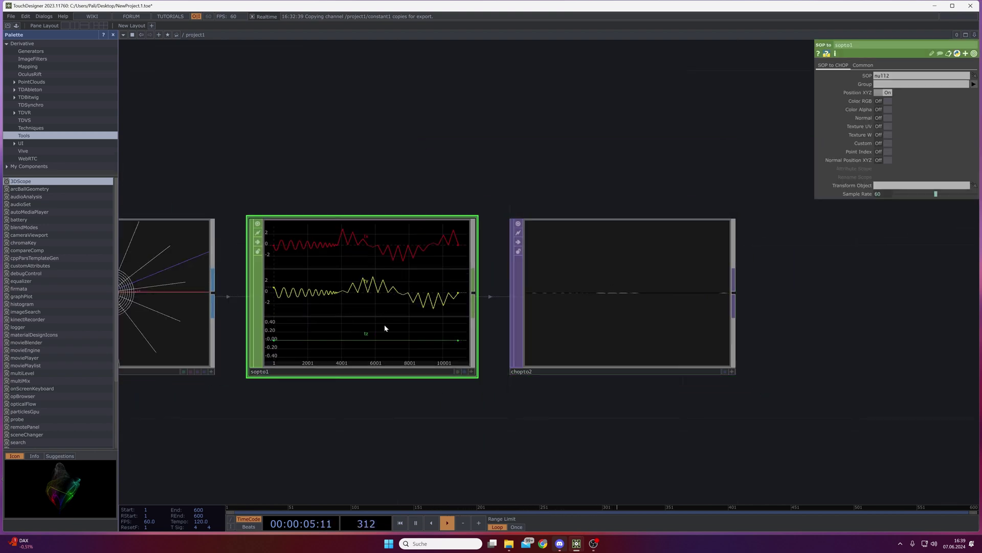
{"action": "left_click", "coordinate": [611, 292]}
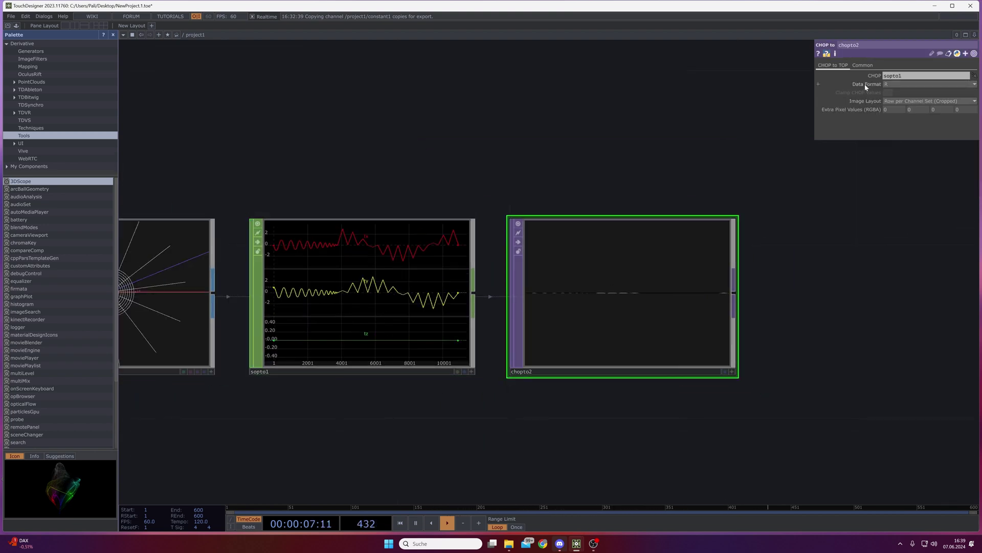
{"action": "left_click", "coordinate": [890, 84]}
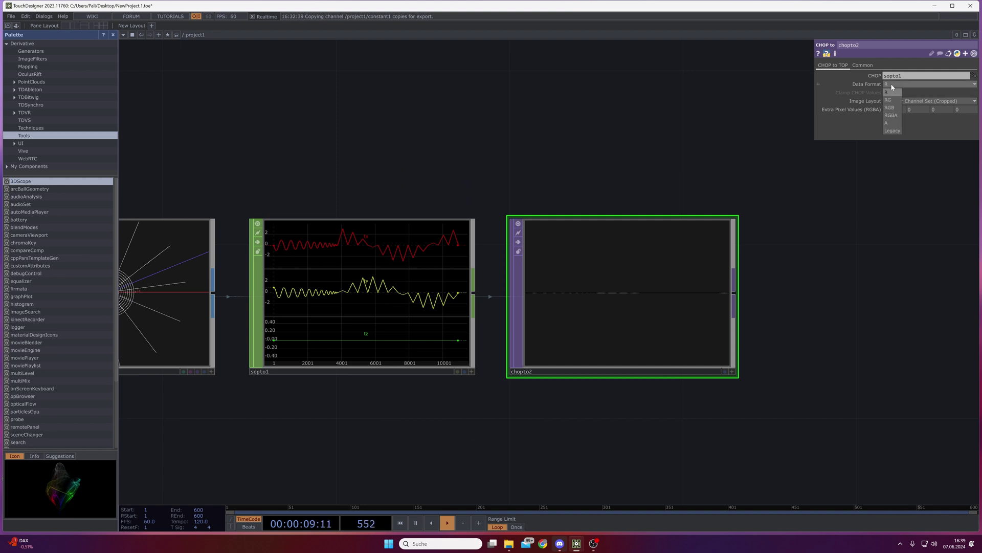
{"action": "left_click", "coordinate": [890, 107]}
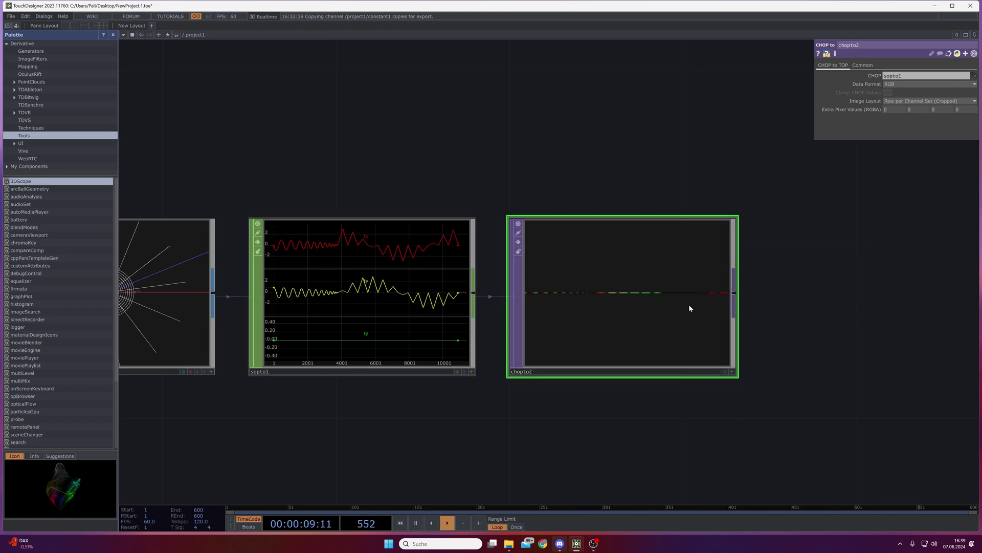
Add a Null TOP after chopto2, connected to its output.
{"action": "scroll", "coordinate": [572, 349], "scroll_direction": "down", "scroll_amount": 4}
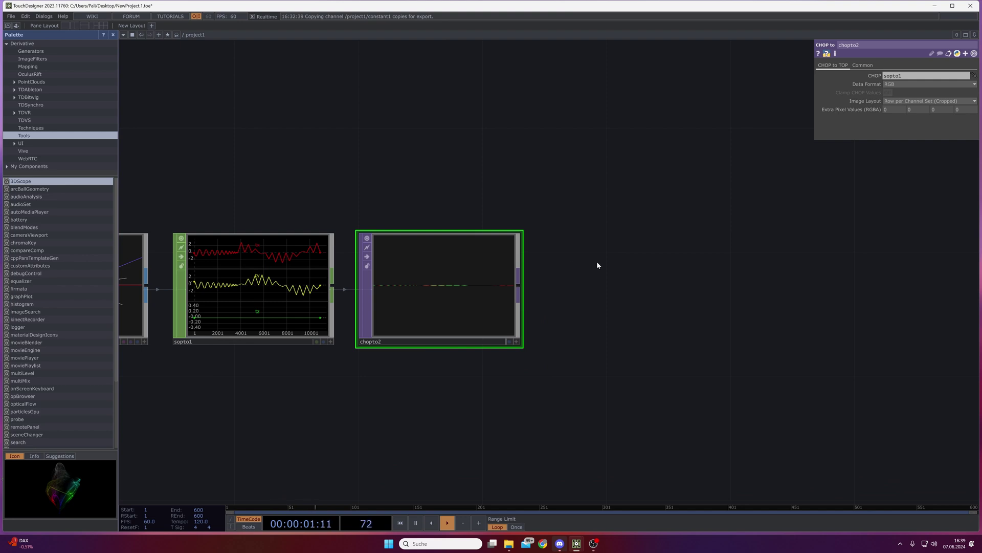
{"action": "scroll", "coordinate": [598, 265], "scroll_direction": "up", "scroll_amount": 3}
{"action": "scroll", "coordinate": [588, 290], "scroll_direction": "down", "scroll_amount": 1}
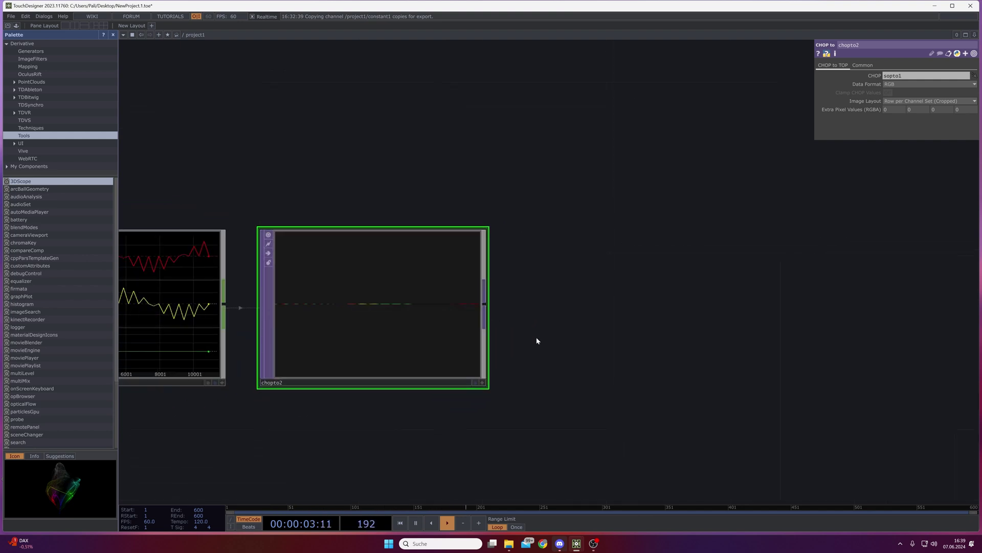
{"action": "scroll", "coordinate": [616, 309], "scroll_direction": "down", "scroll_amount": 2}
{"action": "left_click_drag", "start_coordinate": [590, 248], "coordinate": [546, 232]}
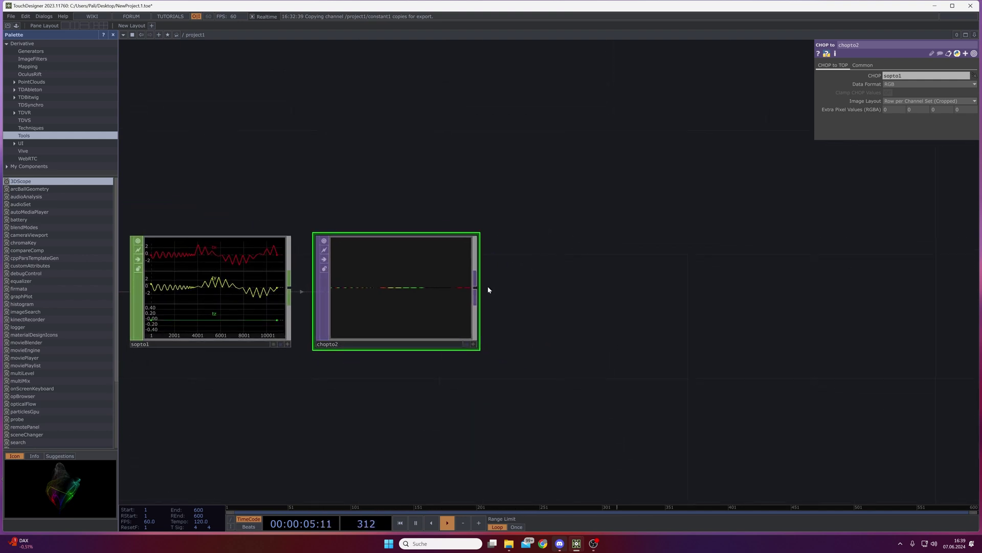
{"action": "left_click", "coordinate": [476, 291]}
{"action": "left_click", "coordinate": [618, 280]}
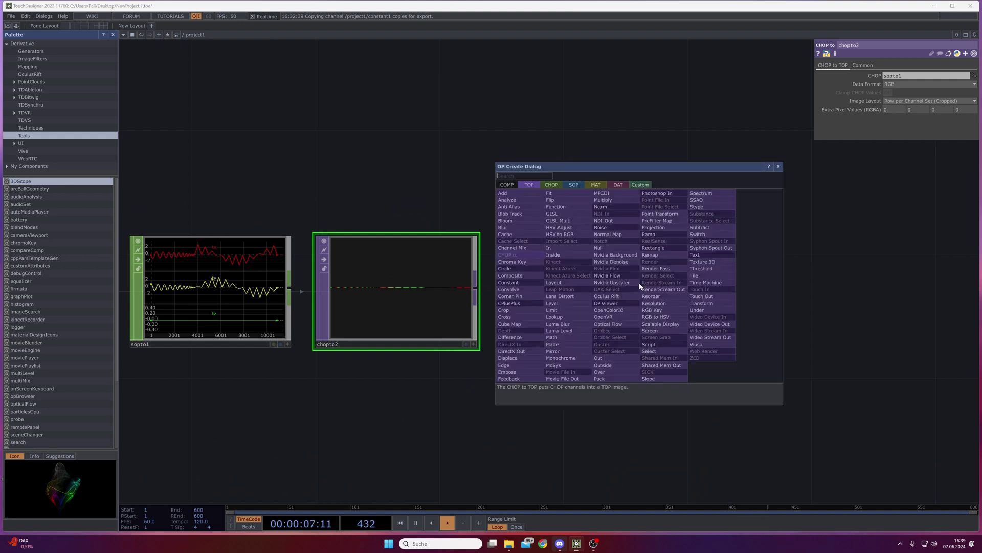
{"action": "left_click", "coordinate": [611, 247]}
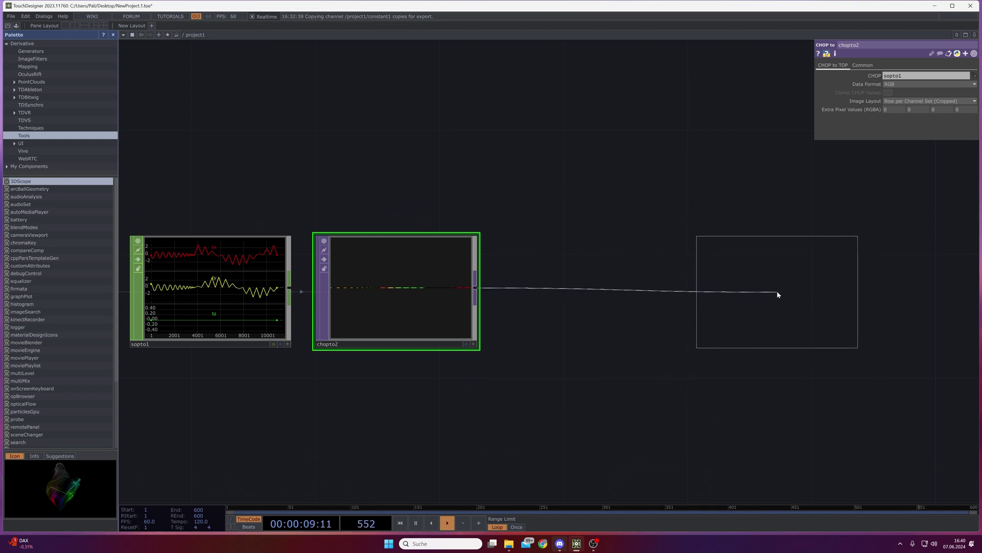
{"action": "left_click", "coordinate": [761, 317]}
Add a TOP to CHOP beside null3 and assign null3 as its source TOP.
{"action": "left_click_drag", "start_coordinate": [788, 389], "coordinate": [612, 395]}
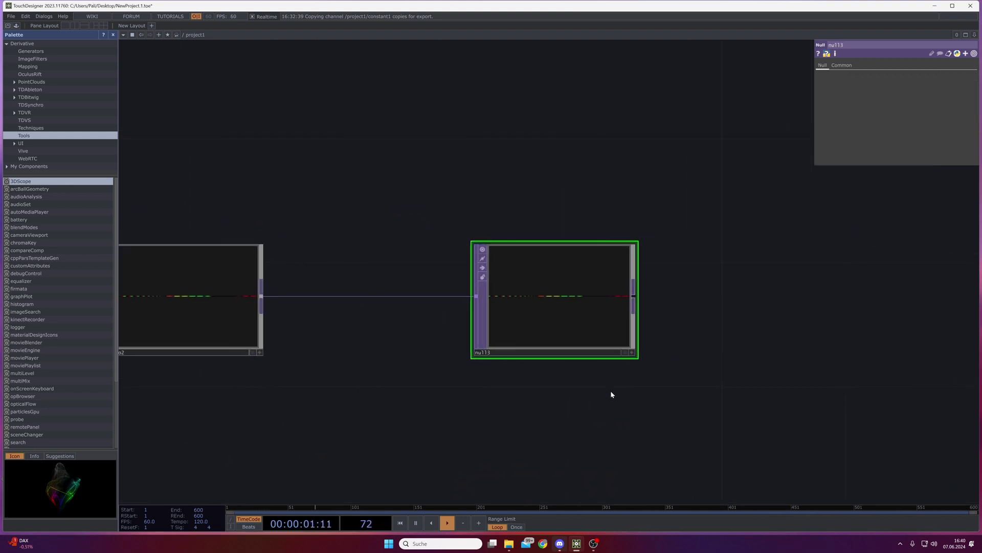
{"action": "scroll", "coordinate": [612, 395], "scroll_direction": "down", "scroll_amount": 2}
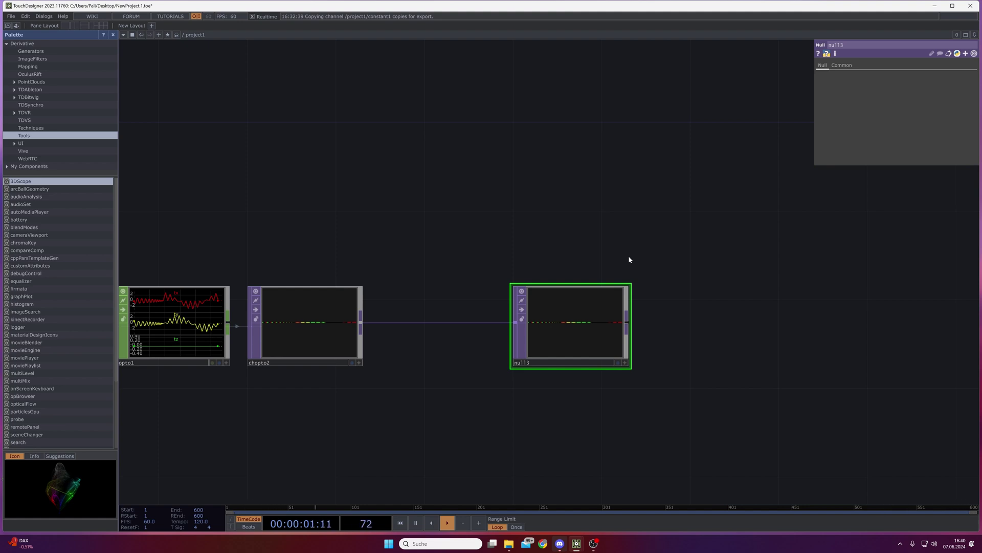
{"action": "left_click_drag", "start_coordinate": [671, 354], "coordinate": [600, 361]}
{"action": "key", "text": "Tab"}
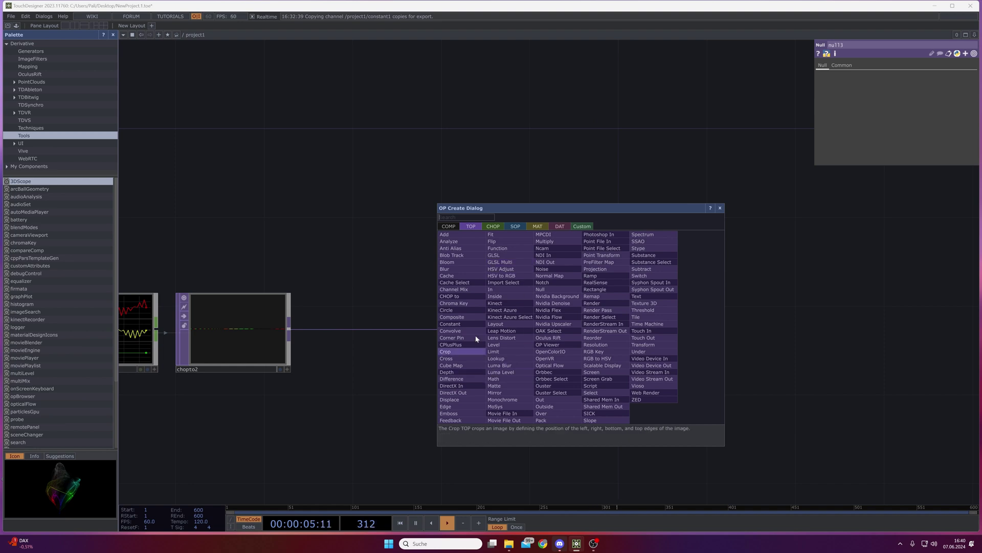
{"action": "left_click", "coordinate": [494, 226]}
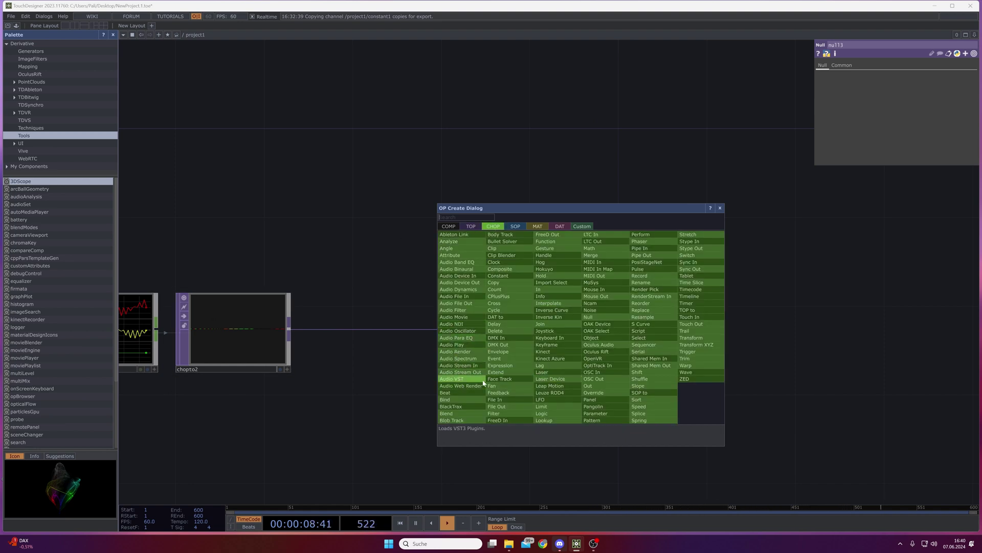
{"action": "left_click", "coordinate": [688, 310]}
{"action": "left_click", "coordinate": [628, 329]}
{"action": "left_click_drag", "start_coordinate": [511, 337], "coordinate": [655, 331]}
Add a CHOP to SOP beside topto1 and assign topto1 as its source CHOP.
{"action": "left_click_drag", "start_coordinate": [735, 351], "coordinate": [644, 336]}
{"action": "key", "text": "Tab"}
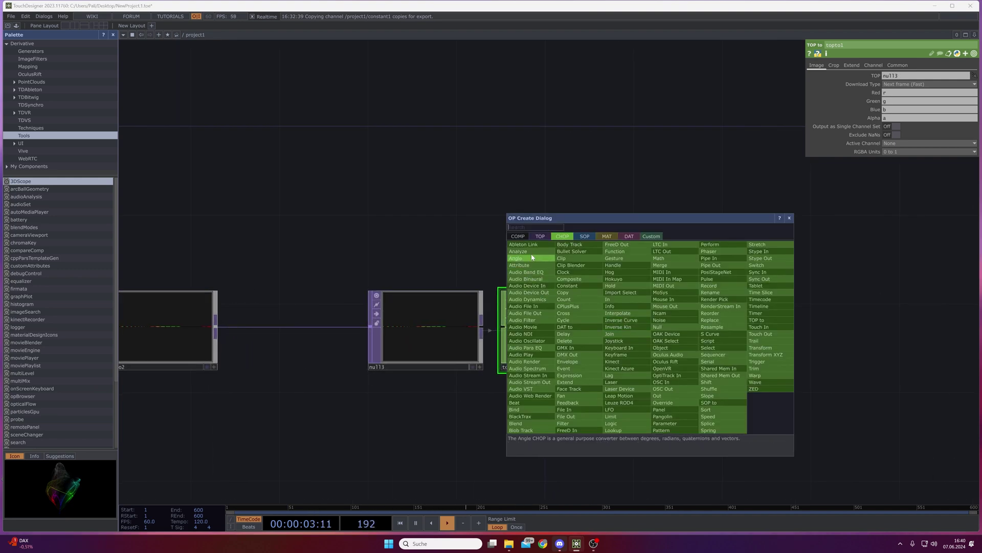
{"action": "left_click", "coordinate": [584, 236]}
{"action": "left_click", "coordinate": [522, 361]}
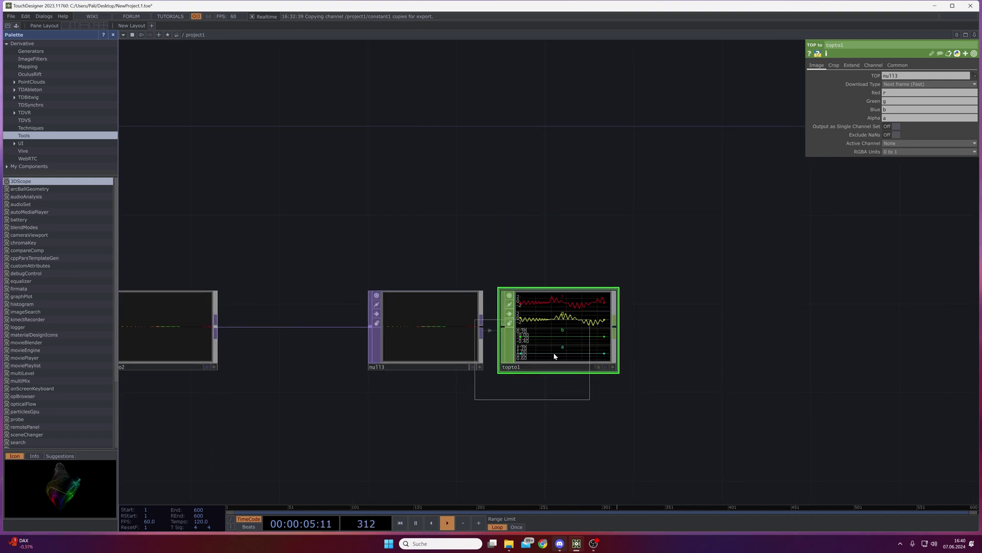
{"action": "left_click", "coordinate": [695, 333]}
{"action": "left_click_drag", "start_coordinate": [571, 330], "coordinate": [687, 332]}
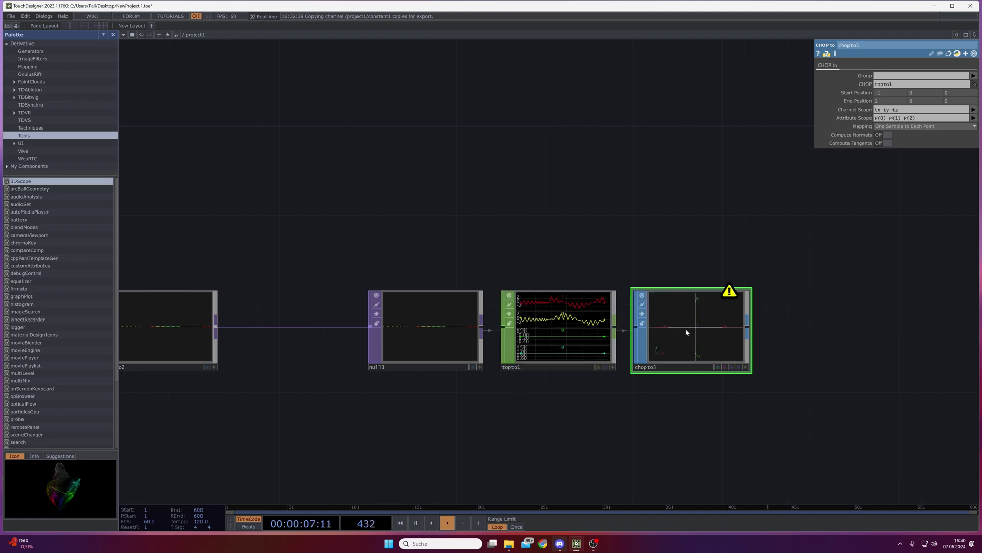
Check chopto3's warning details and set its channel scope to r g b.
{"action": "scroll", "coordinate": [746, 326], "scroll_direction": "up", "scroll_amount": 2}
{"action": "middle_click", "coordinate": [733, 280]}
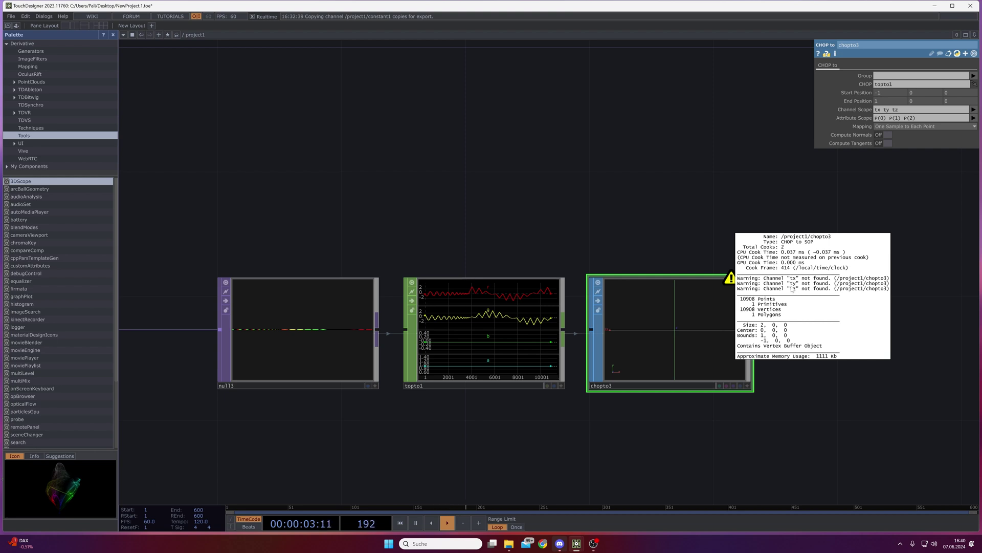
{"action": "mouse_move", "coordinate": [794, 299]}
{"action": "middle_mouse_down"}
{"action": "mouse_move", "coordinate": [634, 356]}
{"action": "mouse_move", "coordinate": [465, 314]}
{"action": "middle_mouse_up"}
{"action": "left_click", "coordinate": [490, 313]}
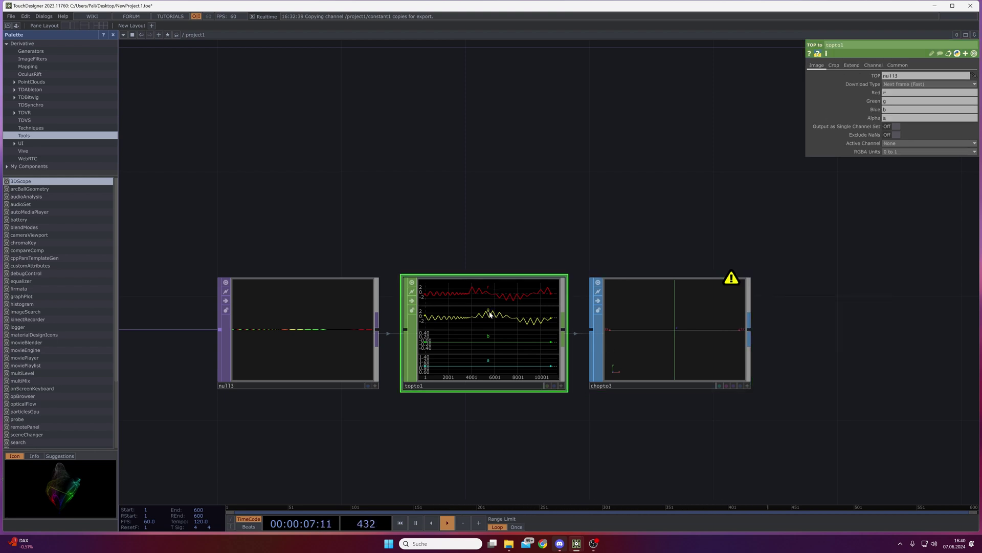
{"action": "left_click", "coordinate": [650, 343]}
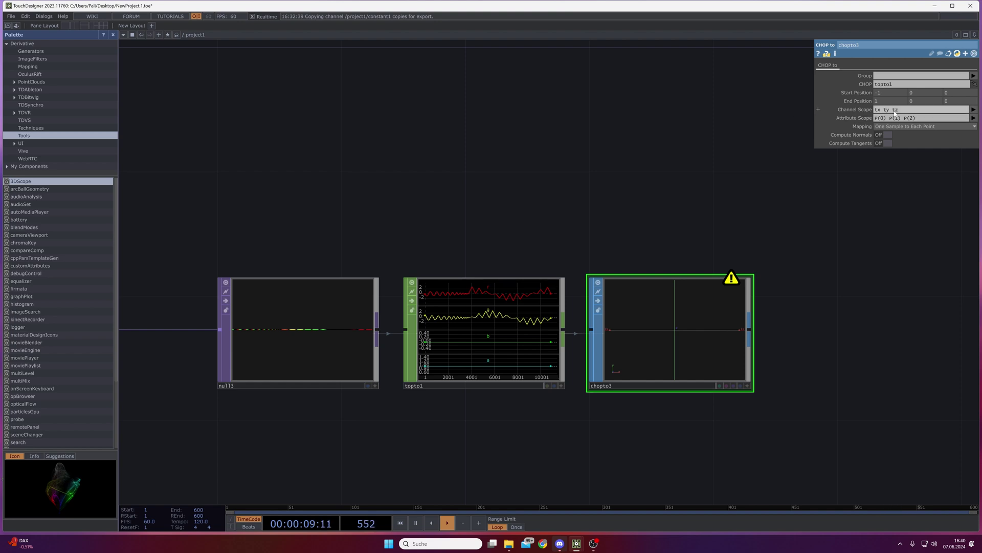
{"action": "type", "text": "r g"}
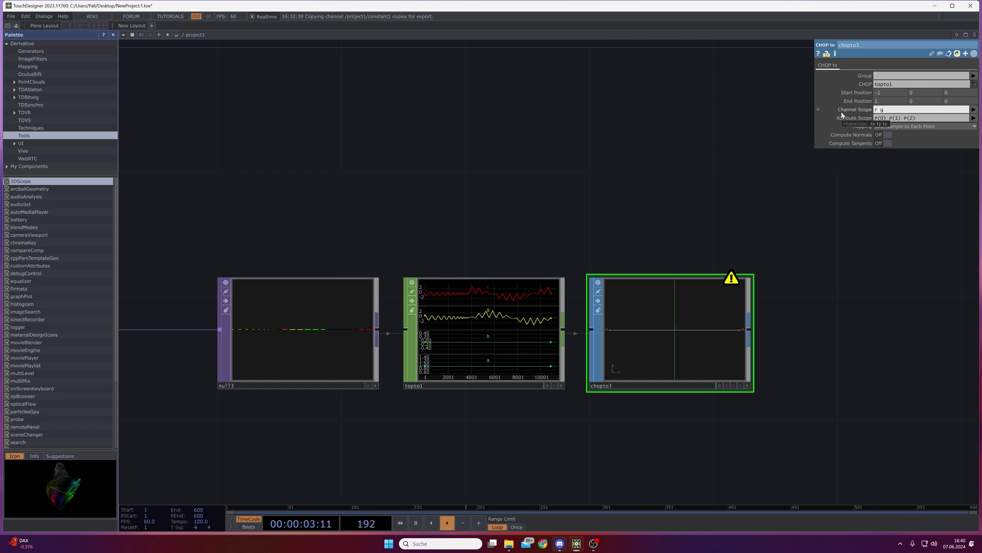
{"action": "type", "text": " b"}
{"action": "key", "text": "Return"}
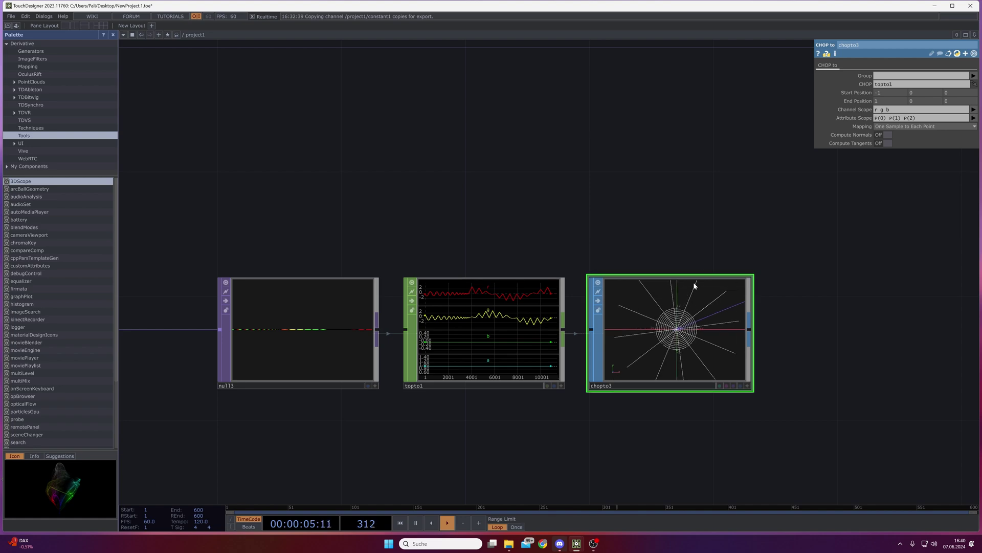
Add a Null SOP after chopto3, connected to its output.
{"action": "scroll", "coordinate": [709, 311], "scroll_direction": "up", "scroll_amount": 5}
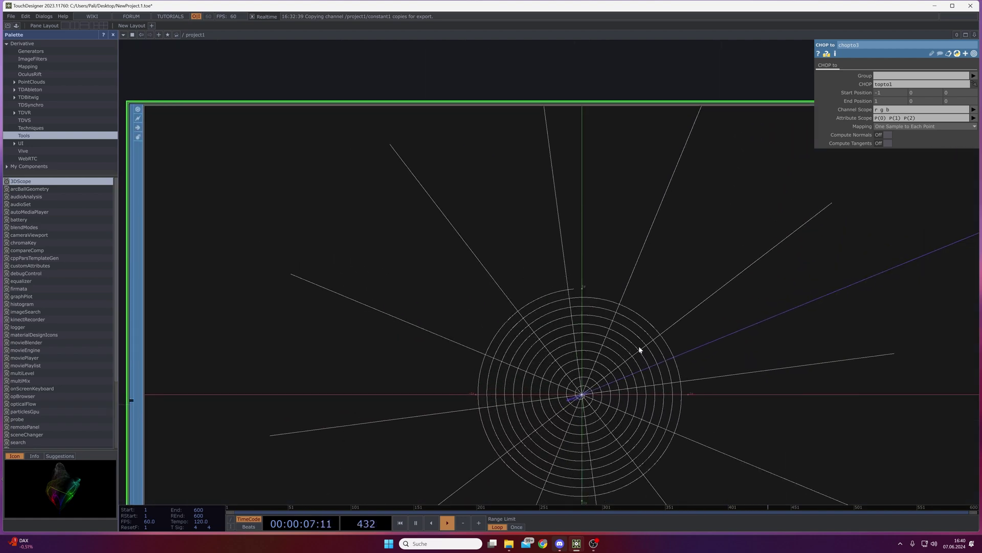
{"action": "scroll", "coordinate": [640, 346], "scroll_direction": "down", "scroll_amount": 3}
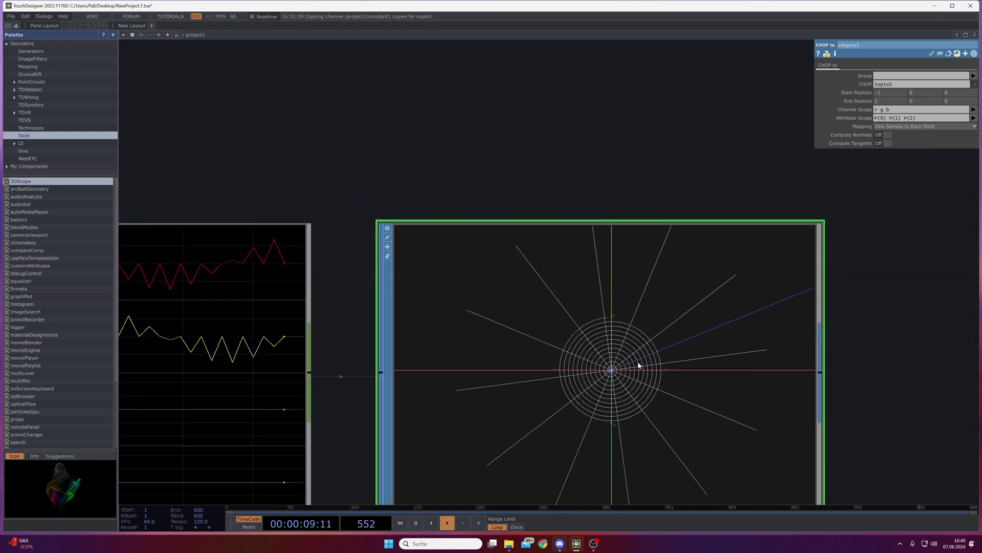
{"action": "scroll", "coordinate": [558, 340], "scroll_direction": "down", "scroll_amount": 8}
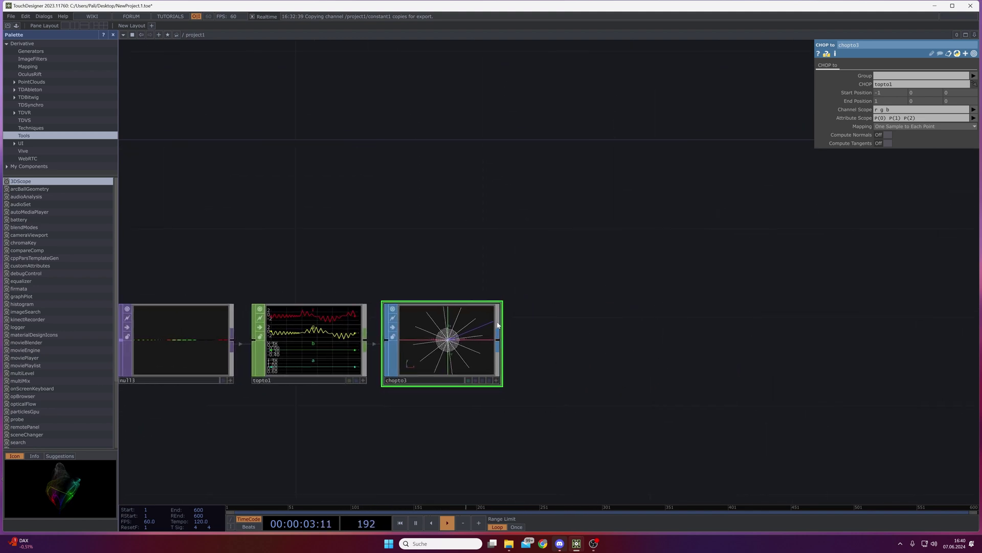
{"action": "left_click_drag", "start_coordinate": [498, 325], "coordinate": [593, 333]}
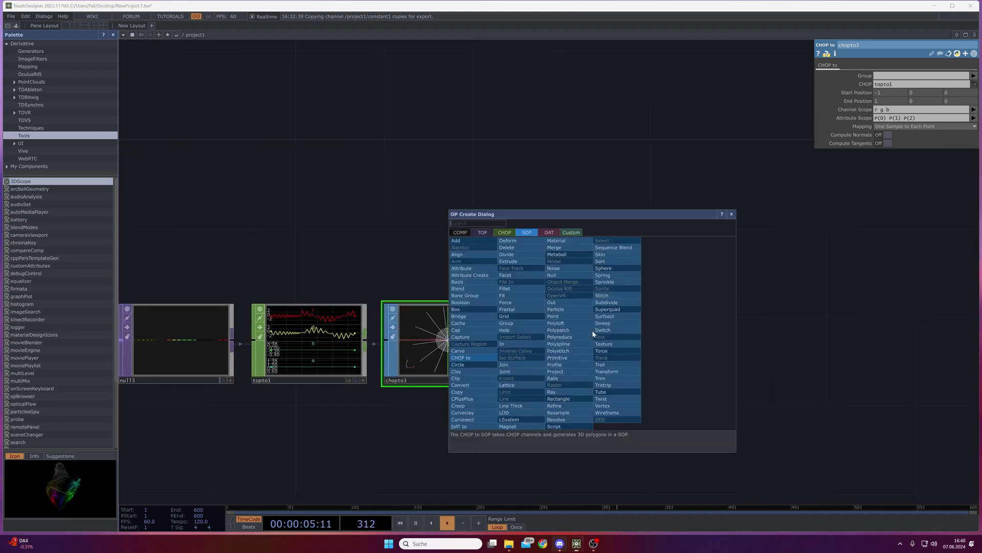
{"action": "left_click", "coordinate": [560, 275]}
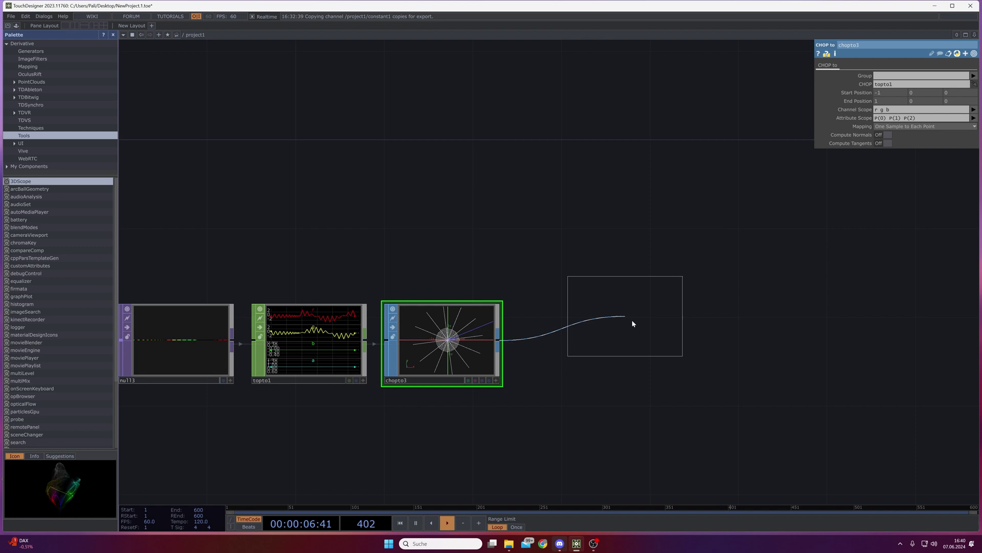
{"action": "left_click", "coordinate": [665, 348]}
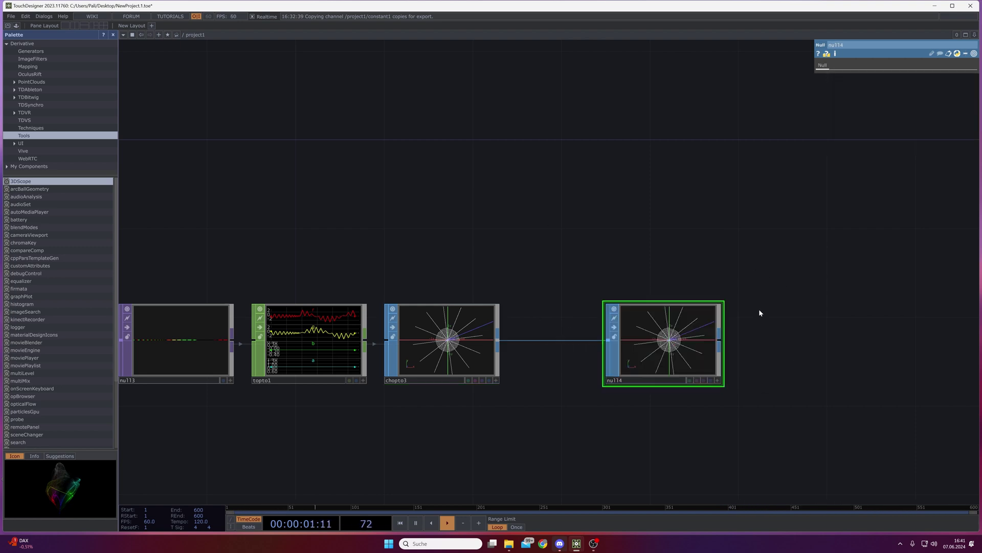
Add a Geometry COMP after null4, fed by null4's output.
{"action": "left_click_drag", "start_coordinate": [759, 311], "coordinate": [593, 314]}
{"action": "scroll", "coordinate": [560, 307], "scroll_direction": "down", "scroll_amount": 2}
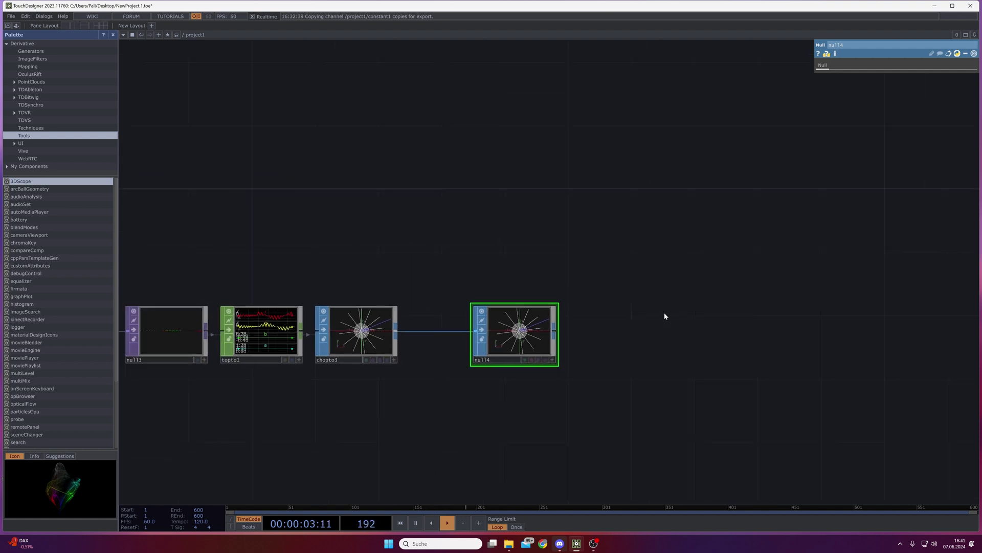
{"action": "left_click_drag", "start_coordinate": [585, 353], "coordinate": [482, 335]}
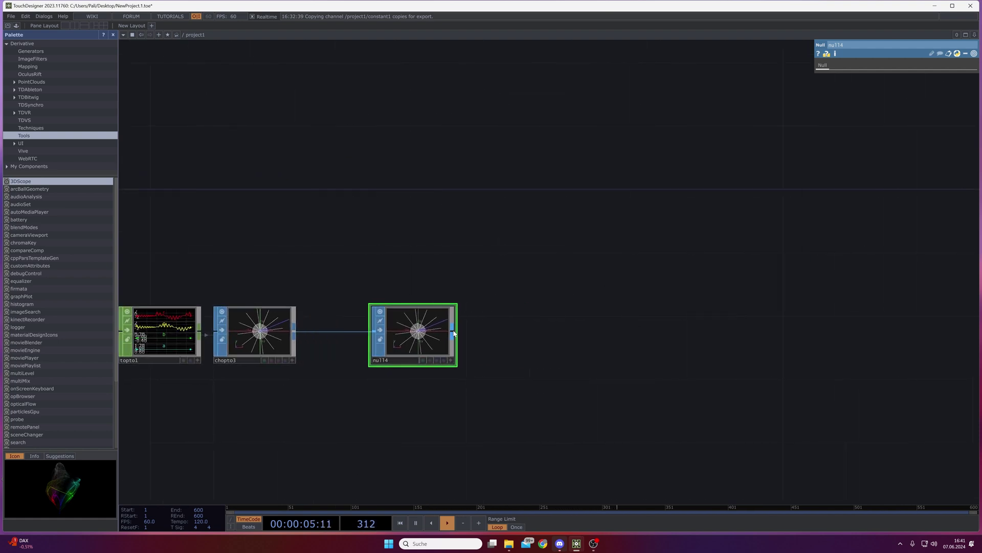
{"action": "left_click", "coordinate": [459, 332]}
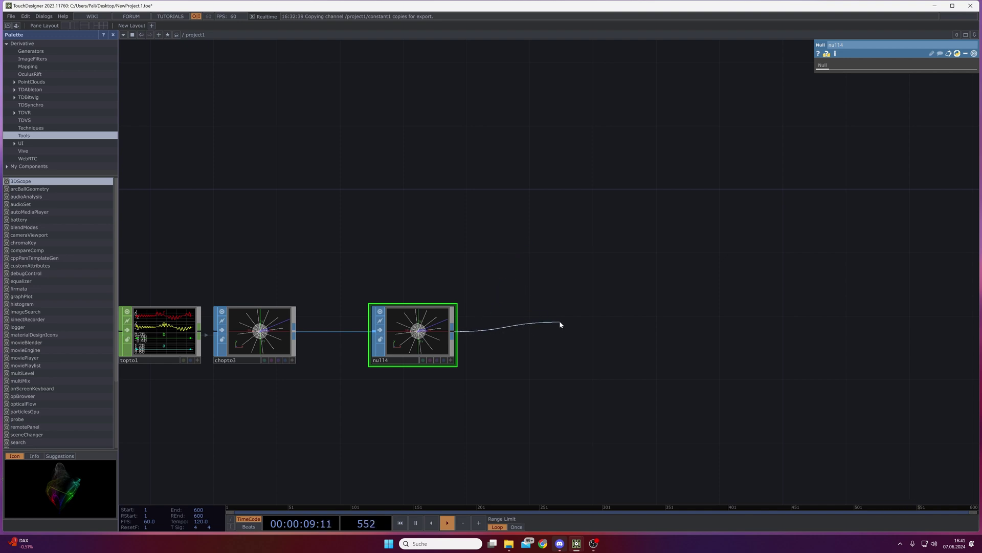
{"action": "left_click", "coordinate": [559, 323]}
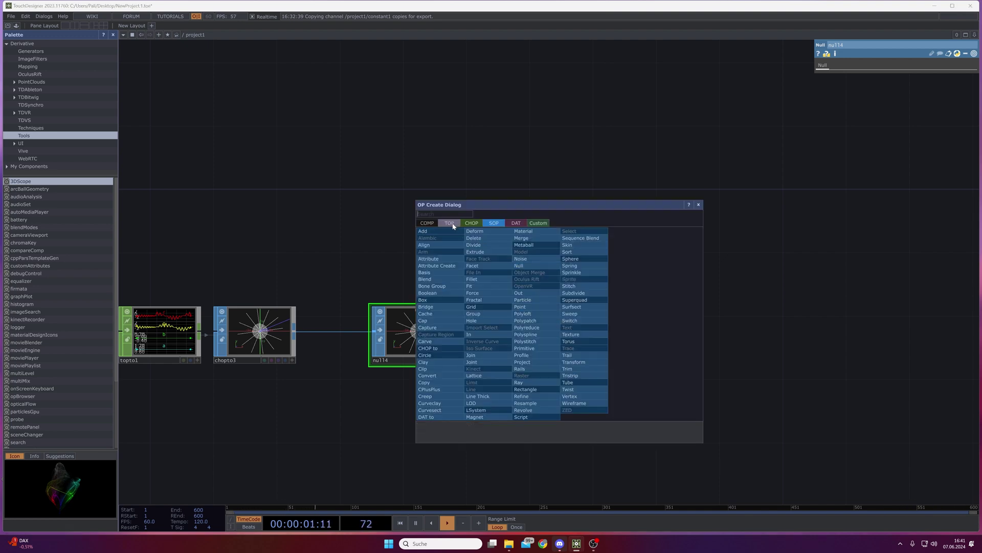
{"action": "left_click", "coordinate": [432, 223]}
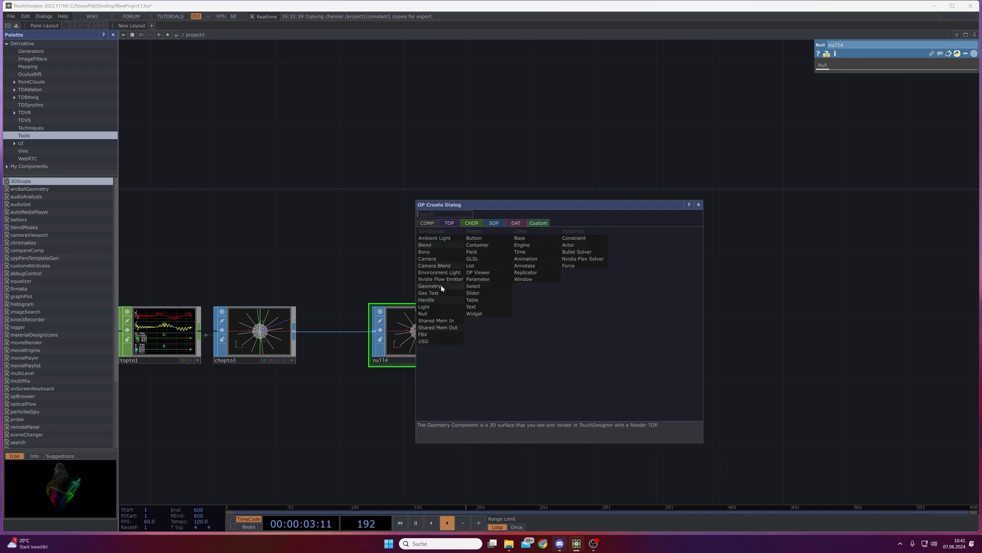
{"action": "left_click", "coordinate": [441, 285]}
{"action": "left_click", "coordinate": [573, 334]}
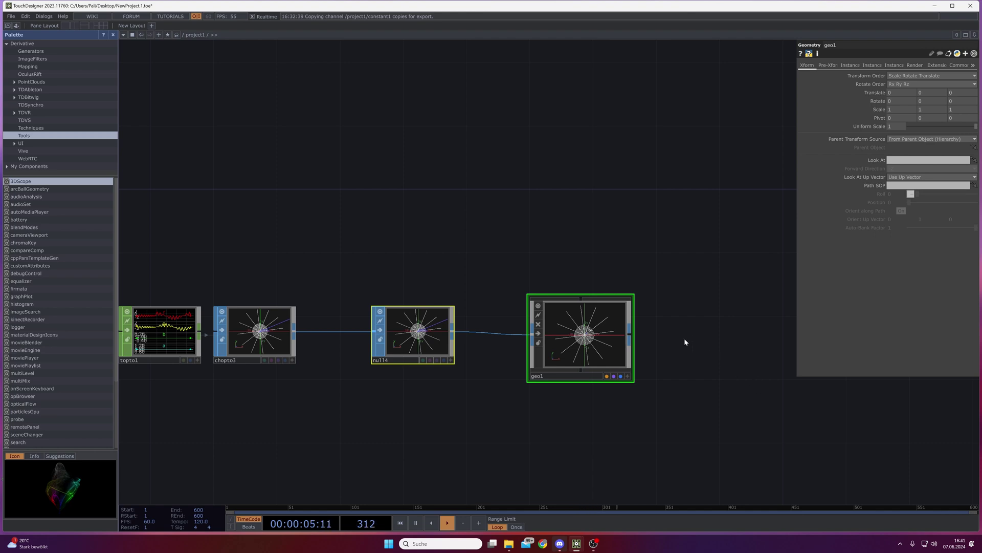
Add a Camera COMP to the network above geo1.
{"action": "key", "text": "Tab"}
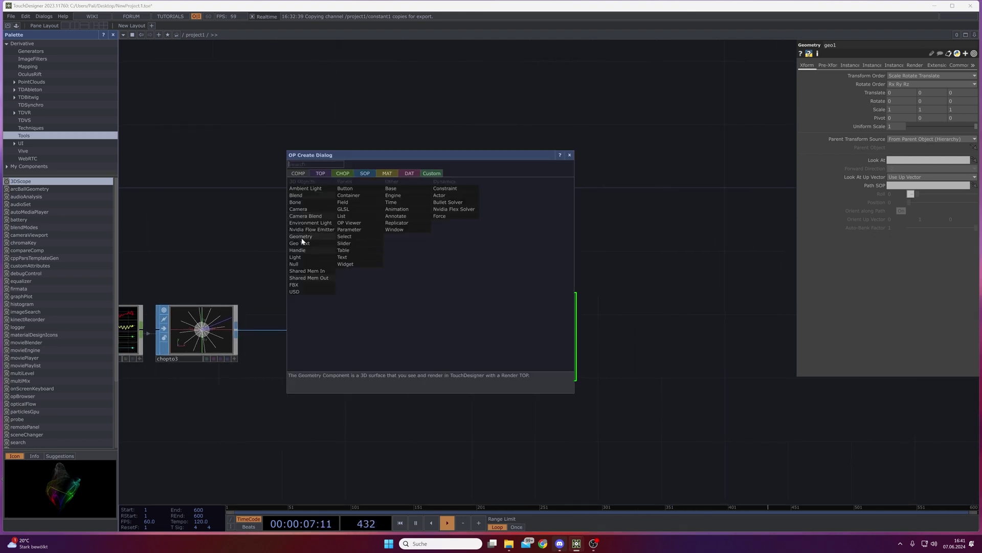
{"action": "left_click", "coordinate": [299, 209]}
{"action": "left_click", "coordinate": [480, 225]}
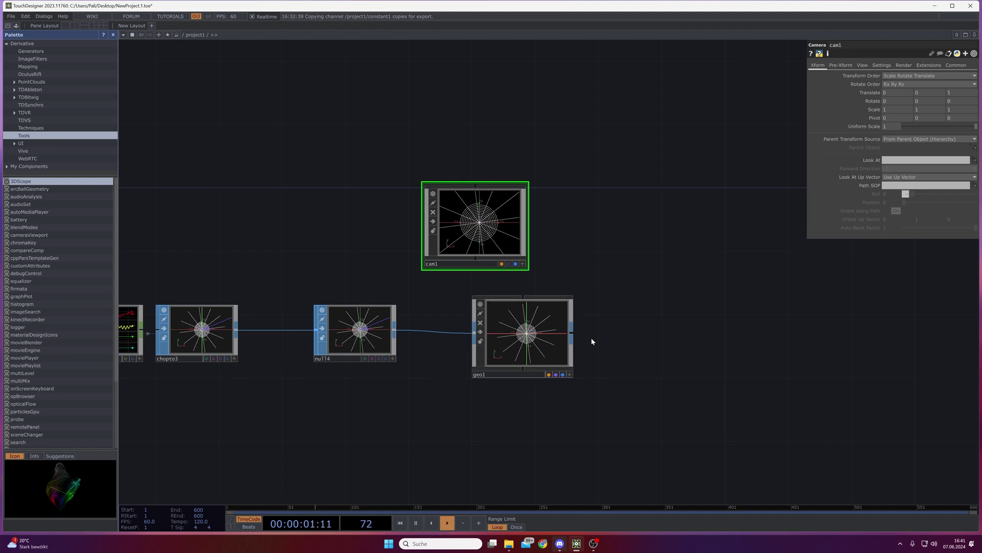
Add a Render TOP beside geo1.
{"action": "key", "text": "Tab"}
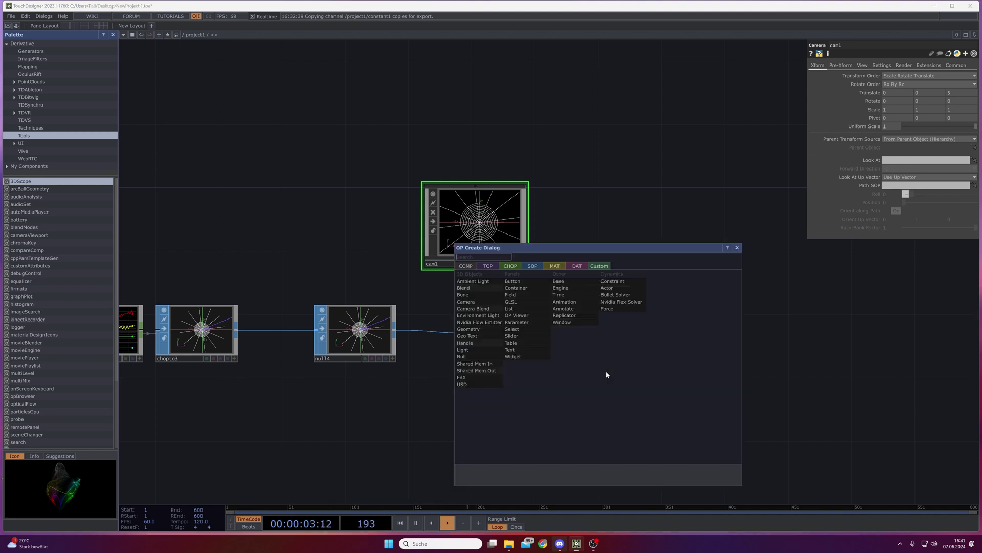
{"action": "left_click", "coordinate": [488, 265]}
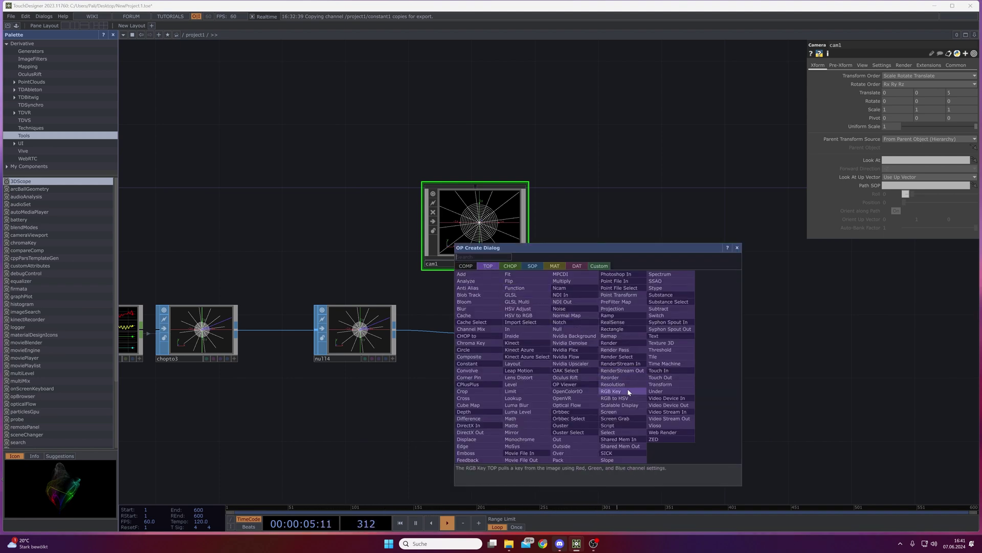
{"action": "left_click", "coordinate": [609, 343]}
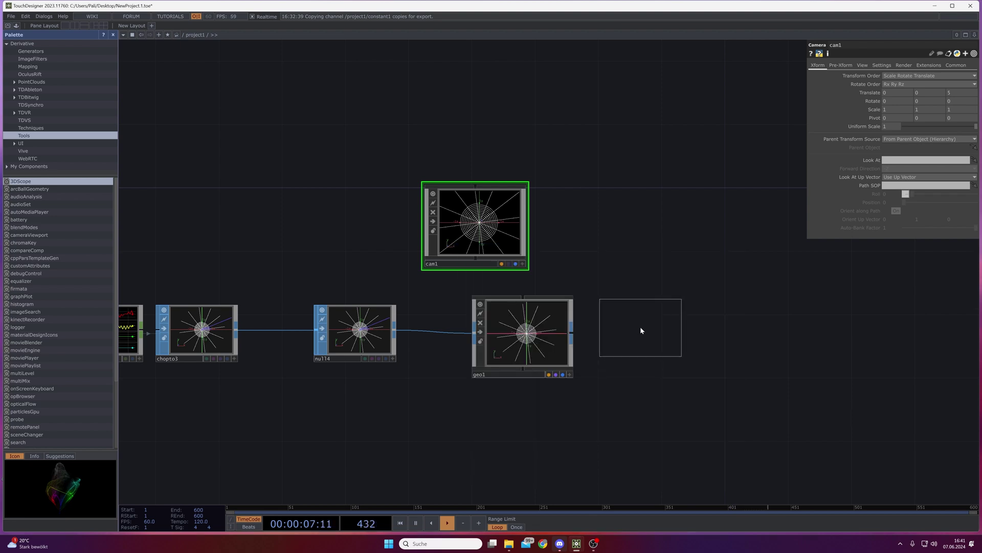
{"action": "left_click", "coordinate": [640, 327]}
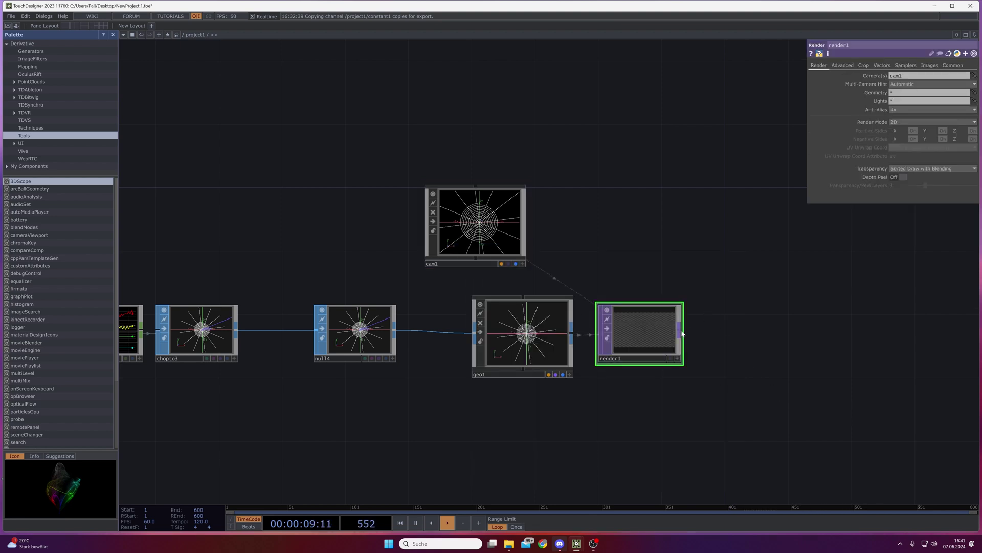
Add a Null TOP fed by render1's output and display it as the network background.
{"action": "left_click_drag", "start_coordinate": [679, 329], "coordinate": [787, 330]}
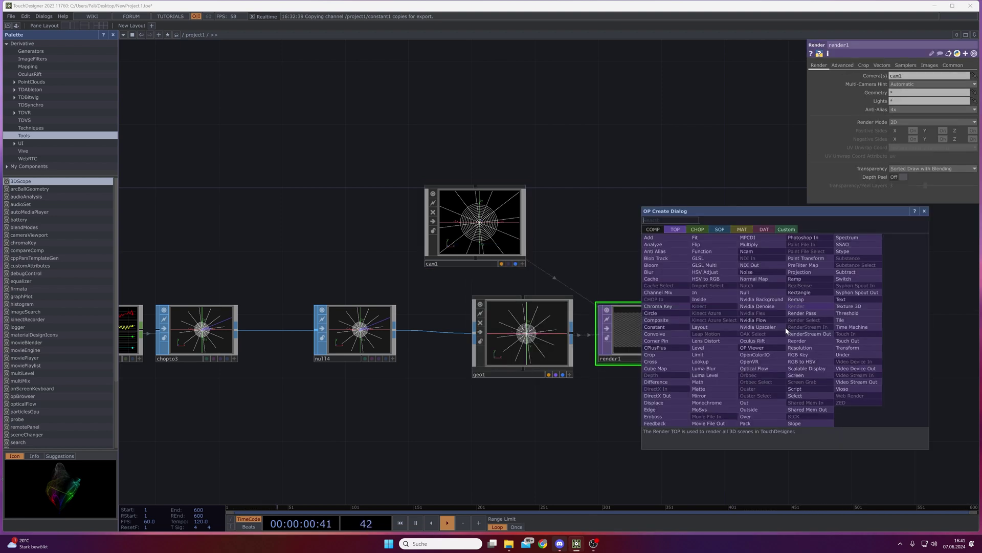
{"action": "left_click", "coordinate": [746, 292]}
{"action": "left_click", "coordinate": [891, 340]}
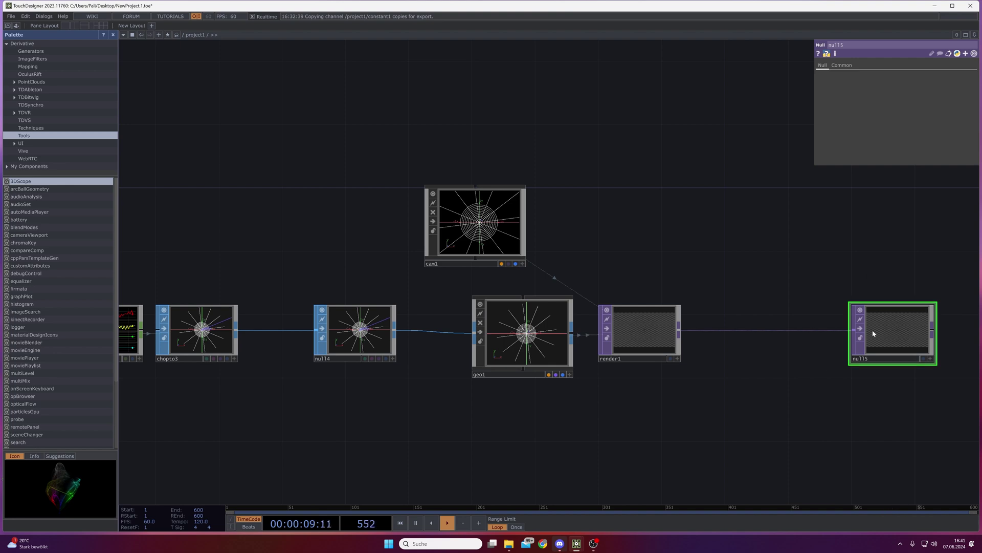
{"action": "left_click", "coordinate": [925, 360]}
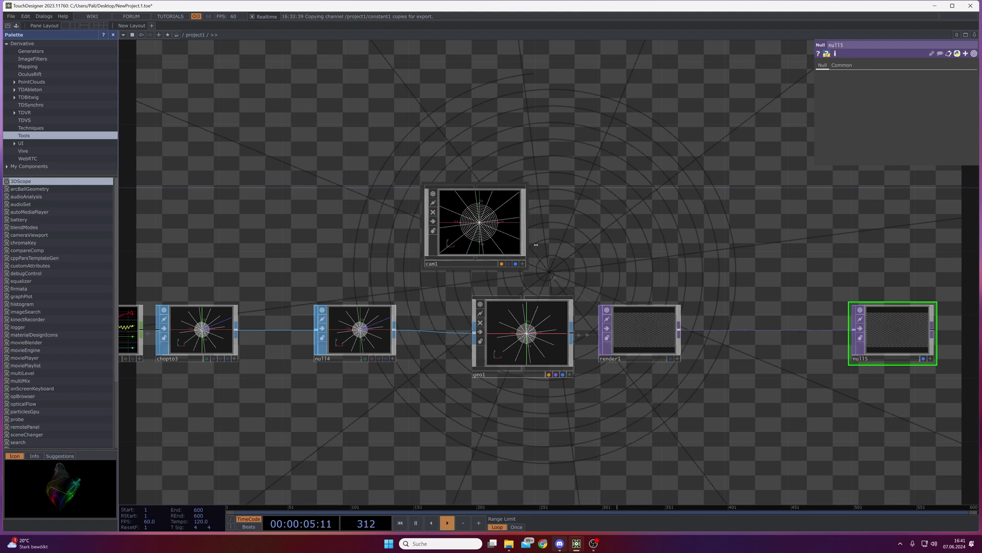
Set render1's resolution to 3840 x 2160 and its pixel format to 32-bit float (RGBA).
{"action": "left_click", "coordinate": [639, 330]}
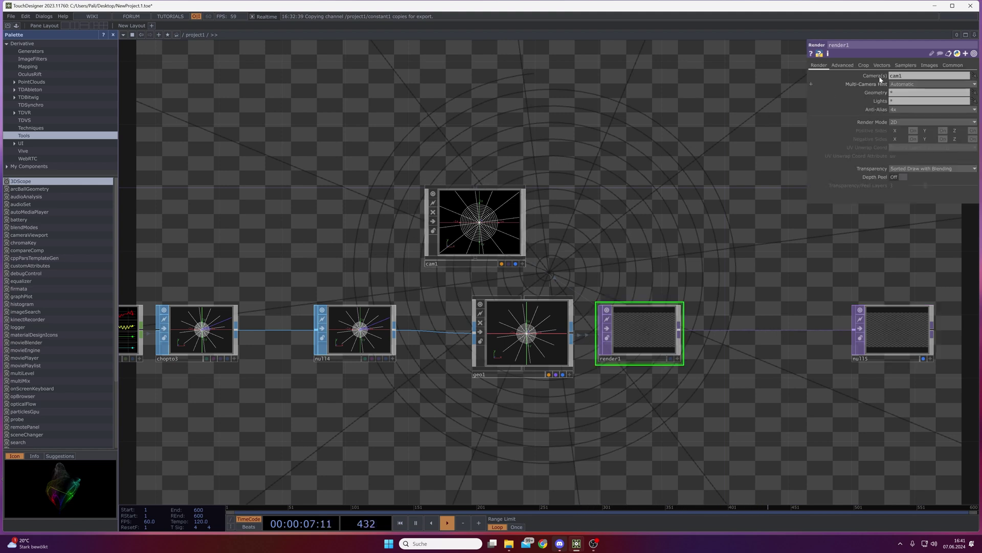
{"action": "left_click", "coordinate": [953, 66]}
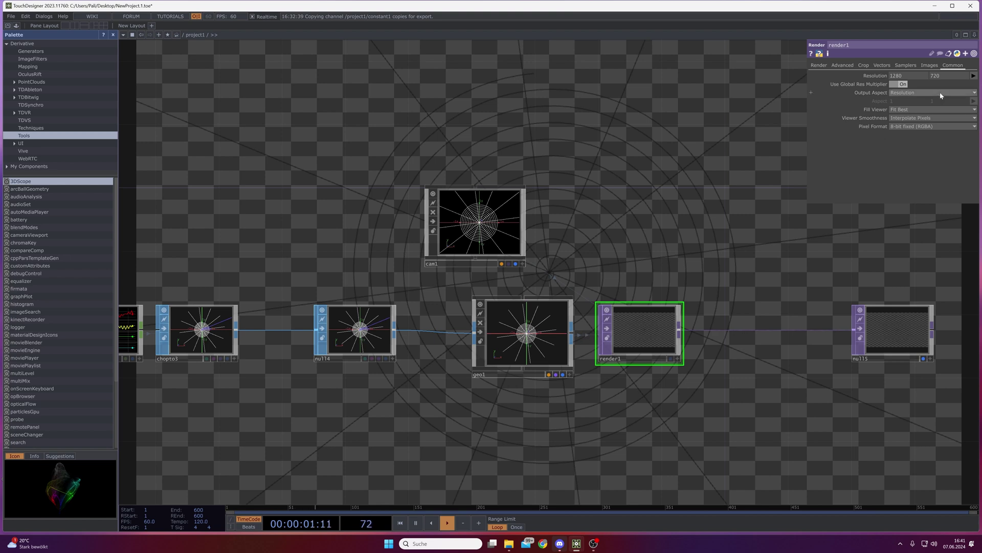
{"action": "left_click", "coordinate": [973, 75]}
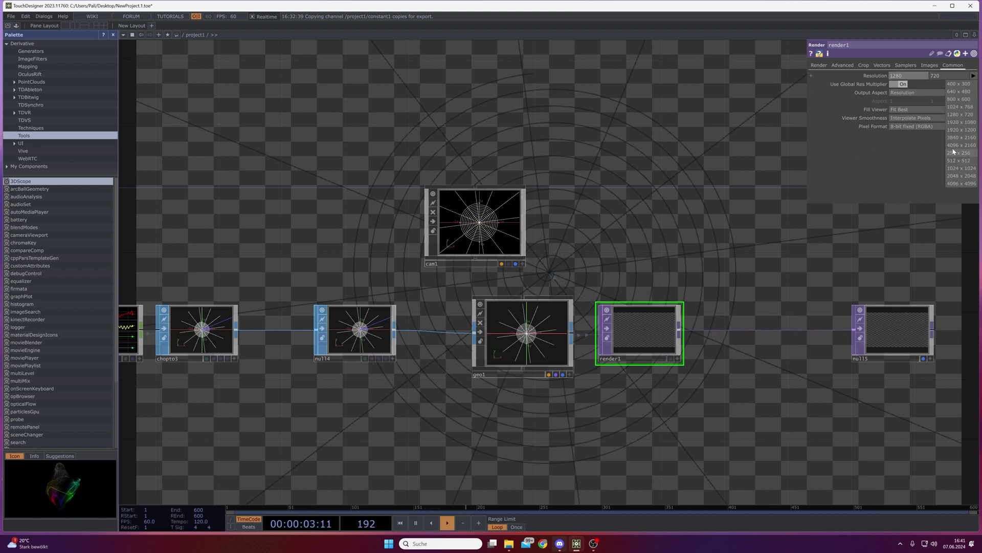
{"action": "left_click", "coordinate": [958, 137]}
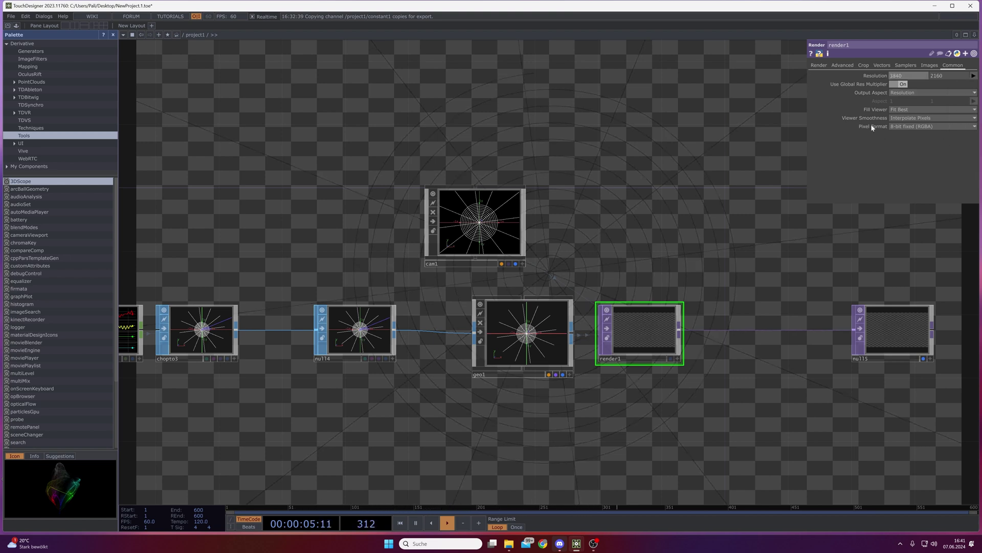
{"action": "left_click", "coordinate": [902, 128]}
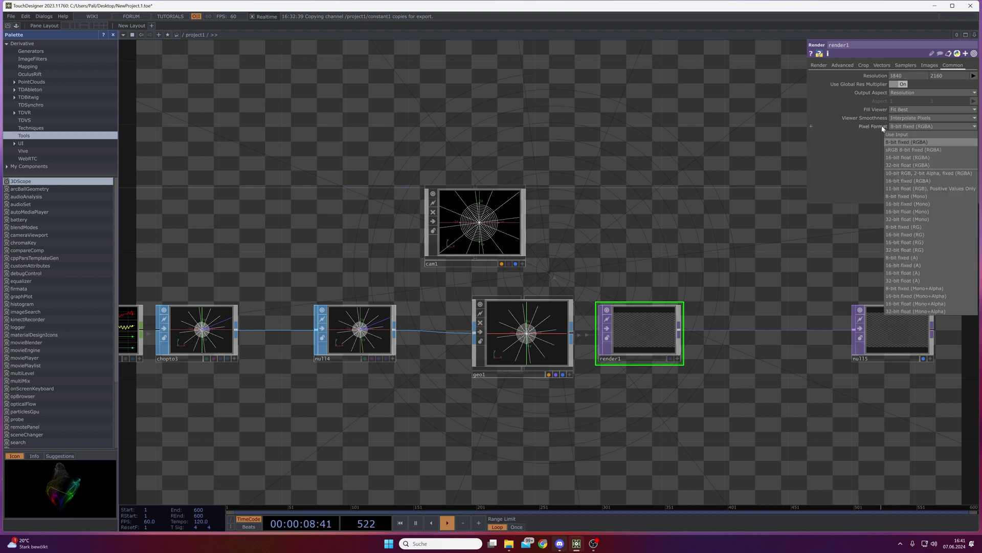
{"action": "left_click", "coordinate": [901, 165]}
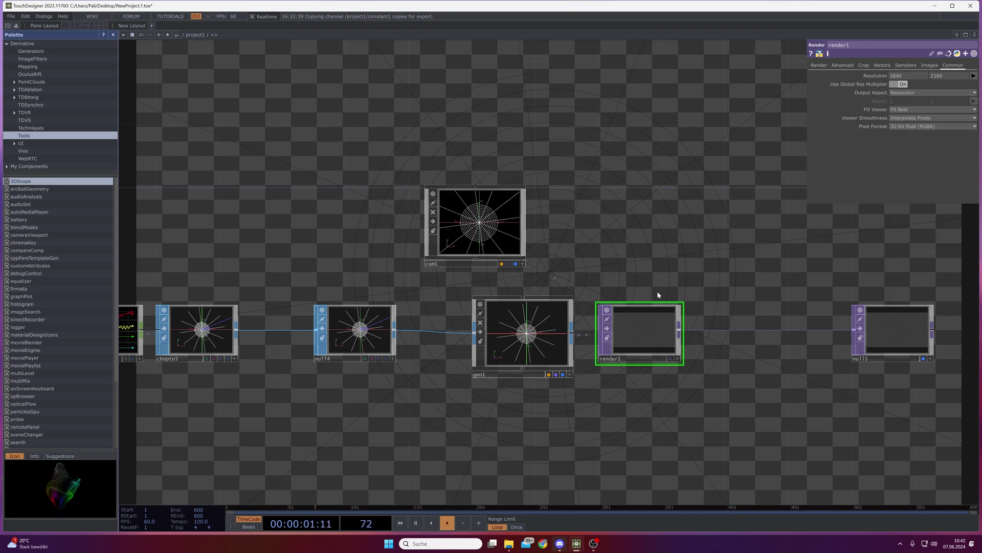
Add a Line MAT beside cam1 and assign it to geo1.
{"action": "left_click_drag", "start_coordinate": [478, 491], "coordinate": [503, 409]}
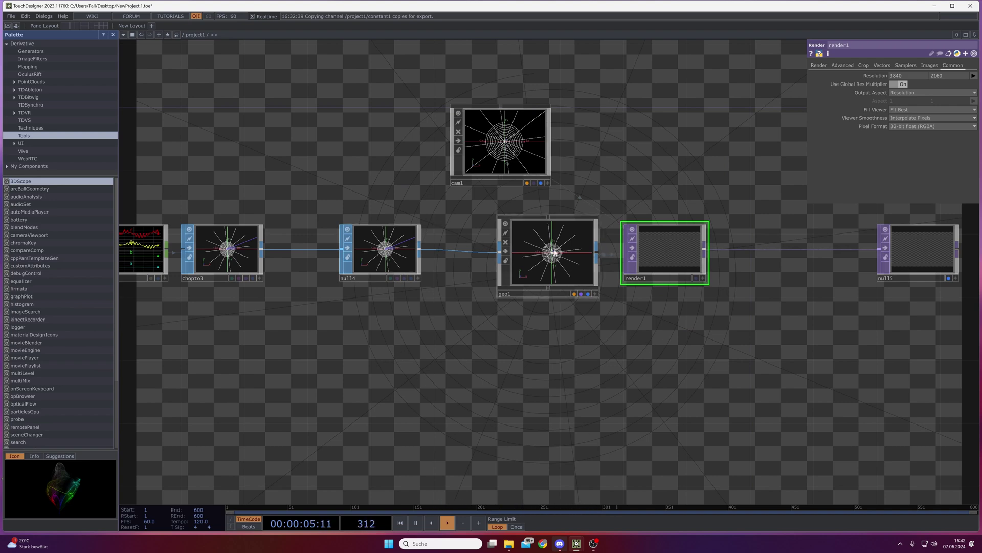
{"action": "left_click_drag", "start_coordinate": [636, 183], "coordinate": [576, 246]}
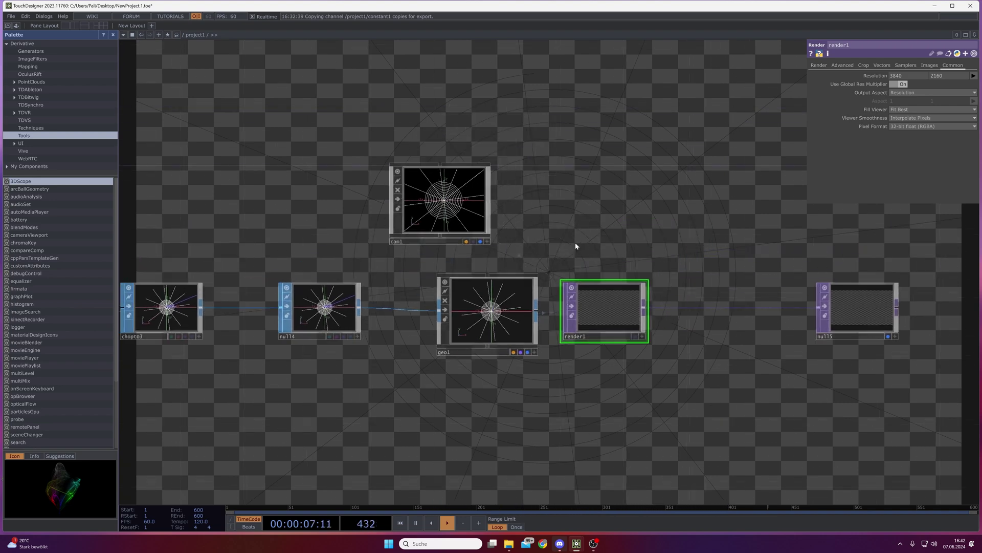
{"action": "key", "text": "Tab"}
{"action": "left_click", "coordinate": [481, 101]}
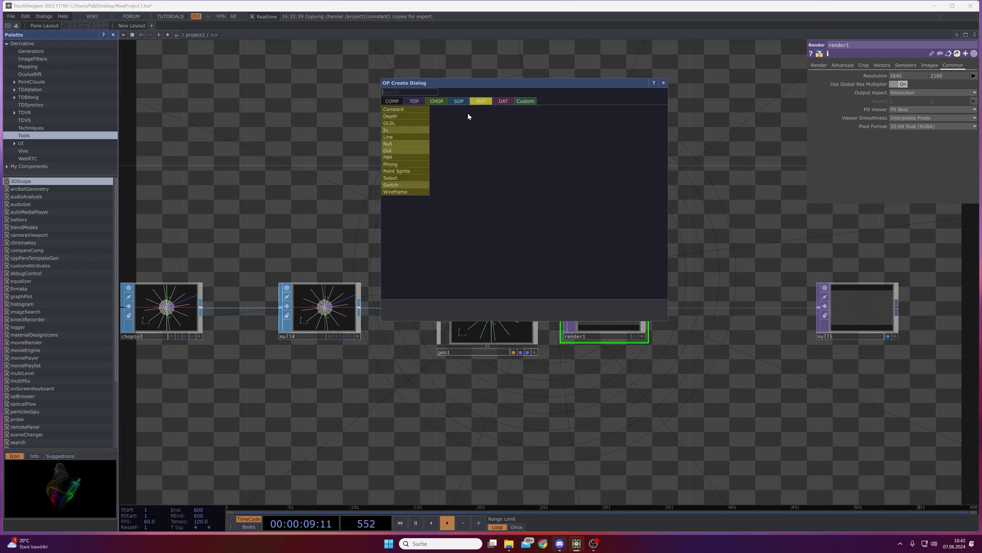
{"action": "left_click", "coordinate": [407, 144]}
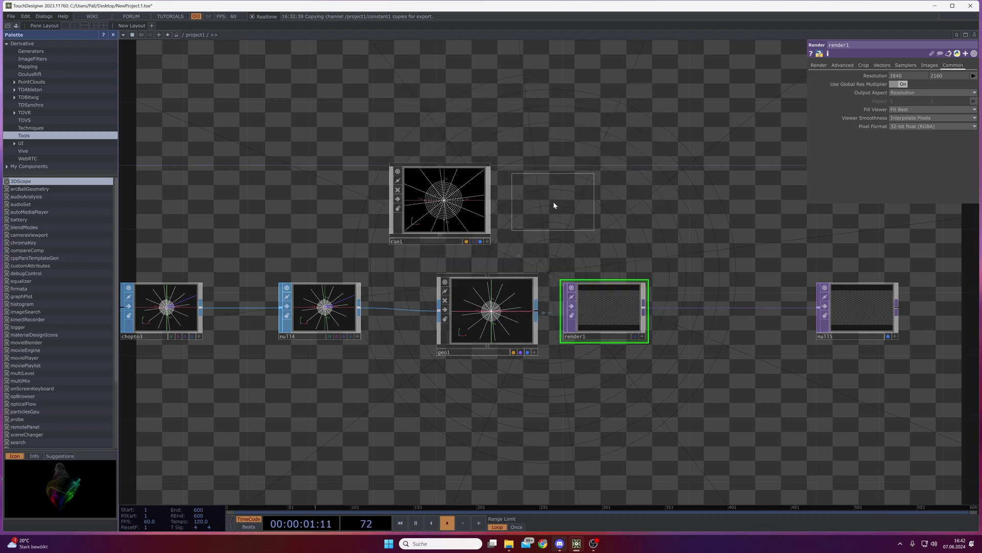
{"action": "left_click", "coordinate": [597, 358]}
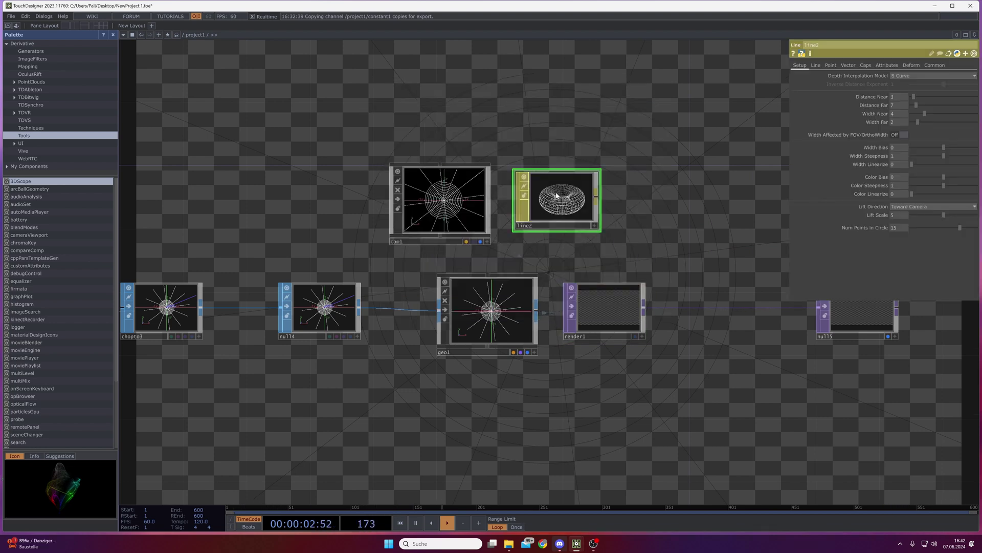
{"action": "left_click_drag", "start_coordinate": [557, 194], "coordinate": [502, 347]}
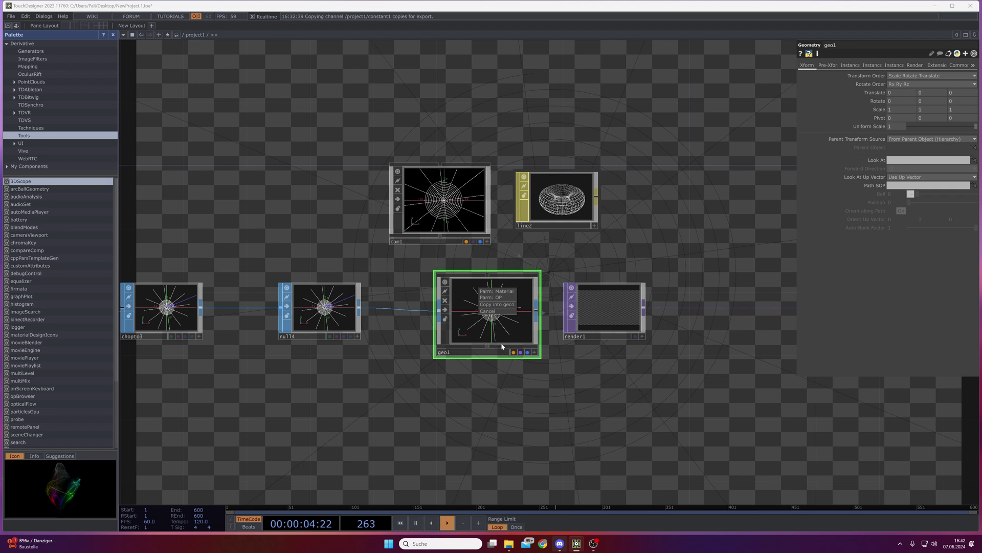
Assign the line2 material to geo1 and set its Width Far to 0.5 and Width Near to 1.
{"action": "left_click", "coordinate": [495, 292]}
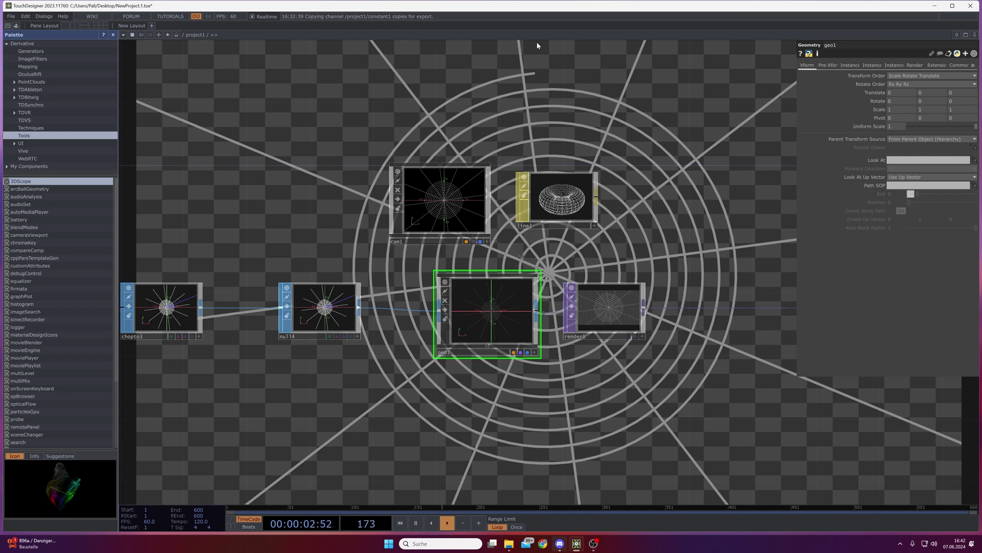
{"action": "left_click", "coordinate": [560, 202]}
{"action": "left_click_drag", "start_coordinate": [693, 307], "coordinate": [569, 165]}
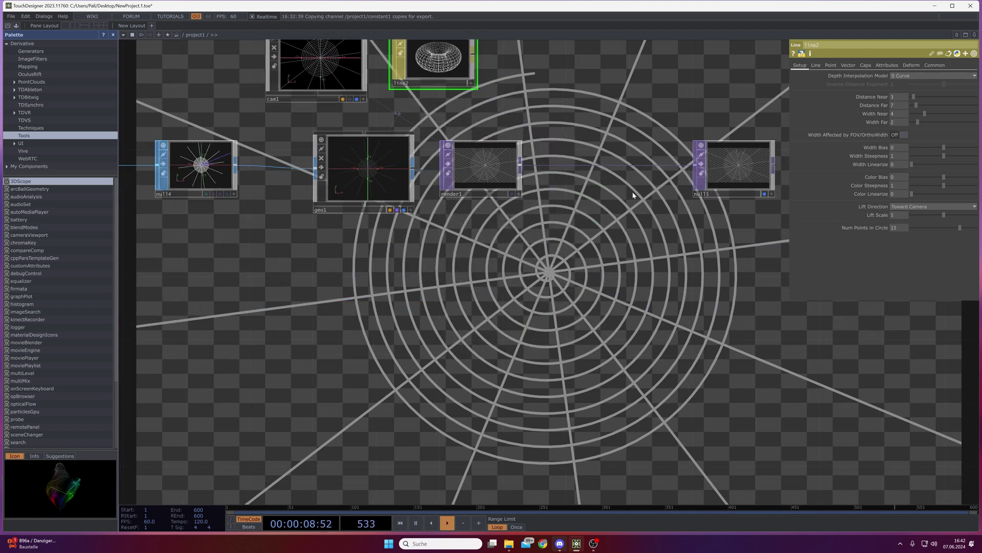
{"action": "left_click", "coordinate": [901, 123]}
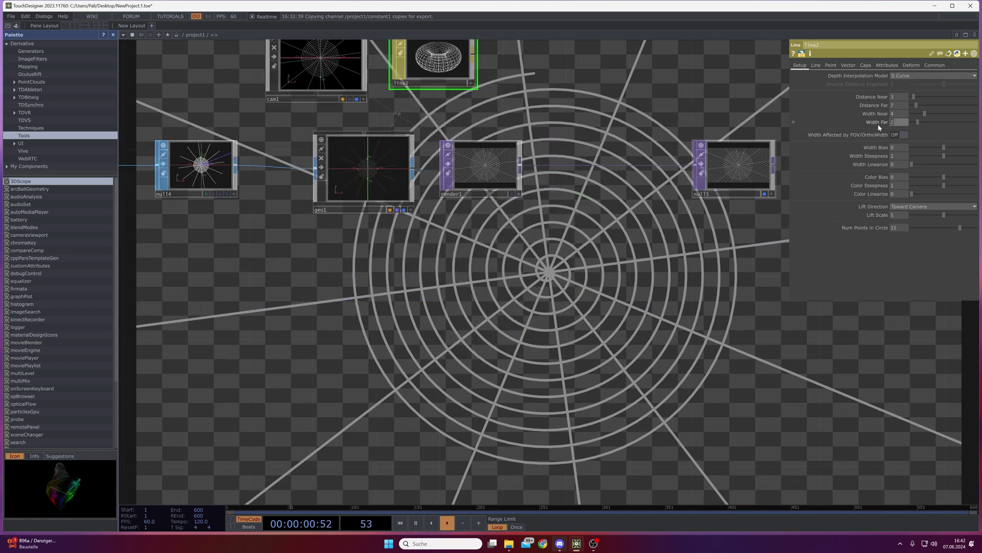
{"action": "type", "text": ".5"}
{"action": "left_click", "coordinate": [892, 117]}
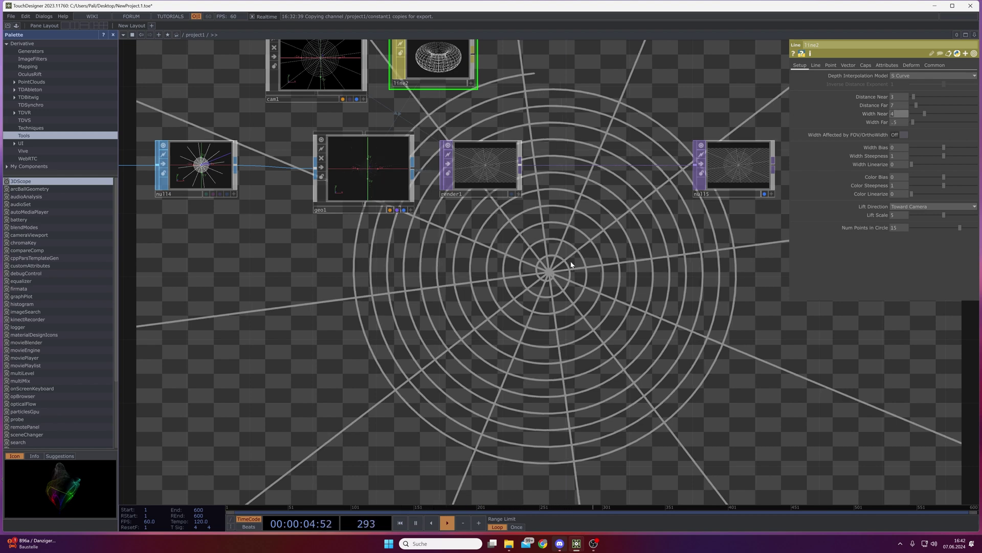
{"action": "type", "text": "1"}
{"action": "key", "text": "Return"}
Set both the Line Near Color and Line Far Color of the line2 material to white.
{"action": "left_click_drag", "start_coordinate": [543, 102], "coordinate": [554, 223]}
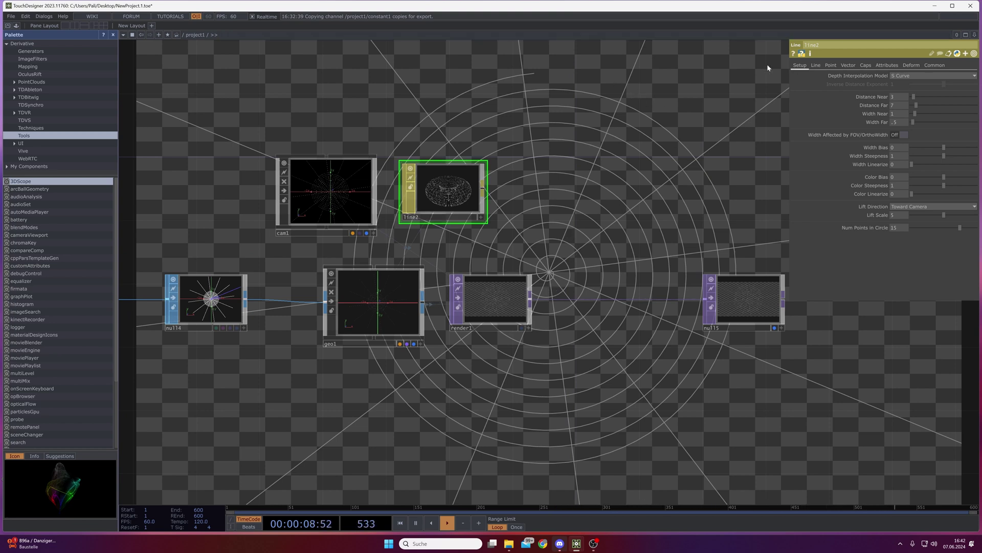
{"action": "left_click", "coordinate": [816, 66]}
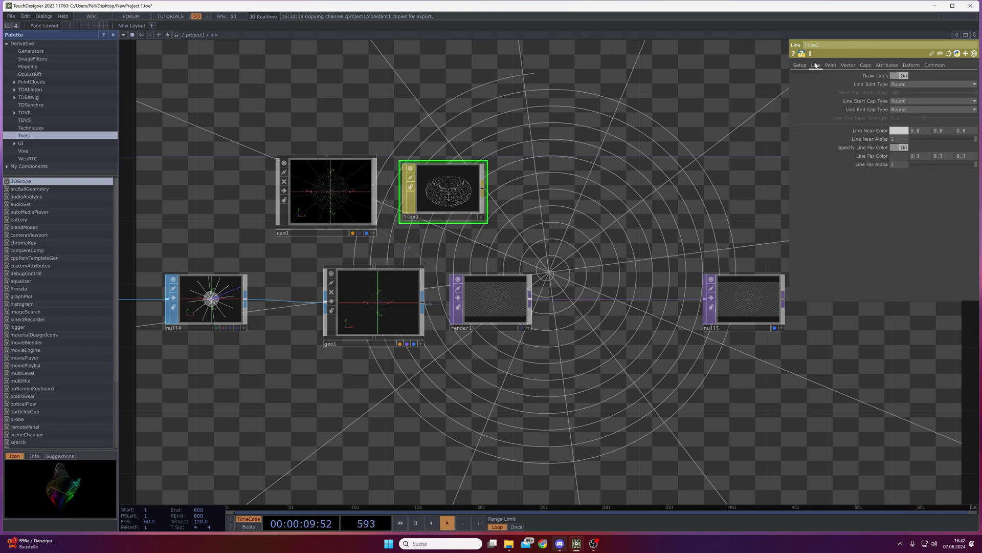
{"action": "left_click", "coordinate": [900, 132]}
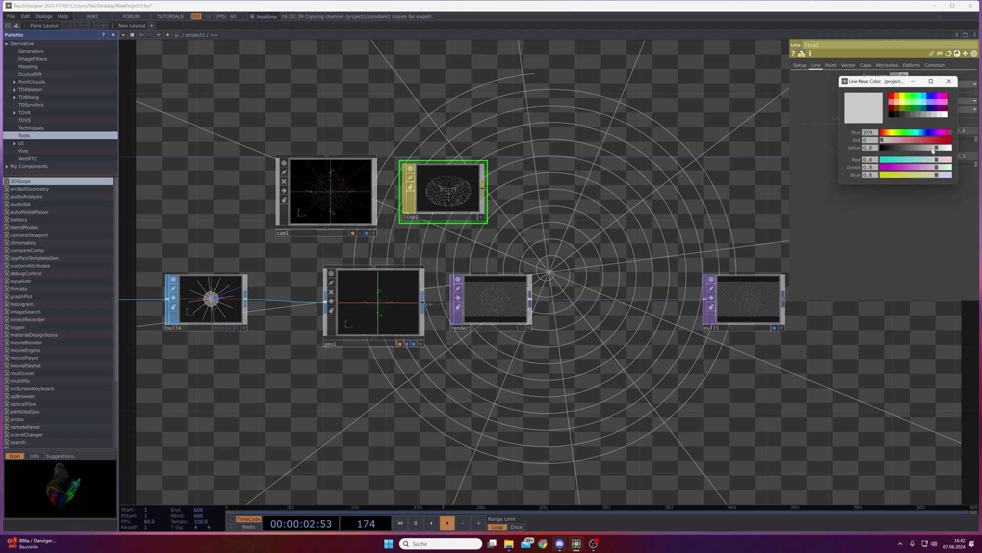
{"action": "left_click", "coordinate": [947, 118]}
{"action": "left_click", "coordinate": [949, 81]}
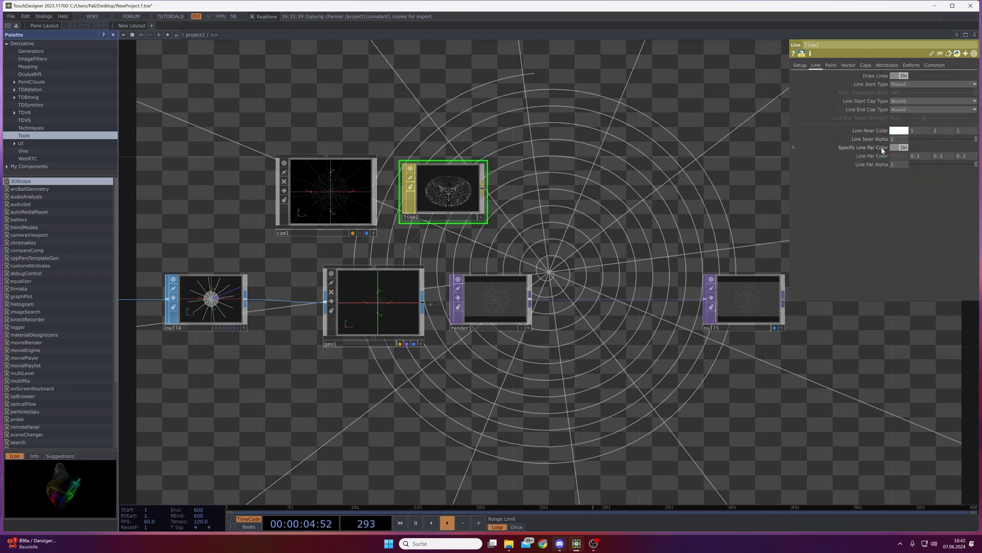
{"action": "left_click", "coordinate": [897, 156]}
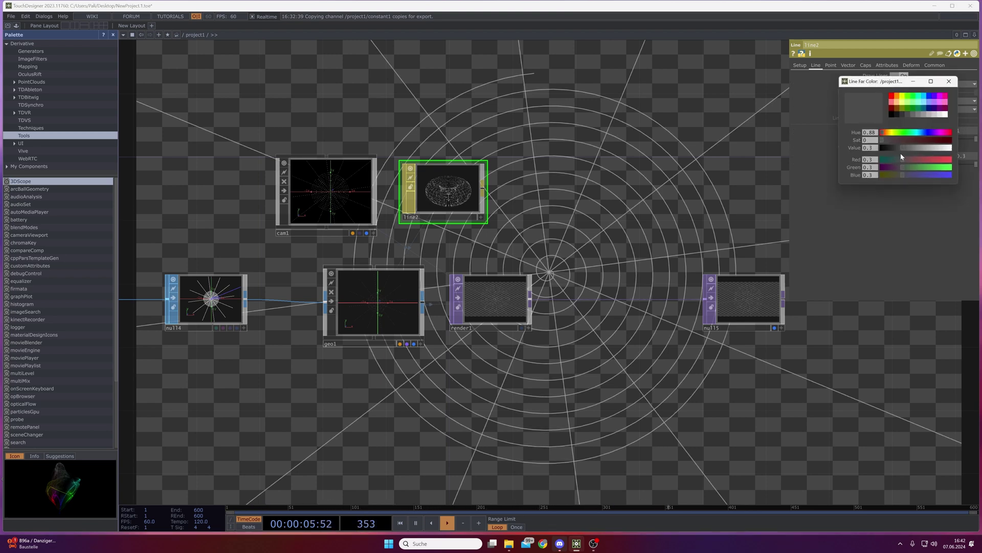
{"action": "left_click", "coordinate": [946, 101]}
{"action": "left_click", "coordinate": [948, 114]}
{"action": "left_click", "coordinate": [950, 81]}
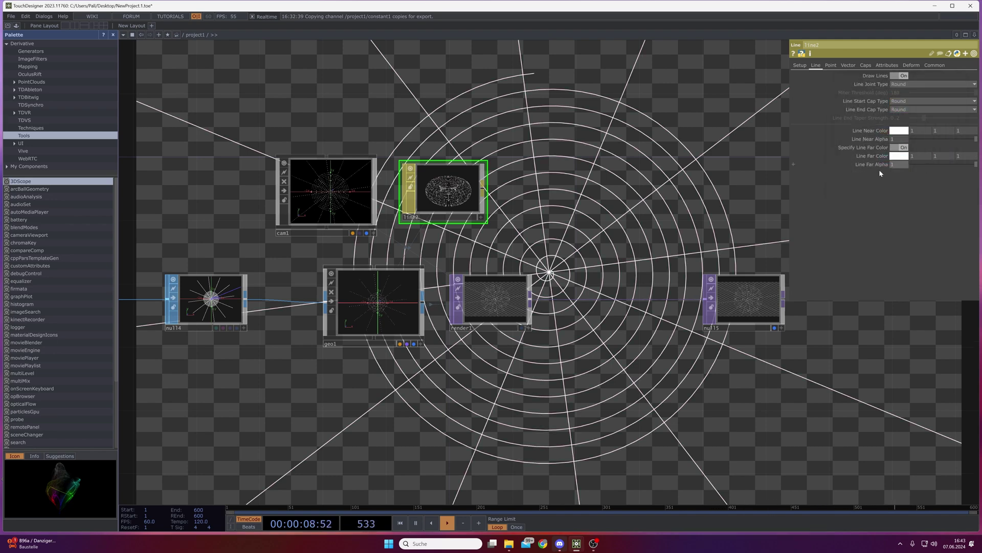
Select null3 and all operators downstream of it and shift them away from chopto2 to make room in the chain.
{"action": "left_click_drag", "start_coordinate": [435, 443], "coordinate": [731, 272]}
{"action": "left_click_drag", "start_coordinate": [409, 263], "coordinate": [529, 378]}
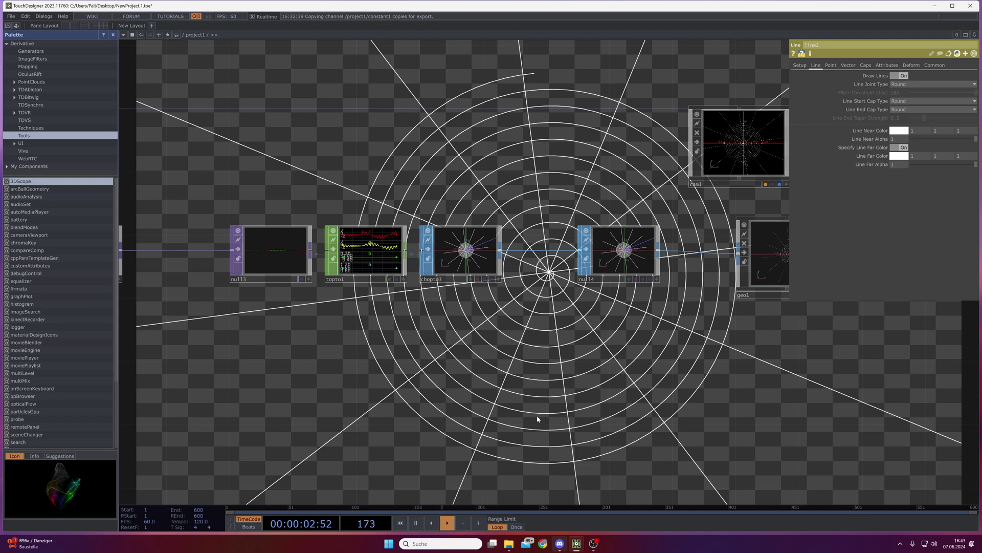
{"action": "scroll", "coordinate": [477, 392], "scroll_direction": "down", "scroll_amount": 3}
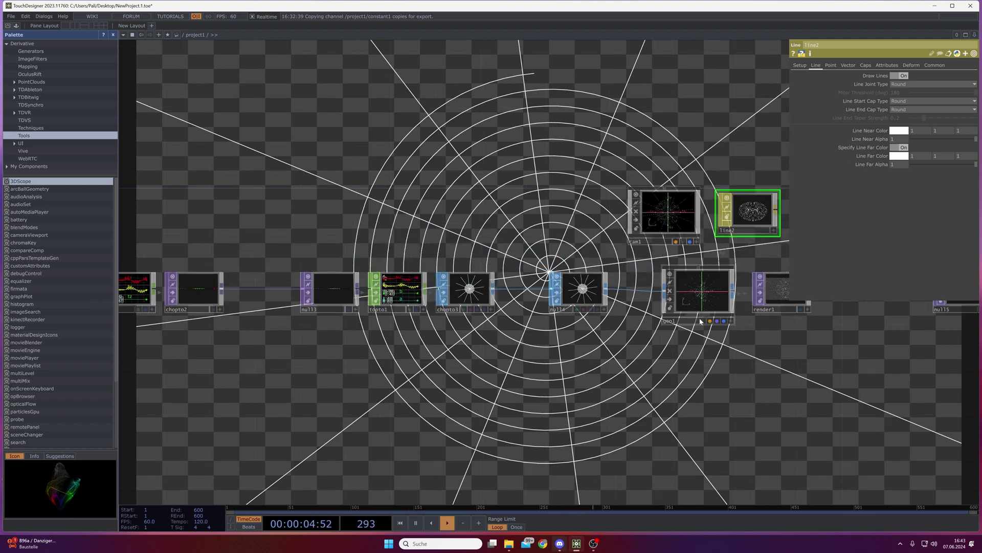
{"action": "scroll", "coordinate": [703, 327], "scroll_direction": "down", "scroll_amount": 2}
{"action": "left_click_drag", "start_coordinate": [702, 385], "coordinate": [646, 399]}
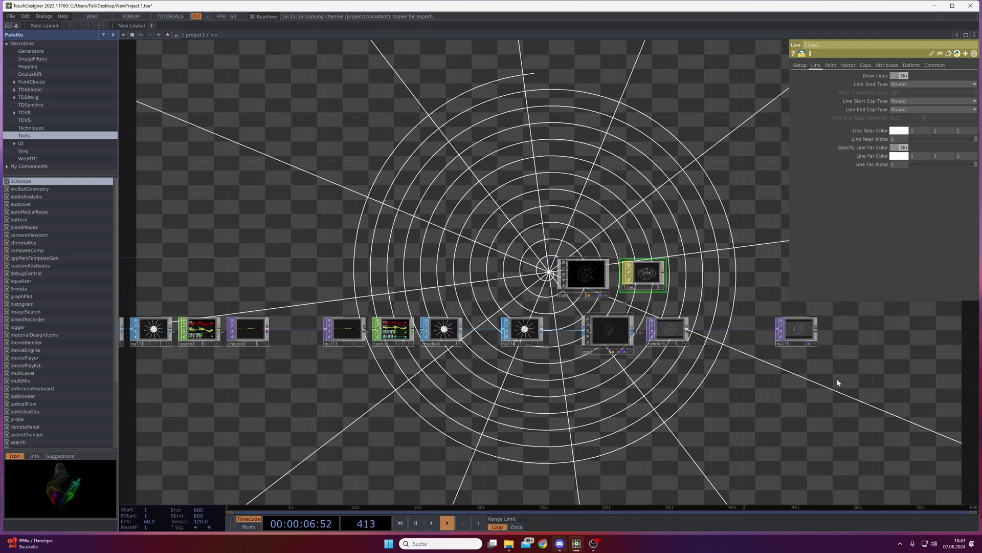
{"action": "left_click_drag", "start_coordinate": [846, 397], "coordinate": [339, 245]}
{"action": "left_click_drag", "start_coordinate": [347, 330], "coordinate": [445, 330]}
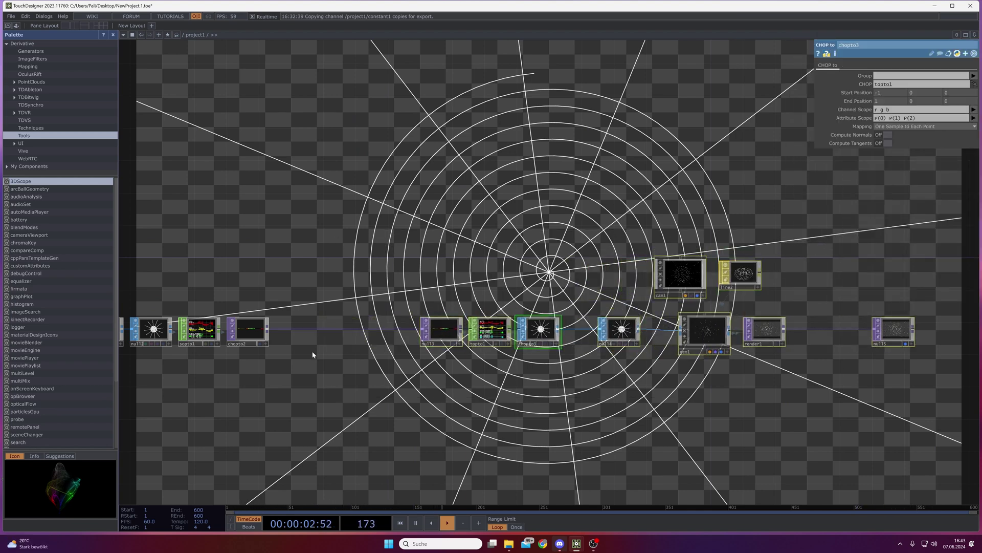
Insert a Noise TOP between chopto2 and null3, and also connect chopto2 to the noise's second input.
{"action": "mouse_move", "coordinate": [353, 364]}
{"action": "left_mouse_down"}
{"action": "mouse_move", "coordinate": [373, 362]}
{"action": "mouse_move", "coordinate": [377, 375]}
{"action": "left_mouse_up"}
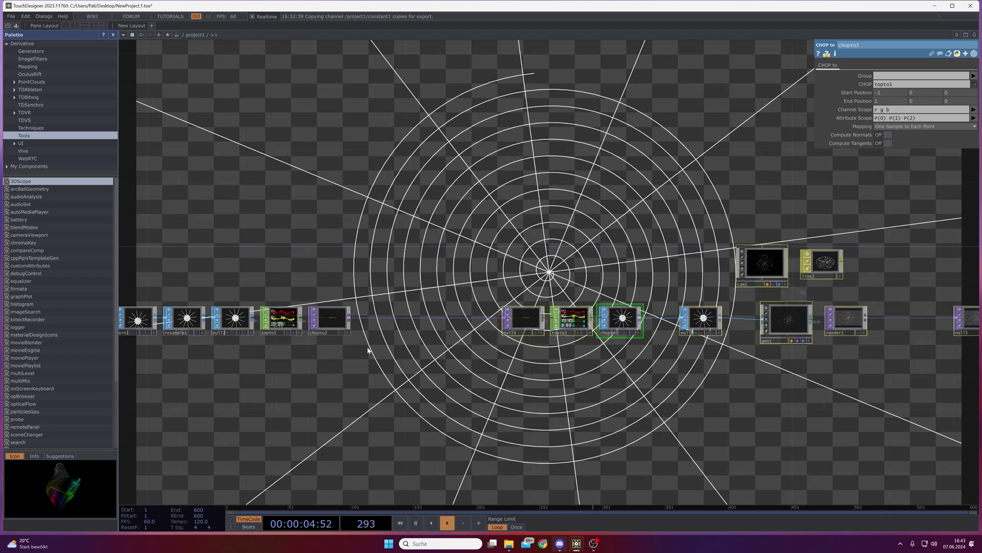
{"action": "scroll", "coordinate": [364, 361], "scroll_direction": "up", "scroll_amount": 3}
{"action": "right_click", "coordinate": [367, 285]}
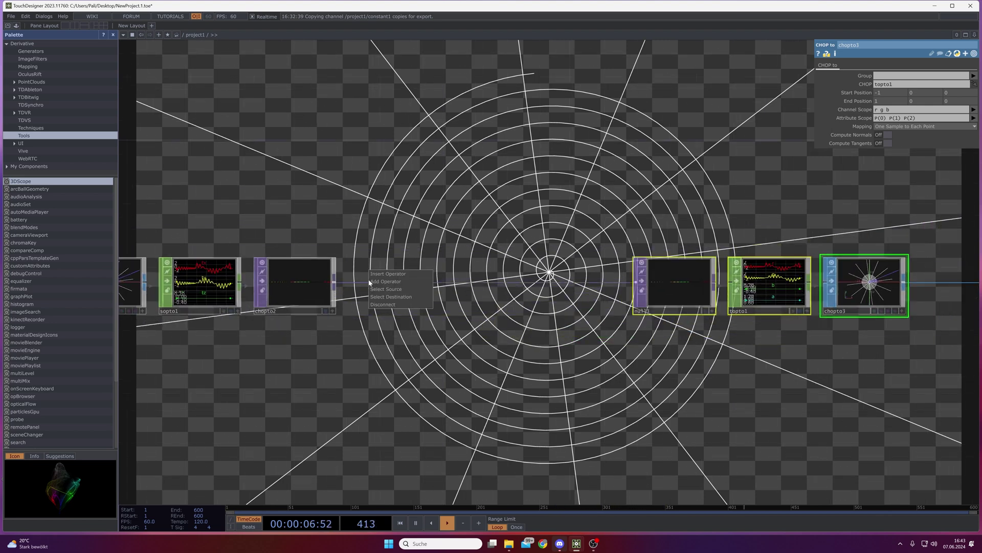
{"action": "left_click", "coordinate": [378, 274]}
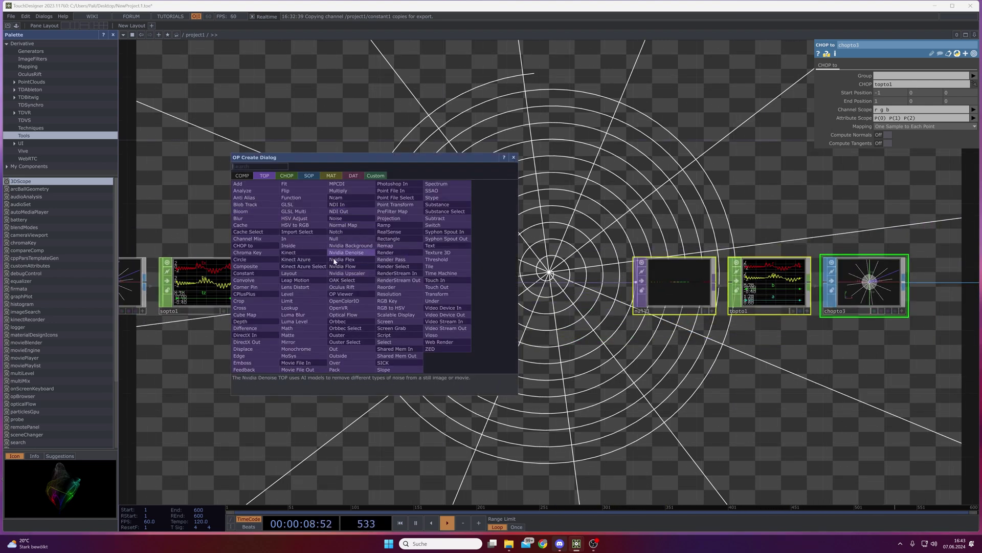
{"action": "left_click", "coordinate": [340, 218]}
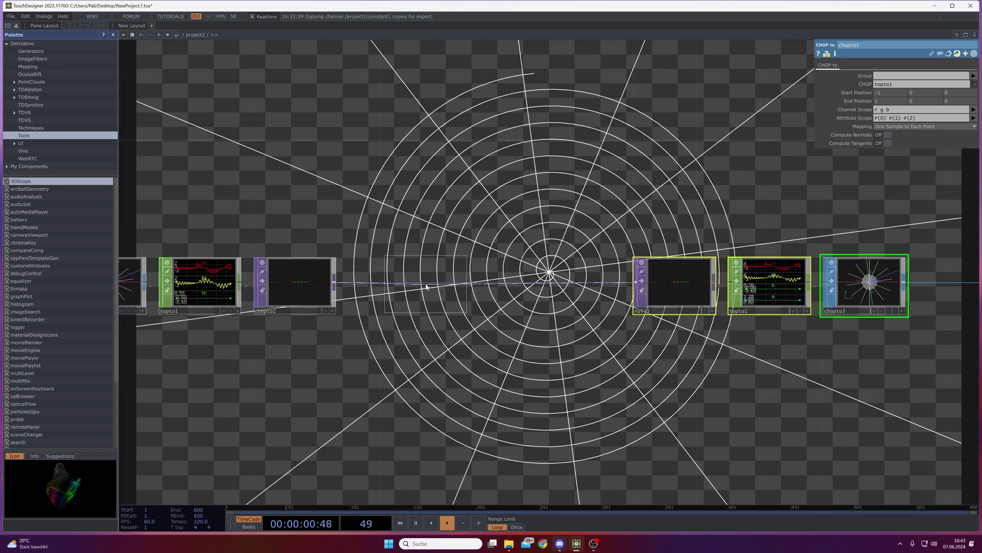
{"action": "left_click", "coordinate": [418, 284]}
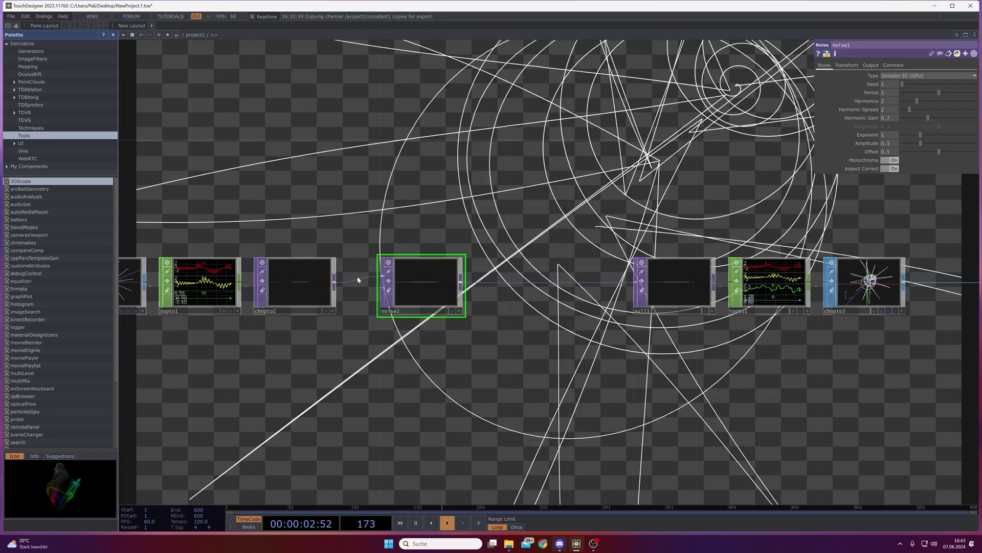
{"action": "scroll", "coordinate": [352, 275], "scroll_direction": "up", "scroll_amount": 2}
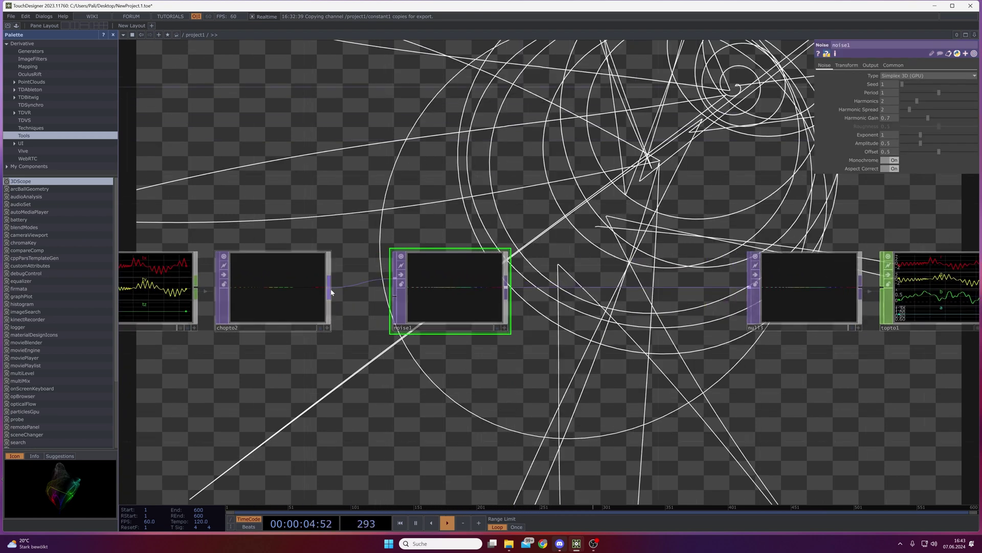
{"action": "left_click_drag", "start_coordinate": [333, 290], "coordinate": [395, 296]}
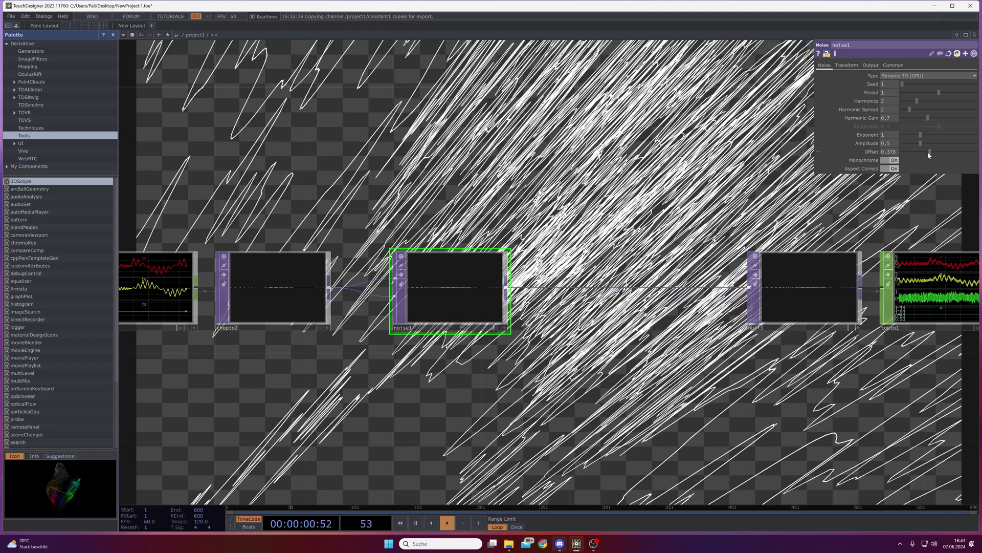
Set the noise1 Offset to 0 and its Amplitude to 0.01.
{"action": "left_click", "coordinate": [890, 152]}
{"action": "type", "text": "0"}
{"action": "key", "text": "Return"}
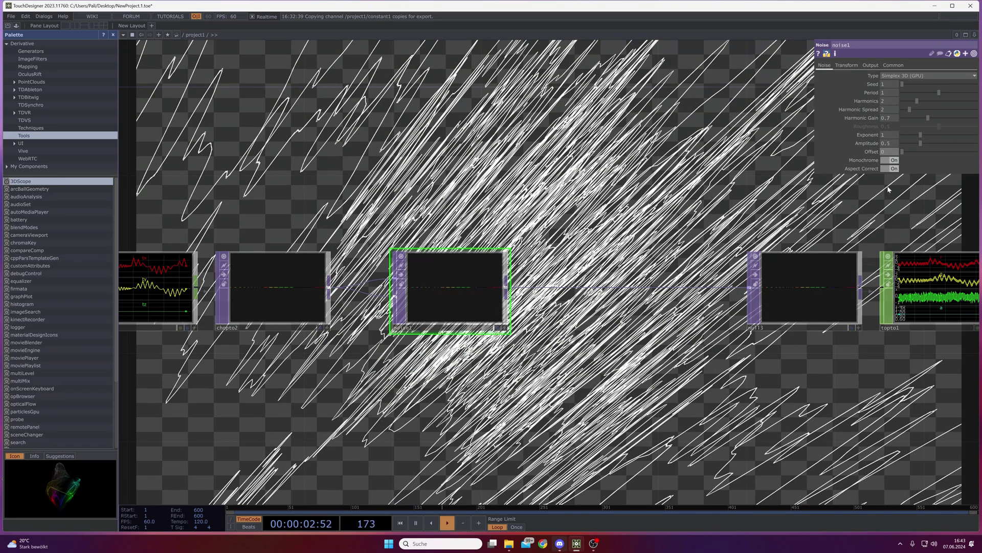
{"action": "left_click_drag", "start_coordinate": [920, 144], "coordinate": [895, 143]}
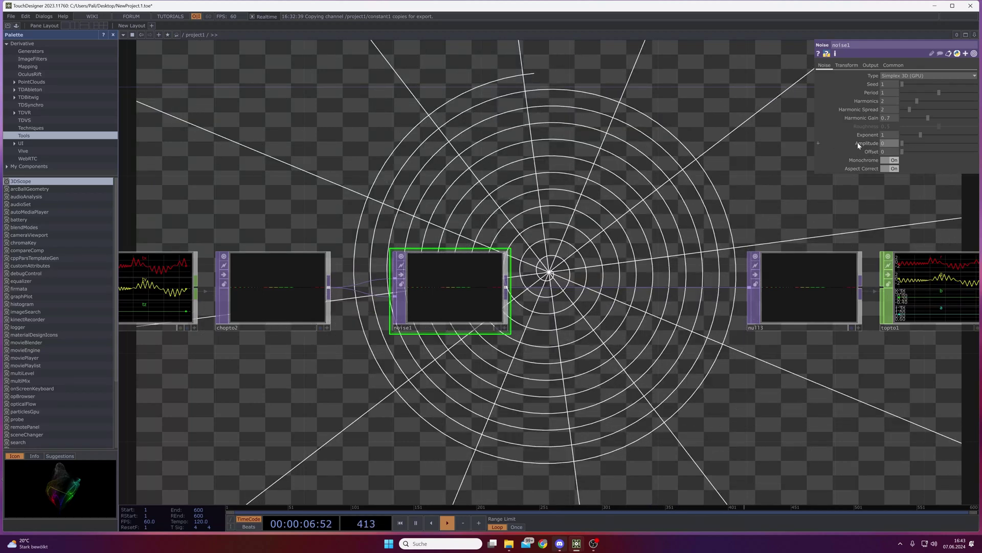
{"action": "mouse_move", "coordinate": [858, 146]}
{"action": "middle_mouse_down"}
{"action": "mouse_move", "coordinate": [869, 136]}
{"action": "mouse_move", "coordinate": [862, 132]}
{"action": "middle_mouse_up"}
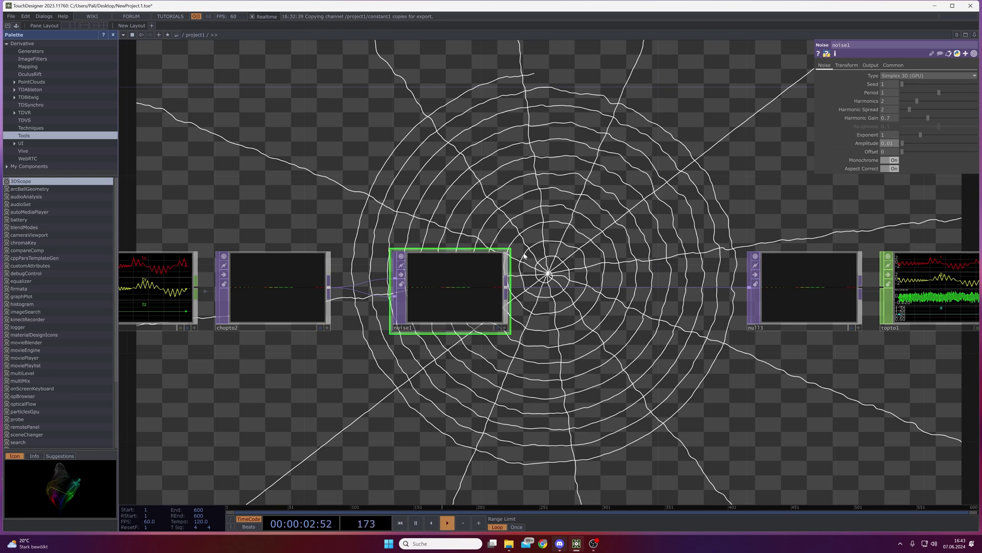
Compare the web with noise1's Monochrome option on and off, and leave Monochrome off.
{"action": "left_click_drag", "start_coordinate": [492, 445], "coordinate": [515, 381]}
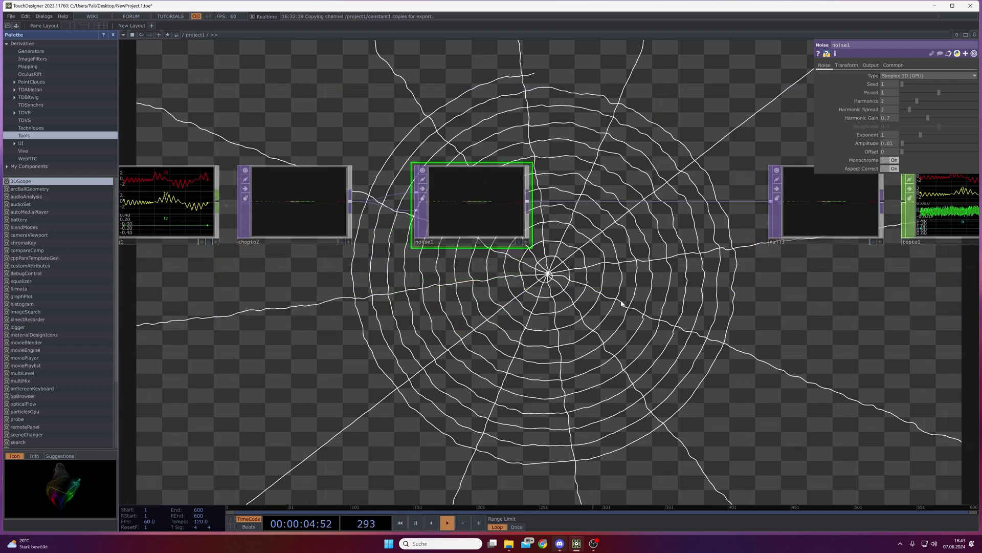
{"action": "left_click_drag", "start_coordinate": [631, 275], "coordinate": [661, 223]}
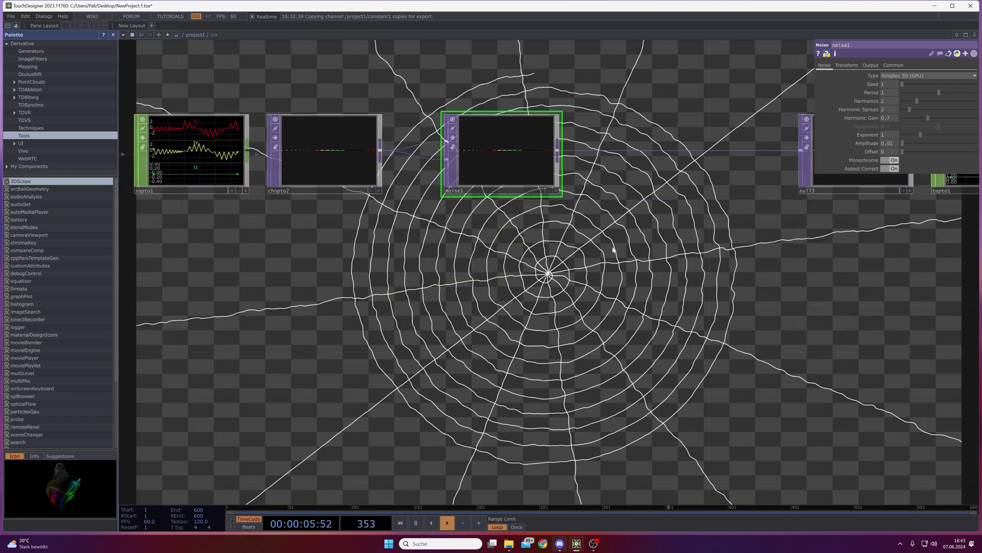
{"action": "left_click", "coordinate": [886, 162]}
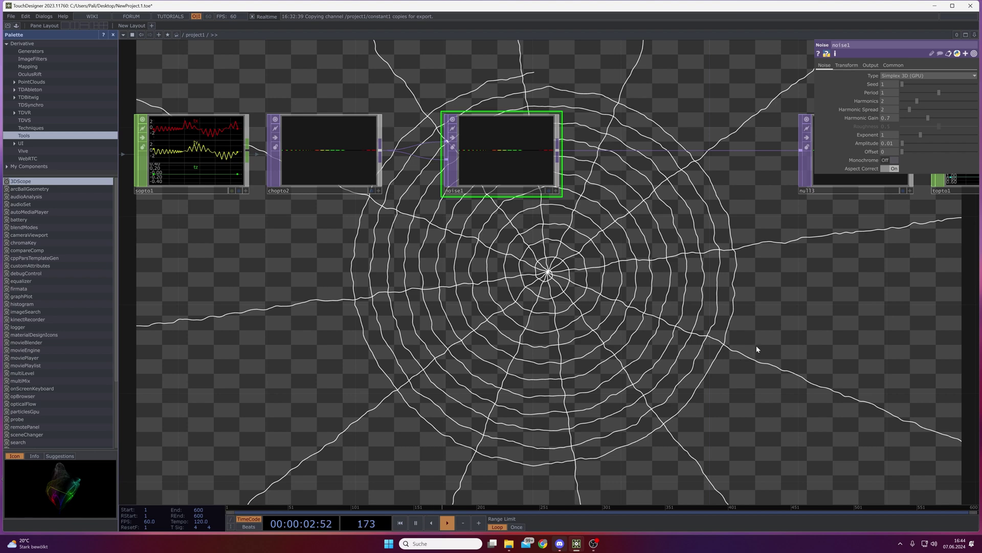
{"action": "left_click", "coordinate": [888, 160]}
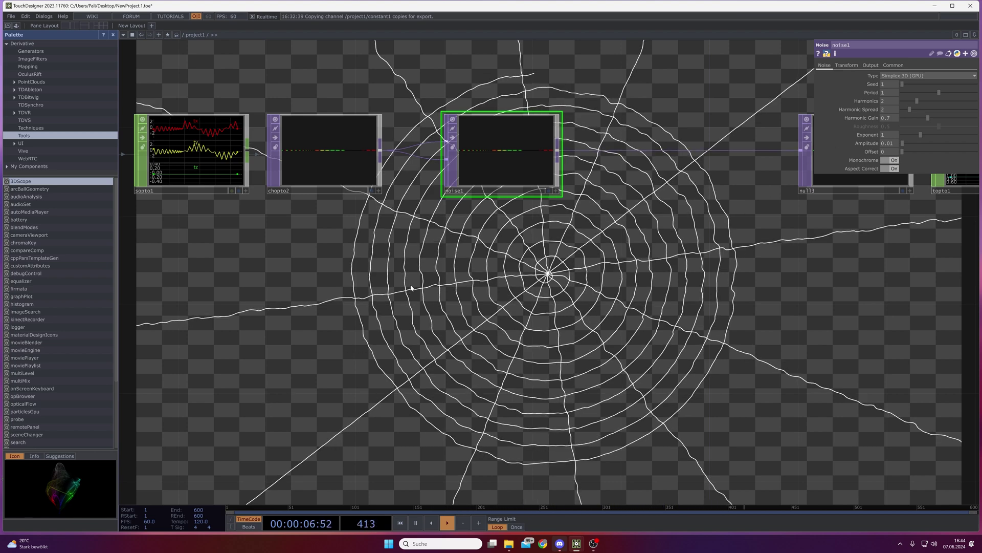
{"action": "left_click", "coordinate": [889, 160]}
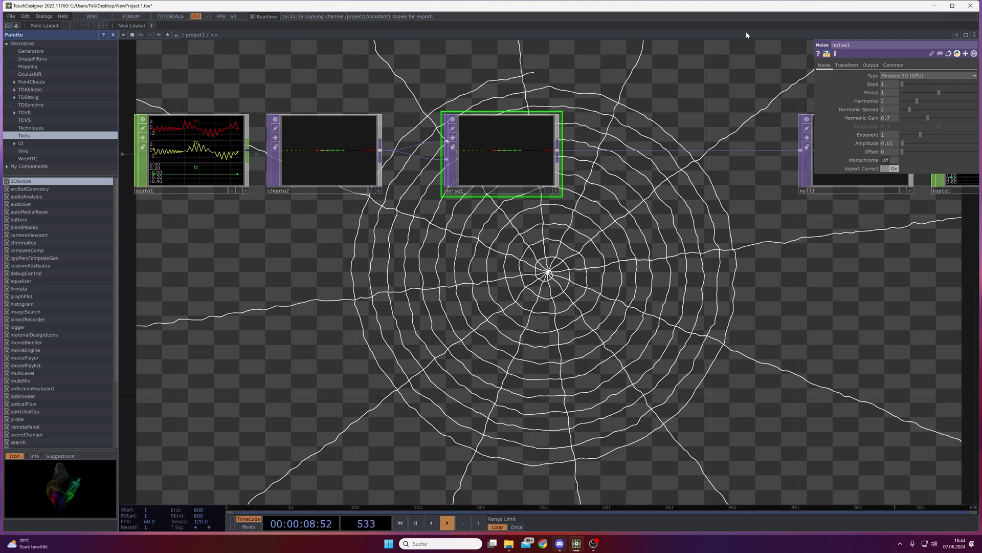
Set the noise1 Period to about 1.46 and its Harmonics to 1.
{"action": "left_click_drag", "start_coordinate": [670, 217], "coordinate": [659, 323]}
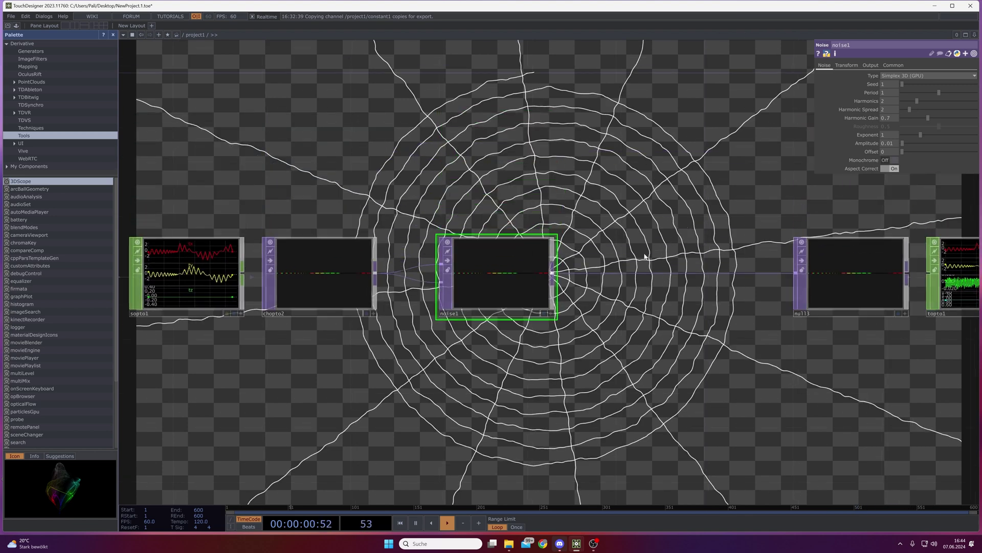
{"action": "left_click_drag", "start_coordinate": [459, 407], "coordinate": [587, 386]}
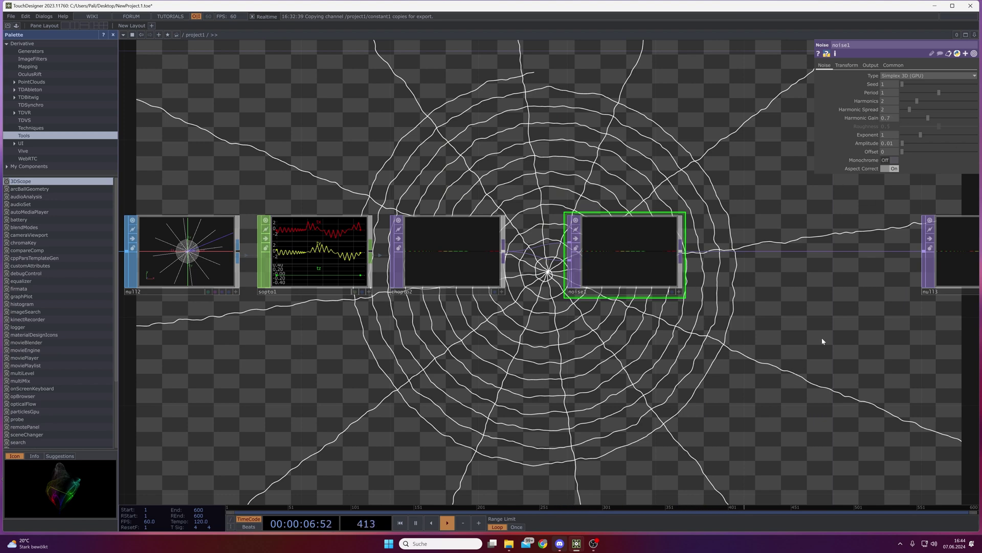
{"action": "left_click_drag", "start_coordinate": [917, 101], "coordinate": [959, 94]}
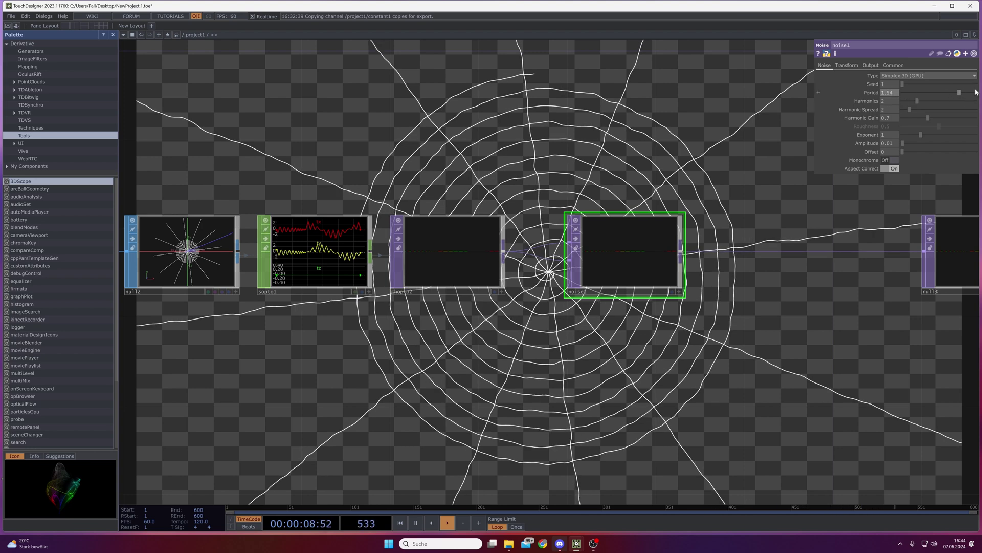
{"action": "left_click_drag", "start_coordinate": [959, 93], "coordinate": [904, 102]}
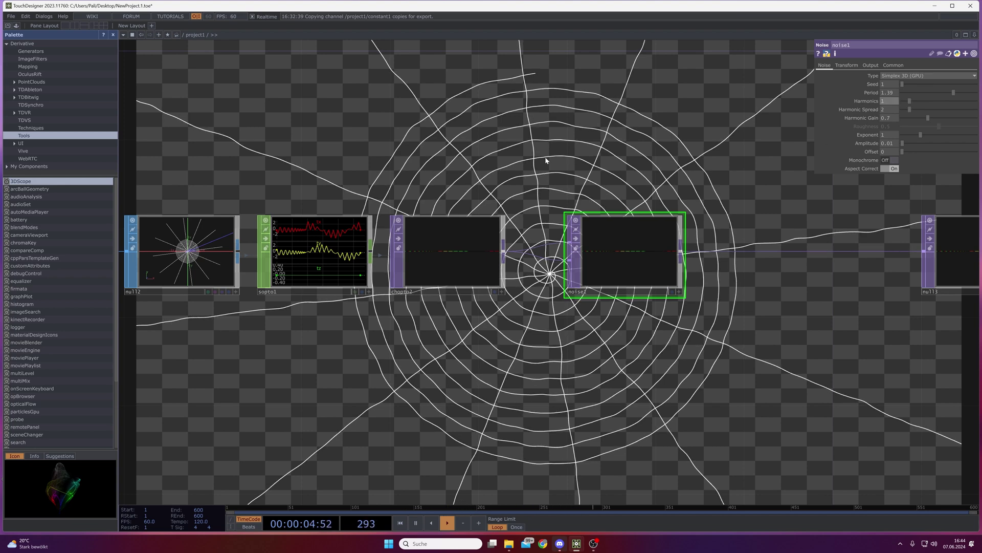
{"action": "middle_click_drag", "start_coordinate": [572, 278], "coordinate": [532, 264]}
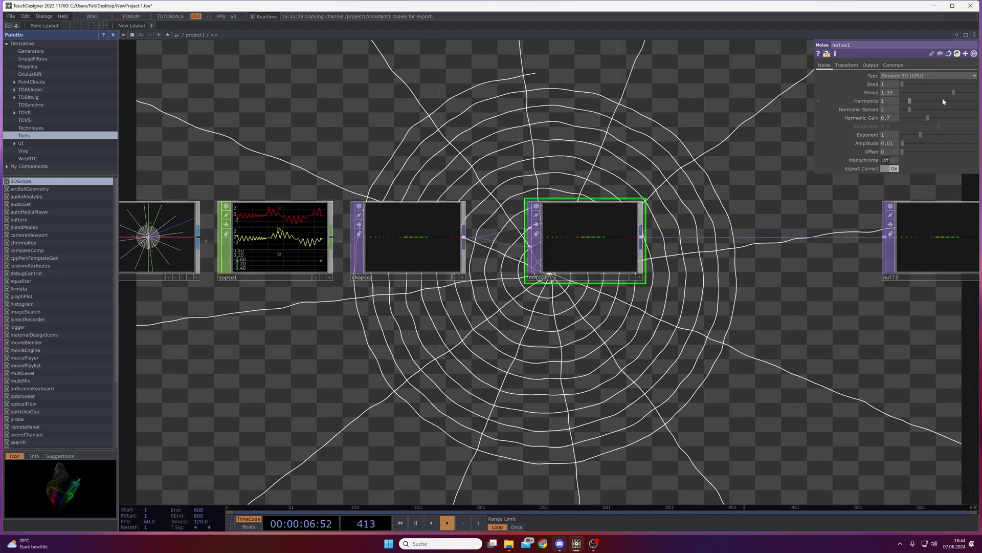
{"action": "left_click_drag", "start_coordinate": [953, 93], "coordinate": [958, 96]}
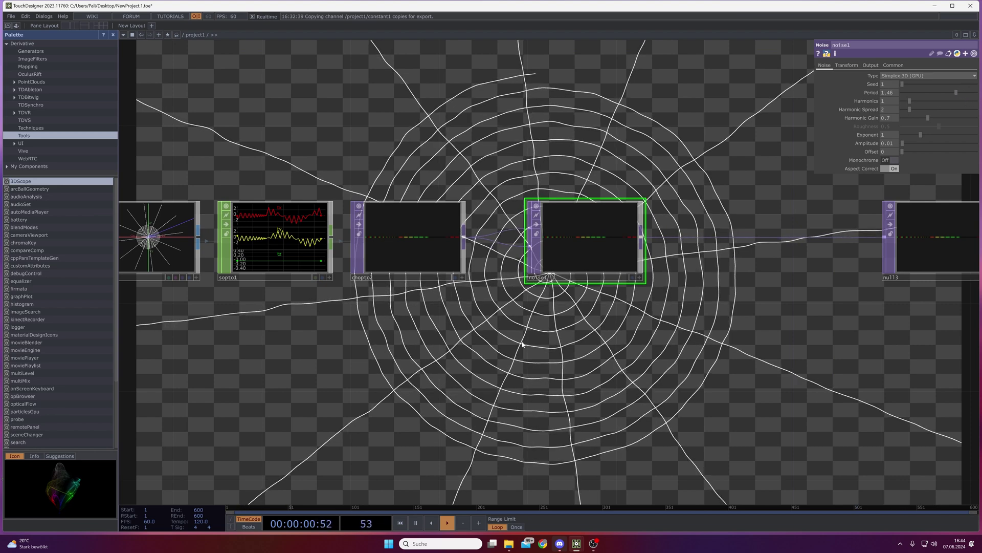
Move noise1 closer to chopto2 and insert a second Noise TOP between noise1 and null3.
{"action": "middle_click_drag", "start_coordinate": [521, 331], "coordinate": [529, 200]}
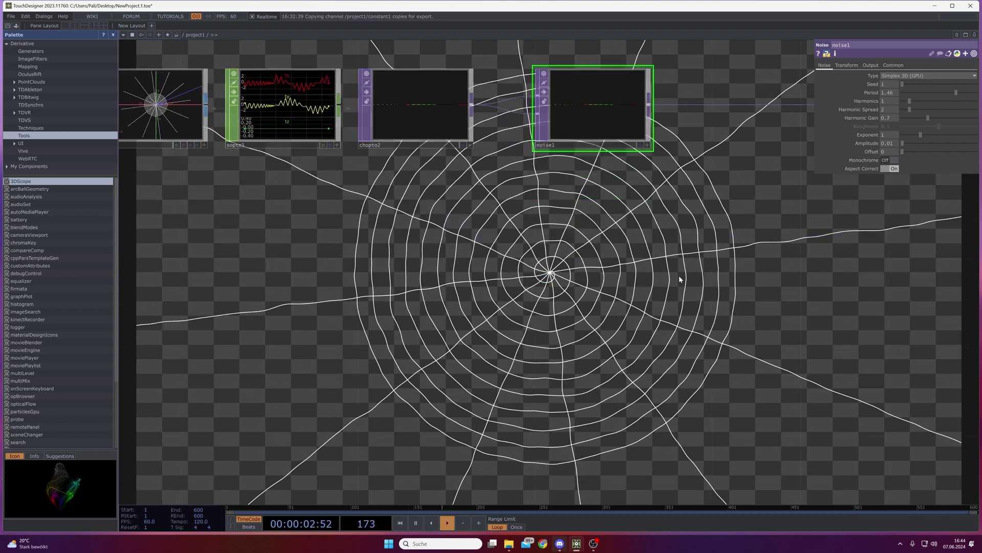
{"action": "middle_click_drag", "start_coordinate": [679, 278], "coordinate": [561, 385]}
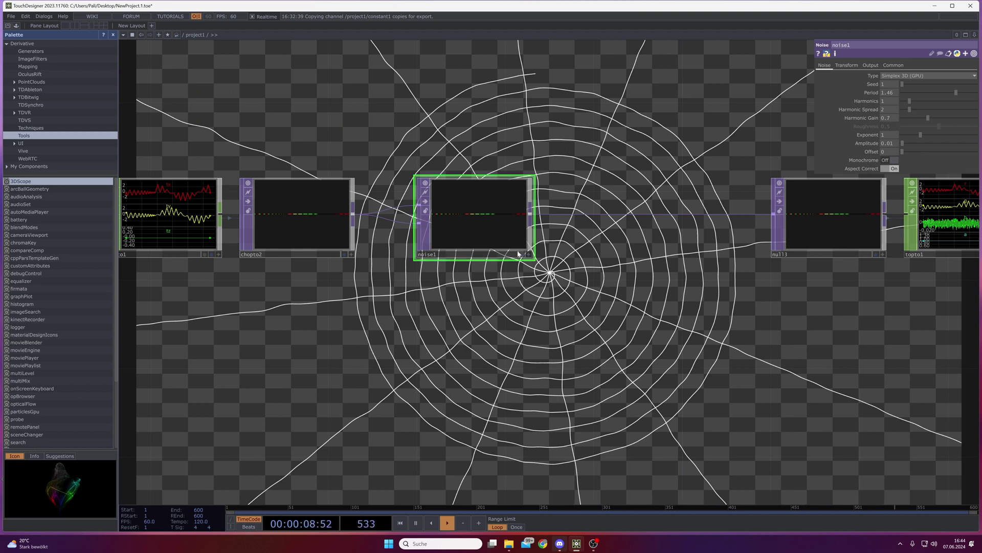
{"action": "left_click_drag", "start_coordinate": [492, 214], "coordinate": [488, 217]}
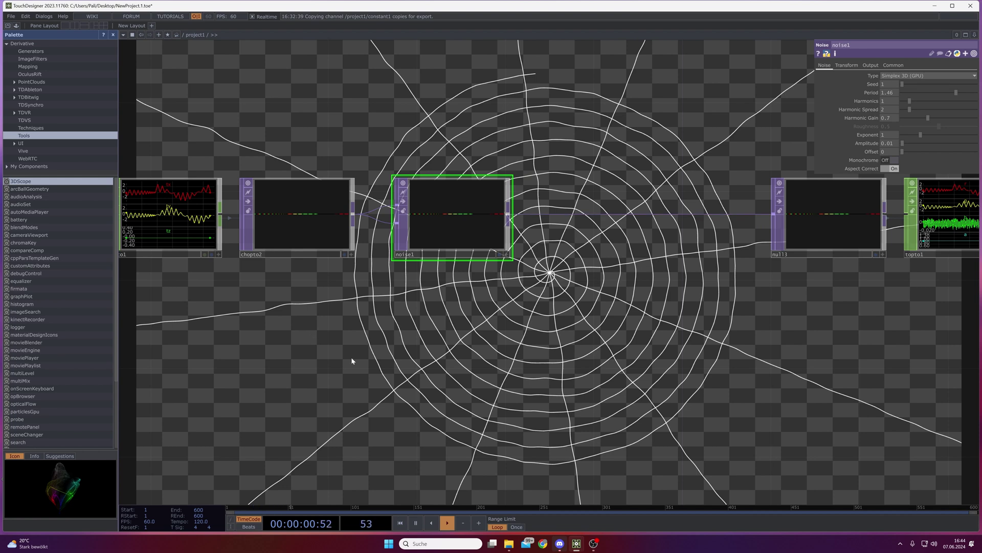
{"action": "left_click_drag", "start_coordinate": [605, 267], "coordinate": [550, 278]}
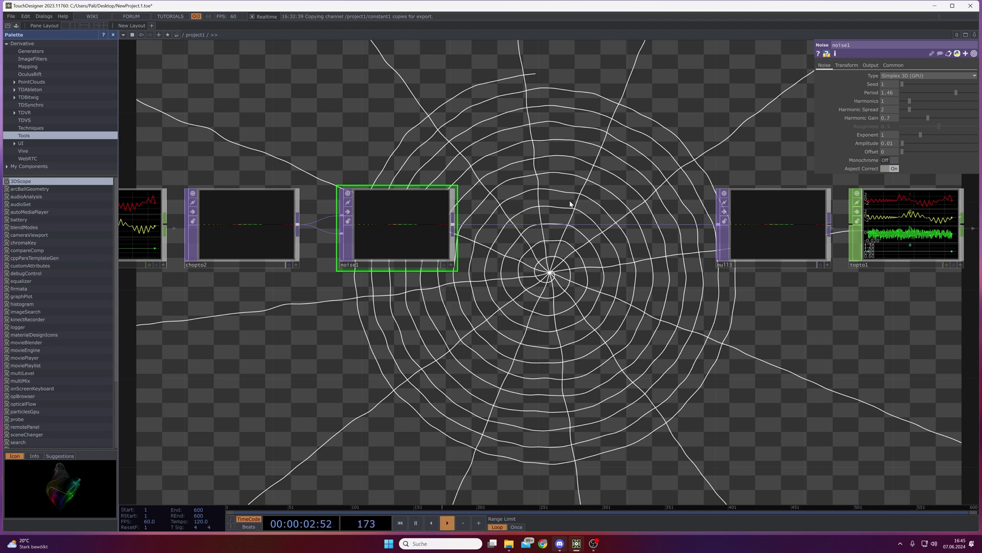
{"action": "right_click", "coordinate": [582, 226]}
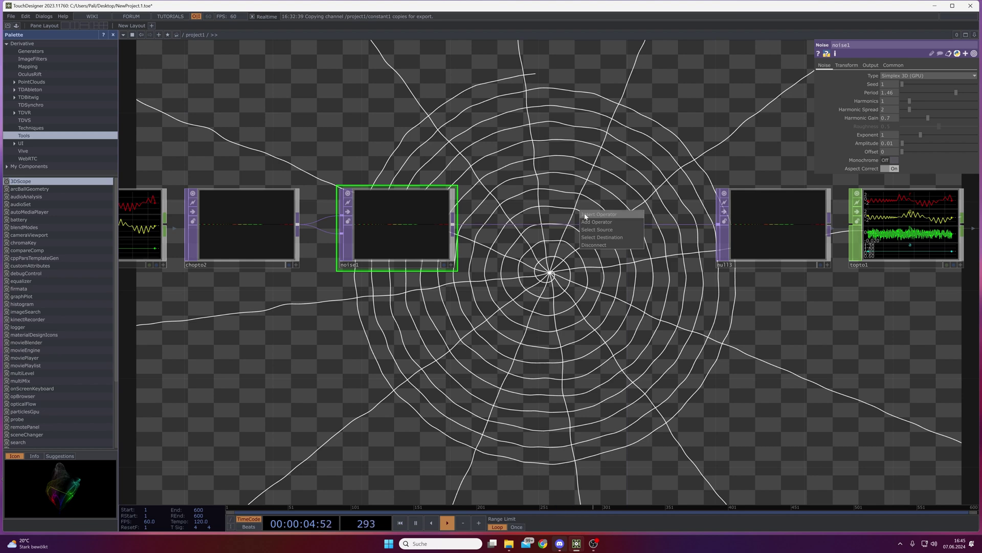
{"action": "left_click", "coordinate": [583, 223]}
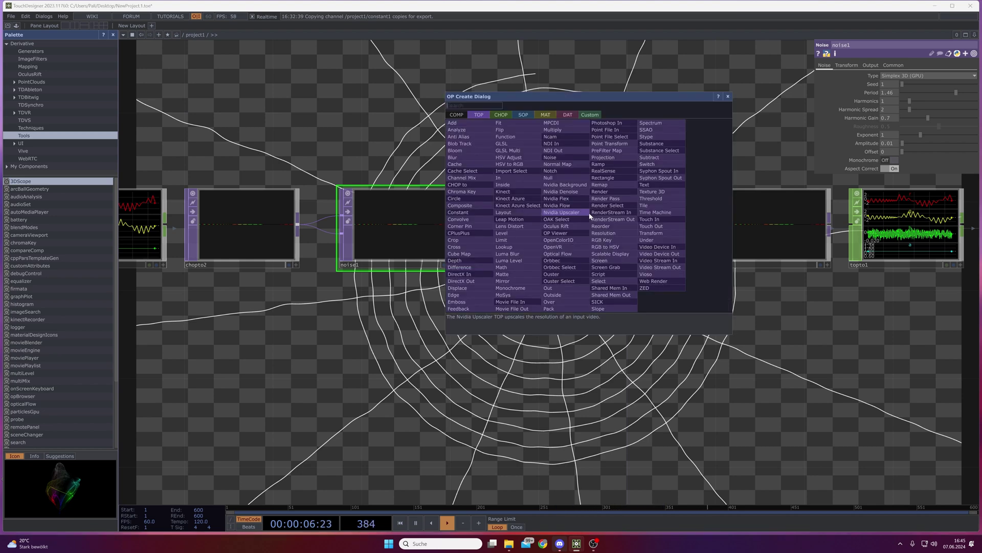
{"action": "left_click", "coordinate": [556, 161]}
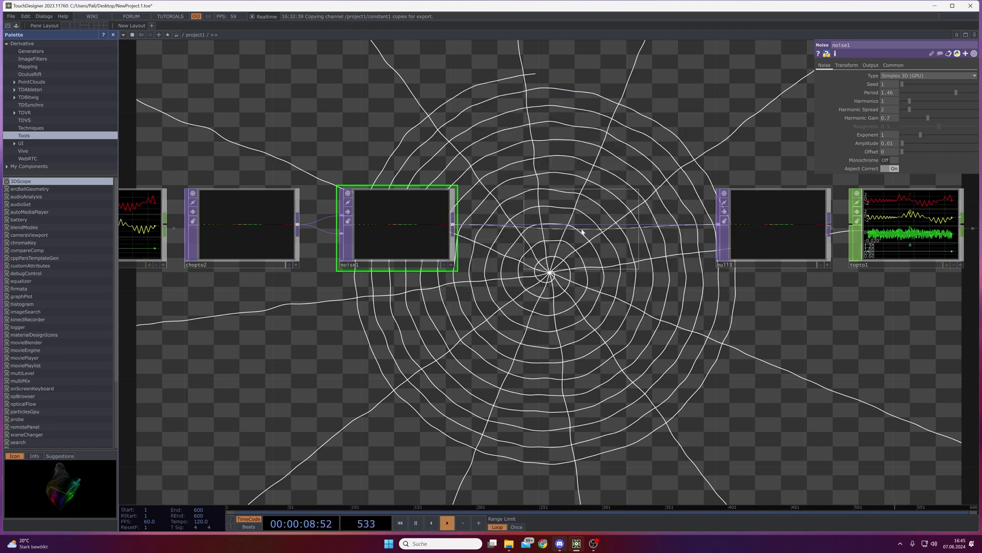
{"action": "left_click", "coordinate": [581, 232]}
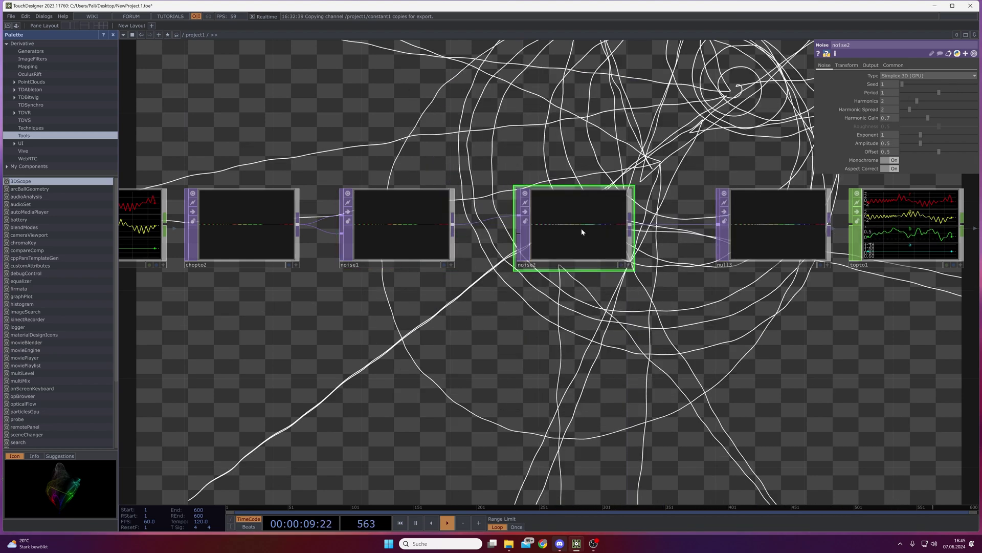
Set noise2 to type Random (GPU) with Monochrome off, Offset 0 and Amplitude 0.004.
{"action": "left_click", "coordinate": [893, 76]}
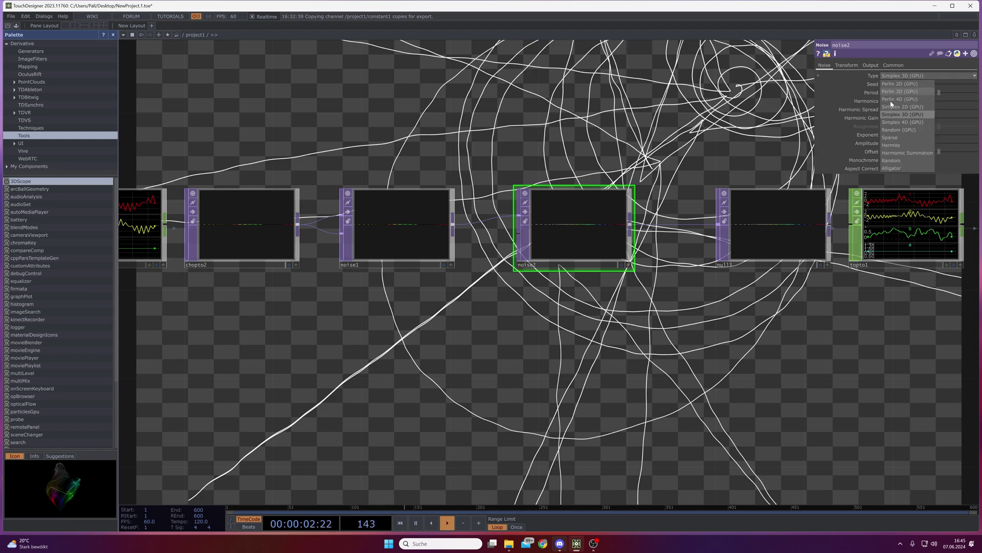
{"action": "left_click", "coordinate": [903, 130]}
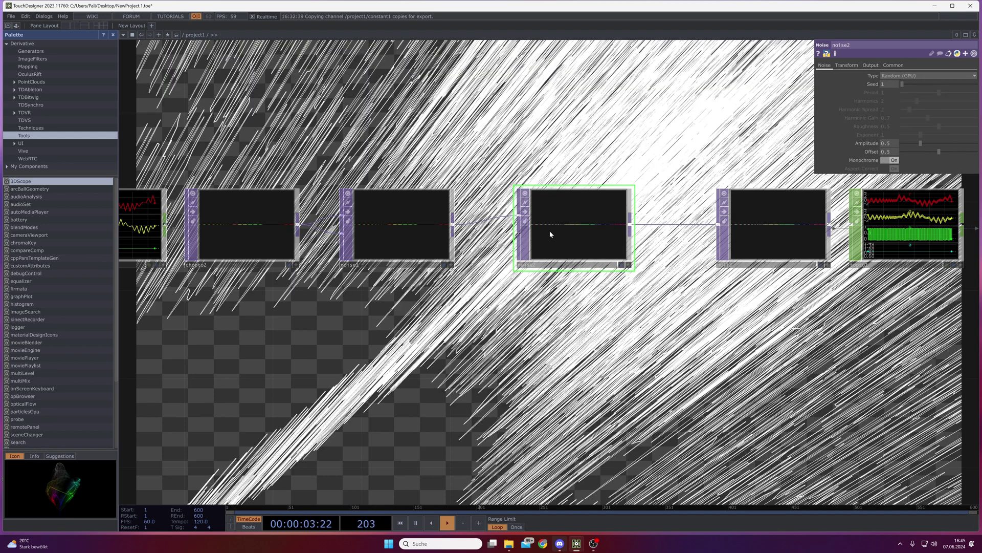
{"action": "left_click", "coordinate": [891, 160]}
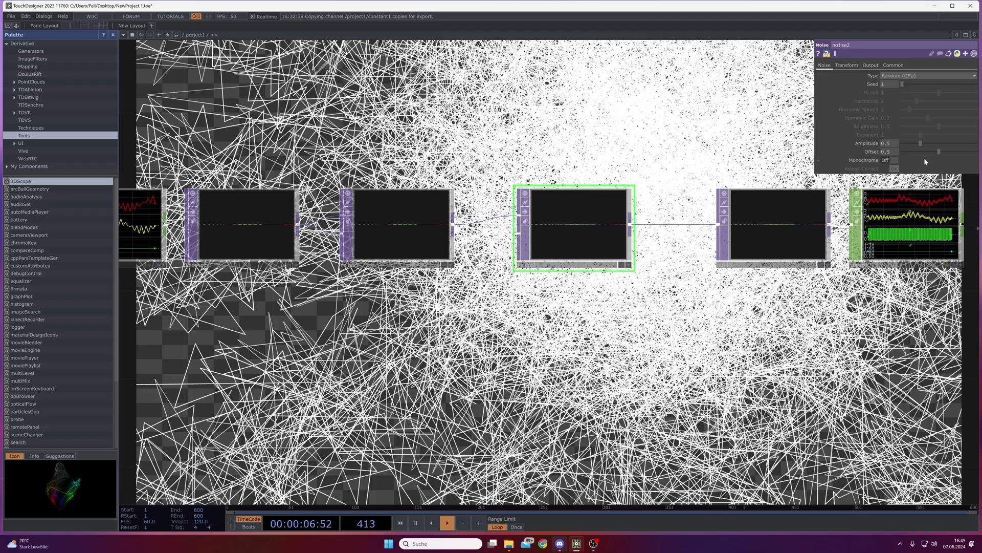
{"action": "left_click_drag", "start_coordinate": [924, 150], "coordinate": [900, 144]}
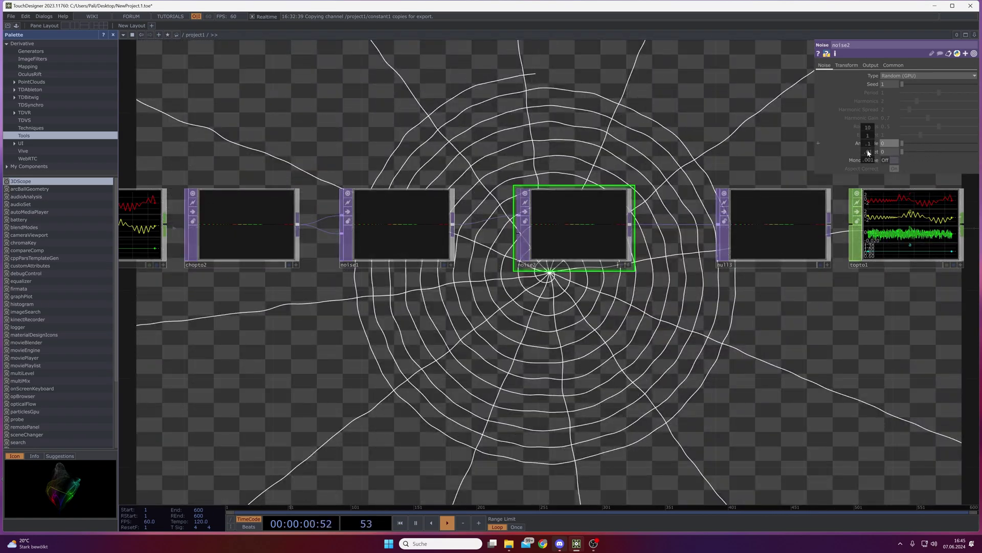
{"action": "mouse_move", "coordinate": [868, 153]}
{"action": "middle_mouse_down"}
{"action": "mouse_move", "coordinate": [870, 129]}
{"action": "mouse_move", "coordinate": [868, 145]}
{"action": "middle_mouse_up"}
Examine the maximum segment length setting of resample1, upstream of the noise operators.
{"action": "left_click_drag", "start_coordinate": [406, 467], "coordinate": [589, 332]}
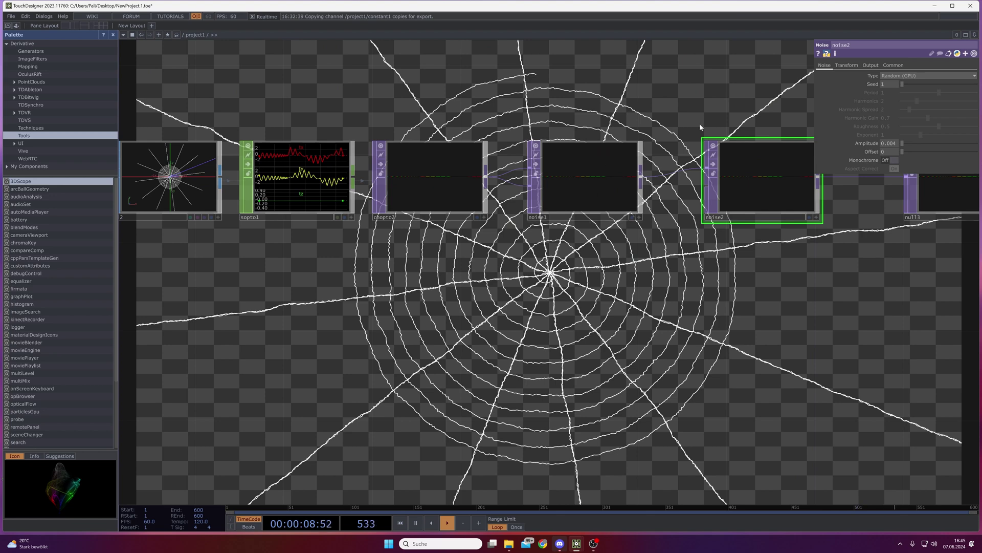
{"action": "left_click_drag", "start_coordinate": [439, 99], "coordinate": [477, 234]}
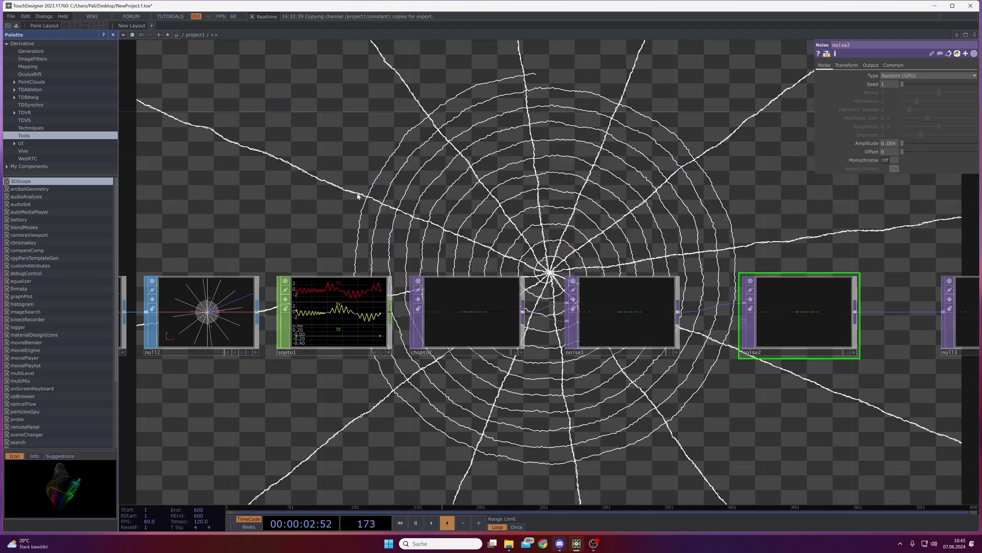
{"action": "left_click_drag", "start_coordinate": [358, 196], "coordinate": [465, 158]}
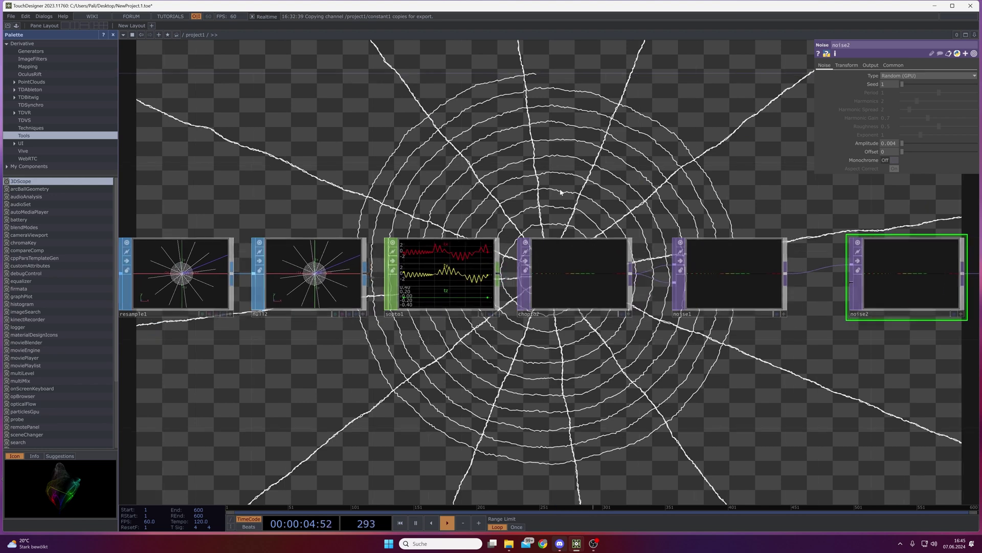
{"action": "left_click_drag", "start_coordinate": [275, 154], "coordinate": [616, 131]}
{"action": "left_click_drag", "start_coordinate": [456, 189], "coordinate": [395, 295]}
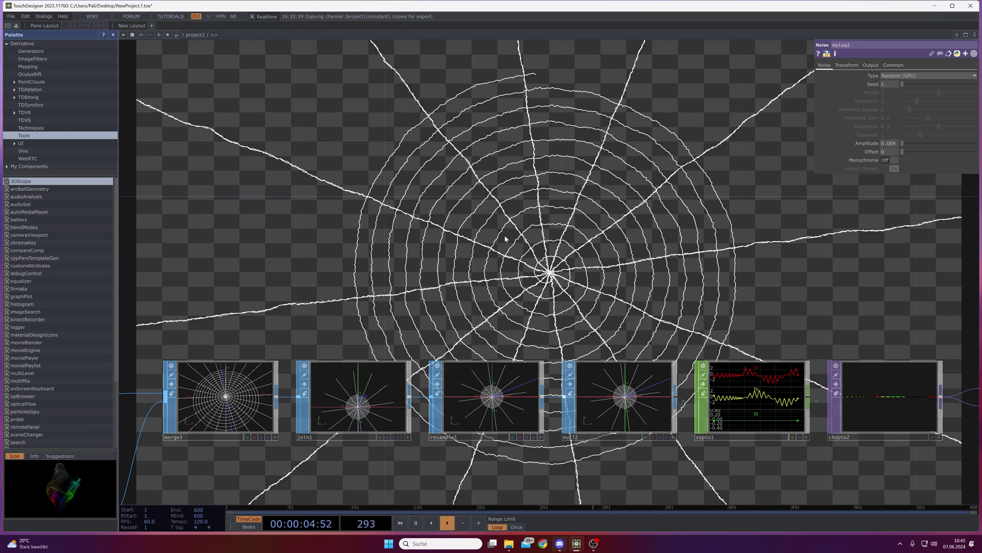
{"action": "left_click", "coordinate": [505, 407]}
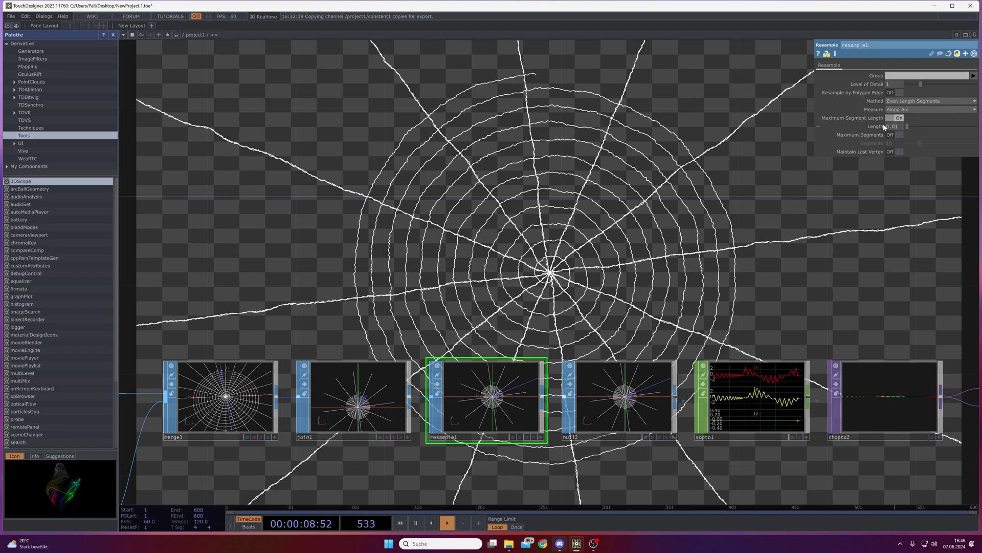
{"action": "middle_click_drag", "start_coordinate": [884, 127], "coordinate": [875, 111]}
{"action": "middle_click_drag", "start_coordinate": [837, 281], "coordinate": [722, 281]}
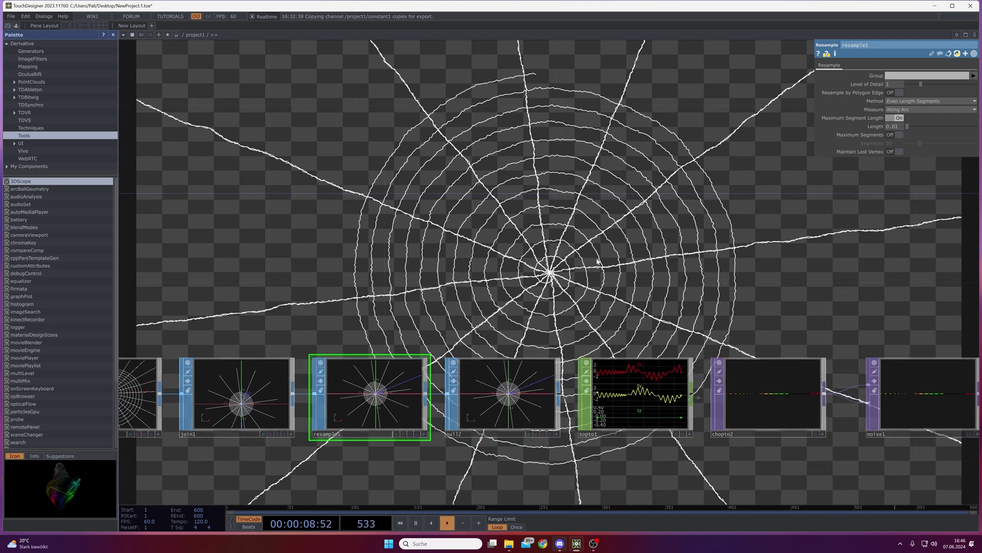
Try an Amplitude of 0.002 on noise2, and settle on 0.003.
{"action": "middle_click_drag", "start_coordinate": [731, 302], "coordinate": [526, 212]}
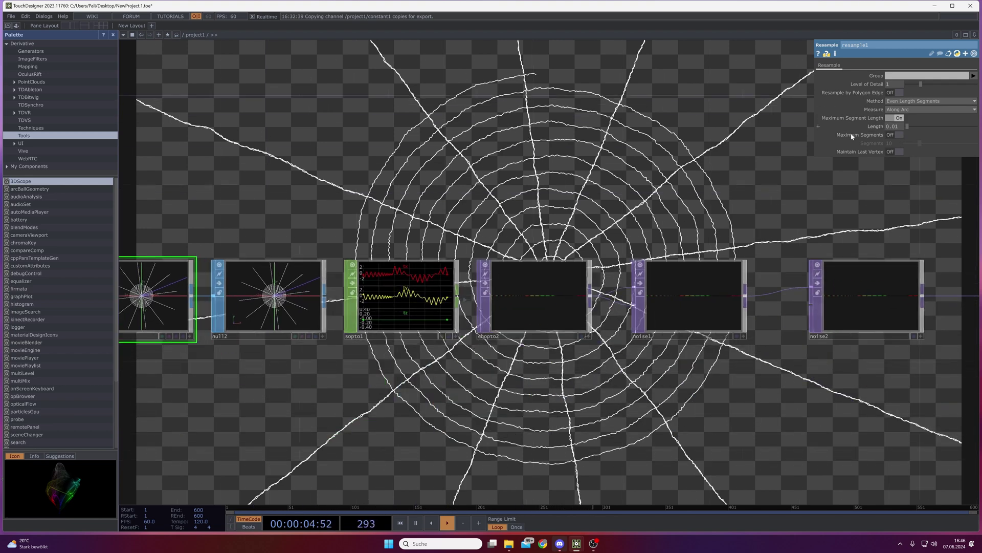
{"action": "scroll", "coordinate": [645, 153], "scroll_direction": "down", "scroll_amount": 3}
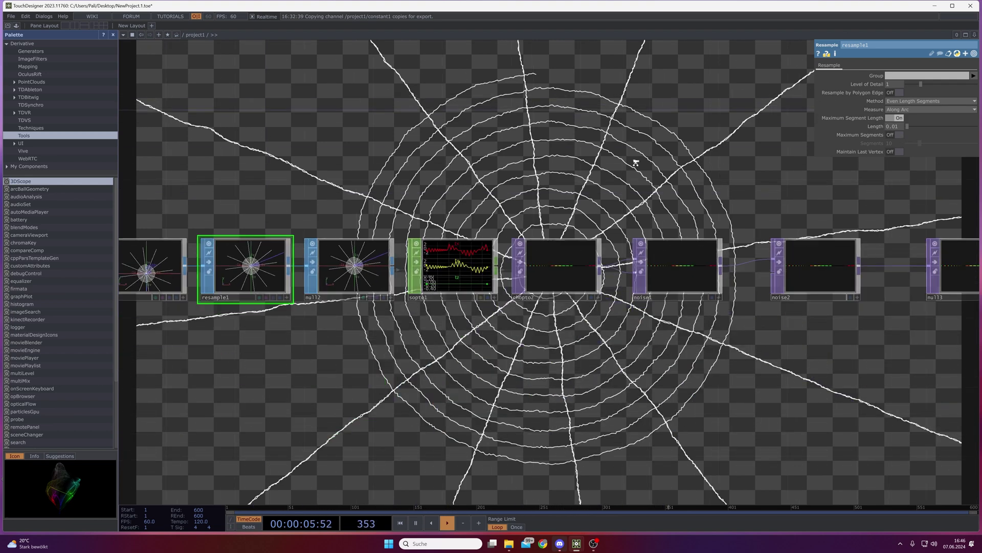
{"action": "left_click", "coordinate": [828, 259]}
{"action": "left_click_drag", "start_coordinate": [832, 341], "coordinate": [720, 213]}
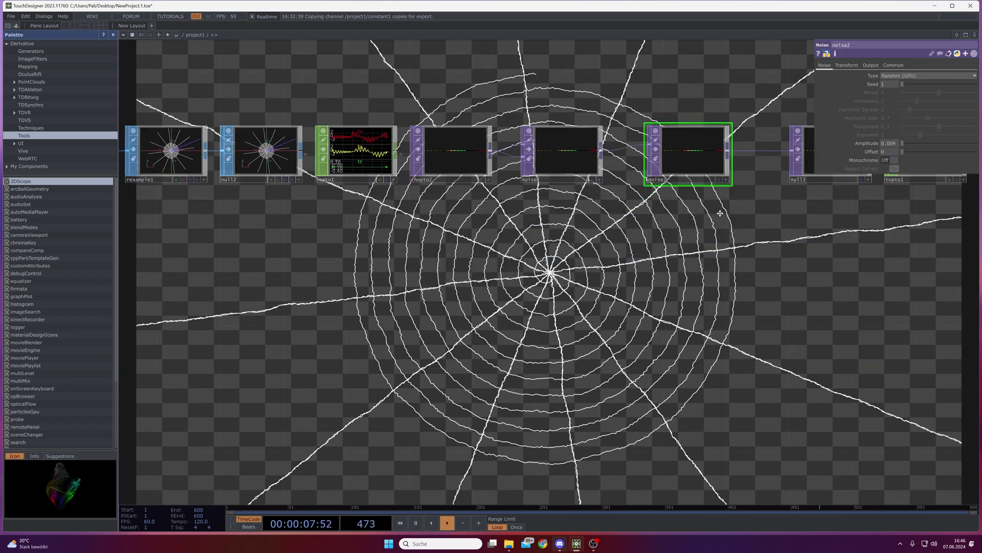
{"action": "left_click", "coordinate": [888, 143]}
{"action": "type", "text": "0.002"}
{"action": "key", "text": "Return"}
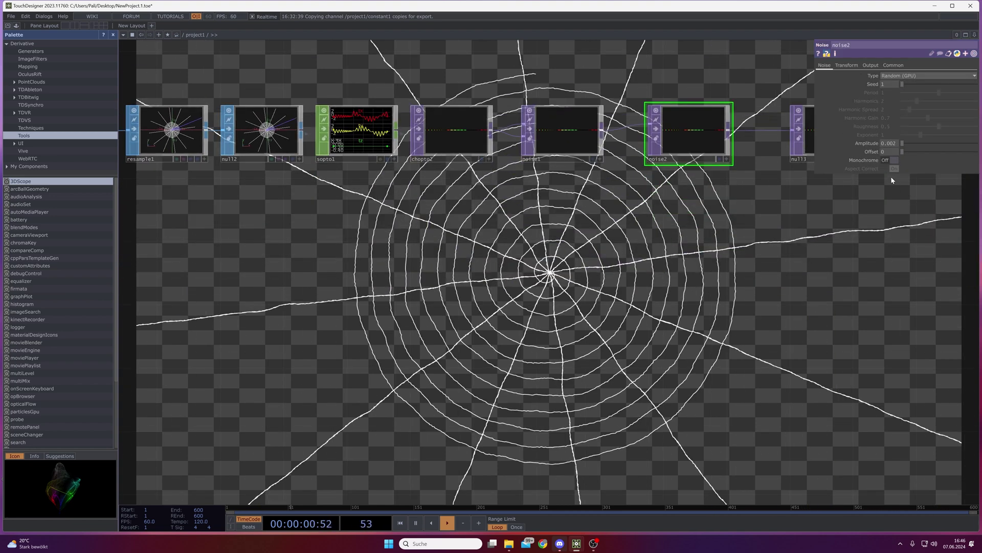
{"action": "left_click", "coordinate": [892, 145]}
{"action": "key", "text": "BackSpace"}
{"action": "type", "text": "3"}
{"action": "key", "text": "Return"}
Import the audio file pppanik track.wav into the network as an Audio File In CHOP and place it below chopto2.
{"action": "left_click_drag", "start_coordinate": [619, 269], "coordinate": [573, 418]}
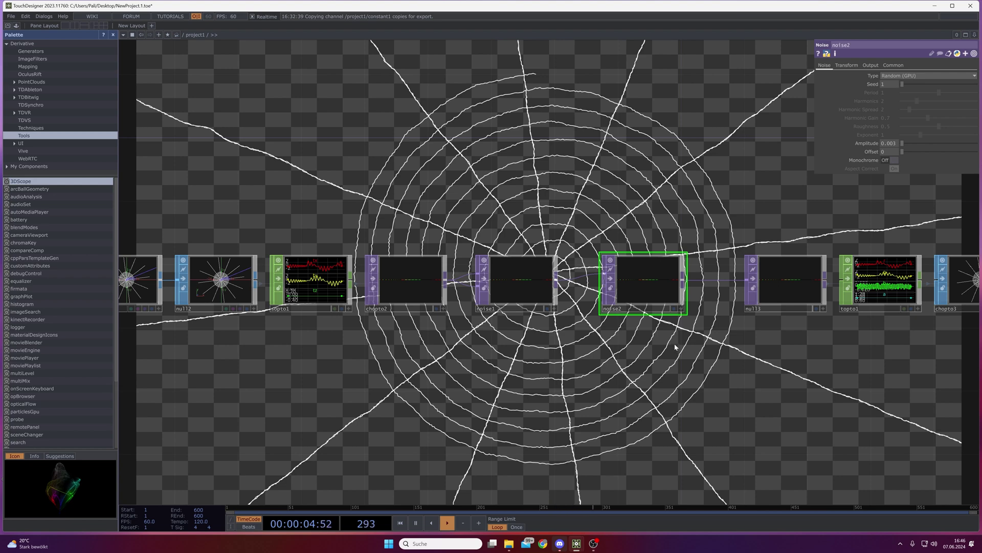
{"action": "left_click_drag", "start_coordinate": [493, 394], "coordinate": [441, 304]}
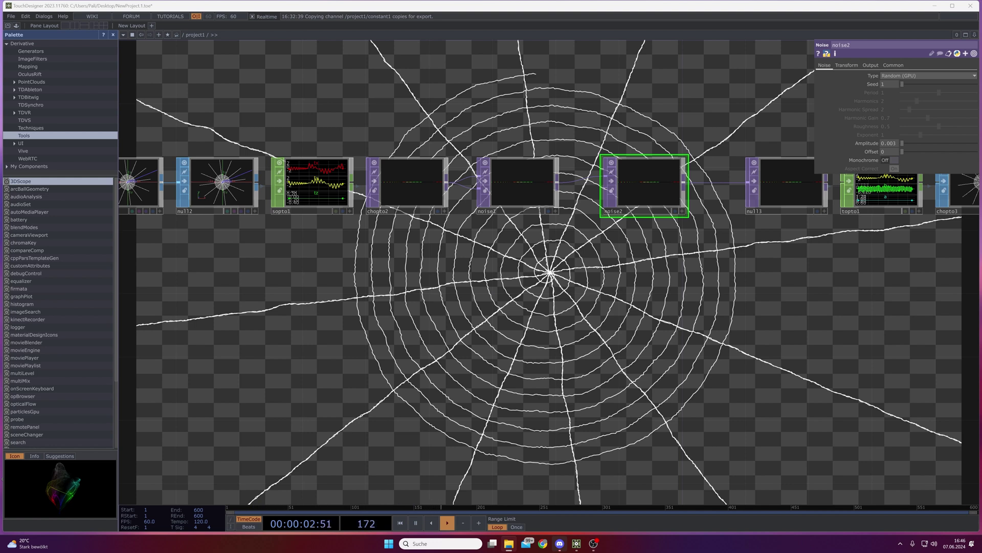
{"action": "left_click", "coordinate": [426, 345]}
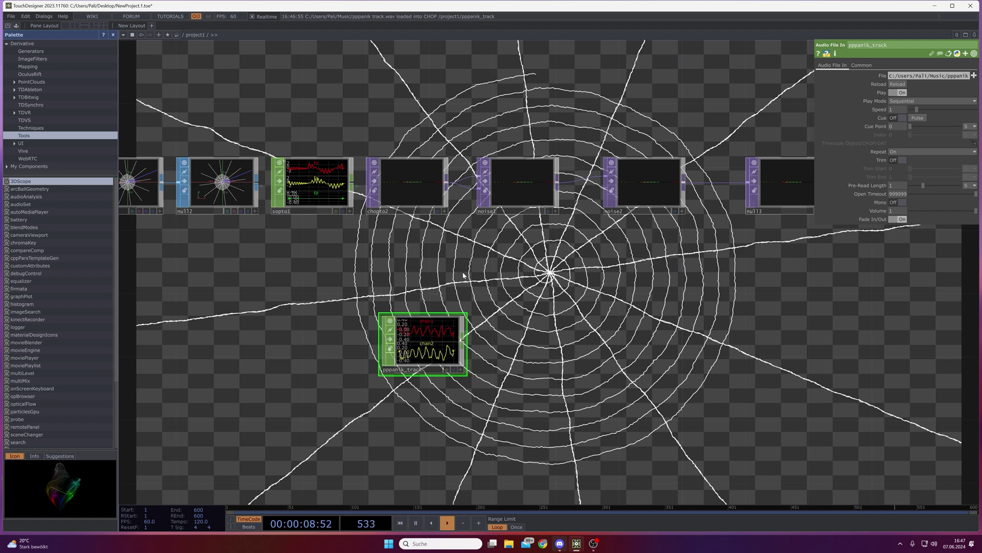
{"action": "left_click_drag", "start_coordinate": [551, 345], "coordinate": [538, 309]}
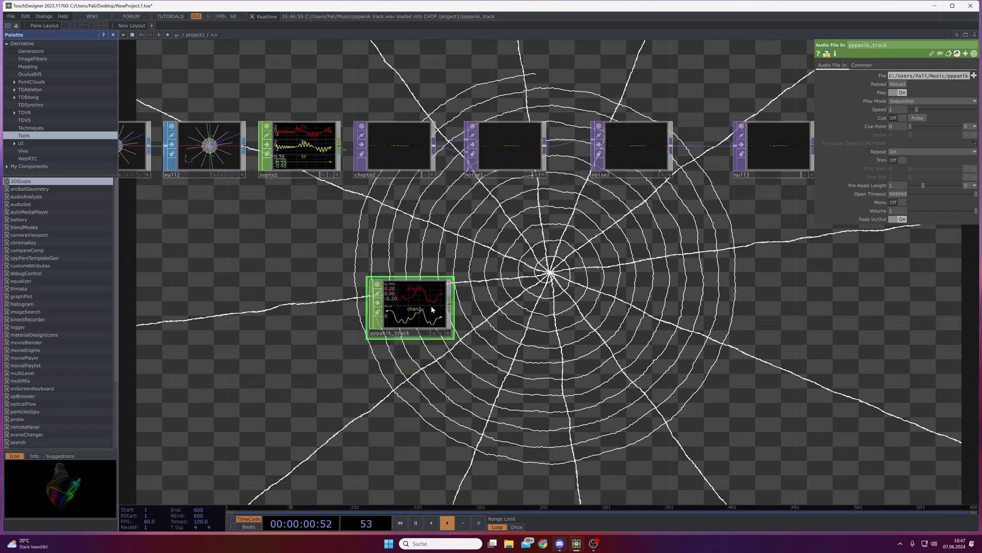
{"action": "left_click_drag", "start_coordinate": [432, 309], "coordinate": [431, 341]}
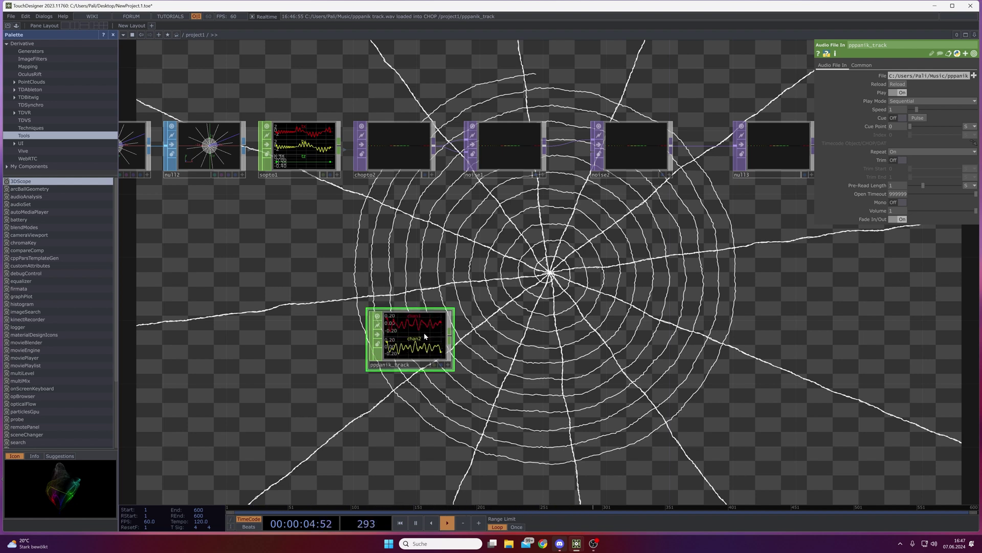
{"action": "left_click_drag", "start_coordinate": [424, 332], "coordinate": [408, 365]}
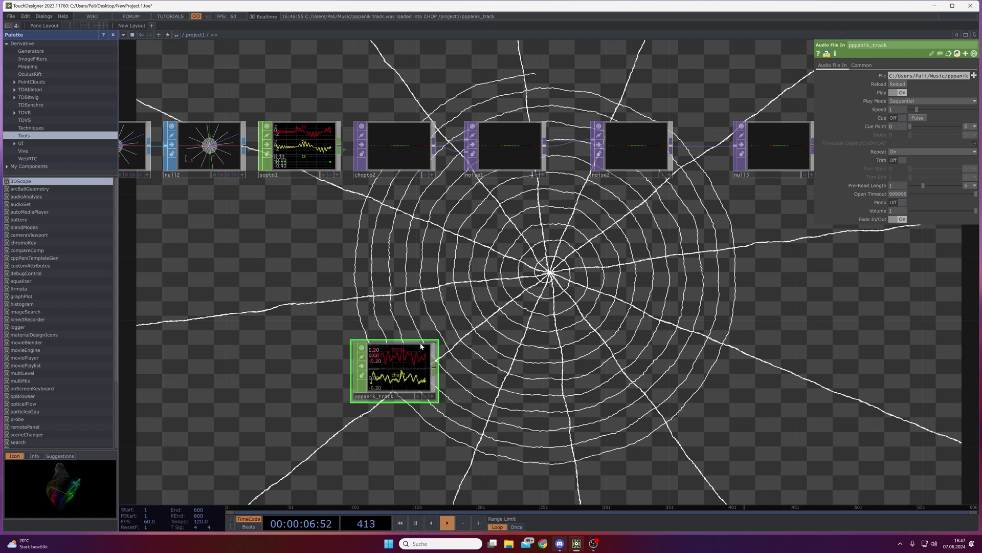
{"action": "left_click_drag", "start_coordinate": [518, 424], "coordinate": [501, 346]}
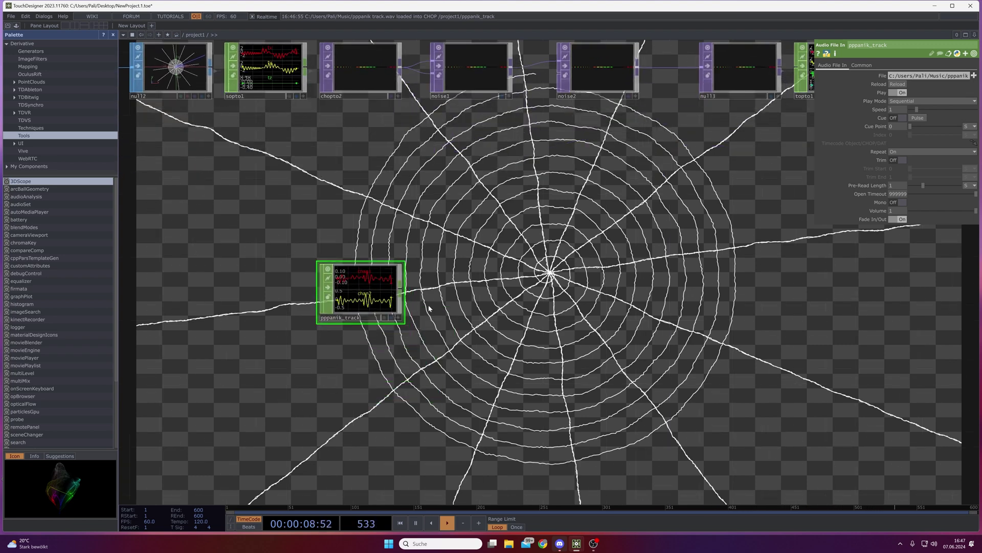
{"action": "left_click_drag", "start_coordinate": [531, 302], "coordinate": [556, 302]}
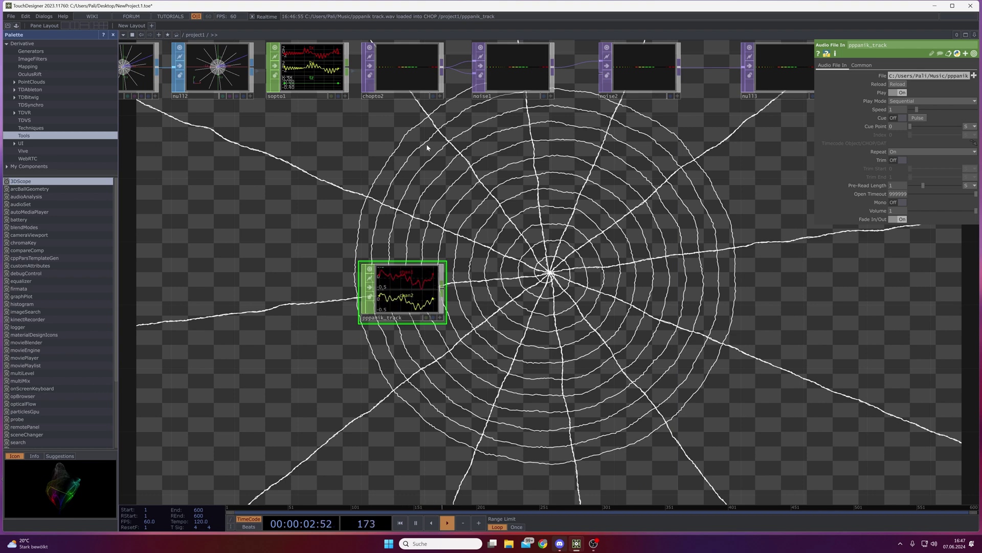
Add an Audio Device Out CHOP, connect pppanik_track to it, and space the two operators apart.
{"action": "key", "text": "Tab"}
{"action": "left_click", "coordinate": [263, 34]}
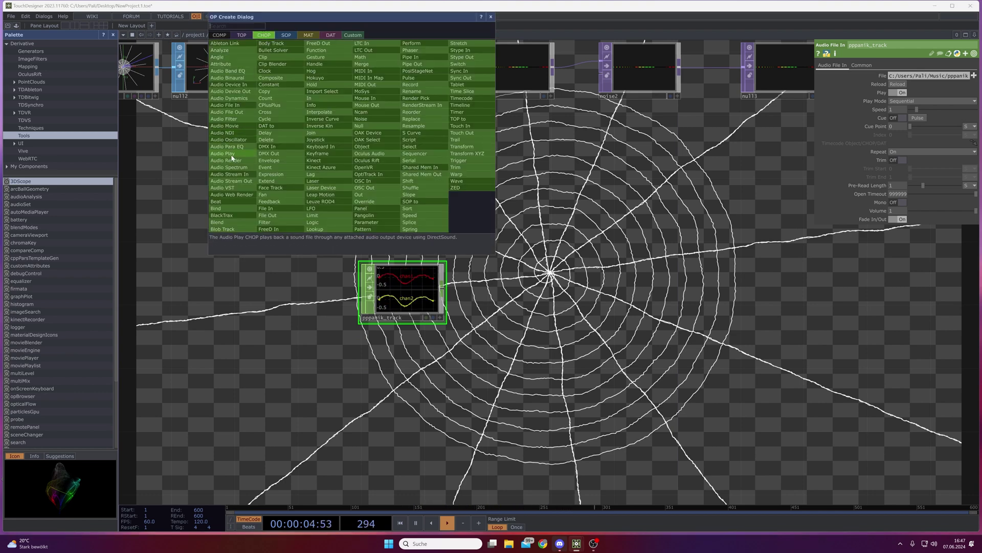
{"action": "left_click", "coordinate": [225, 91]}
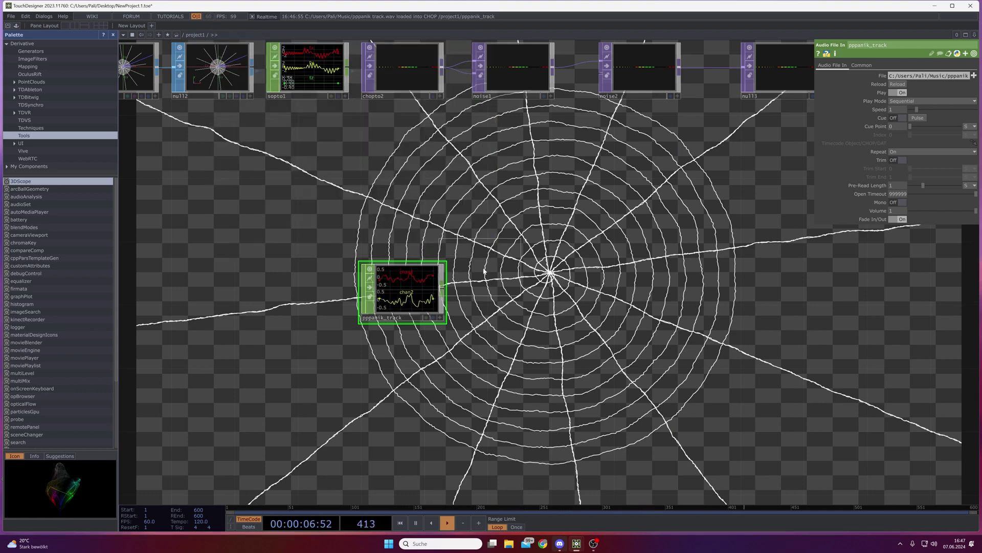
{"action": "left_click", "coordinate": [519, 338]}
{"action": "left_click_drag", "start_coordinate": [413, 285], "coordinate": [473, 332]}
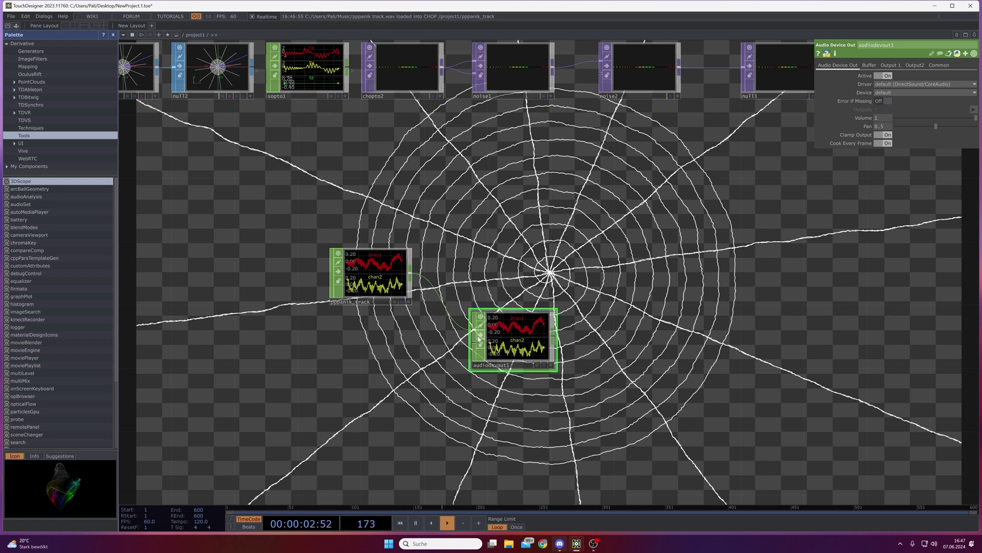
{"action": "left_click_drag", "start_coordinate": [507, 351], "coordinate": [507, 383]}
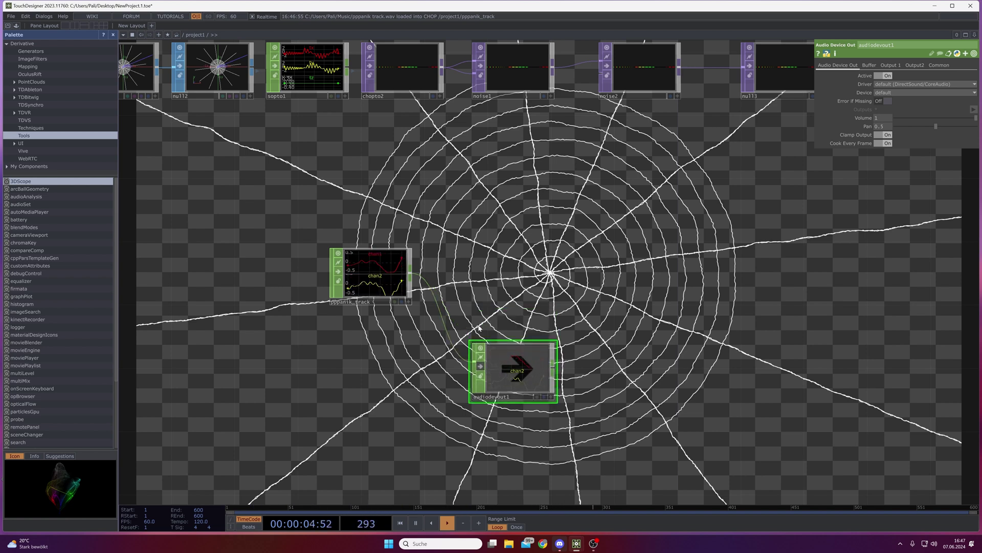
{"action": "left_click_drag", "start_coordinate": [374, 281], "coordinate": [374, 265]}
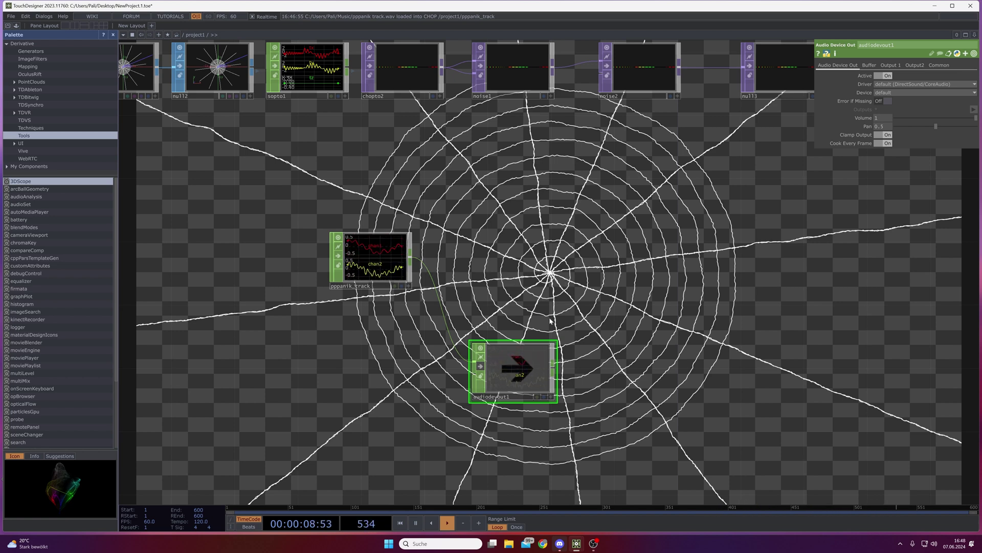
Move pppanik_track closer to audiodevout1 while the timeline is paused, and resume playback.
{"action": "key", "text": "space"}
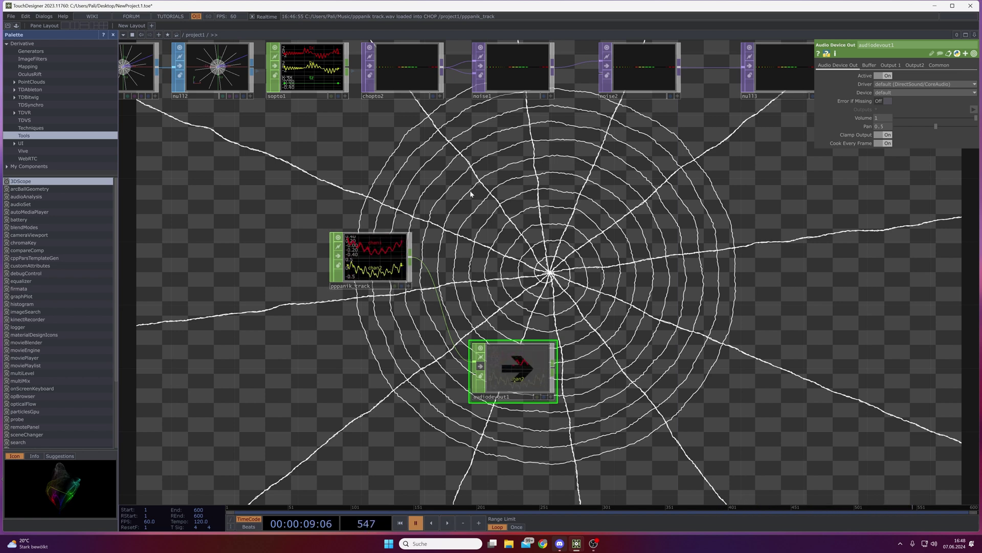
{"action": "left_click_drag", "start_coordinate": [385, 240], "coordinate": [426, 279]}
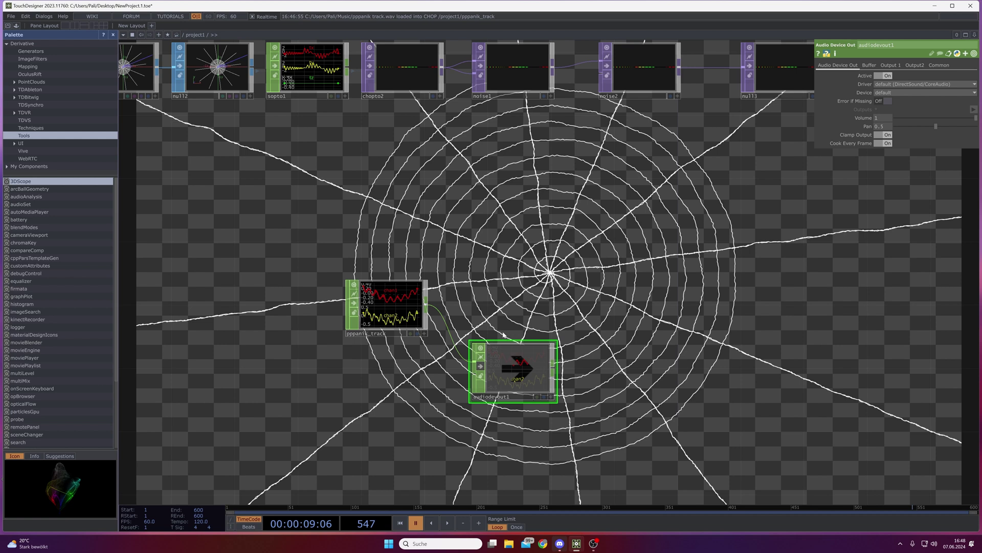
{"action": "key", "text": "space"}
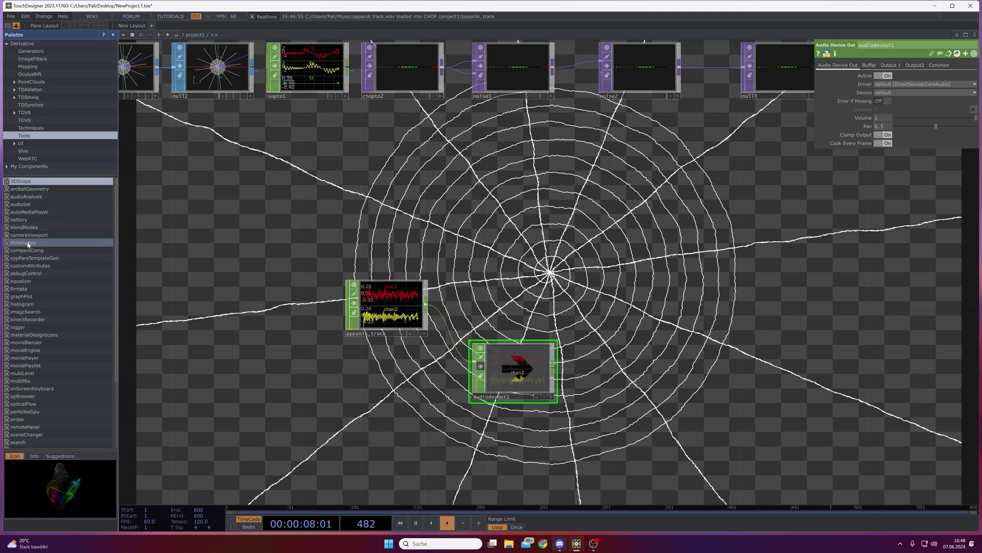
Add the audioAnalysis palette component above audiodevout1 and connect pppanik_track to its input.
{"action": "left_click_drag", "start_coordinate": [29, 198], "coordinate": [503, 333]}
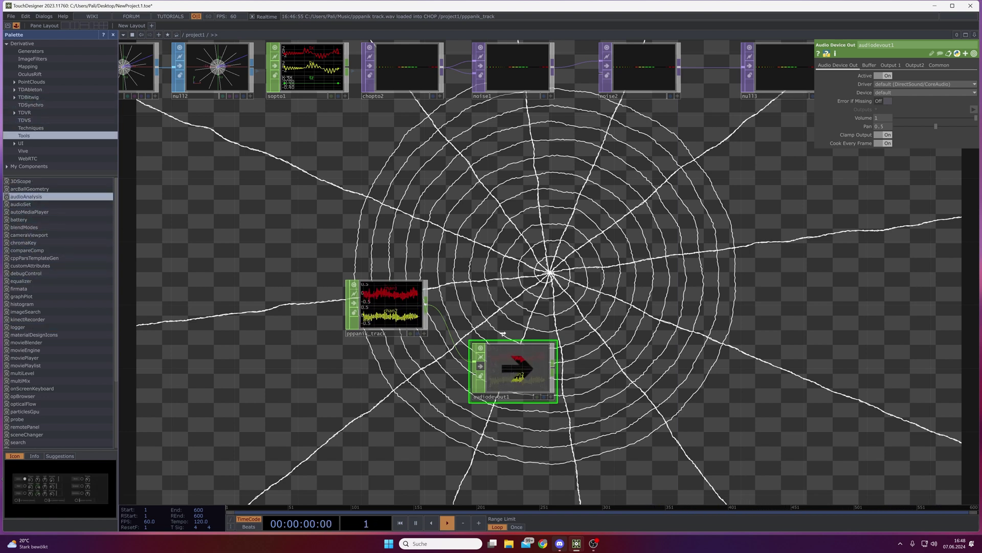
{"action": "left_click_drag", "start_coordinate": [525, 430], "coordinate": [504, 296]}
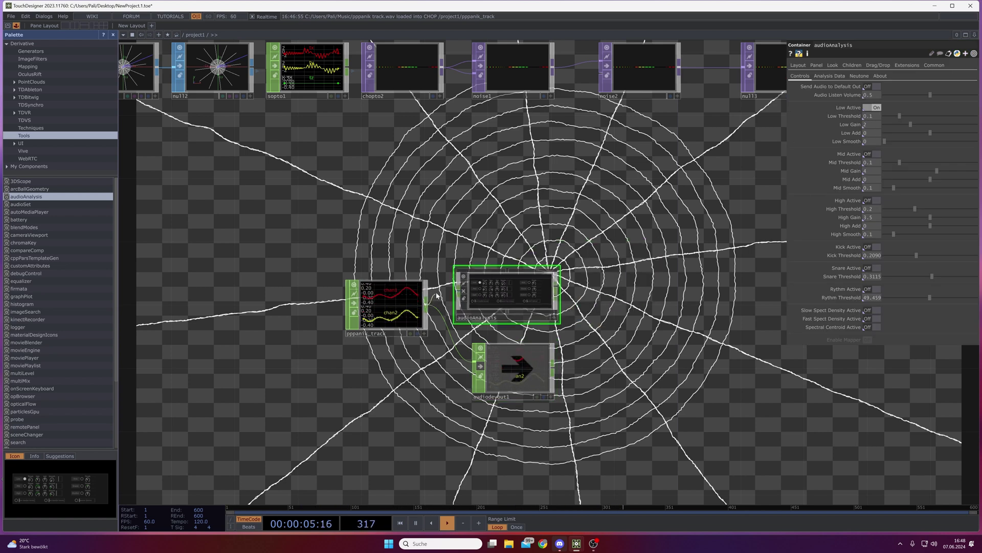
{"action": "left_click_drag", "start_coordinate": [437, 295], "coordinate": [454, 291]}
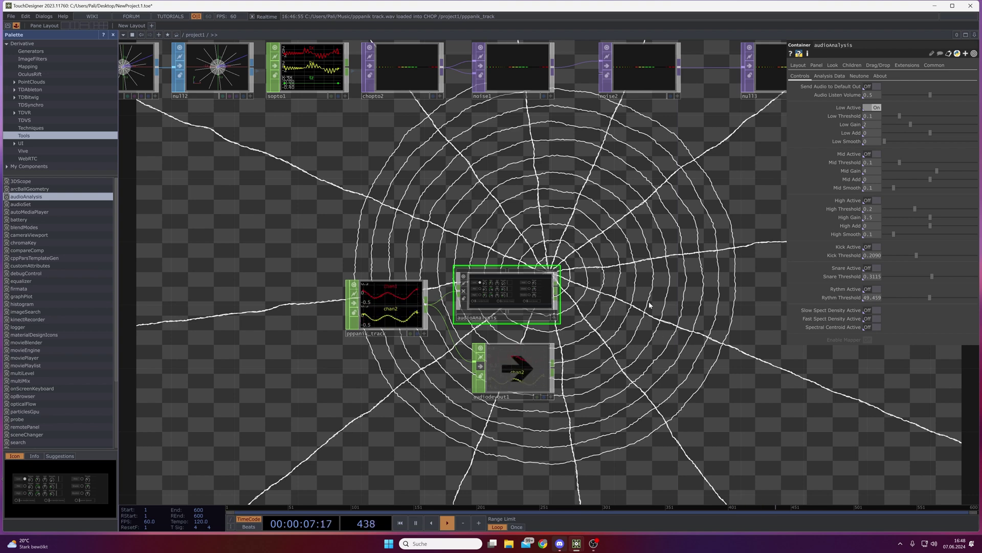
Enable Kick Active on audioAnalysis with a Kick Threshold of 0.06, and switch off the component's node viewer.
{"action": "scroll", "coordinate": [649, 305], "scroll_direction": "up", "scroll_amount": 2}
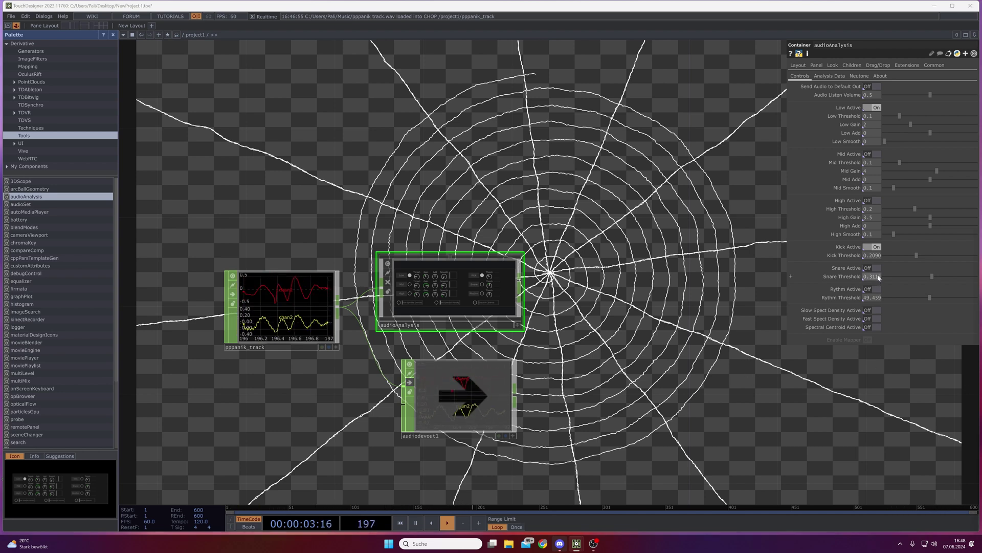
{"action": "left_click_drag", "start_coordinate": [871, 277], "coordinate": [884, 278]}
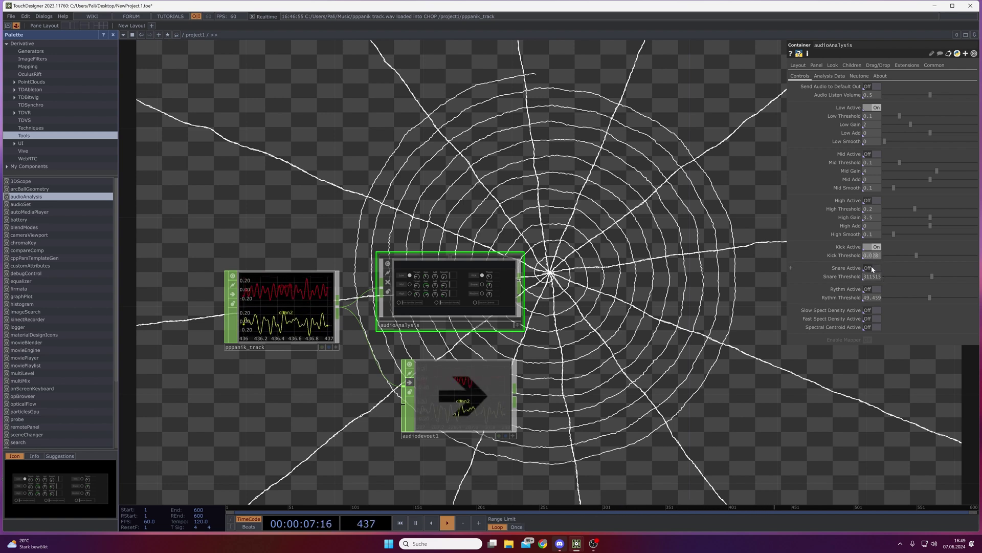
{"action": "left_click_drag", "start_coordinate": [871, 255], "coordinate": [849, 256]}
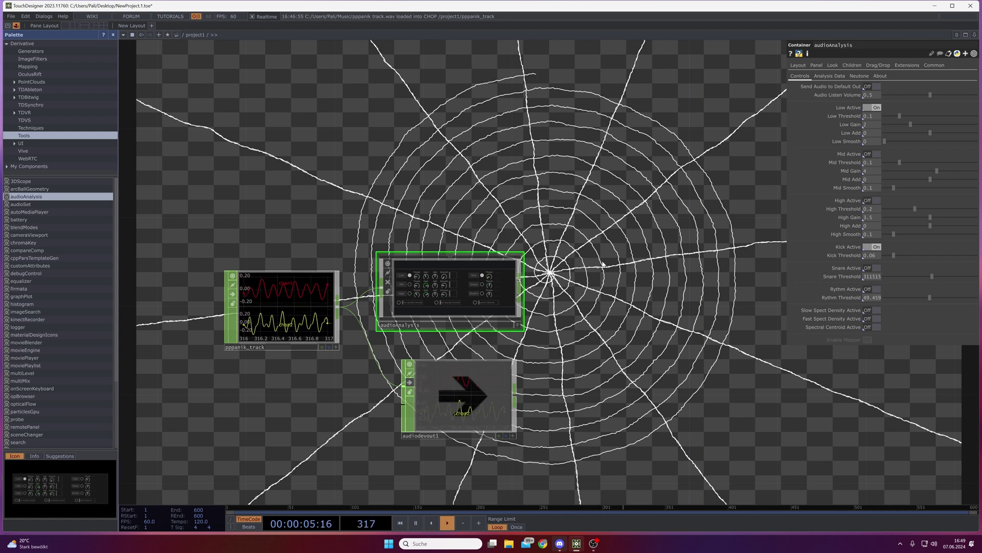
{"action": "left_click_drag", "start_coordinate": [590, 220], "coordinate": [508, 243]}
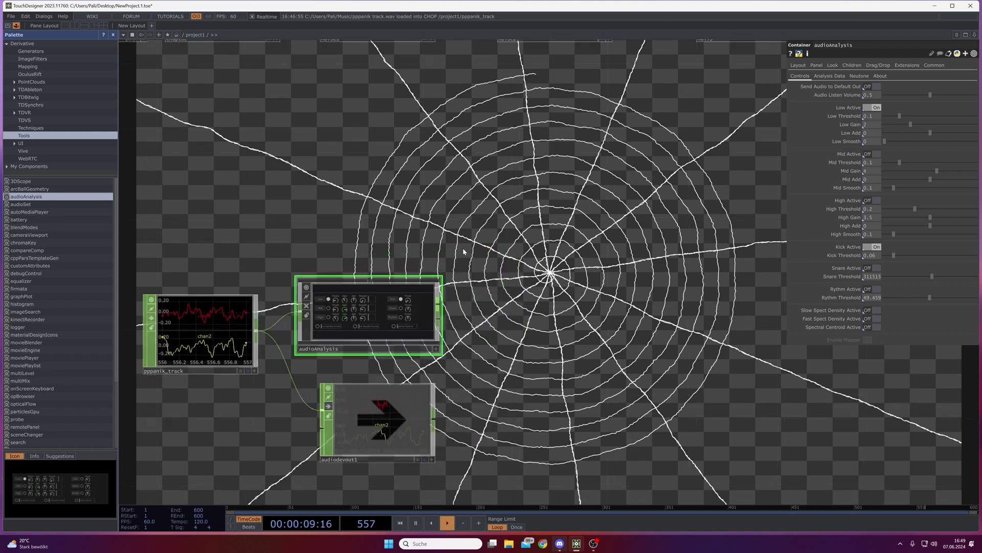
{"action": "left_click", "coordinate": [307, 287]}
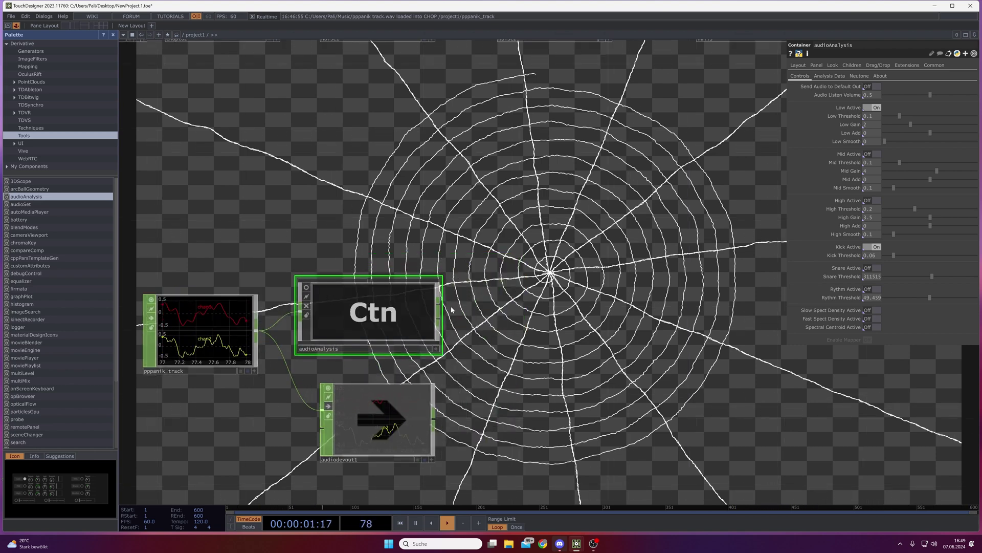
Add a Select CHOP after audioAnalysis and set its Channel Names to kick.
{"action": "key", "text": "Tab"}
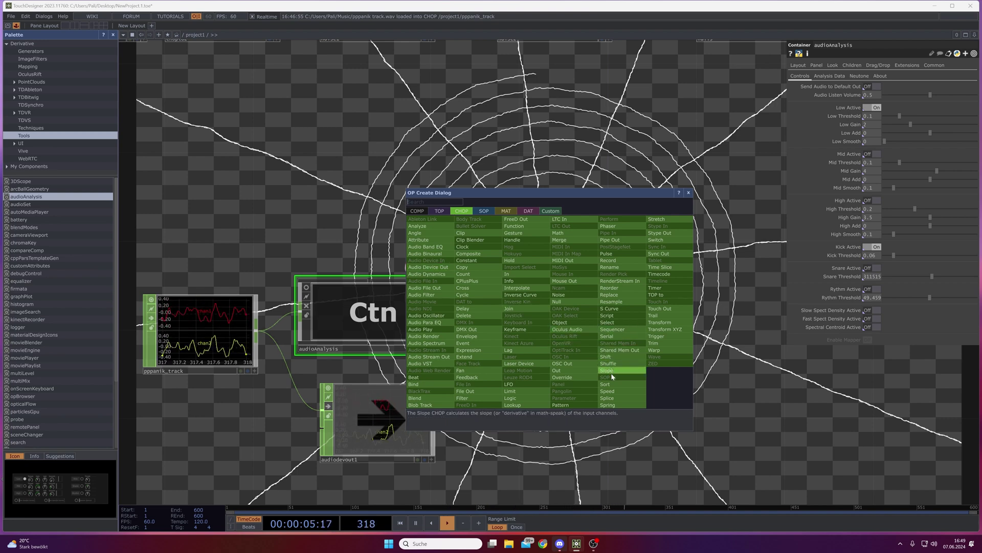
{"action": "left_click", "coordinate": [612, 323]}
{"action": "left_click", "coordinate": [502, 323]}
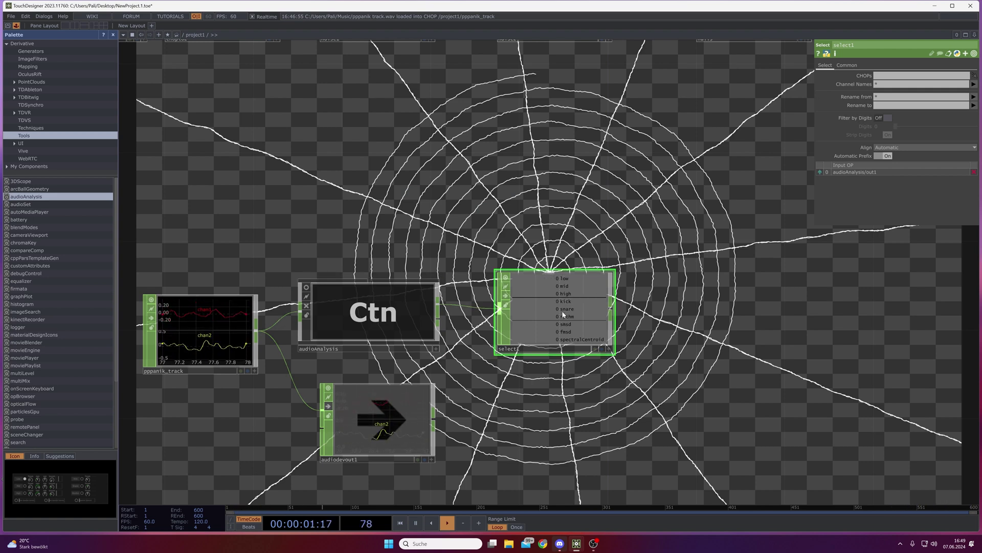
{"action": "left_click", "coordinate": [973, 84]}
{"action": "left_click", "coordinate": [957, 115]}
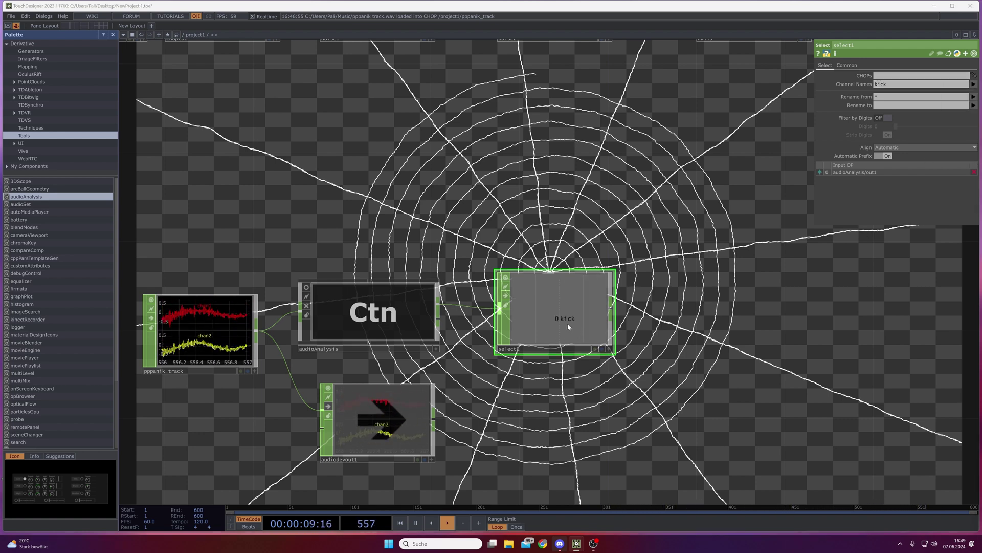
Add a Filter CHOP after select1 and set its Filter Width to 0.1 seconds.
{"action": "left_click_drag", "start_coordinate": [568, 323], "coordinate": [548, 320]}
{"action": "scroll", "coordinate": [556, 323], "scroll_direction": "up", "scroll_amount": 3}
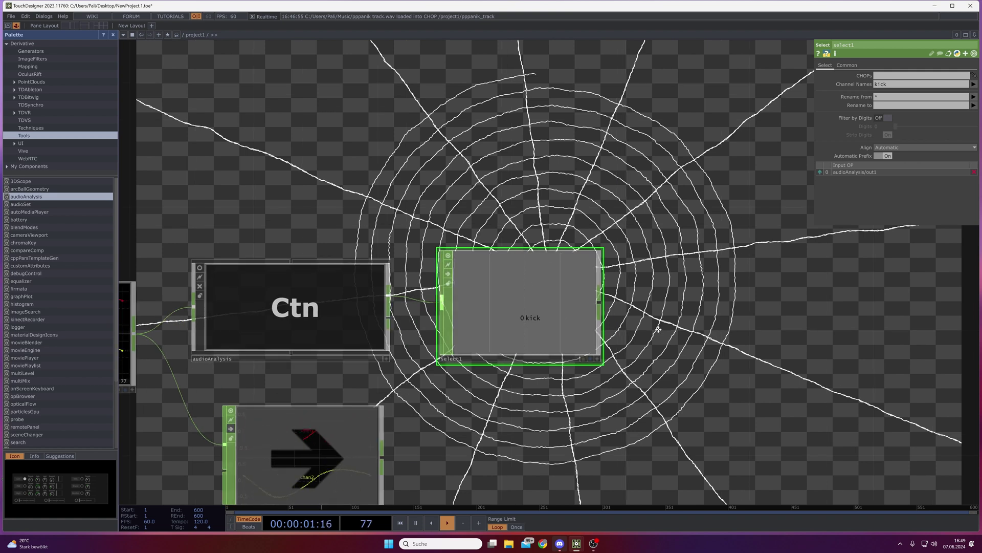
{"action": "left_click_drag", "start_coordinate": [658, 307], "coordinate": [436, 306]}
{"action": "left_click_drag", "start_coordinate": [306, 235], "coordinate": [403, 215]}
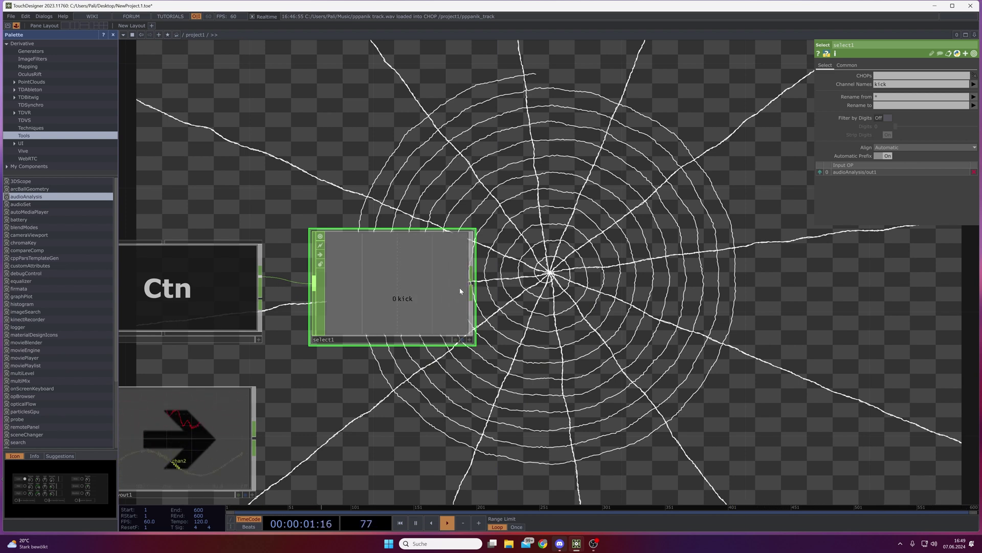
{"action": "left_click", "coordinate": [475, 288]}
{"action": "left_click", "coordinate": [541, 287]}
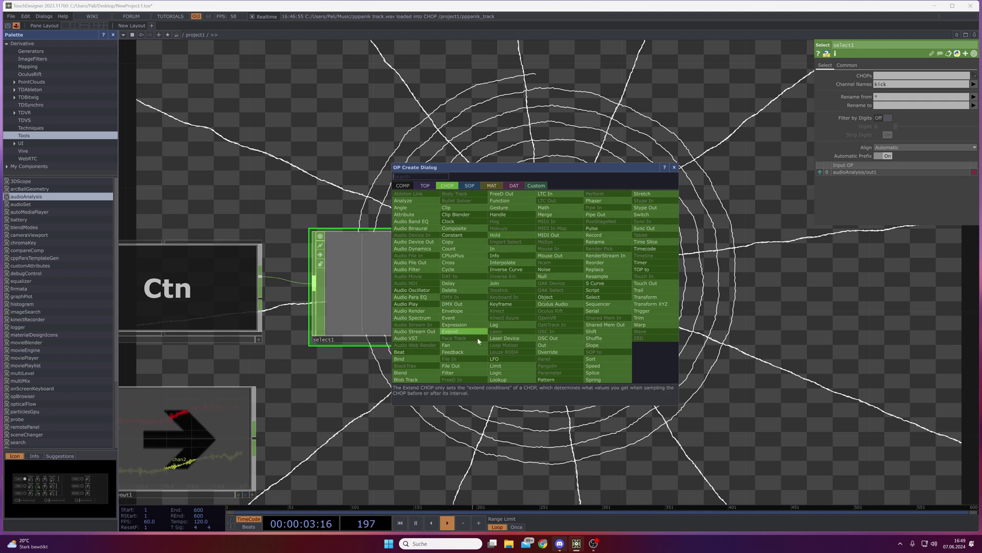
{"action": "left_click", "coordinate": [447, 372]}
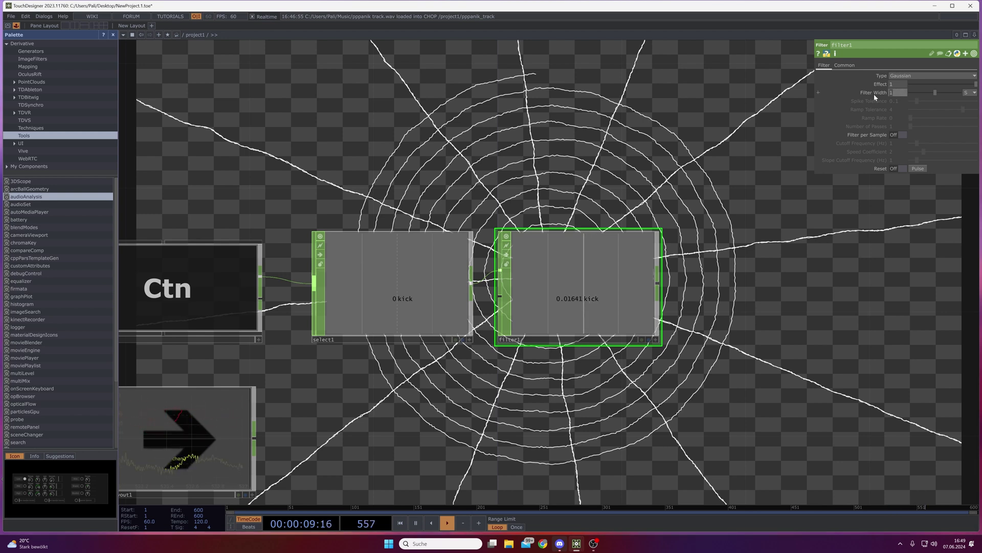
{"action": "type", "text": "0"}
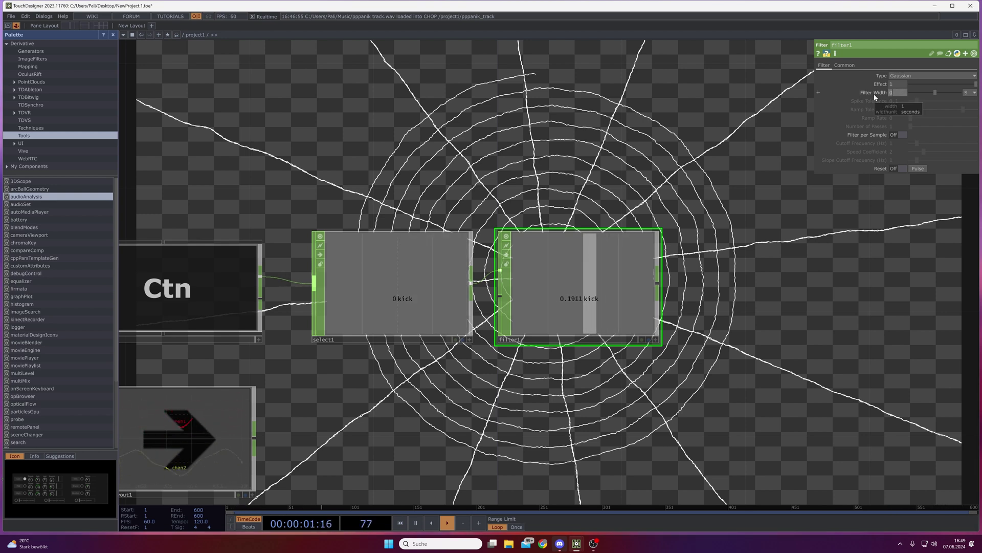
{"action": "type", "text": "."}
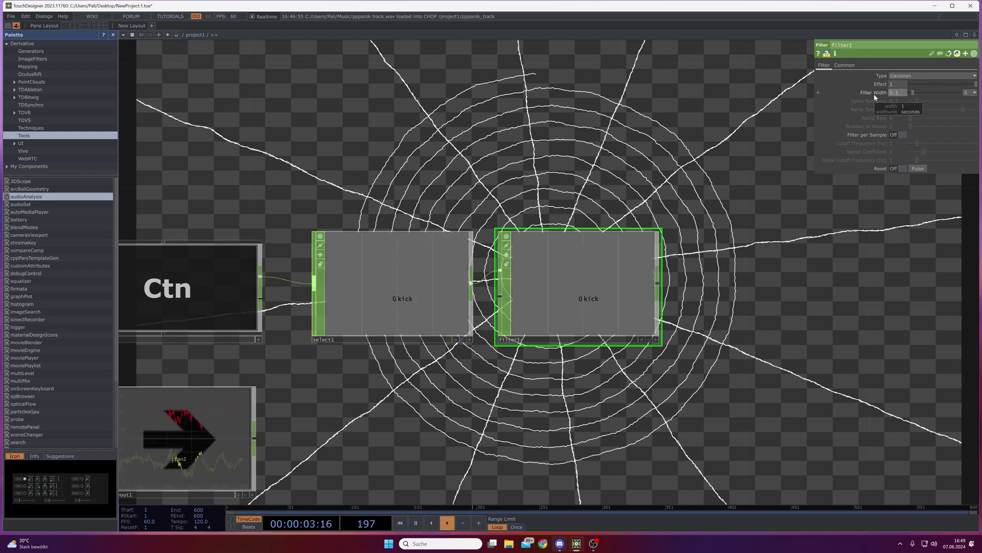
{"action": "type", "text": "1"}
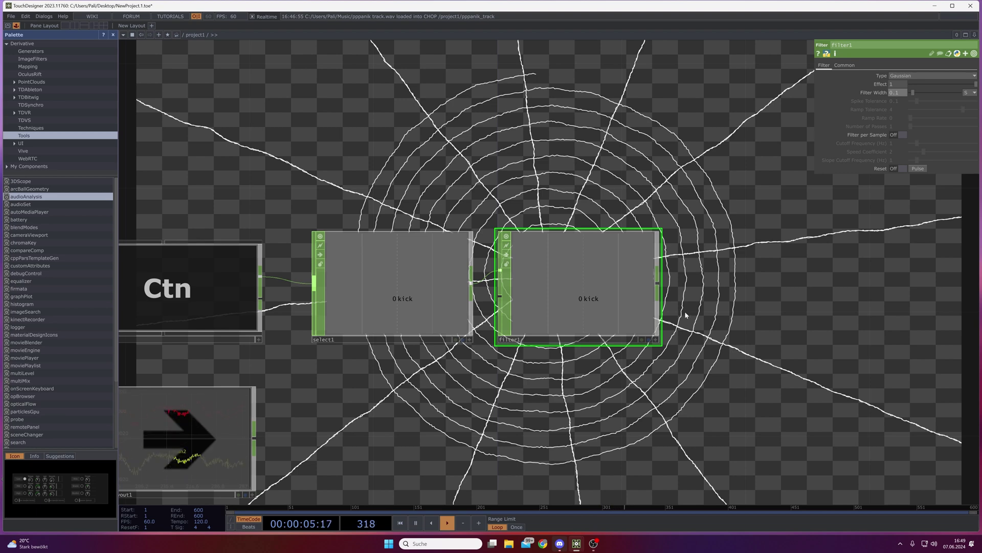
Append a Math CHOP to the output of filter1 and place it slightly lower in the network.
{"action": "scroll", "coordinate": [672, 385], "scroll_direction": "down", "scroll_amount": 5}
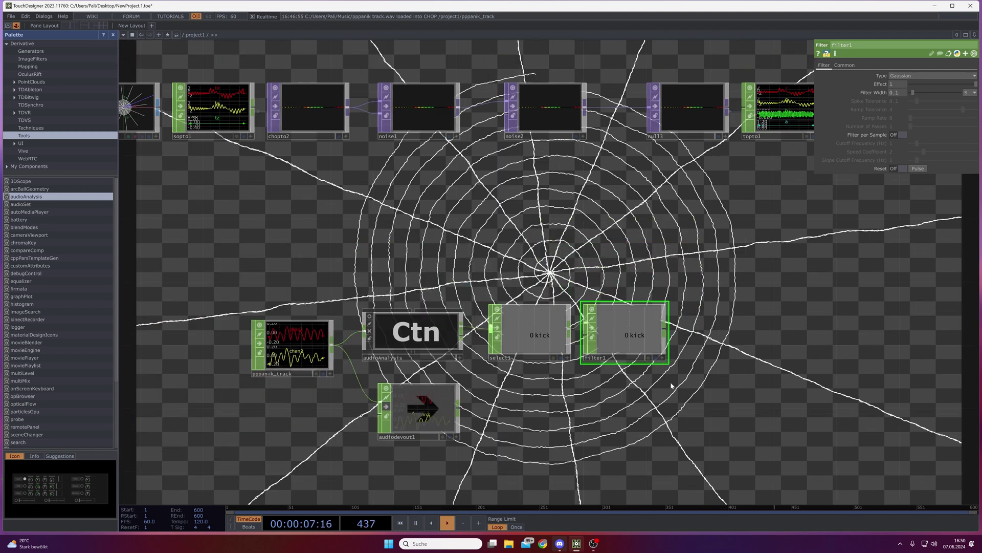
{"action": "left_click_drag", "start_coordinate": [672, 385], "coordinate": [574, 368]}
{"action": "scroll", "coordinate": [603, 363], "scroll_direction": "up", "scroll_amount": 2}
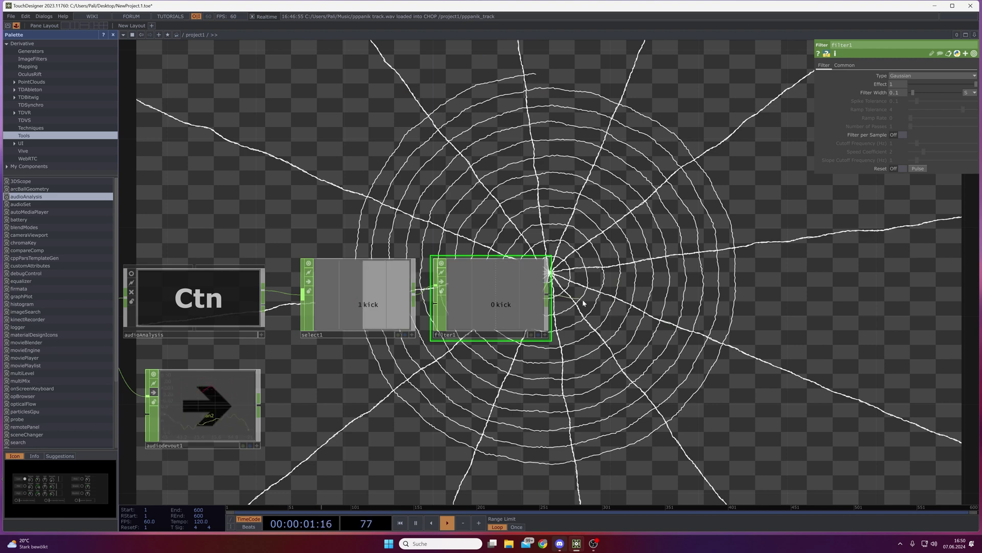
{"action": "left_click", "coordinate": [625, 336]}
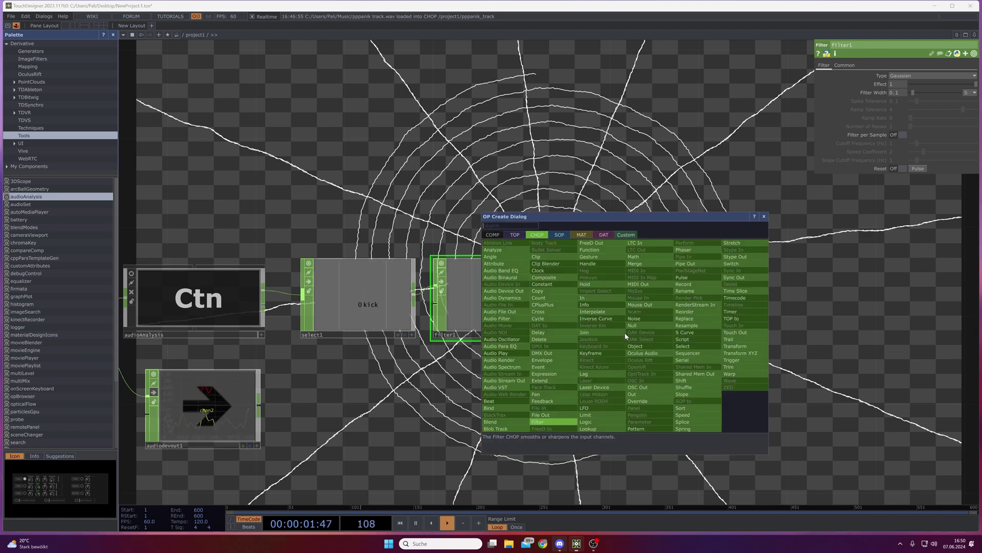
{"action": "left_click", "coordinate": [634, 256]}
{"action": "left_click", "coordinate": [649, 353]}
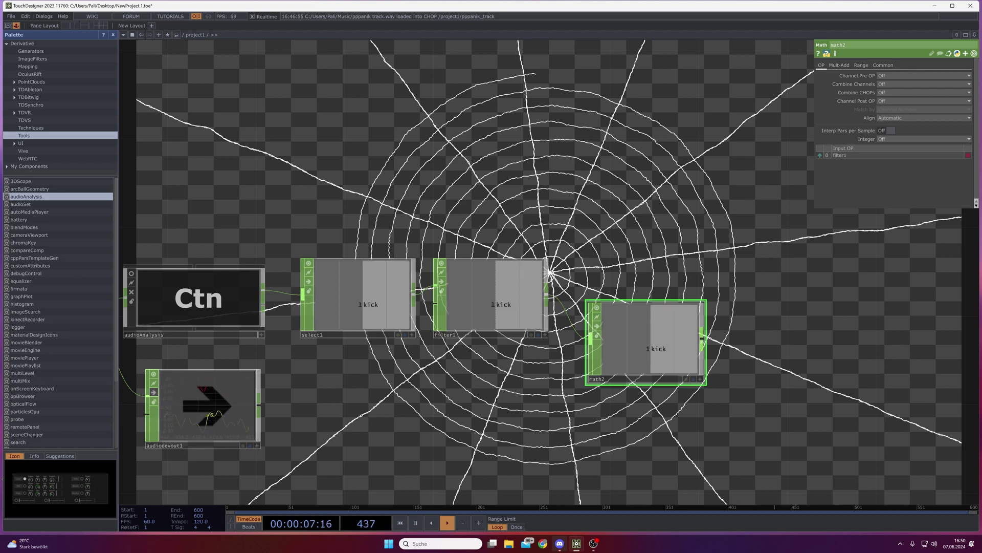
Append a Speed CHOP to the output of math2.
{"action": "key", "text": "Tab"}
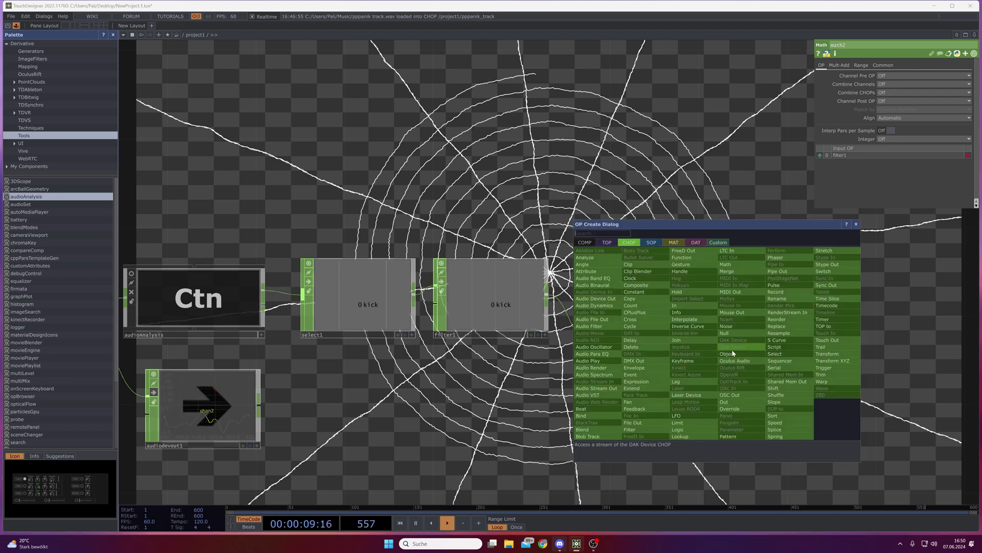
{"action": "left_click", "coordinate": [782, 426]}
{"action": "left_click", "coordinate": [778, 317]}
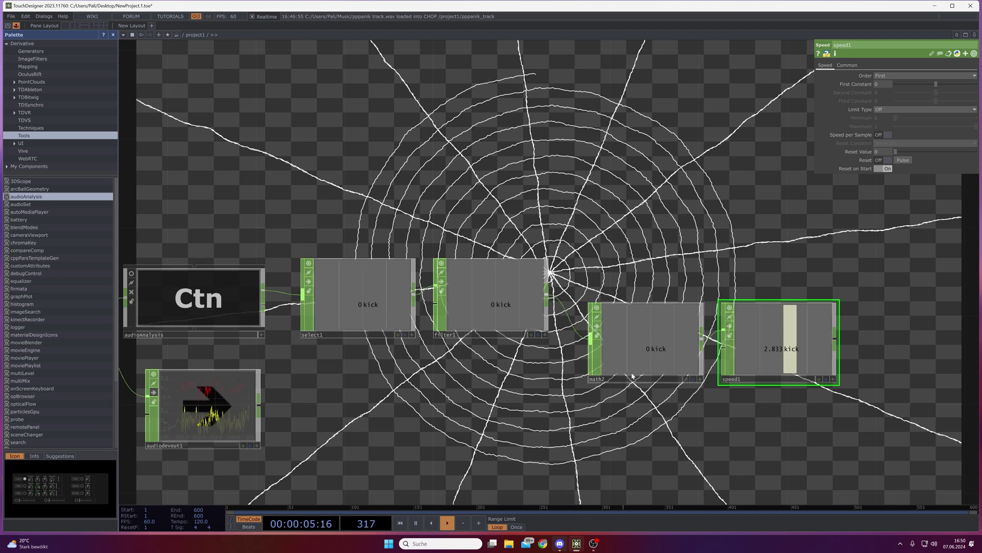
Add a Null CHOP after speed1 and name it speed.
{"action": "left_click_drag", "start_coordinate": [719, 423], "coordinate": [607, 414]}
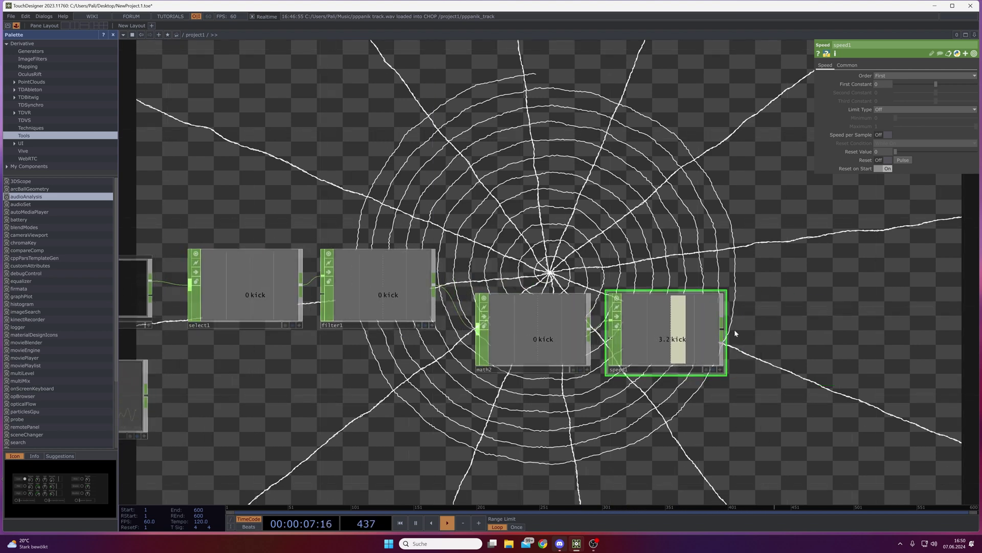
{"action": "right_click", "coordinate": [723, 331]}
{"action": "left_click", "coordinate": [756, 329]}
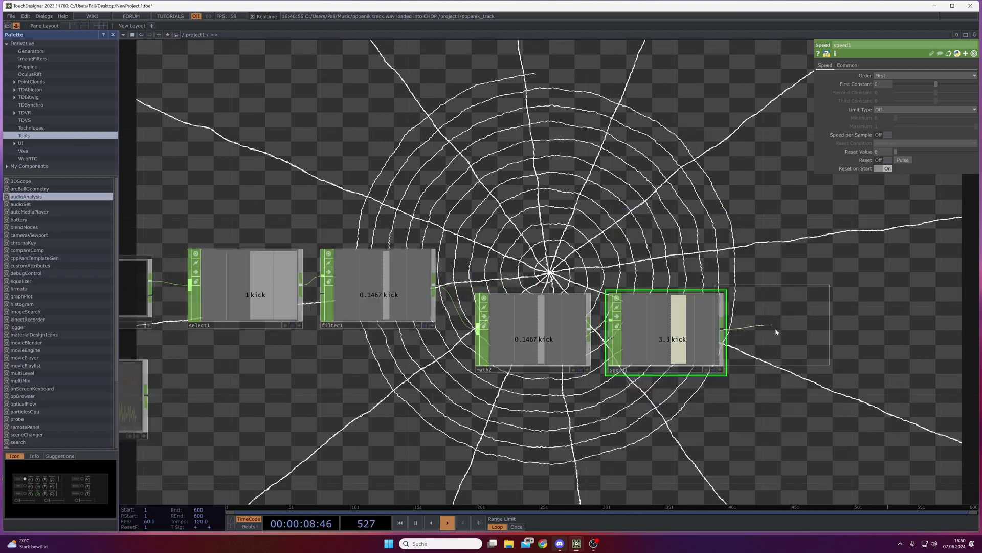
{"action": "left_click", "coordinate": [819, 333]}
{"action": "left_click", "coordinate": [770, 371]}
{"action": "type", "text": "speed"}
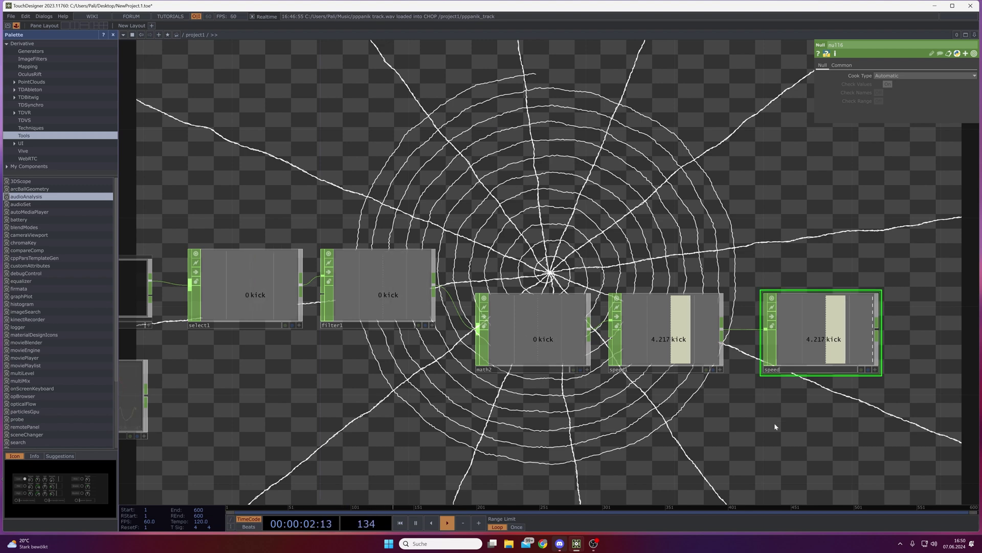
Insert a Rename CHOP between speed1 and the speed null, and rename the channel to speed.
{"action": "left_click_drag", "start_coordinate": [775, 422], "coordinate": [458, 408]}
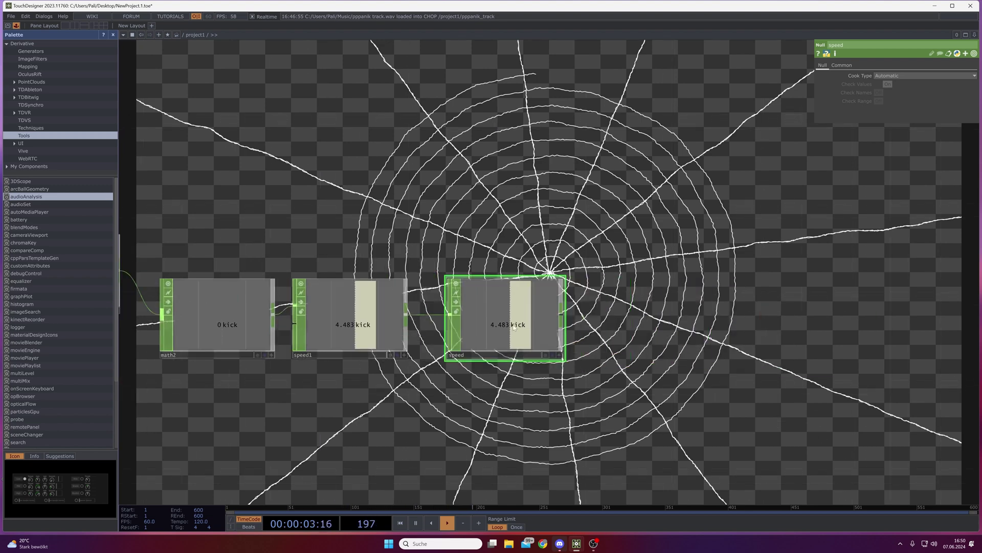
{"action": "left_click_drag", "start_coordinate": [461, 314], "coordinate": [596, 317]}
{"action": "right_click", "coordinate": [530, 317]}
{"action": "left_click", "coordinate": [545, 307]}
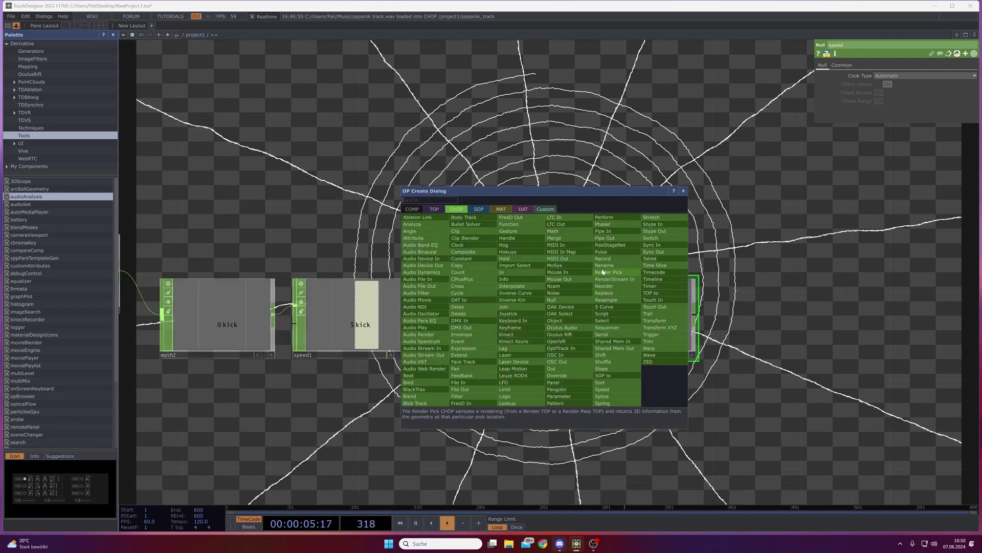
{"action": "left_click", "coordinate": [500, 322]}
{"action": "left_click", "coordinate": [487, 320]}
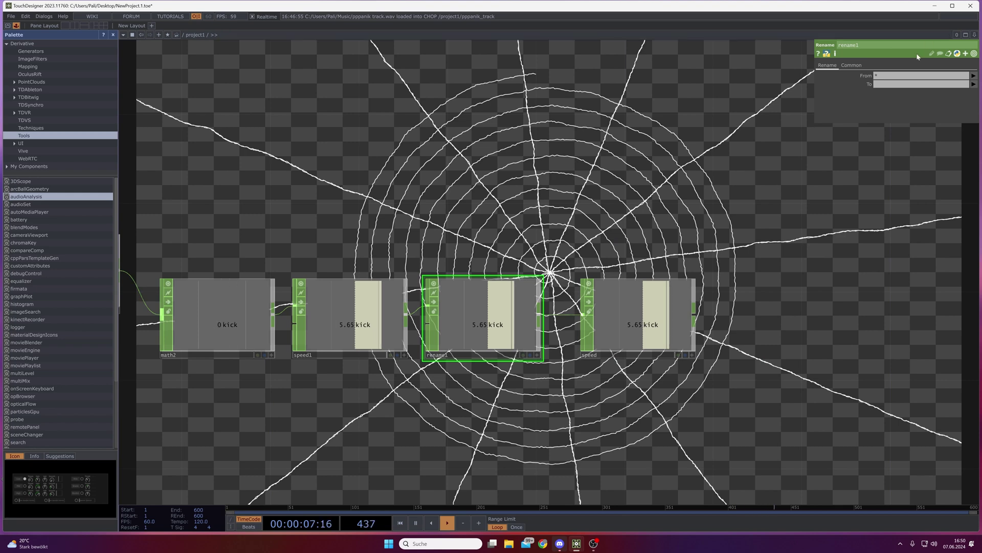
{"action": "left_click", "coordinate": [893, 84]}
{"action": "type", "text": "speed"}
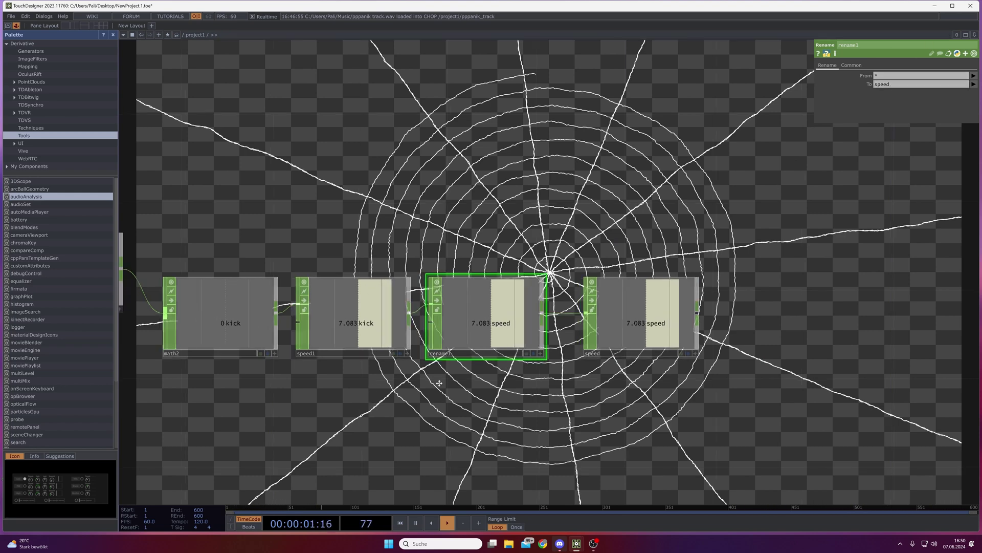
{"action": "left_click_drag", "start_coordinate": [383, 382], "coordinate": [650, 376]}
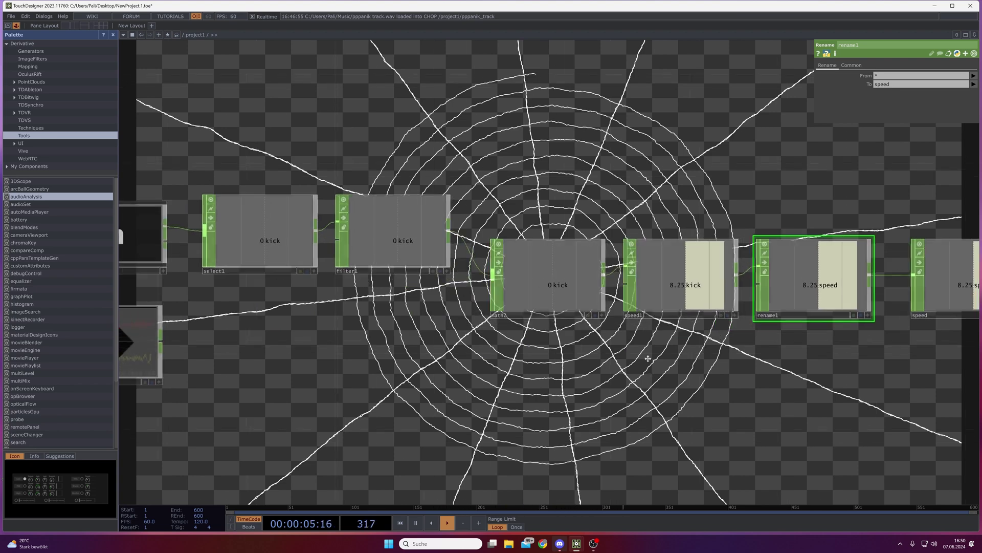
Drive the Z translate of noise1 with a CHOP reference to the speed null's channel.
{"action": "left_click_drag", "start_coordinate": [643, 282], "coordinate": [477, 327]}
{"action": "scroll", "coordinate": [523, 328], "scroll_direction": "down", "scroll_amount": 5}
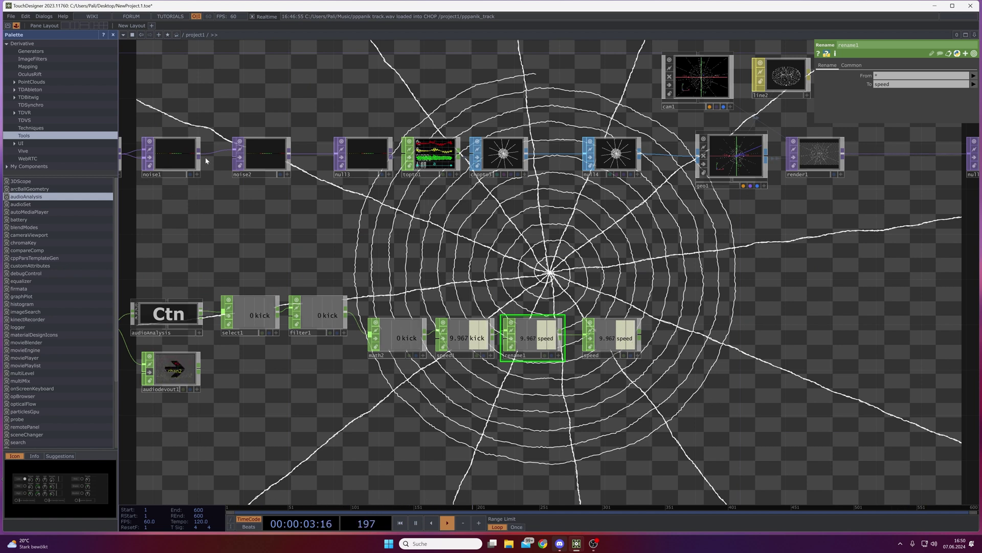
{"action": "left_click", "coordinate": [619, 340]}
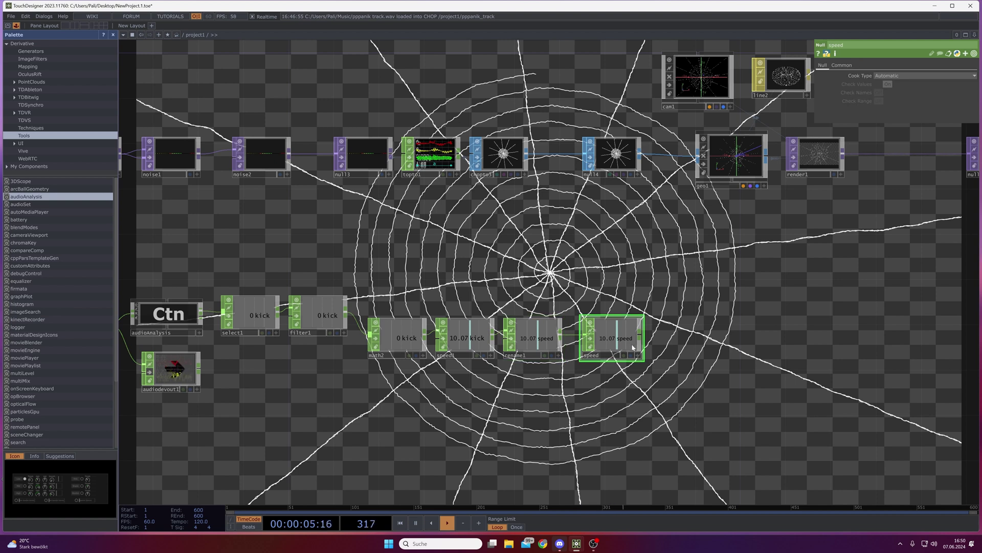
{"action": "left_click", "coordinate": [176, 153]}
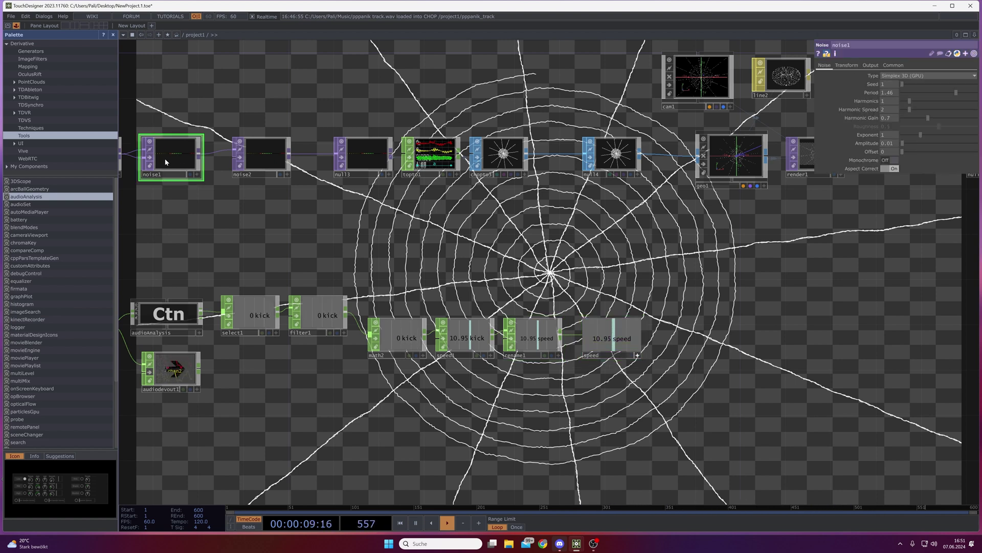
{"action": "left_click", "coordinate": [847, 65]}
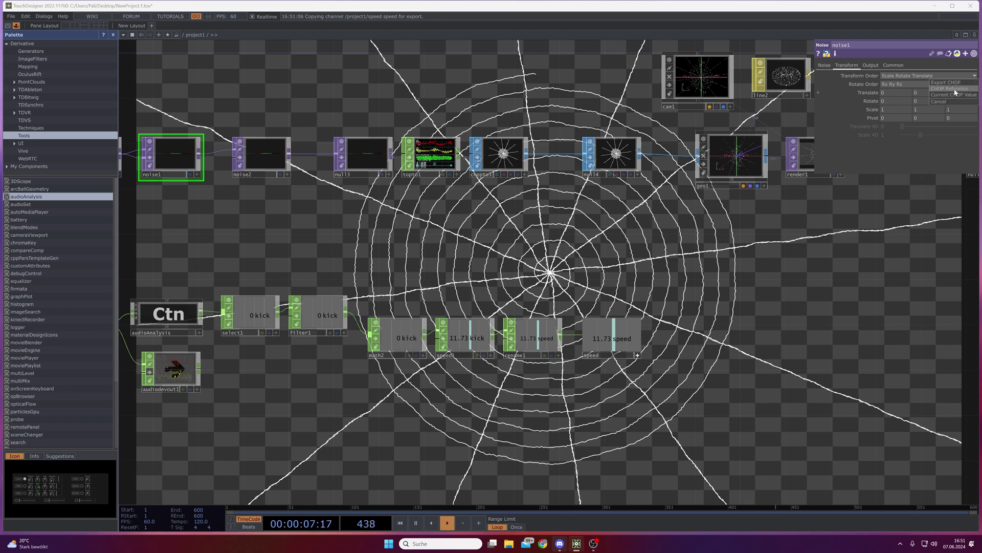
{"action": "left_click", "coordinate": [954, 89]}
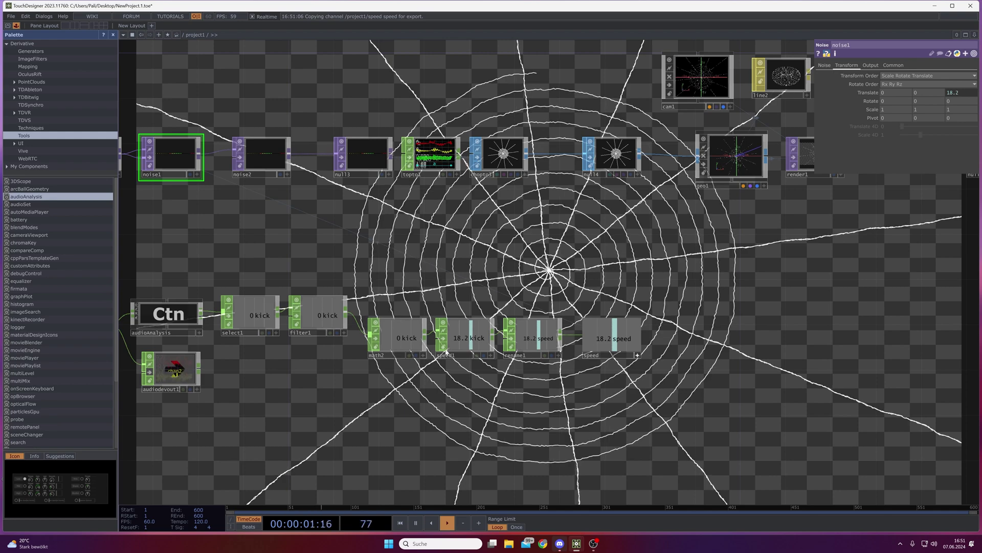
Add a Constant CHOP to the network just below filter1.
{"action": "scroll", "coordinate": [475, 322], "scroll_direction": "up", "scroll_amount": 2}
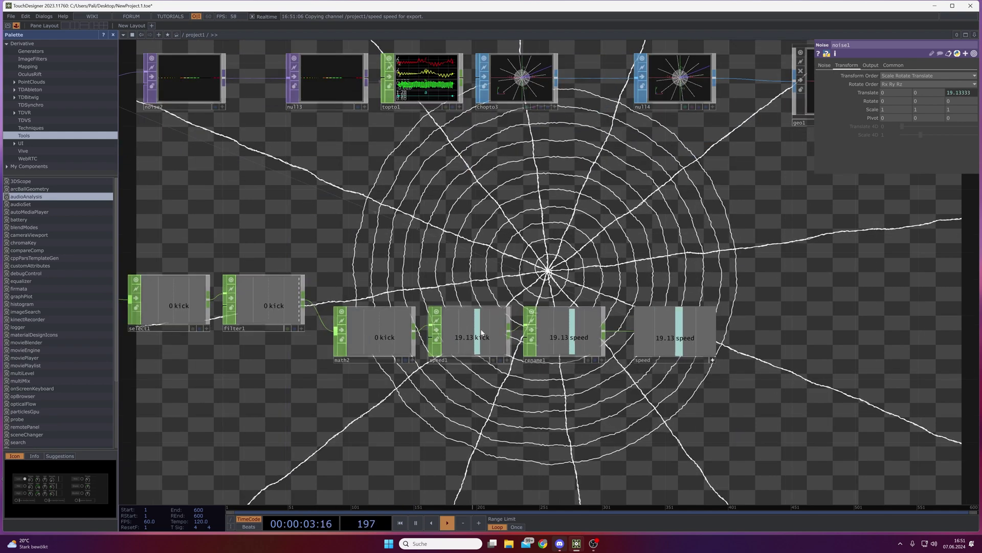
{"action": "left_click_drag", "start_coordinate": [263, 378], "coordinate": [435, 307]}
{"action": "key", "text": "Tab"}
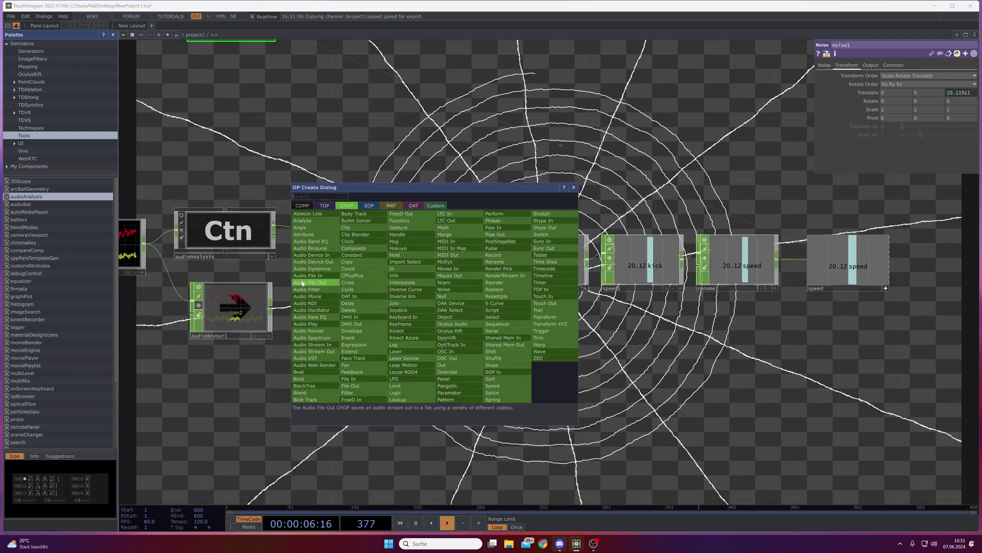
{"action": "left_click", "coordinate": [357, 255]}
{"action": "left_click", "coordinate": [402, 272]}
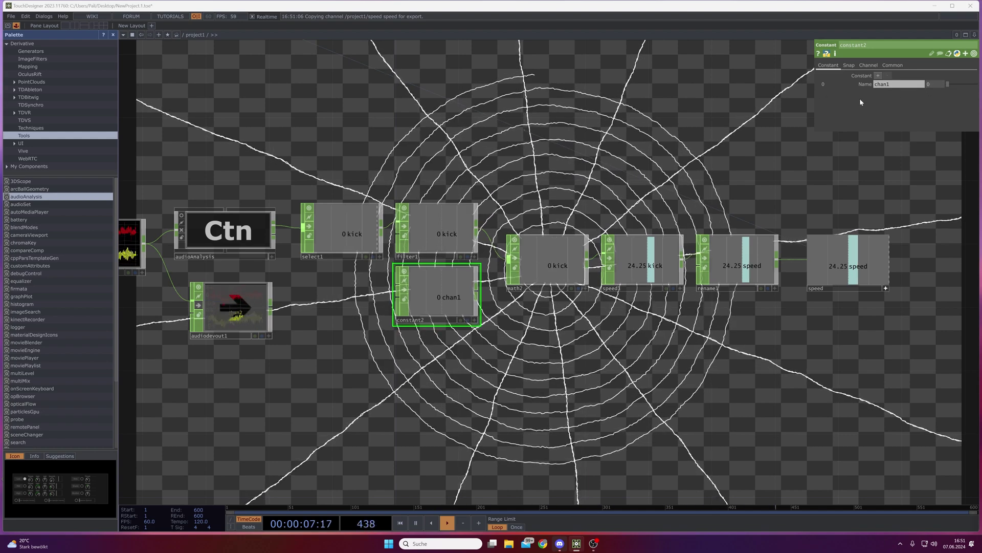
Name the channel of constant2 generalspeed and set its value to 0.25.
{"action": "type", "text": "speed"}
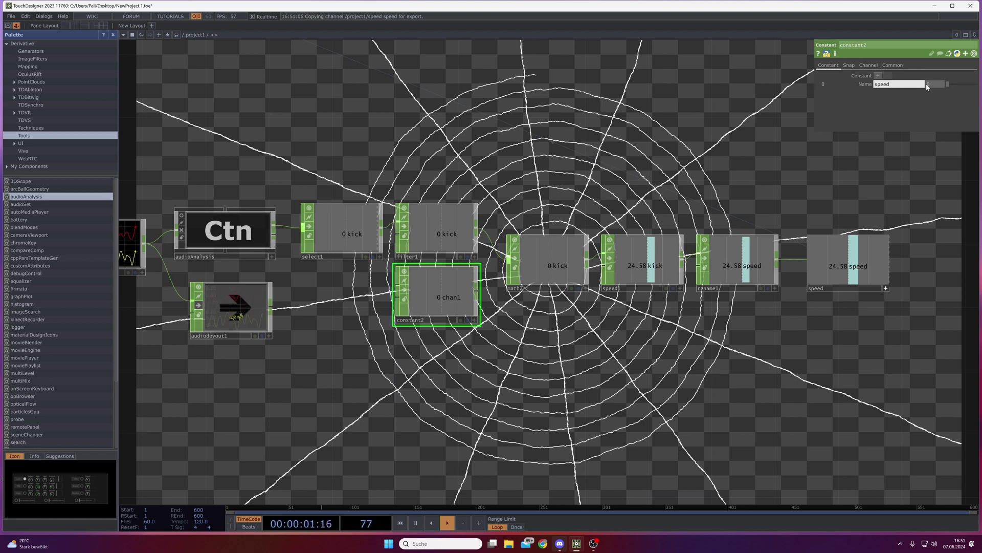
{"action": "key", "text": "Return"}
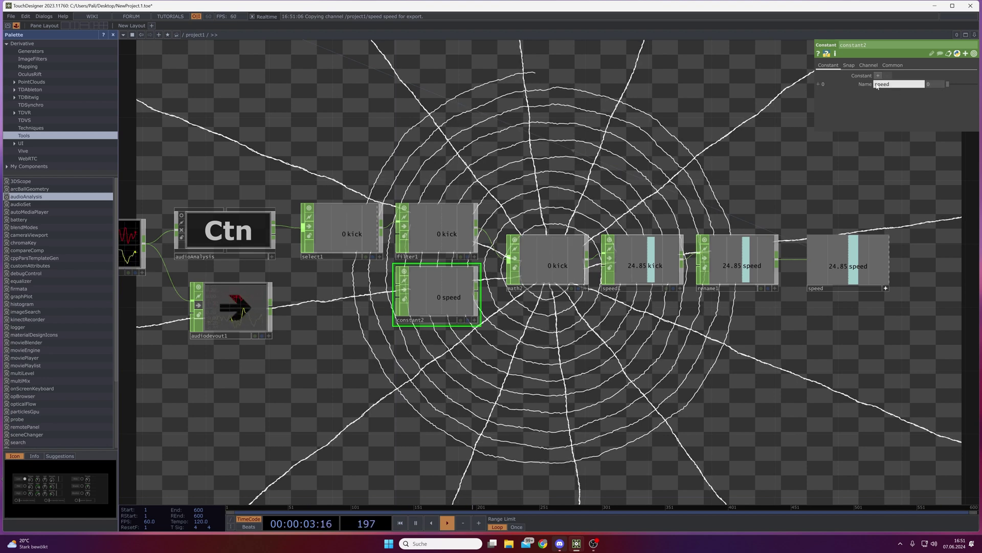
{"action": "type", "text": "general"}
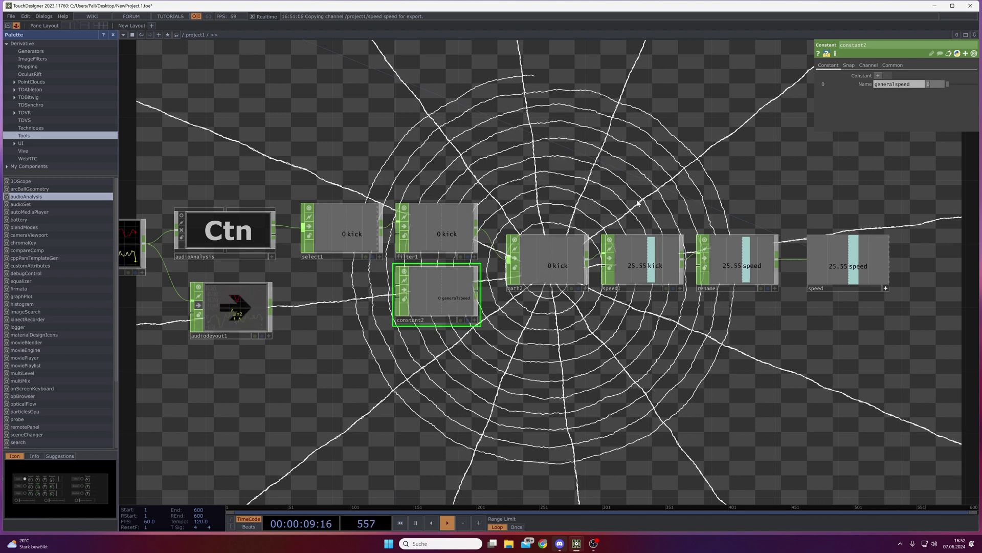
{"action": "type", "text": "0.25"}
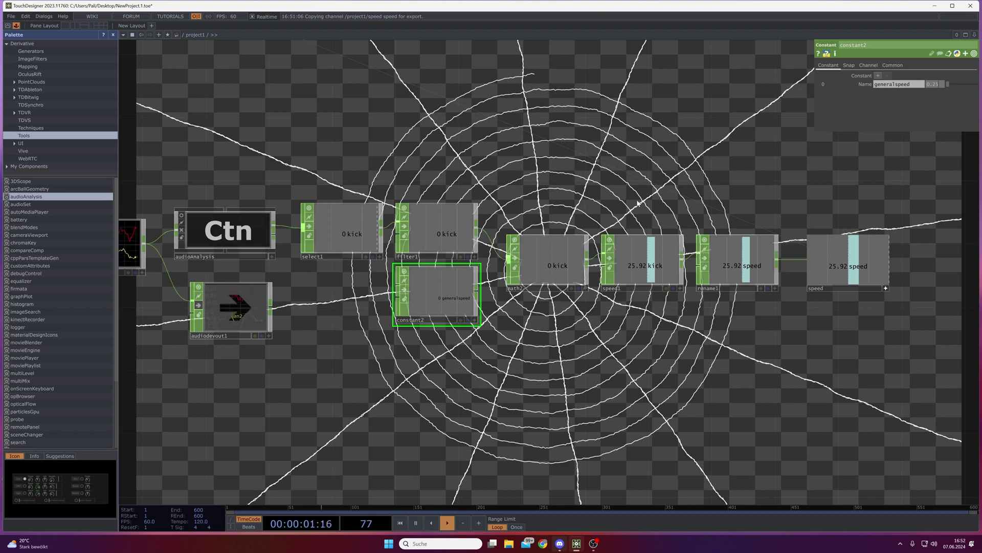
{"action": "key", "text": "Return"}
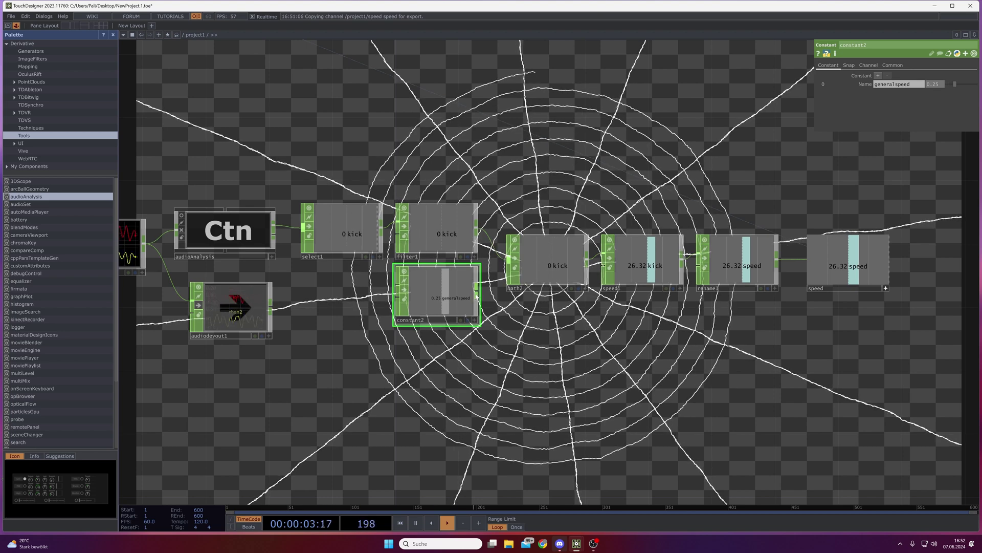
Connect constant2 to math2 as a second input and set Combine CHOPs to Add.
{"action": "left_click_drag", "start_coordinate": [477, 291], "coordinate": [509, 258]}
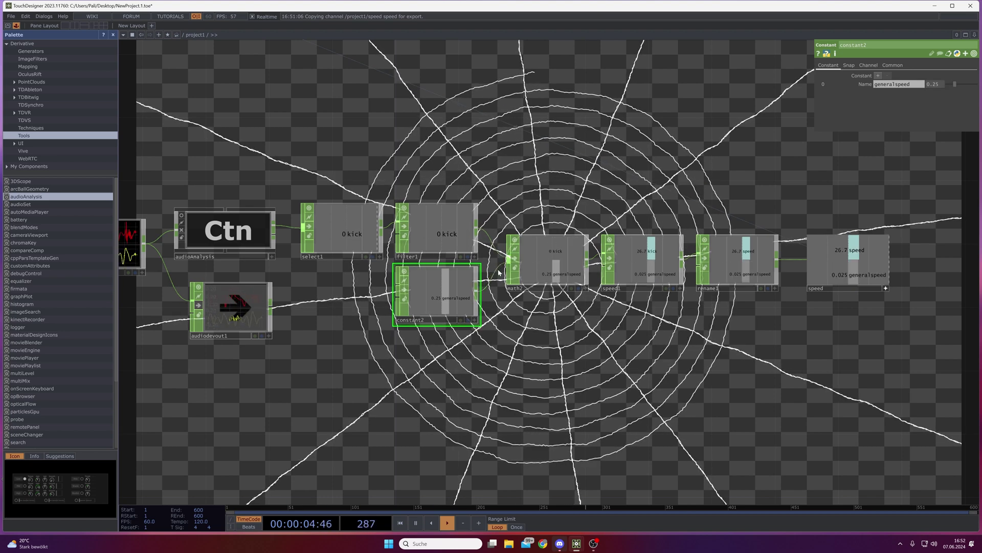
{"action": "left_click", "coordinate": [542, 265]}
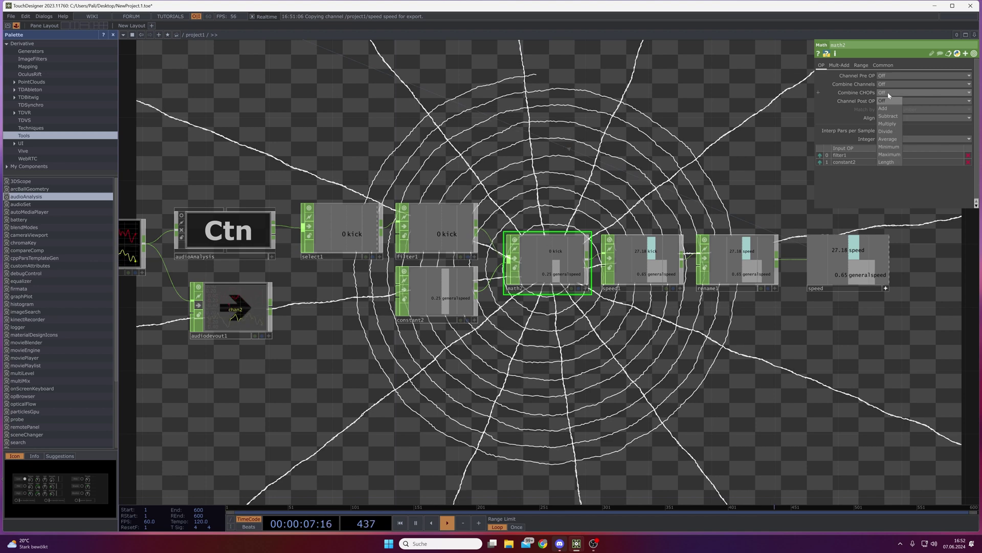
{"action": "left_click", "coordinate": [888, 101]}
{"action": "left_click", "coordinate": [885, 109]}
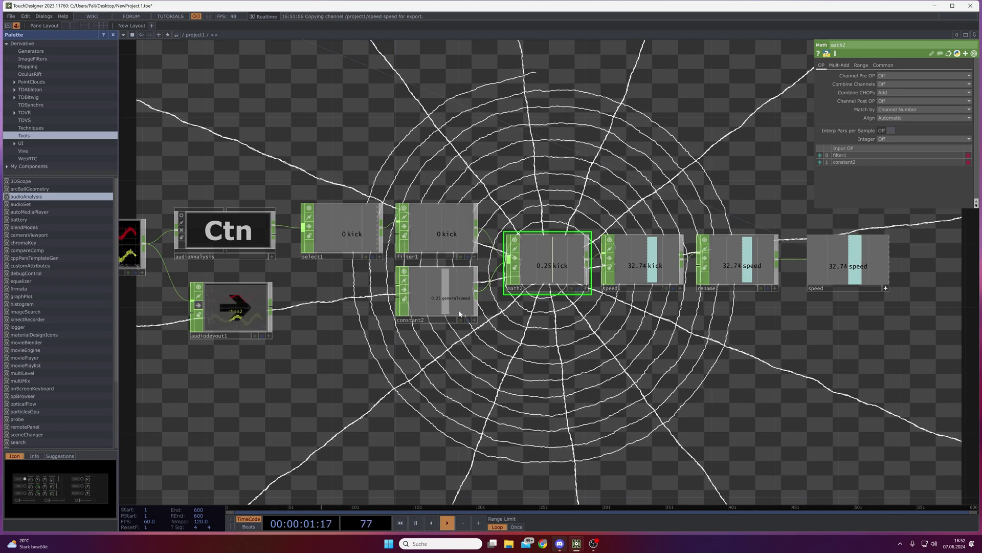
Try a value of 0.5 for the generalspeed channel in constant2 and return it to 0.25.
{"action": "left_click", "coordinate": [436, 294]}
{"action": "left_click", "coordinate": [933, 84]}
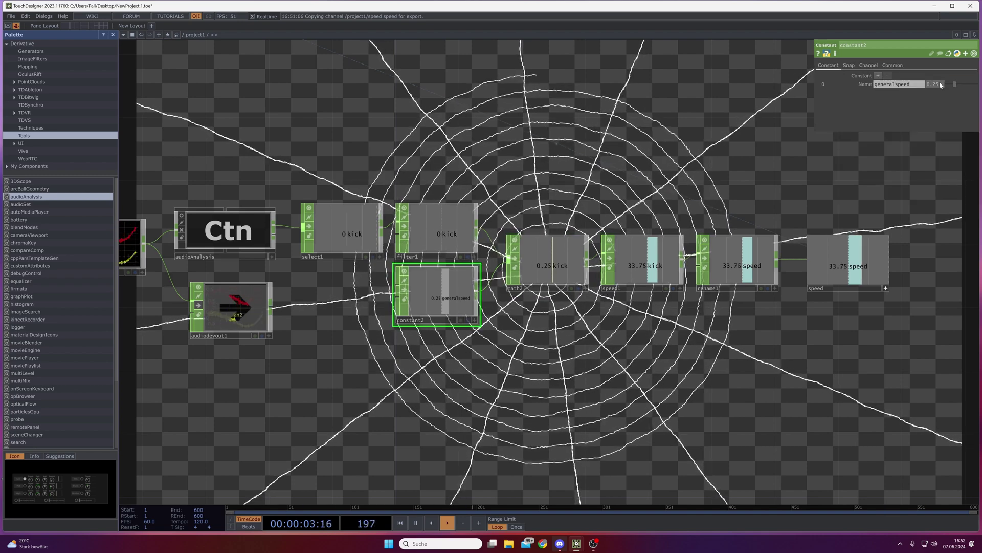
{"action": "type", "text": "1"}
{"action": "key", "text": "Return"}
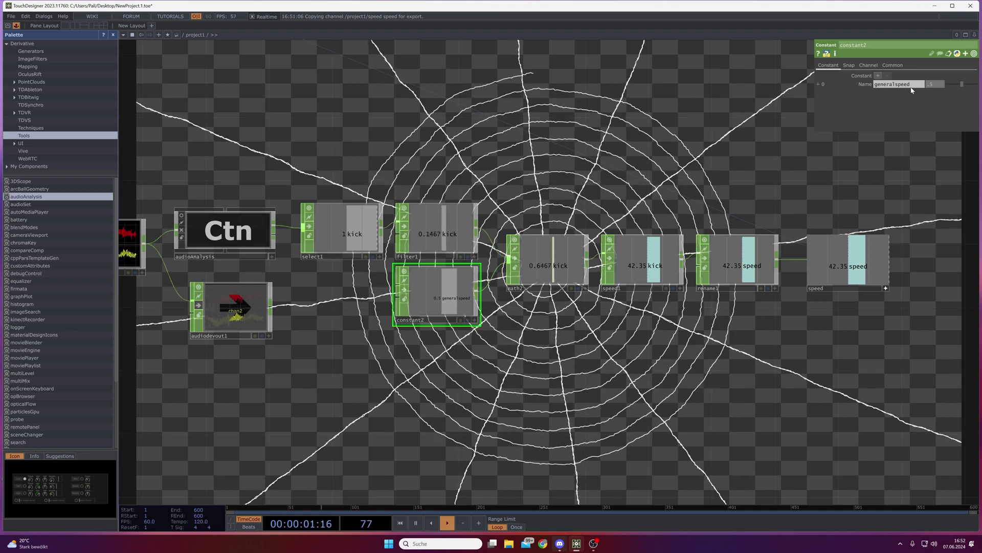
{"action": "left_click", "coordinate": [930, 85]}
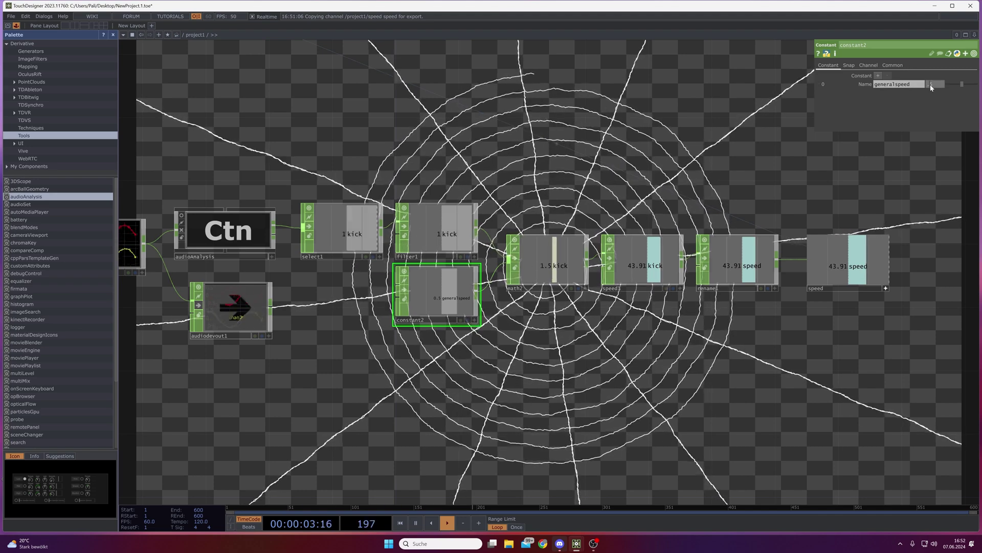
{"action": "type", "text": "2"}
{"action": "key", "text": "Return"}
Try a Multiply value of 2 in math2 and set it back to 1.
{"action": "left_click", "coordinate": [550, 256]}
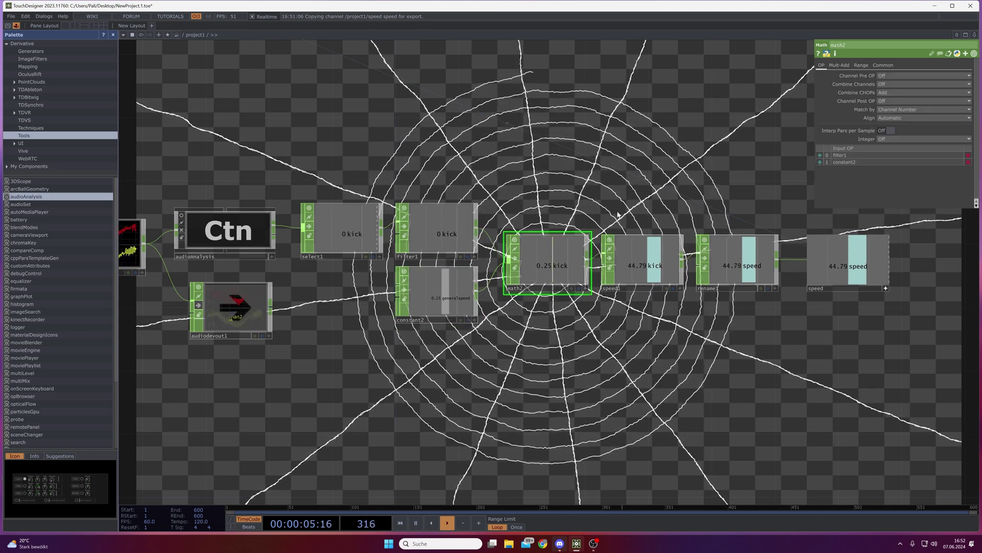
{"action": "left_click_drag", "start_coordinate": [599, 210], "coordinate": [532, 283]}
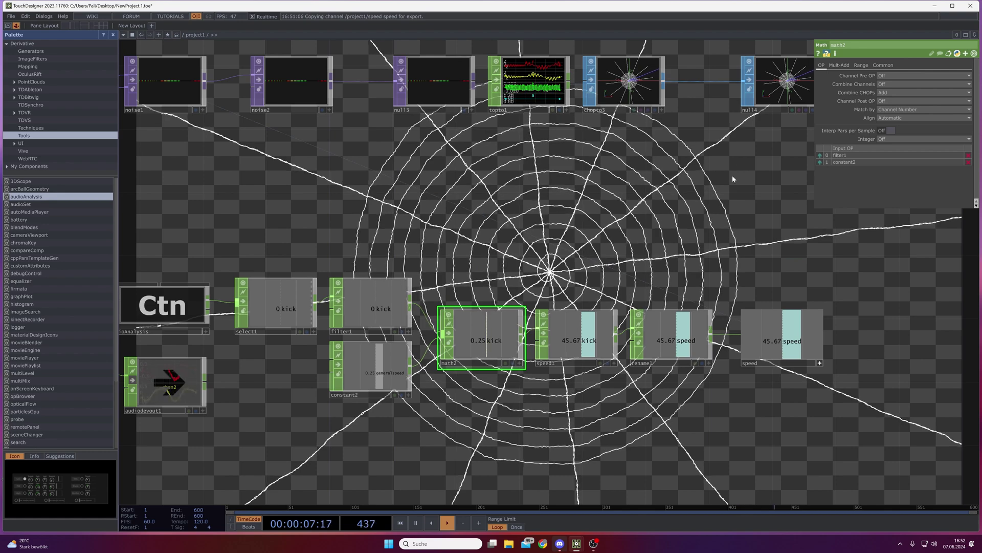
{"action": "left_click", "coordinate": [849, 65]}
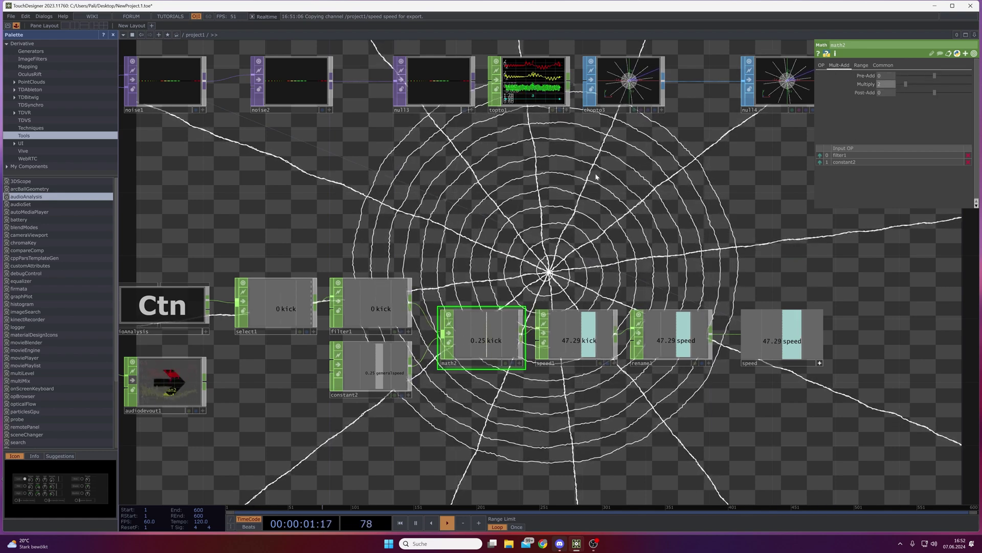
{"action": "key", "text": "Return"}
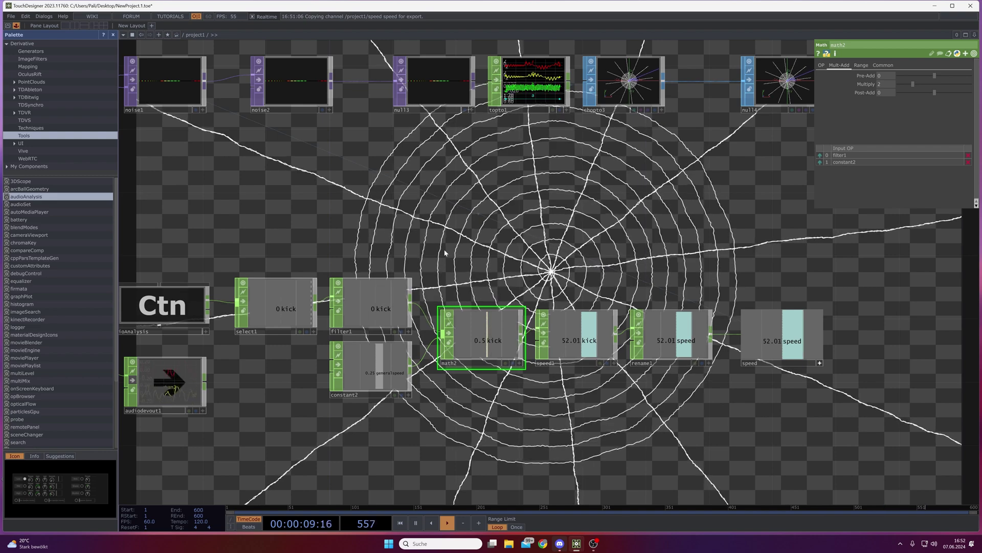
{"action": "left_click", "coordinate": [885, 84]}
{"action": "type", "text": "1"}
{"action": "key", "text": "Return"}
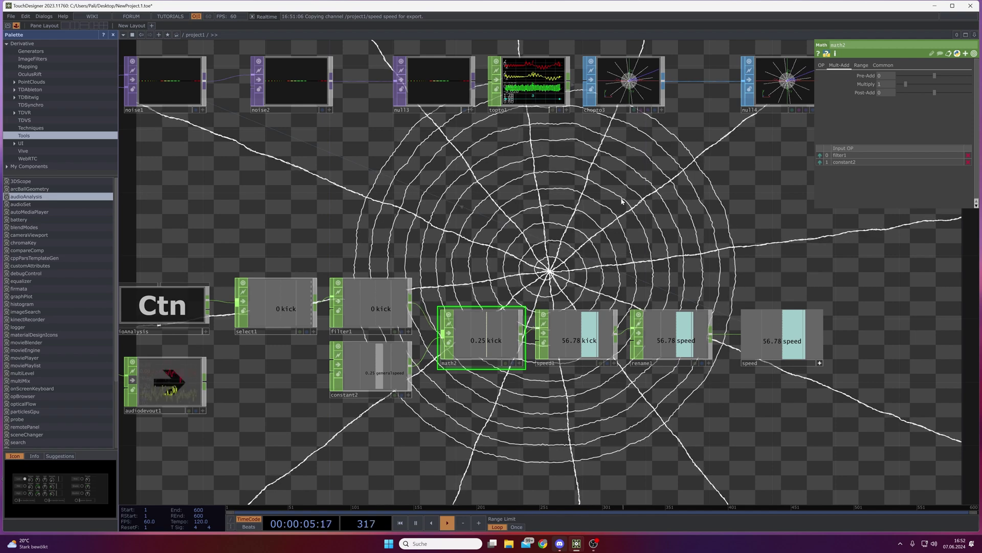
Move null4 and the geometry, camera, line and render operators after it further along, widening the gap after chopto3.
{"action": "left_click_drag", "start_coordinate": [689, 207], "coordinate": [554, 242]}
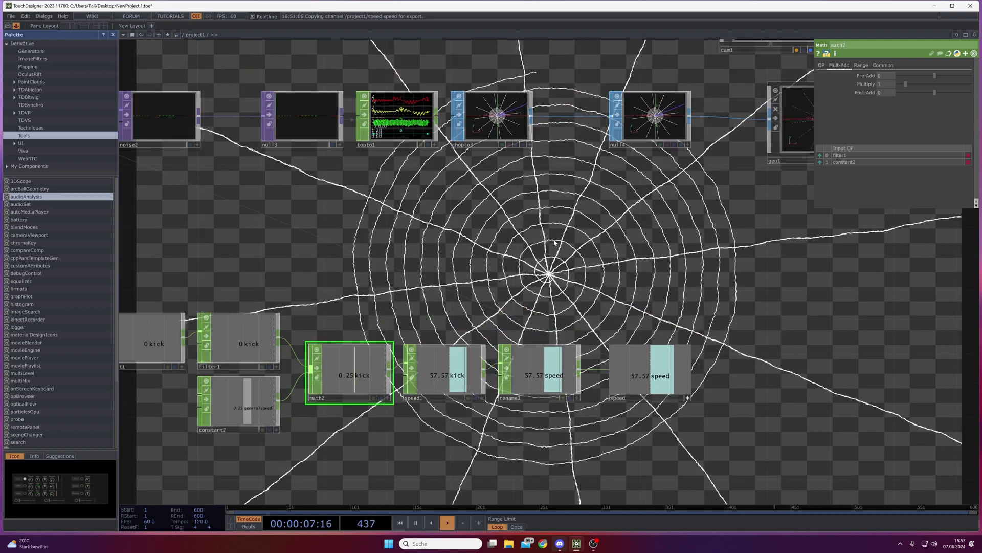
{"action": "scroll", "coordinate": [555, 242], "scroll_direction": "down", "scroll_amount": 2}
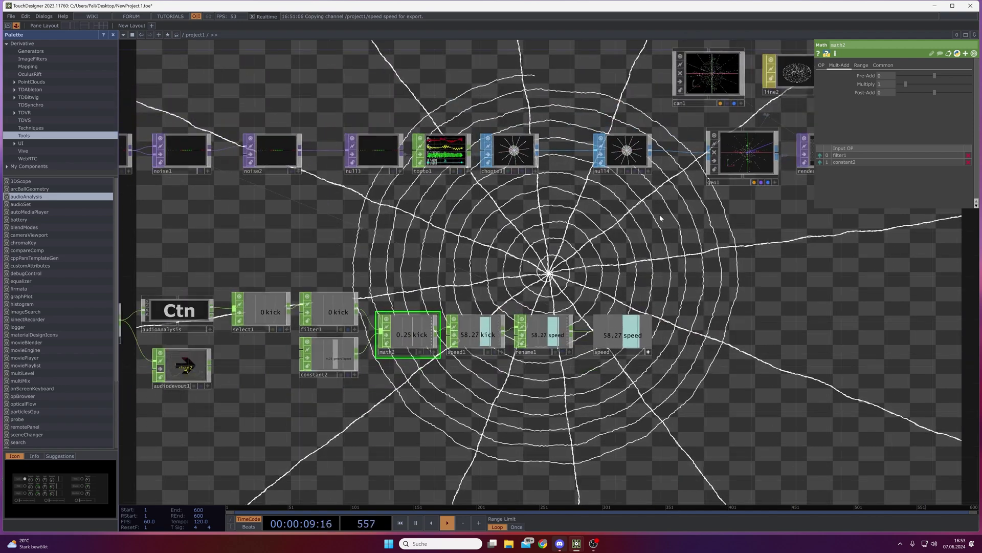
{"action": "left_click_drag", "start_coordinate": [658, 217], "coordinate": [547, 260]}
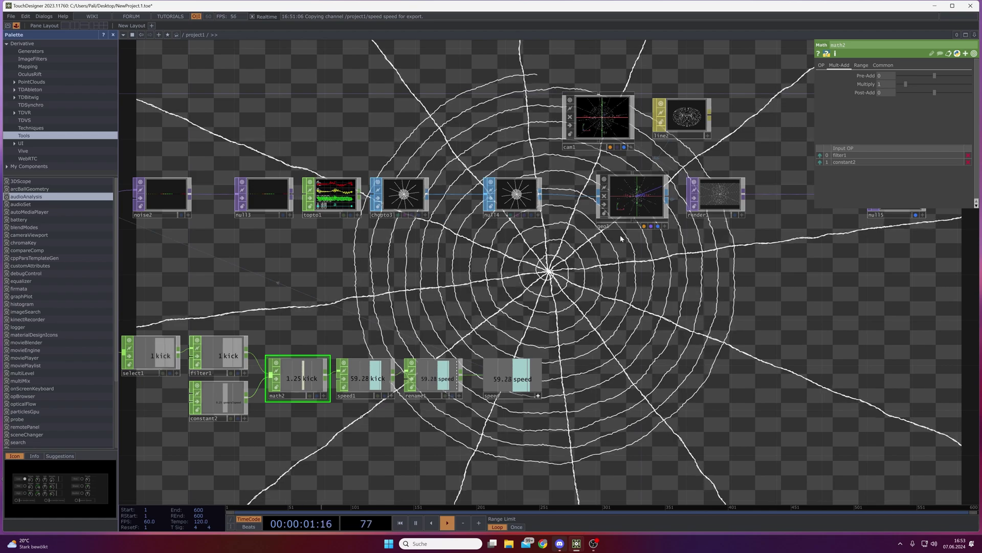
{"action": "scroll", "coordinate": [625, 249], "scroll_direction": "down", "scroll_amount": 2}
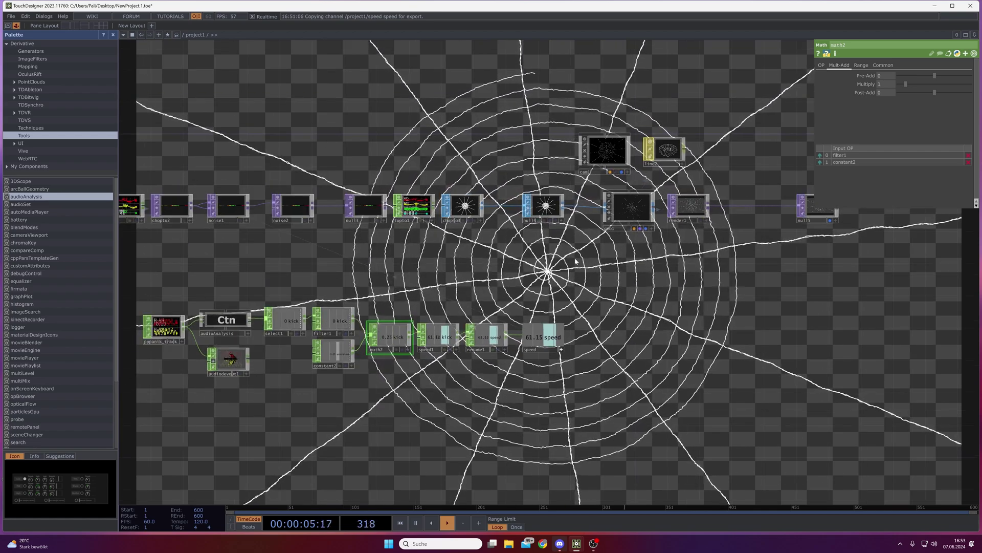
{"action": "middle_click_drag", "start_coordinate": [608, 256], "coordinate": [551, 314]}
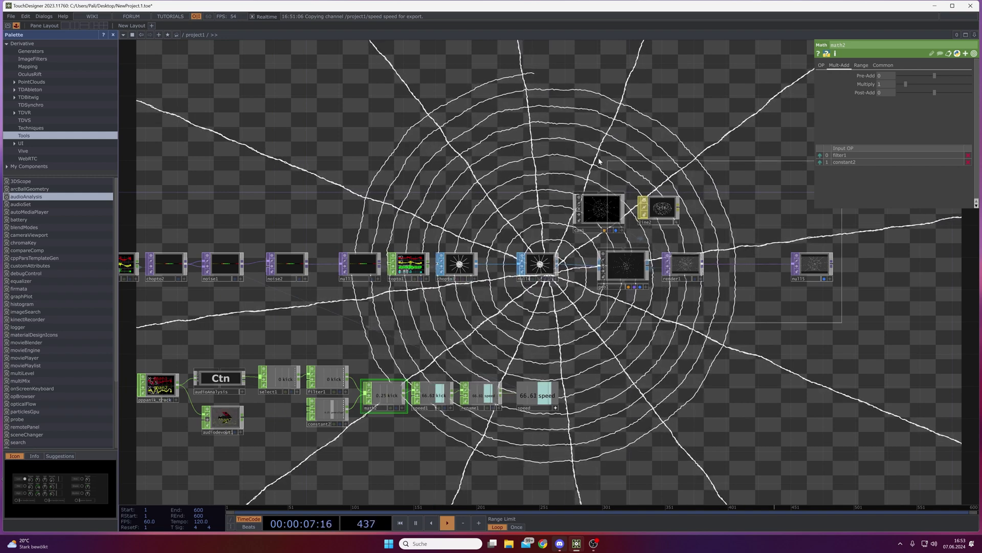
{"action": "left_click_drag", "start_coordinate": [600, 161], "coordinate": [532, 190]}
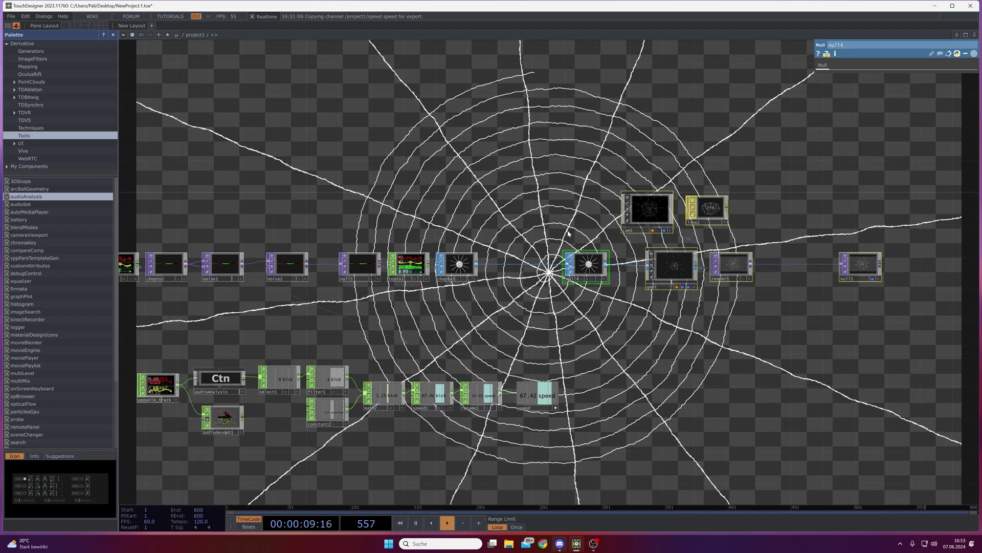
Insert a Noise SOP between chopto3 and null4.
{"action": "scroll", "coordinate": [550, 285], "scroll_direction": "up", "scroll_amount": 6}
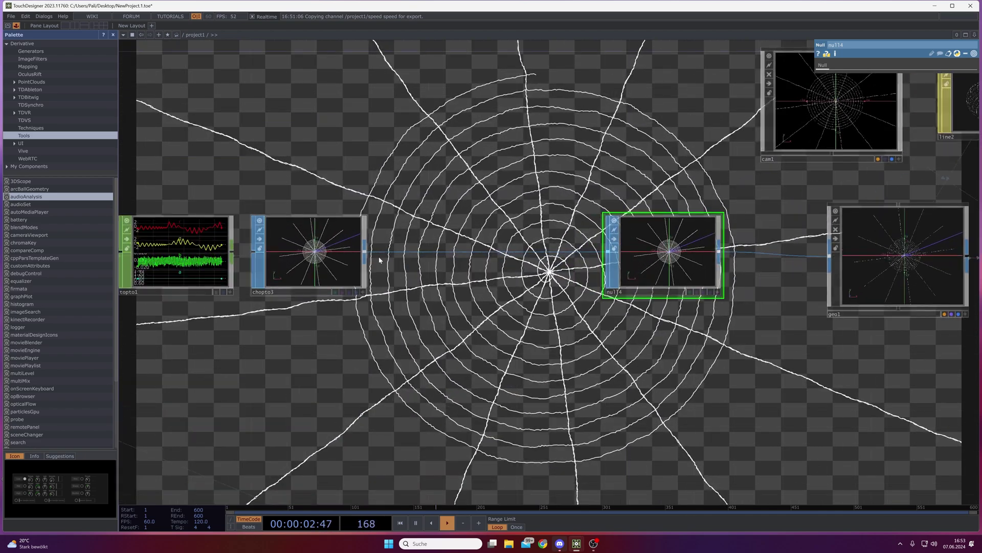
{"action": "left_click", "coordinate": [307, 253]}
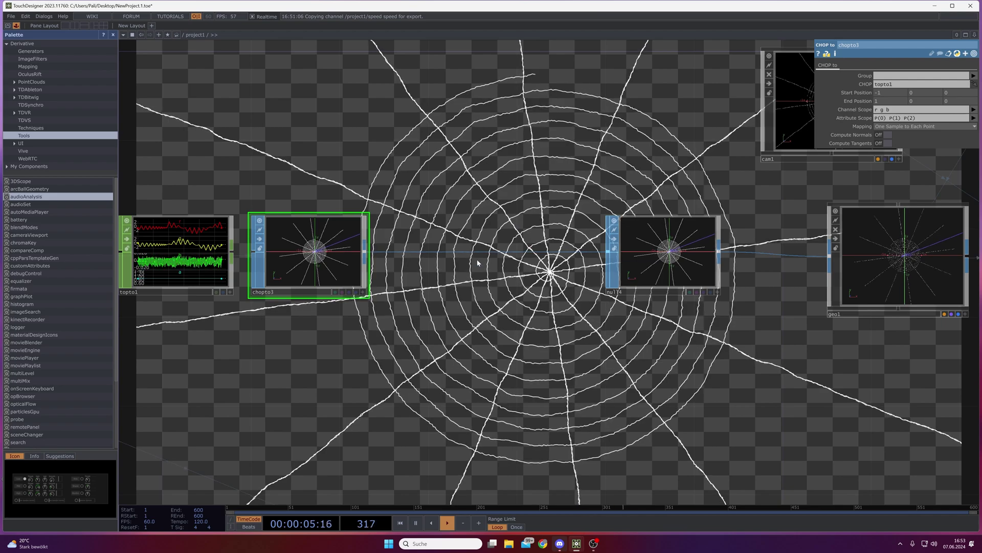
{"action": "key", "text": "Tab"}
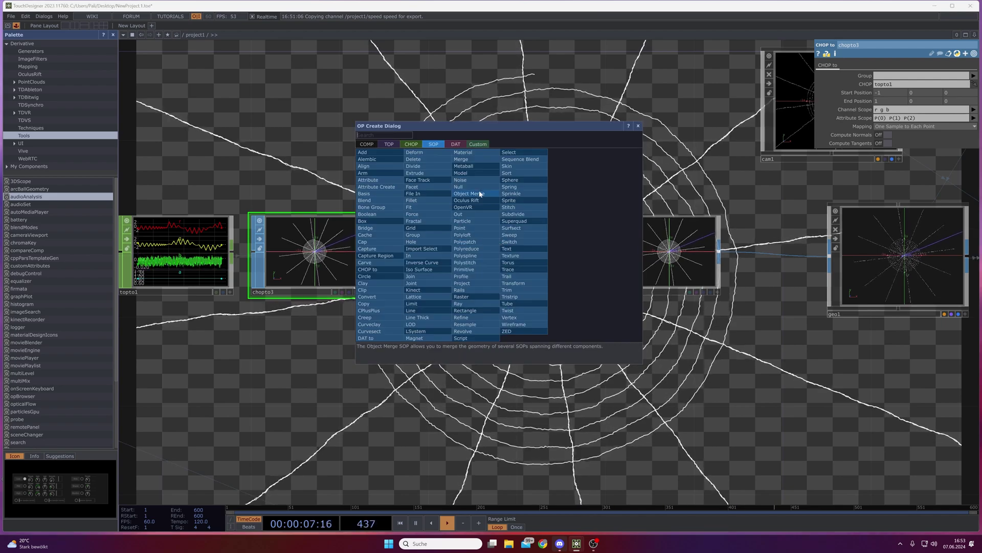
{"action": "left_click", "coordinate": [478, 180]}
{"action": "left_click", "coordinate": [486, 254]}
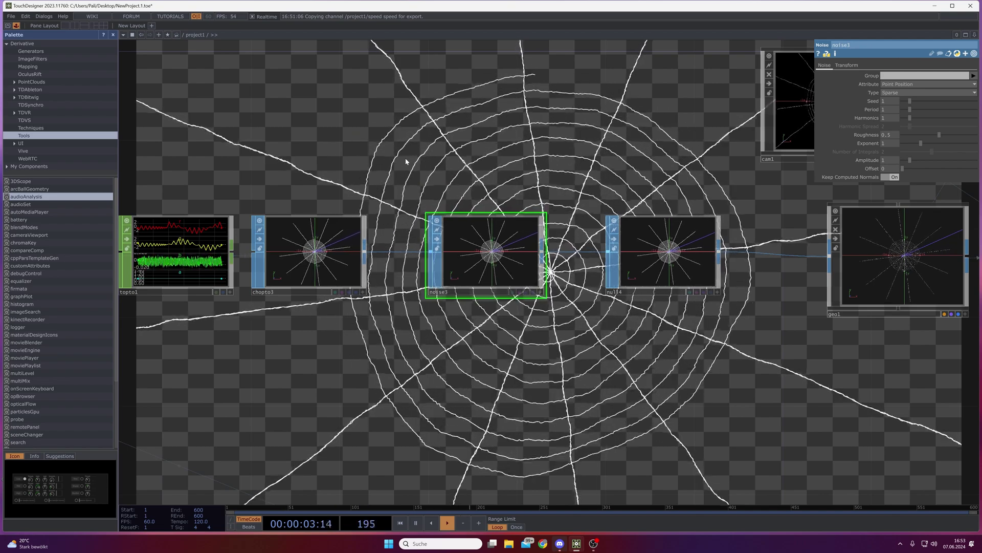
{"action": "left_click_drag", "start_coordinate": [401, 138], "coordinate": [465, 138]}
{"action": "scroll", "coordinate": [465, 138], "scroll_direction": "down", "scroll_amount": 2}
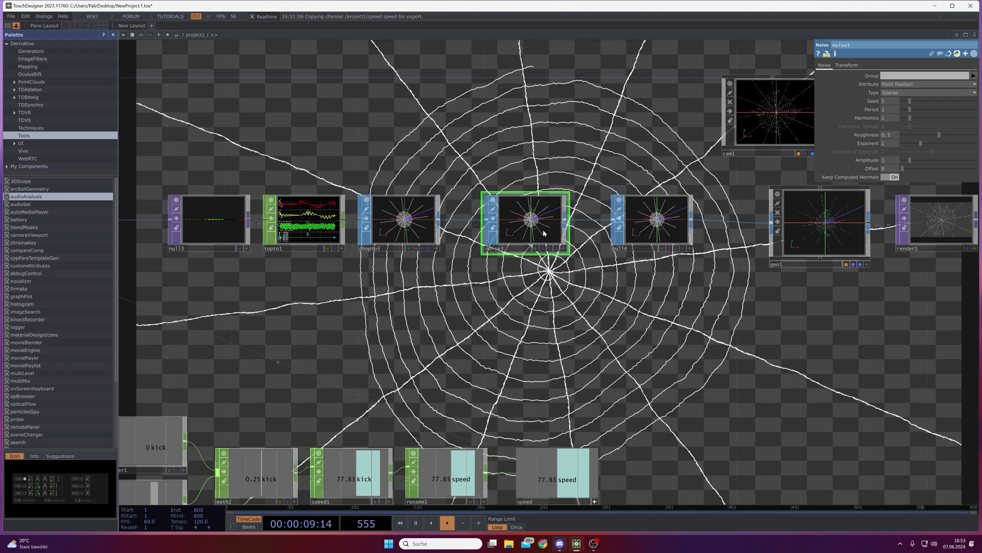
Drive noise3's Z translation with the expression absTime.seconds.
{"action": "left_click_drag", "start_coordinate": [529, 354], "coordinate": [540, 320]}
{"action": "left_click", "coordinate": [847, 65]}
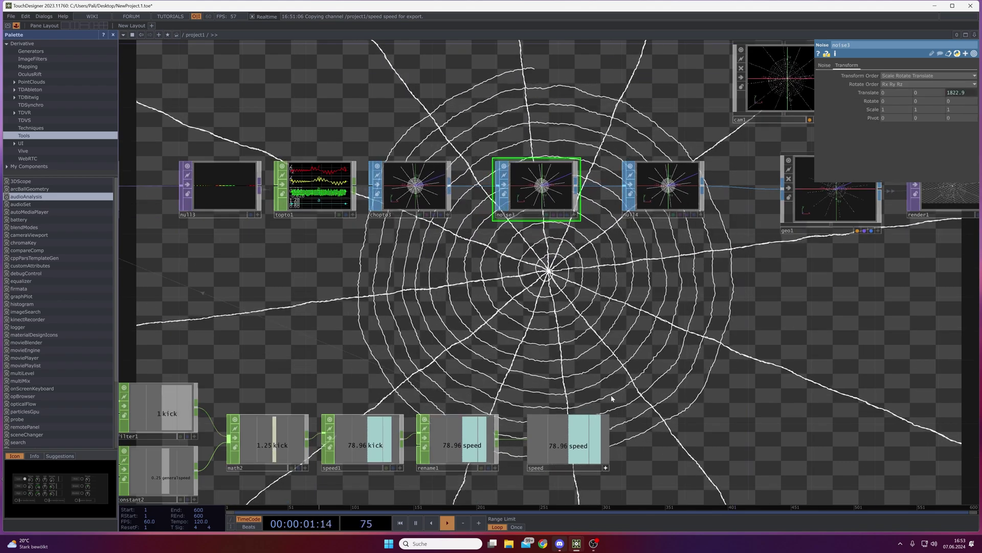
{"action": "left_click", "coordinate": [819, 92]}
{"action": "left_click", "coordinate": [888, 118]}
{"action": "type", "text": "absTime.seconds"}
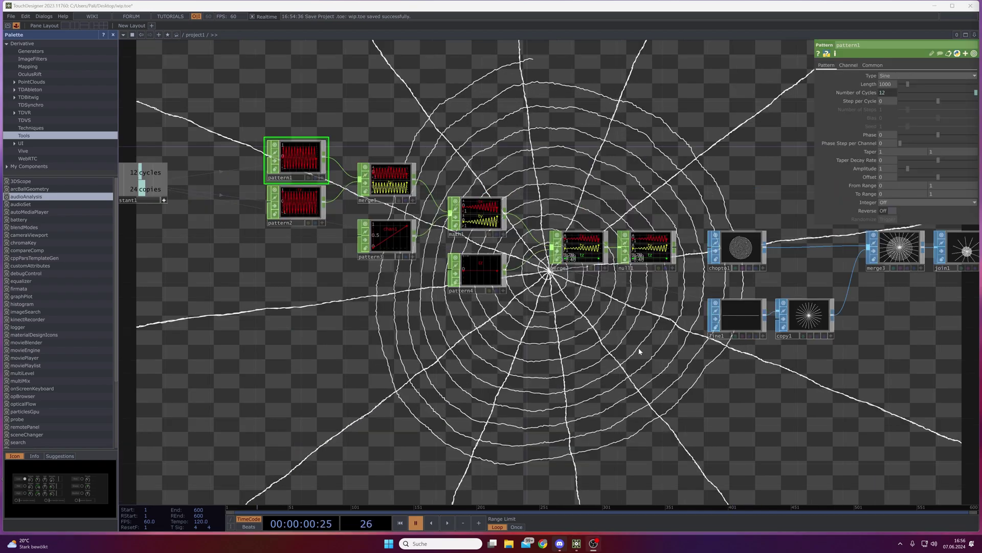
Move null5 further along and shift render1 slightly, leaving a wide gap between the two.
{"action": "left_click_drag", "start_coordinate": [639, 351], "coordinate": [459, 388]}
{"action": "scroll", "coordinate": [740, 349], "scroll_direction": "down", "scroll_amount": 5}
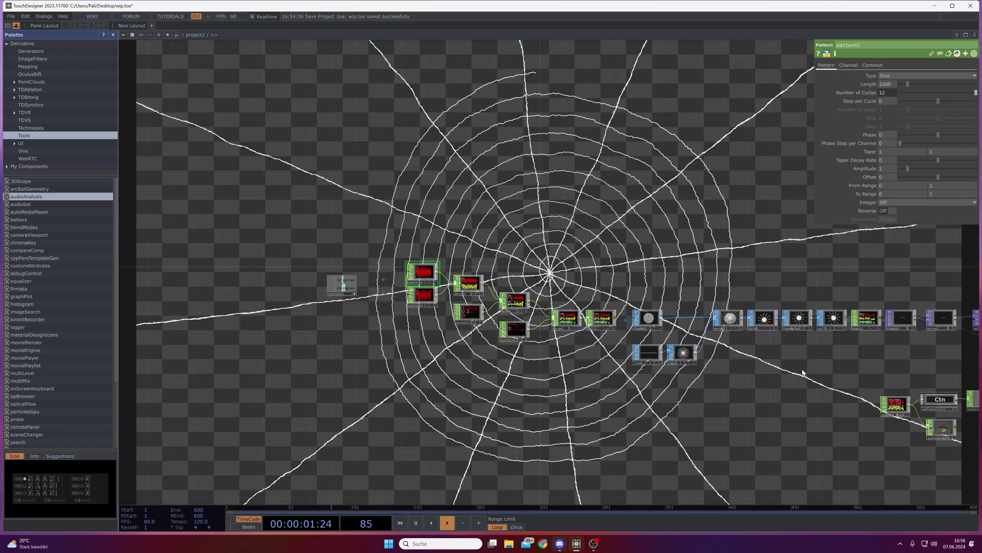
{"action": "scroll", "coordinate": [870, 358], "scroll_direction": "up", "scroll_amount": 2}
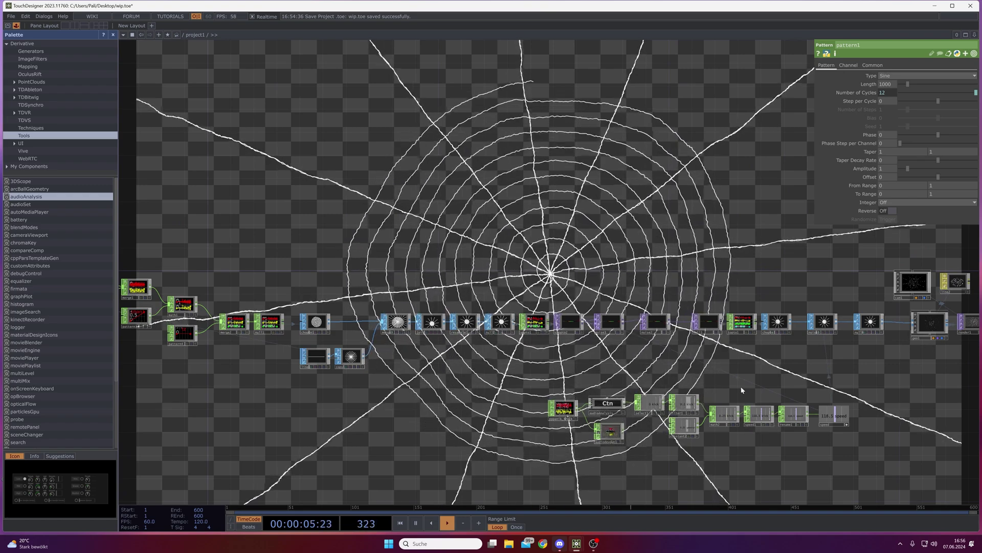
{"action": "left_click_drag", "start_coordinate": [771, 351], "coordinate": [455, 380]}
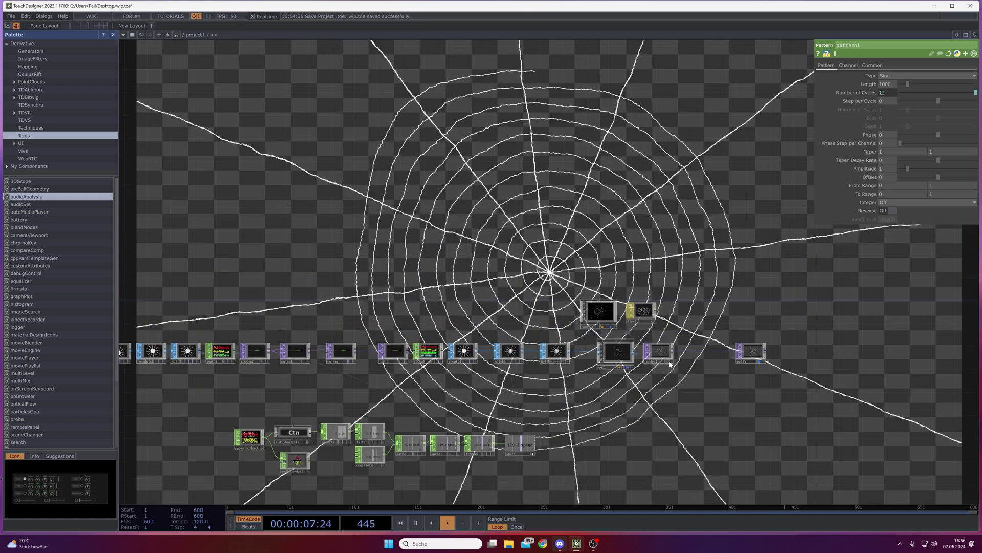
{"action": "scroll", "coordinate": [744, 349], "scroll_direction": "up", "scroll_amount": 2}
{"action": "scroll", "coordinate": [743, 348], "scroll_direction": "up", "scroll_amount": 3}
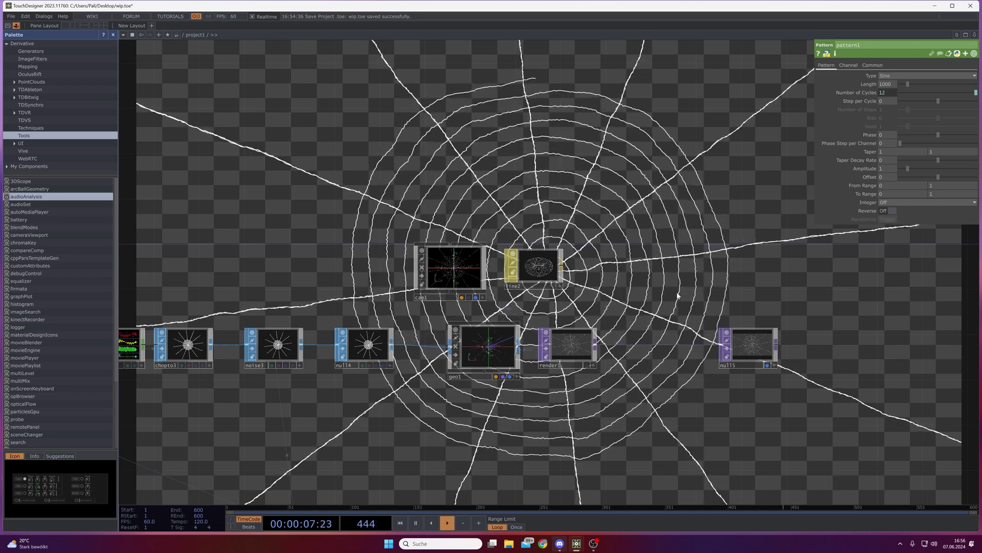
{"action": "middle_click_drag", "start_coordinate": [740, 342], "coordinate": [489, 299]}
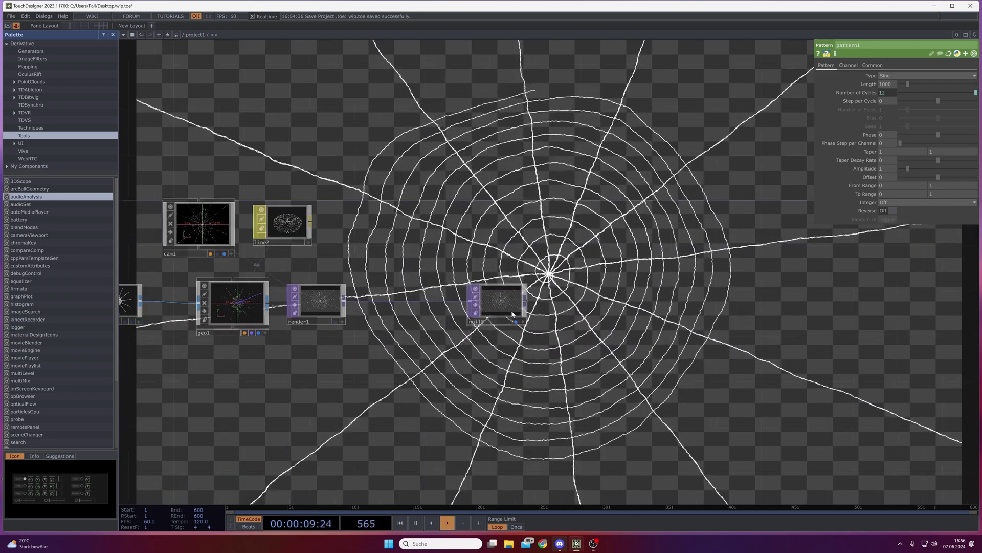
{"action": "left_click_drag", "start_coordinate": [489, 299], "coordinate": [837, 299]}
{"action": "left_click_drag", "start_coordinate": [331, 303], "coordinate": [364, 303]}
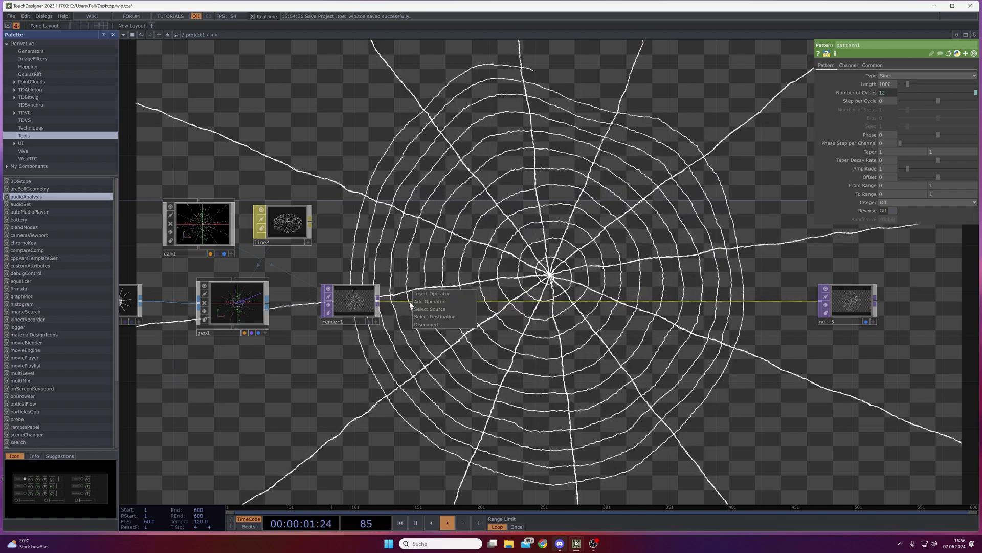
Insert a Blur TOP between render1 and null5.
{"action": "right_click", "coordinate": [406, 302]}
{"action": "left_click", "coordinate": [424, 290]}
{"action": "left_click", "coordinate": [303, 241]}
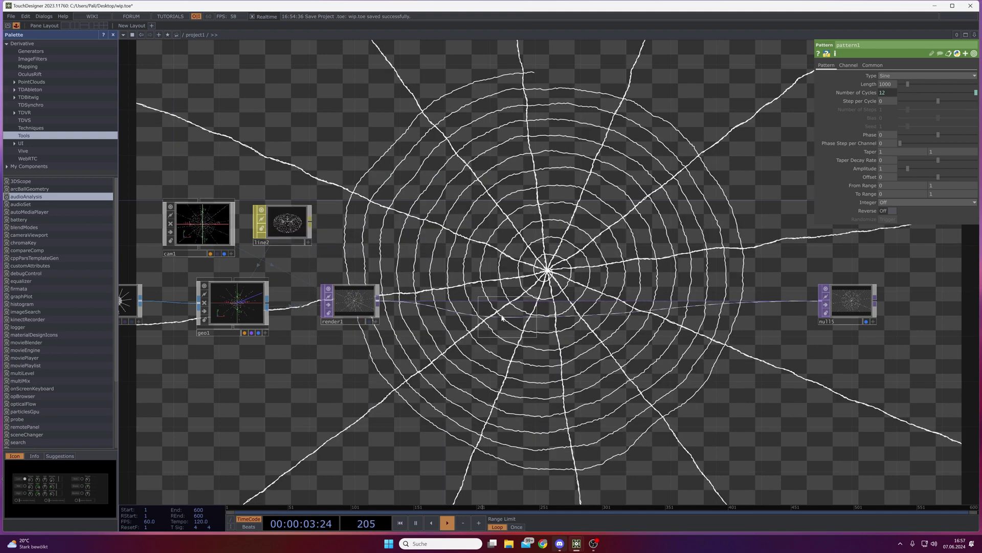
{"action": "left_click", "coordinate": [485, 304]}
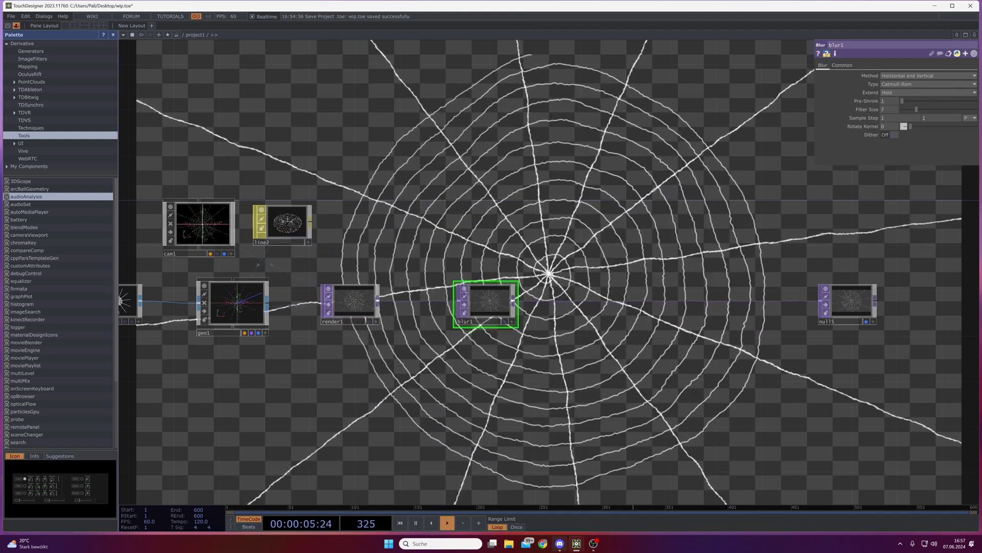
Insert a Threshold TOP between blur1 and null5 and play the animation.
{"action": "right_click", "coordinate": [556, 301]}
{"action": "left_click", "coordinate": [568, 307]}
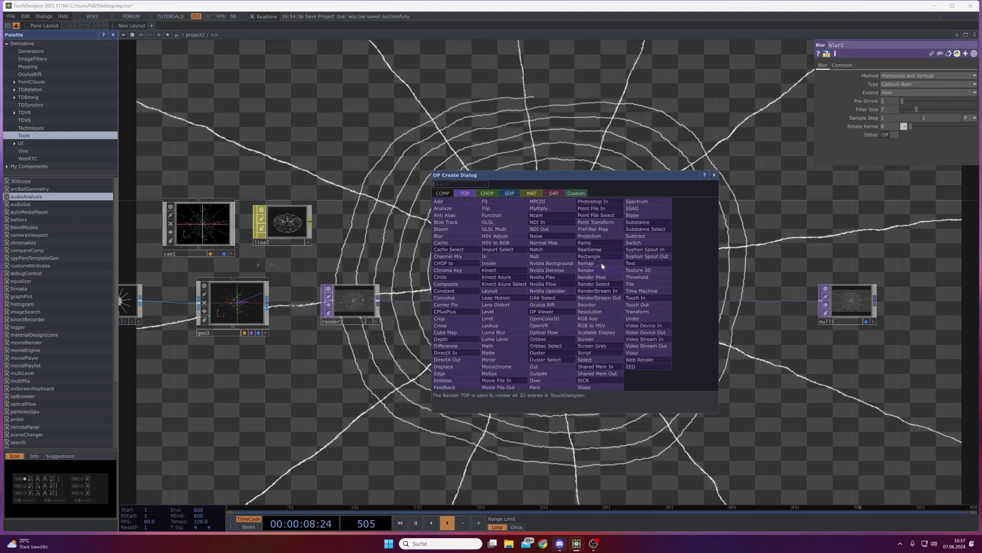
{"action": "left_click", "coordinate": [643, 280]}
{"action": "left_click", "coordinate": [598, 303]}
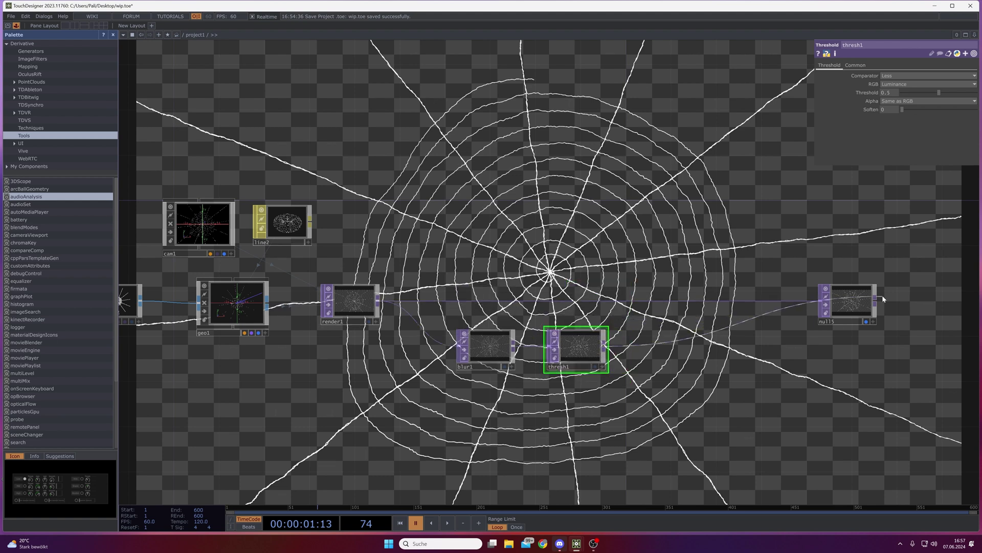
{"action": "key", "text": "space"}
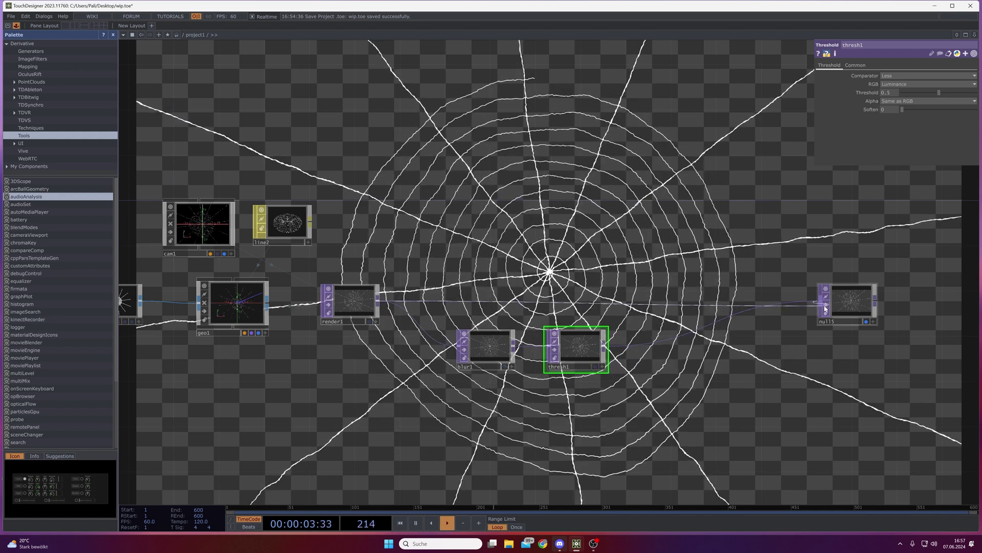
{"action": "key", "text": "space"}
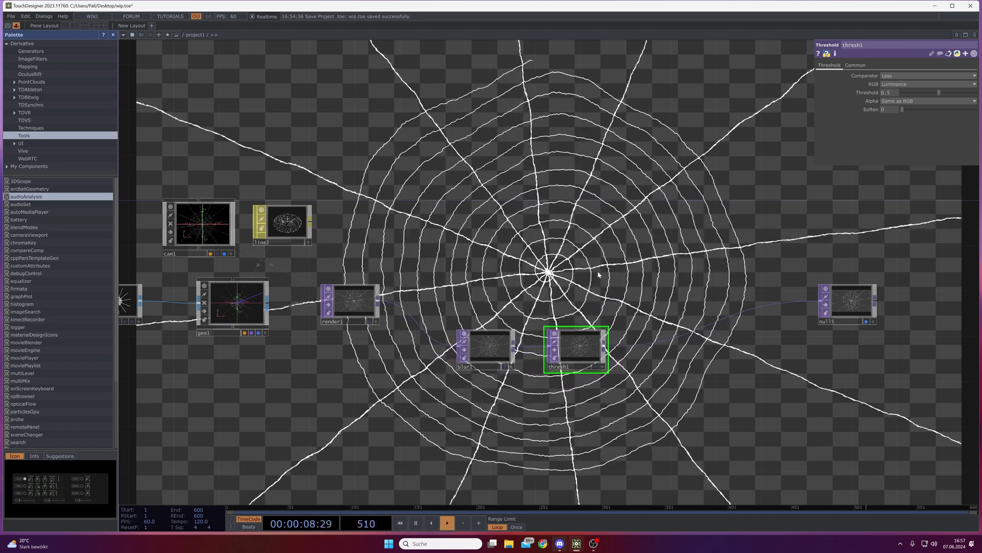
Pause playback and set blur1's Filter Size to 18.
{"action": "key", "text": "space"}
{"action": "key", "text": "Left"}
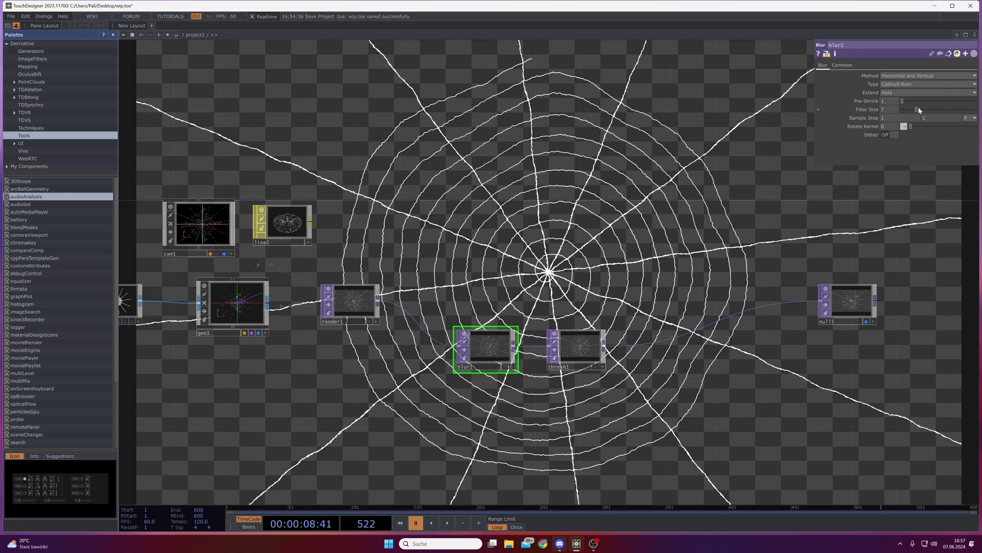
{"action": "left_click_drag", "start_coordinate": [920, 110], "coordinate": [939, 110]}
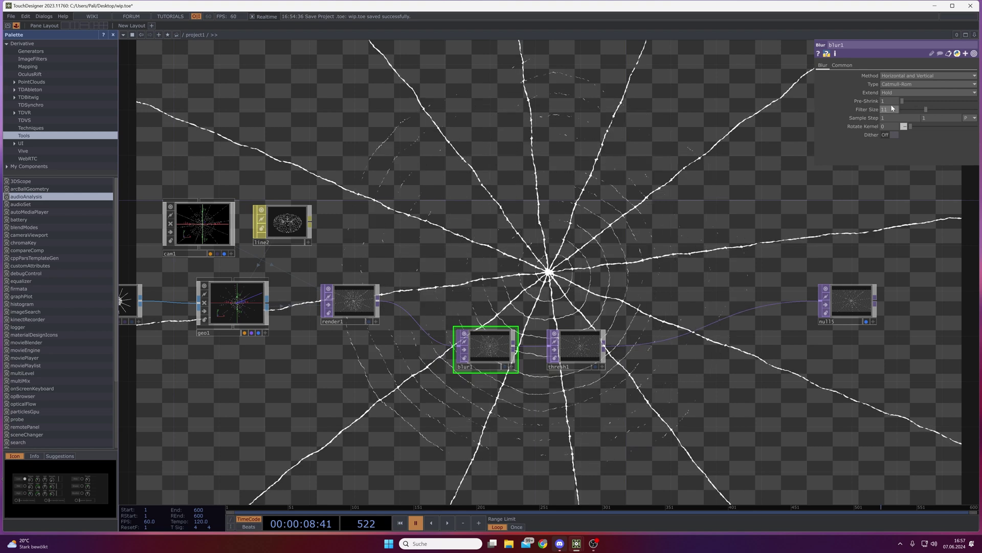
{"action": "key", "text": "Return"}
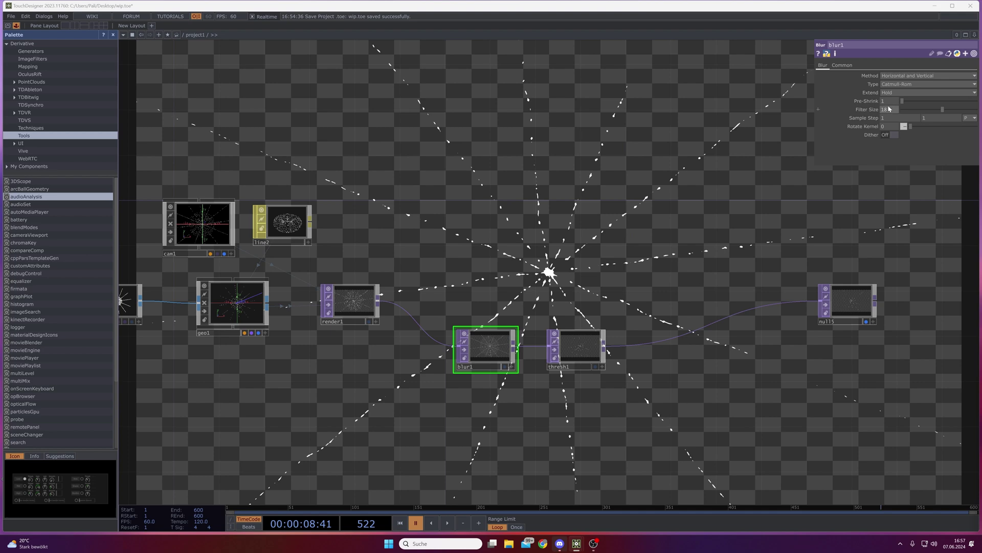
Set thresh1's Threshold to 0.363.
{"action": "left_click", "coordinate": [583, 343]}
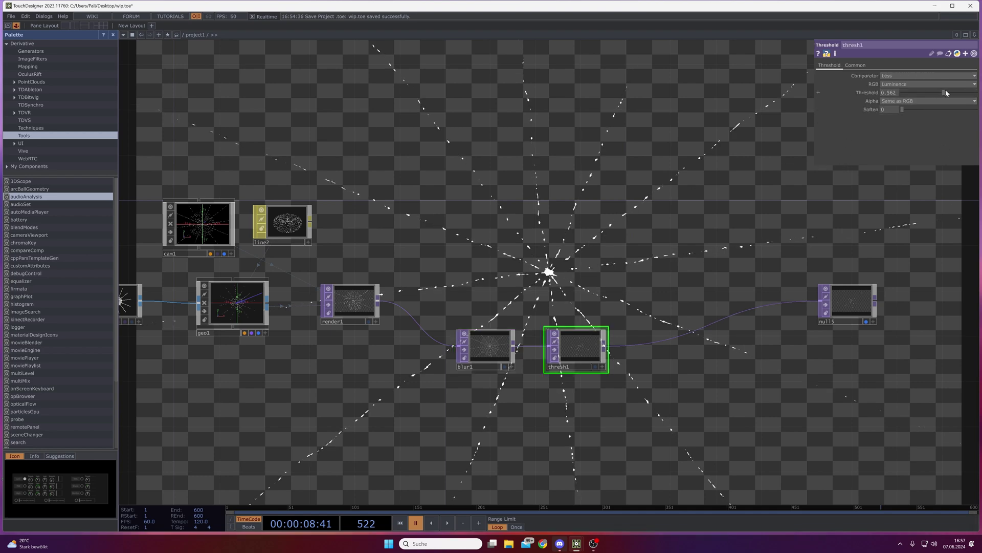
{"action": "left_click_drag", "start_coordinate": [947, 93], "coordinate": [927, 97]}
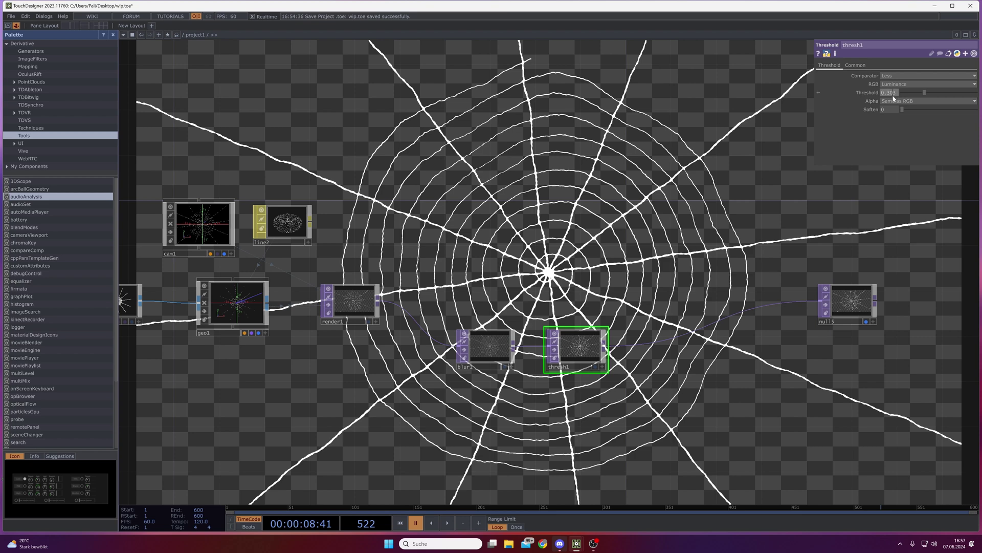
{"action": "key", "text": "Return"}
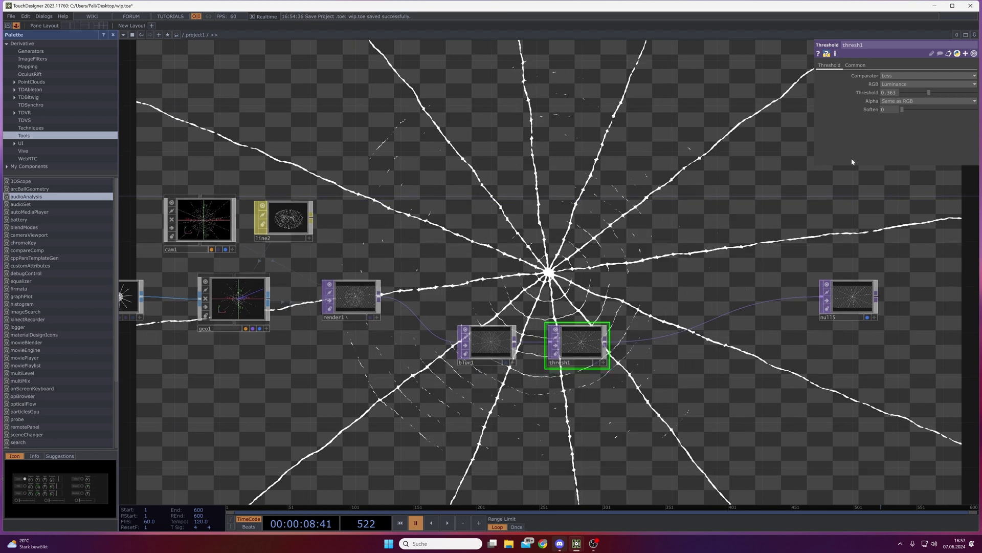
Set thresh1's Soften to 0.249 and resume playback.
{"action": "left_click_drag", "start_coordinate": [904, 111], "coordinate": [918, 109]}
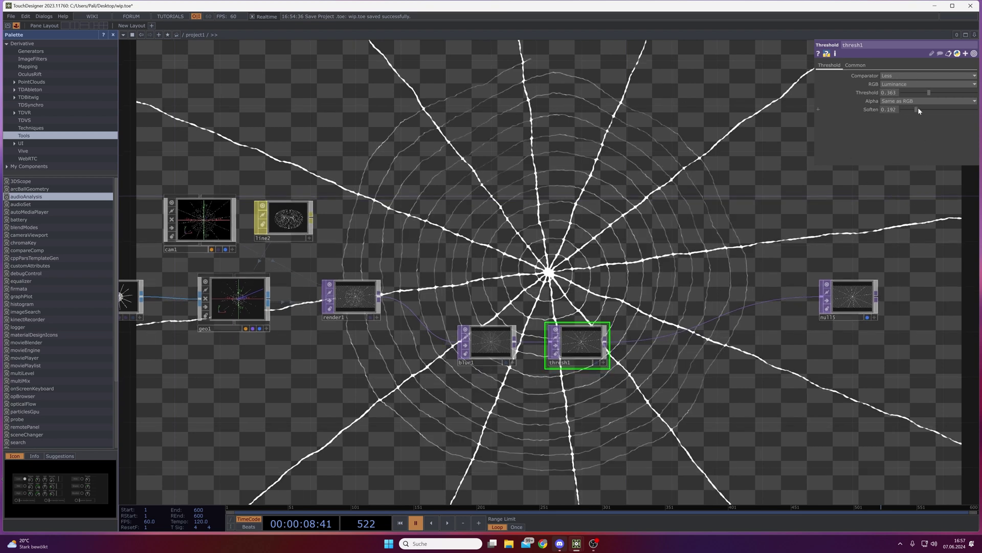
{"action": "left_click", "coordinate": [889, 112]}
{"action": "type", "text": "0.249"}
{"action": "key", "text": "Return"}
{"action": "key", "text": "space"}
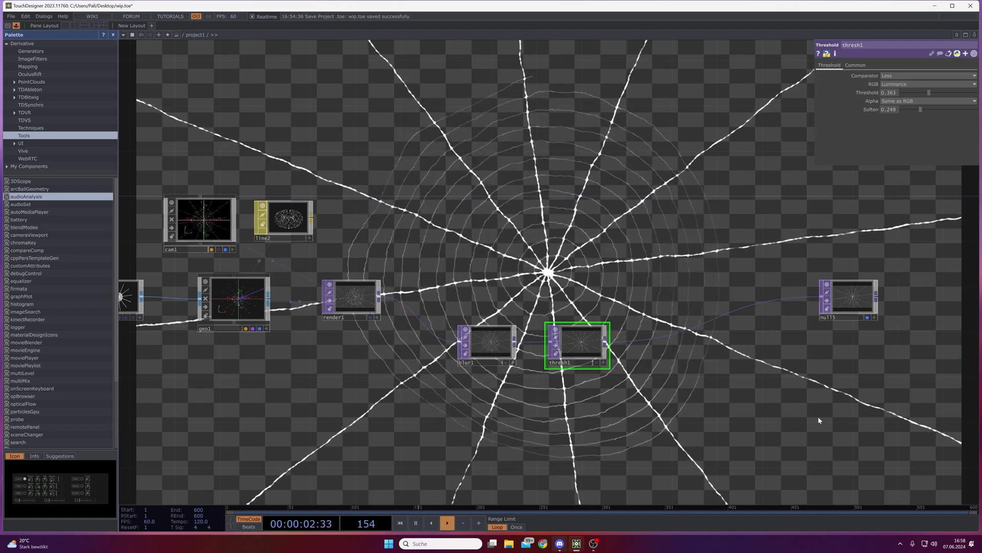
Bypass blur1 and thresh1, and leave the playback paused.
{"action": "key", "text": "space"}
{"action": "left_click_drag", "start_coordinate": [685, 266], "coordinate": [757, 267]}
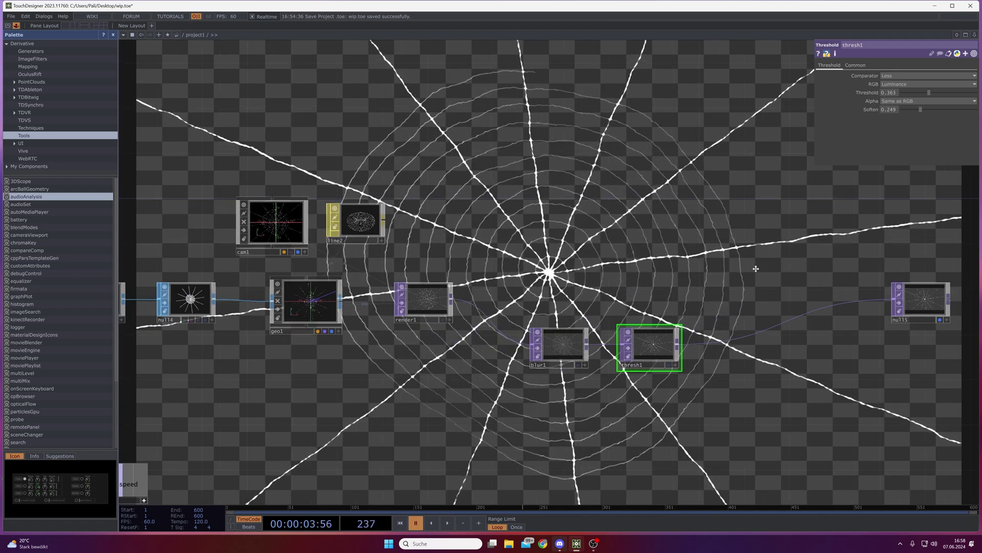
{"action": "left_click_drag", "start_coordinate": [262, 413], "coordinate": [396, 396]}
{"action": "key", "text": "space"}
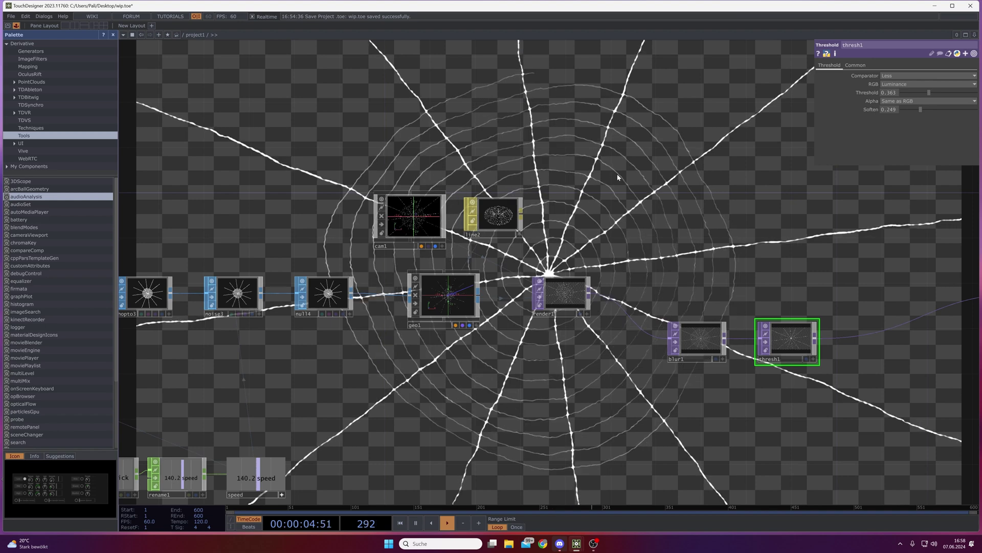
{"action": "key", "text": "space"}
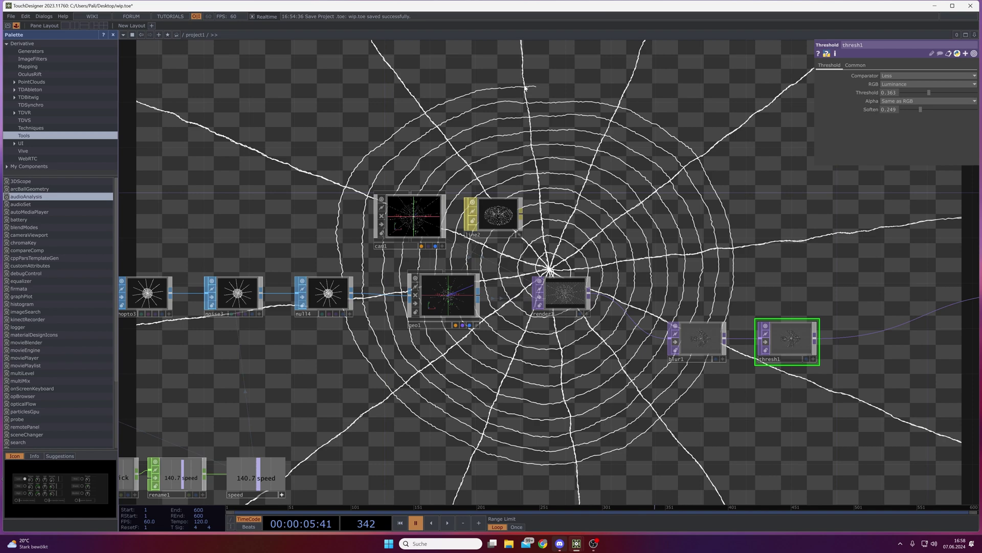
Set the Phase of pattern1 at the start of the network to 0.009.
{"action": "scroll", "coordinate": [307, 189], "scroll_direction": "left", "scroll_amount": 15}
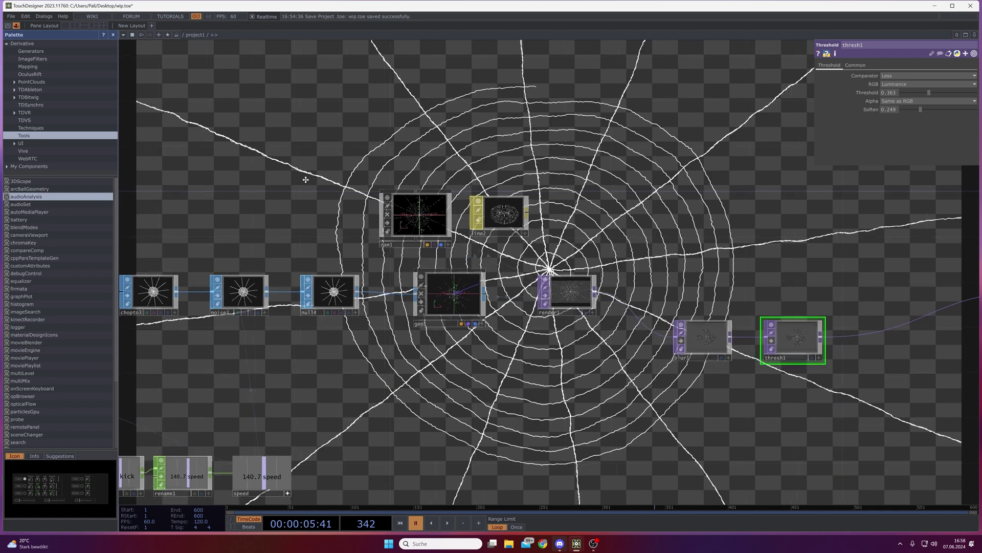
{"action": "scroll", "coordinate": [435, 209], "scroll_direction": "left", "scroll_amount": 13}
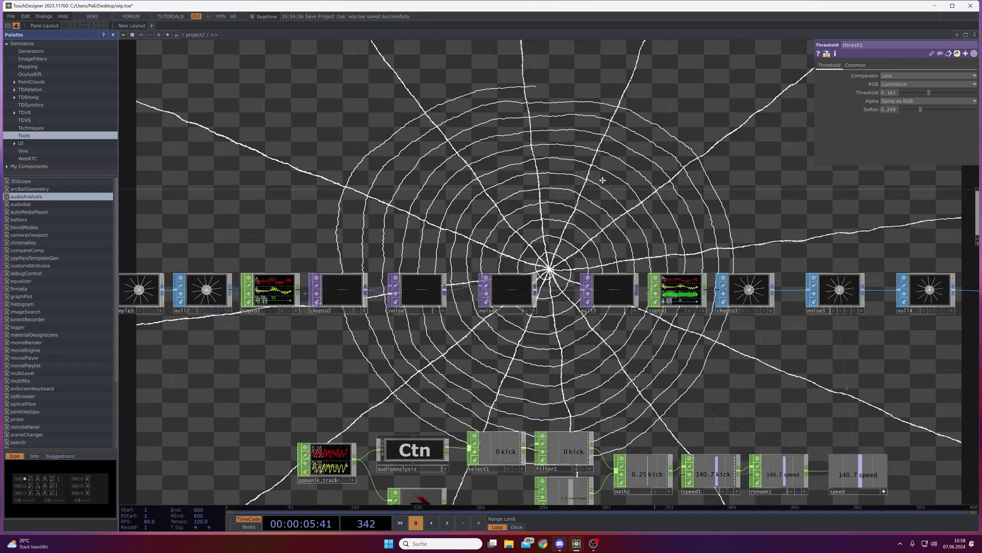
{"action": "scroll", "coordinate": [563, 230], "scroll_direction": "down", "scroll_amount": 1}
{"action": "scroll", "coordinate": [392, 195], "scroll_direction": "left", "scroll_amount": 4}
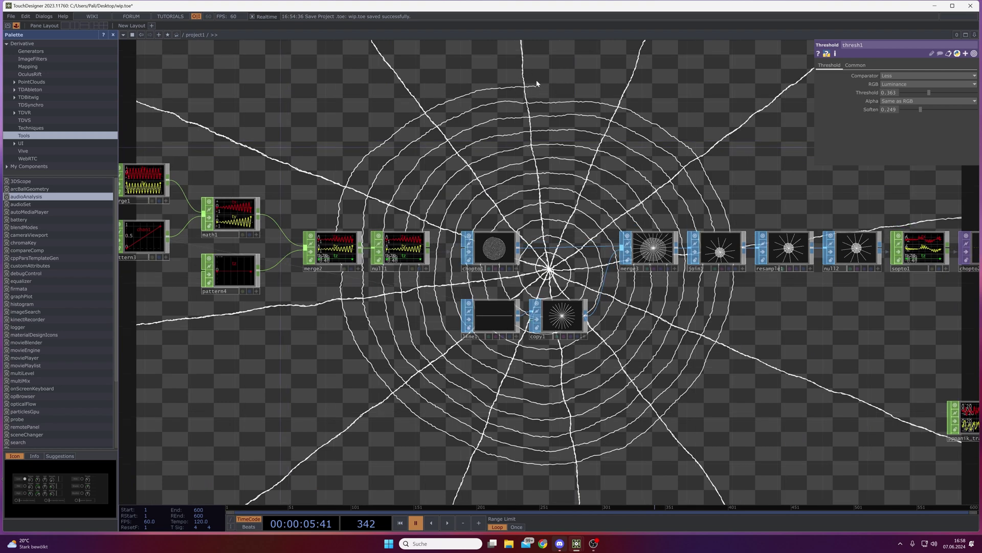
{"action": "scroll", "coordinate": [322, 270], "scroll_direction": "left", "scroll_amount": 9}
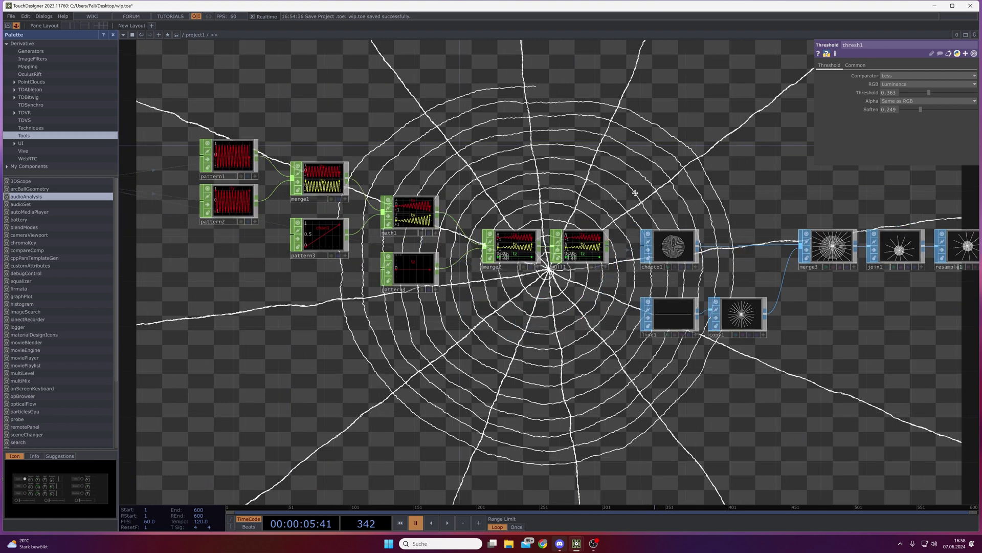
{"action": "scroll", "coordinate": [493, 110], "scroll_direction": "up", "scroll_amount": 1}
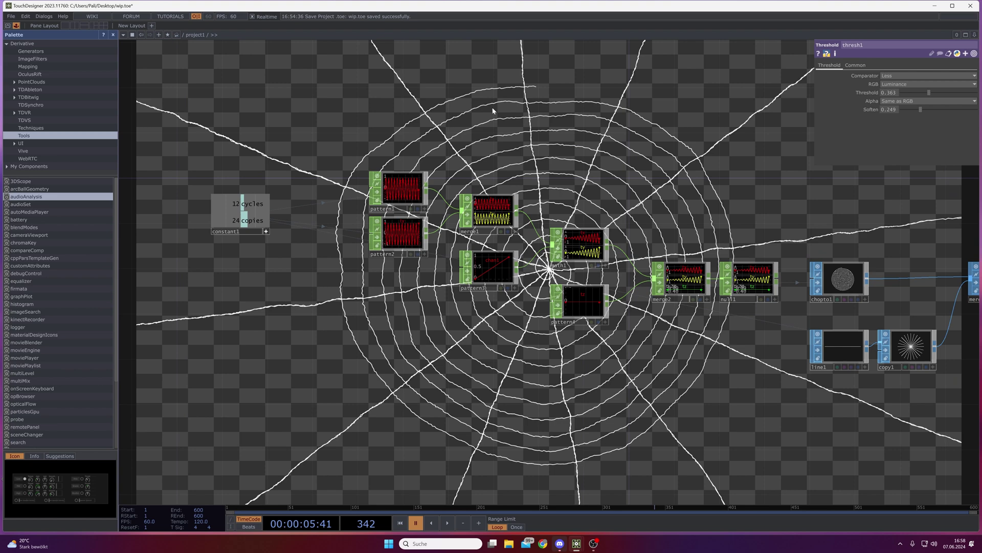
{"action": "left_click", "coordinate": [405, 197]}
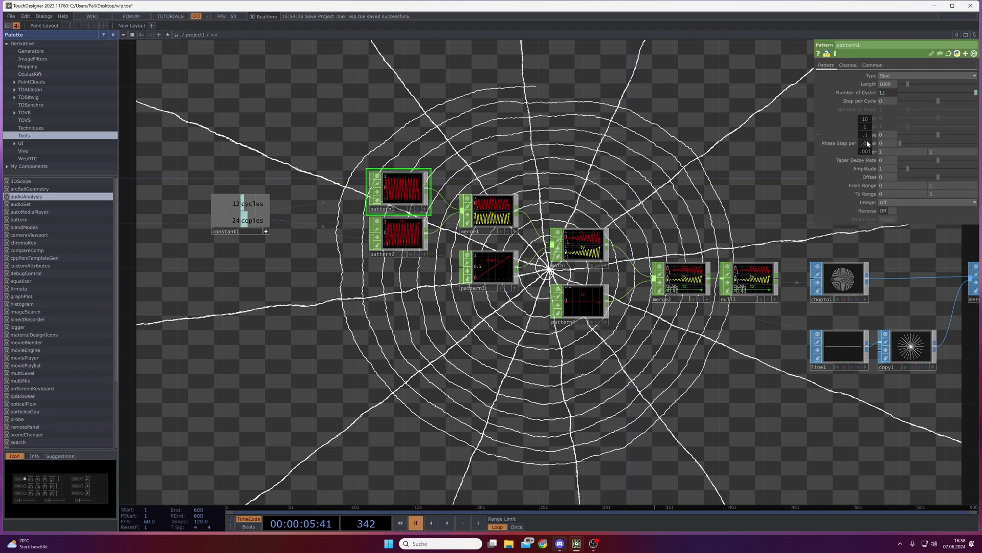
{"action": "middle_click_drag", "start_coordinate": [866, 120], "coordinate": [889, 127]}
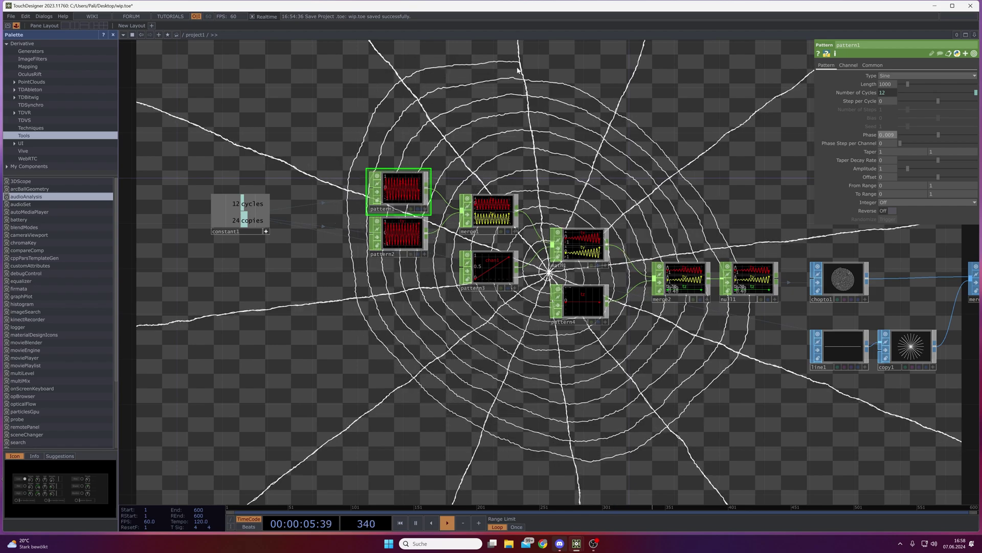
Activate cam1's viewer to frame the spider web closer, and pause the playback.
{"action": "left_click_drag", "start_coordinate": [808, 399], "coordinate": [576, 365]}
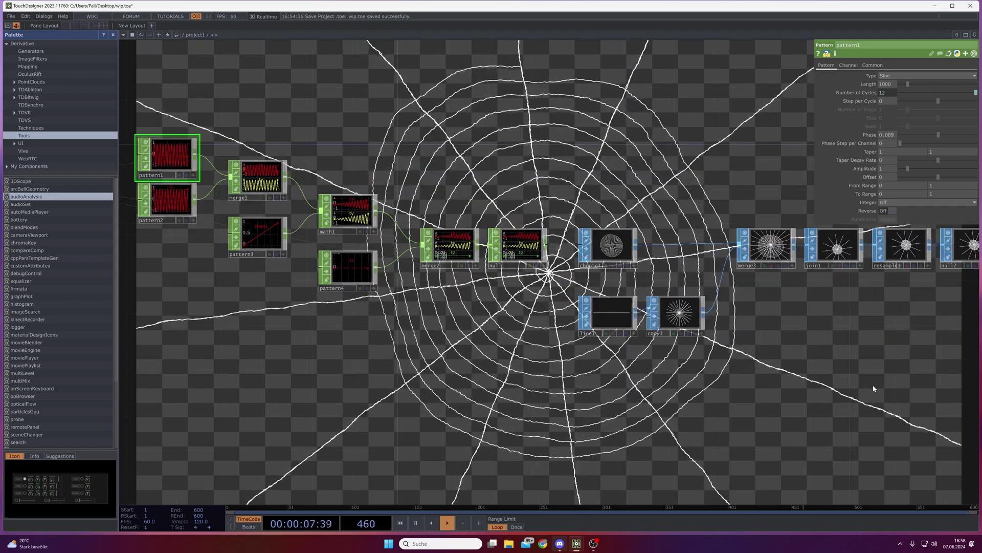
{"action": "left_click_drag", "start_coordinate": [873, 386], "coordinate": [441, 372]}
{"action": "left_click_drag", "start_coordinate": [654, 341], "coordinate": [356, 357]}
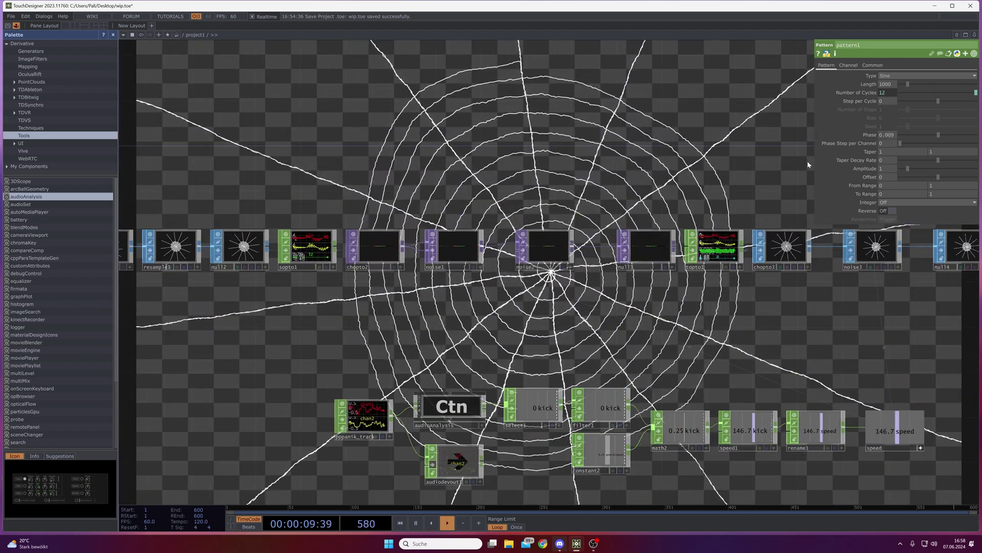
{"action": "left_click_drag", "start_coordinate": [830, 351], "coordinate": [527, 304]}
{"action": "left_click_drag", "start_coordinate": [957, 312], "coordinate": [394, 402]}
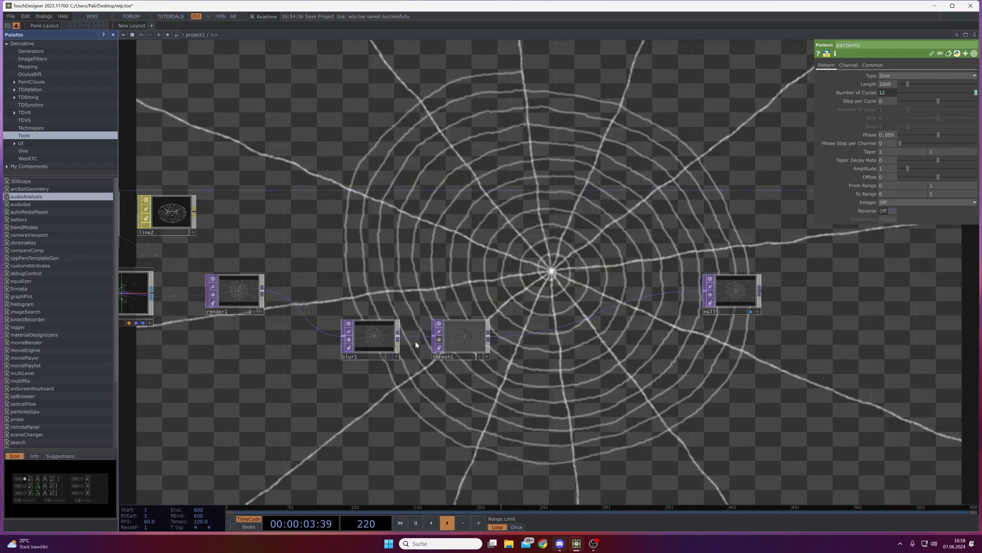
{"action": "left_click_drag", "start_coordinate": [613, 236], "coordinate": [697, 238]}
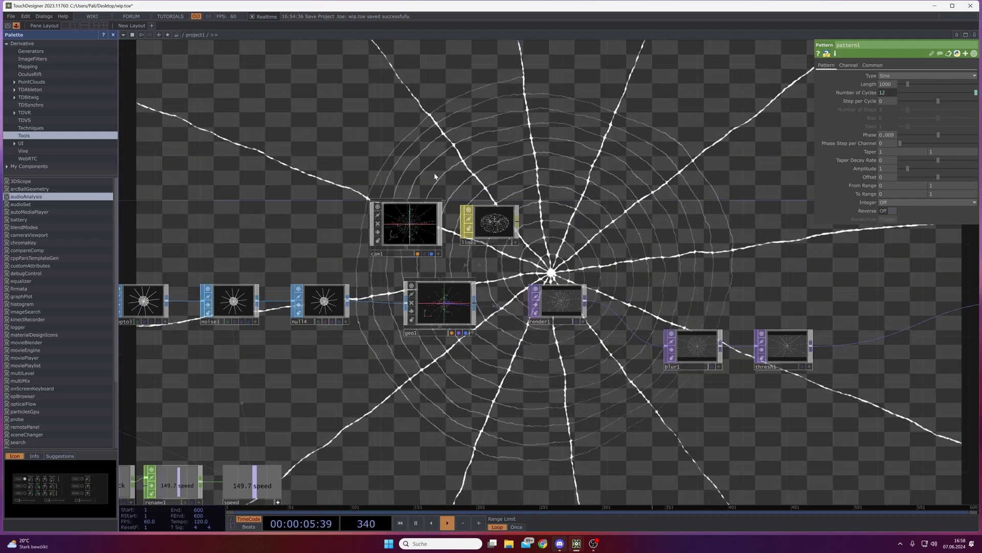
{"action": "left_click", "coordinate": [378, 240]}
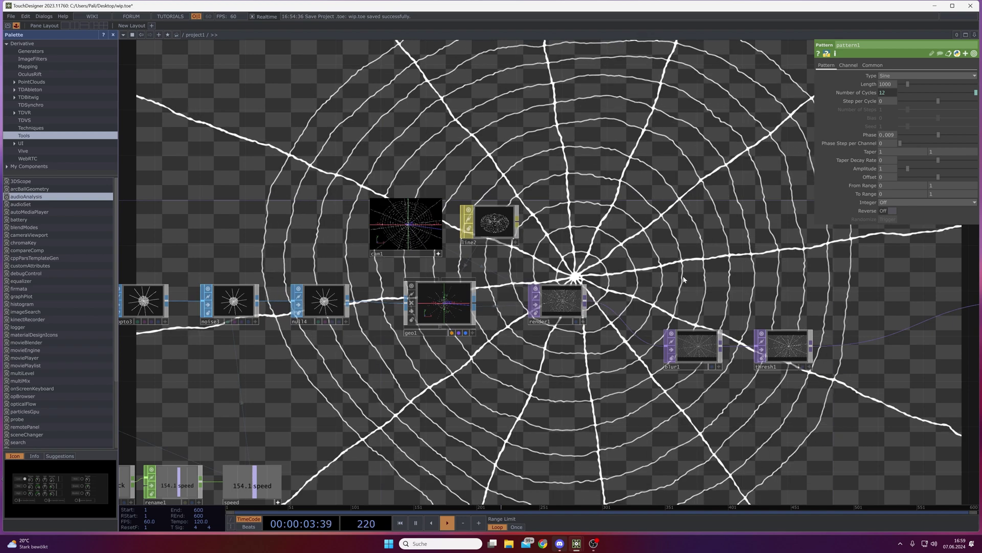
{"action": "key", "text": "space"}
Resume playback, try a slightly different Threshold on thresh1, and undo the change.
{"action": "left_click_drag", "start_coordinate": [726, 238], "coordinate": [596, 217]}
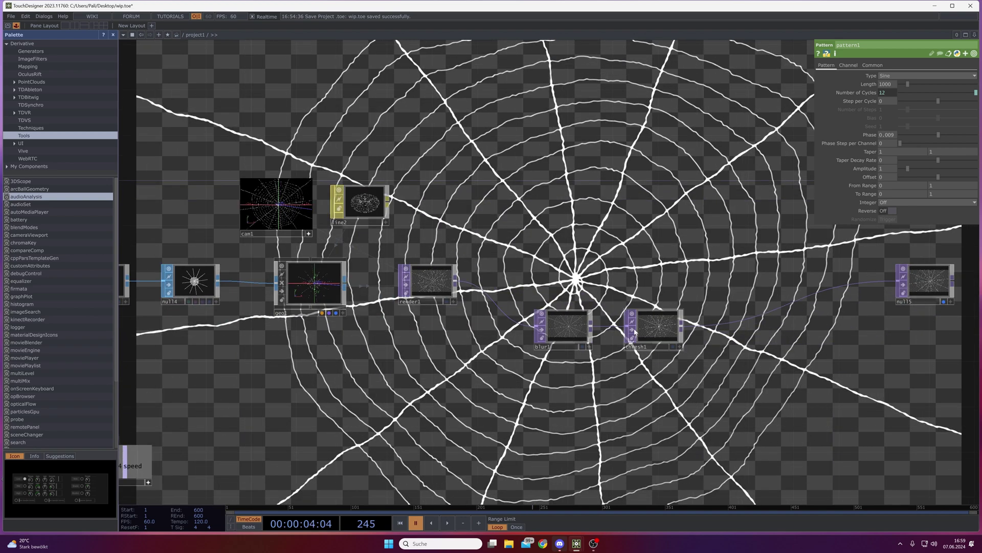
{"action": "scroll", "coordinate": [682, 302], "scroll_direction": "up", "scroll_amount": 2}
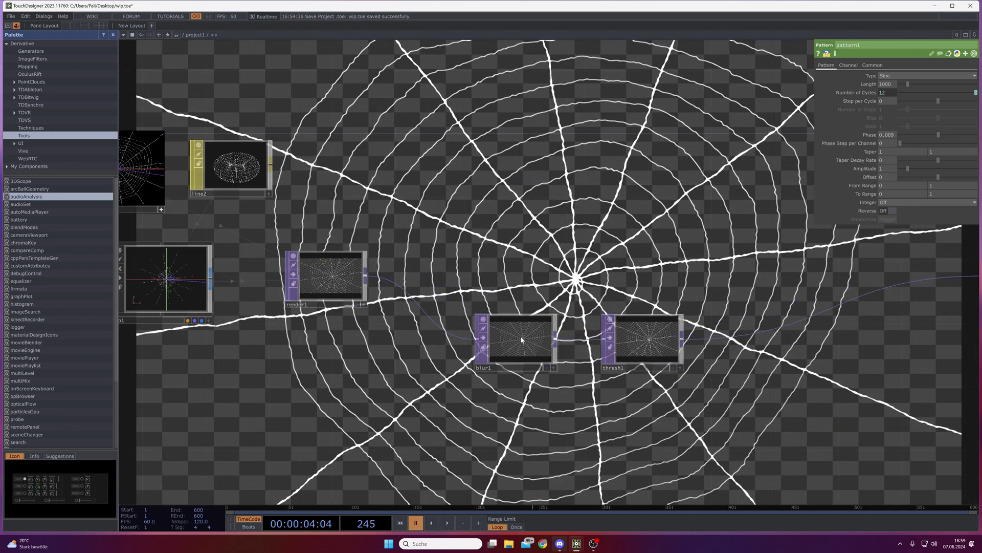
{"action": "left_click", "coordinate": [623, 340]}
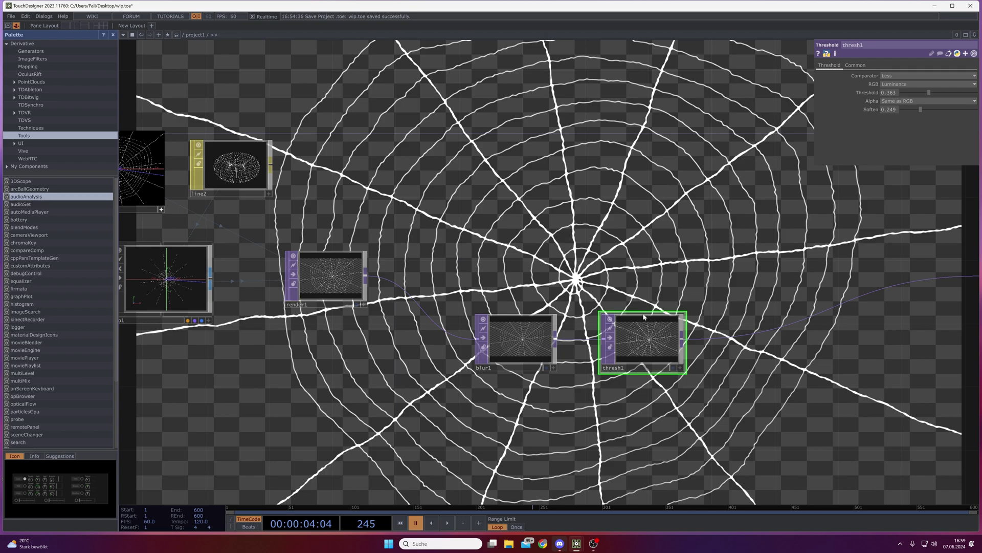
{"action": "key", "text": "space"}
{"action": "key", "text": "space"}
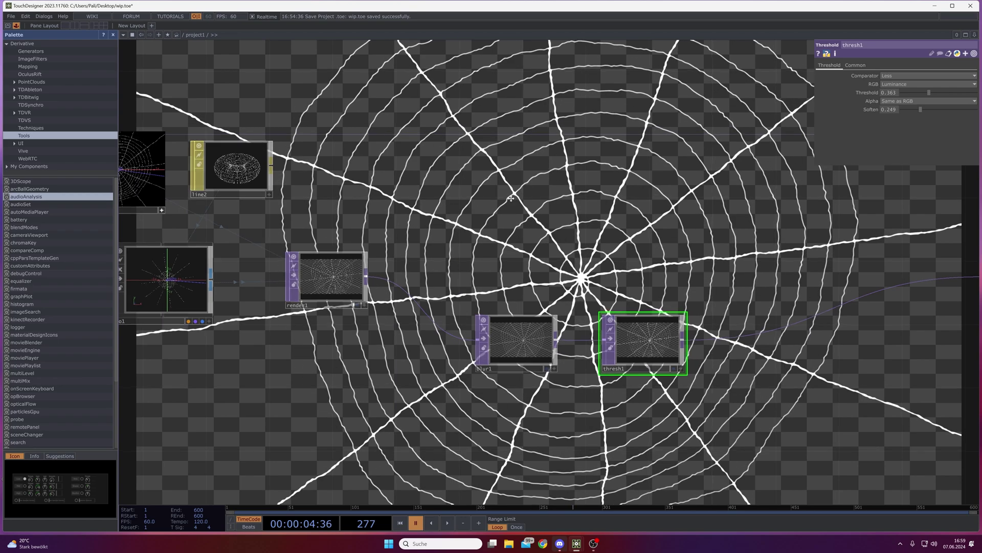
{"action": "left_click_drag", "start_coordinate": [215, 223], "coordinate": [465, 288]}
{"action": "key", "text": "space"}
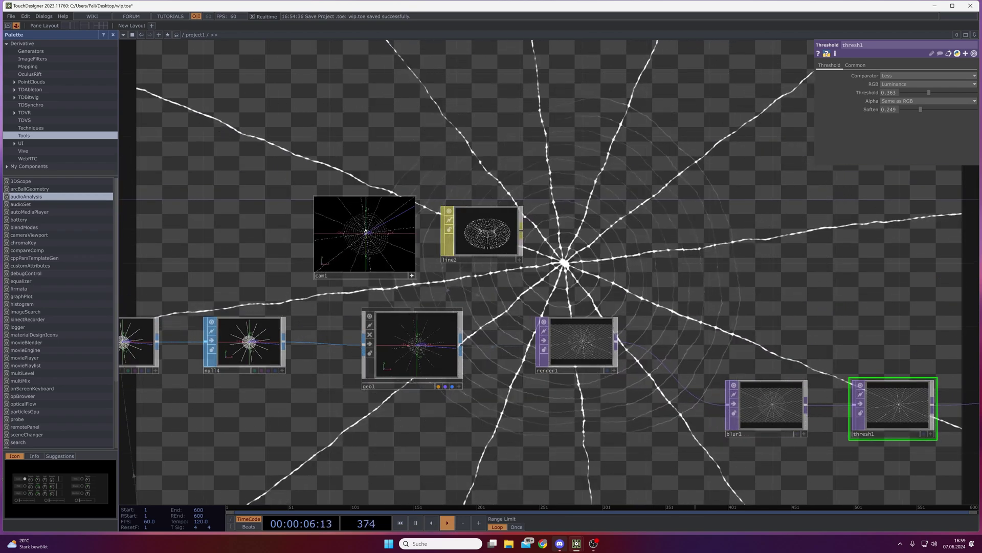
{"action": "left_click_drag", "start_coordinate": [929, 93], "coordinate": [932, 93]}
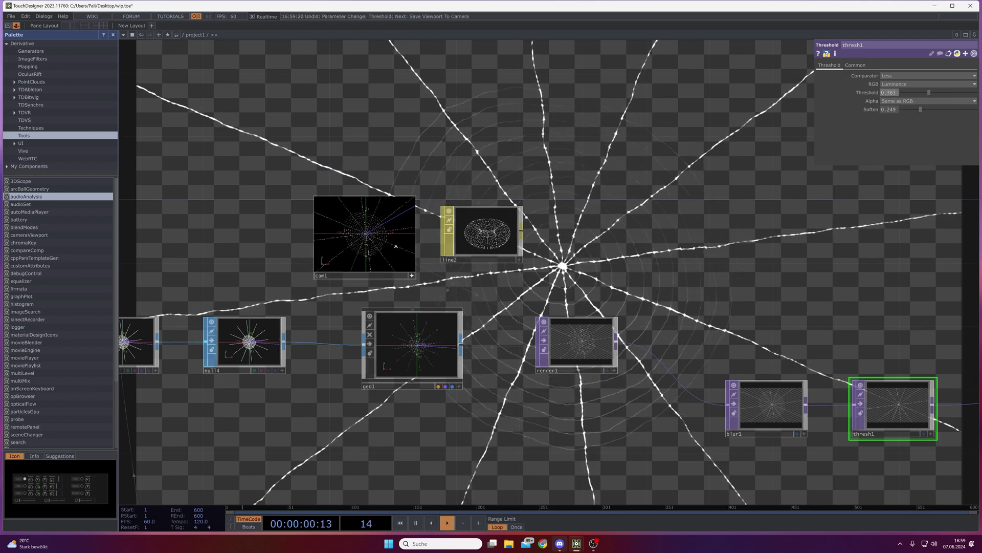
{"action": "key", "text": "ctrl+z"}
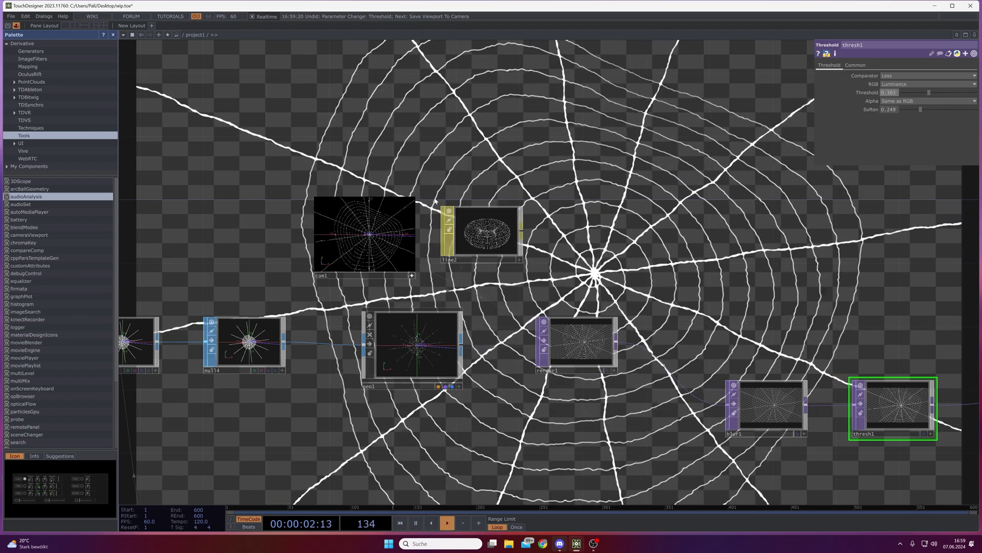
Arrange blur1 and thresh1 closer together and place a copy of thresh1 below the original, fed by blur1.
{"action": "left_click_drag", "start_coordinate": [749, 240], "coordinate": [576, 232]}
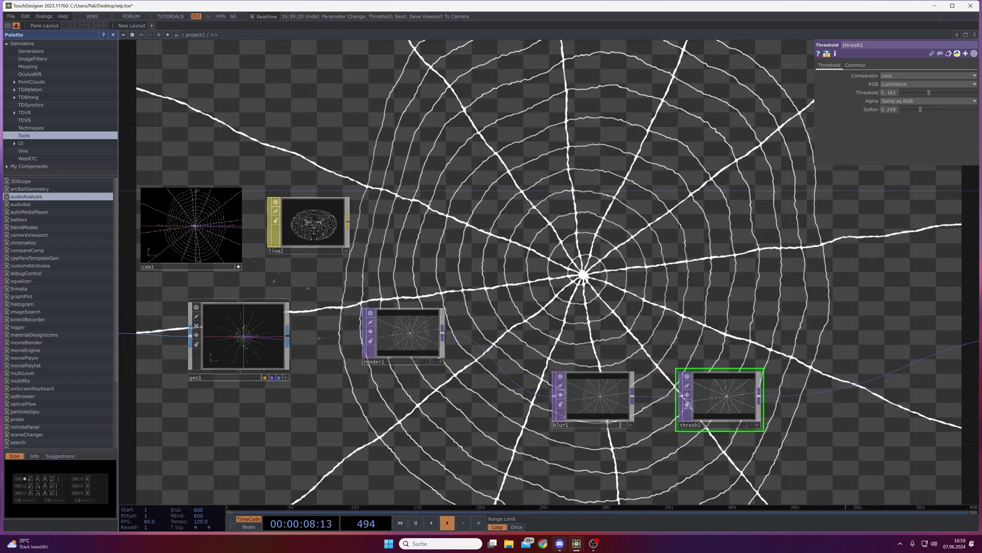
{"action": "left_click_drag", "start_coordinate": [745, 326], "coordinate": [536, 306]}
{"action": "left_click_drag", "start_coordinate": [389, 376], "coordinate": [326, 391]}
{"action": "left_click_drag", "start_coordinate": [534, 381], "coordinate": [459, 365]}
{"action": "key", "text": "ctrl+c"}
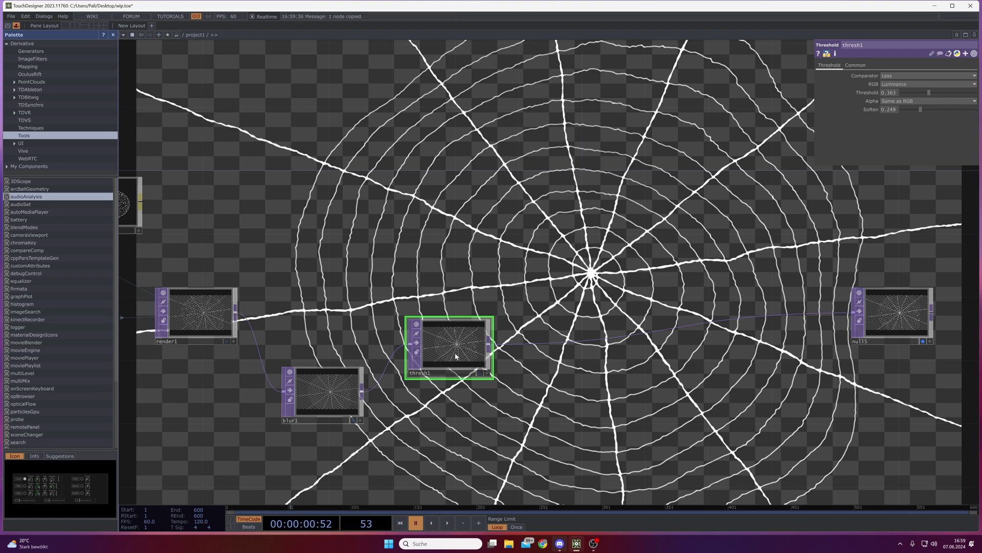
{"action": "key", "text": "ctrl+v"}
{"action": "left_click_drag", "start_coordinate": [575, 392], "coordinate": [590, 333]}
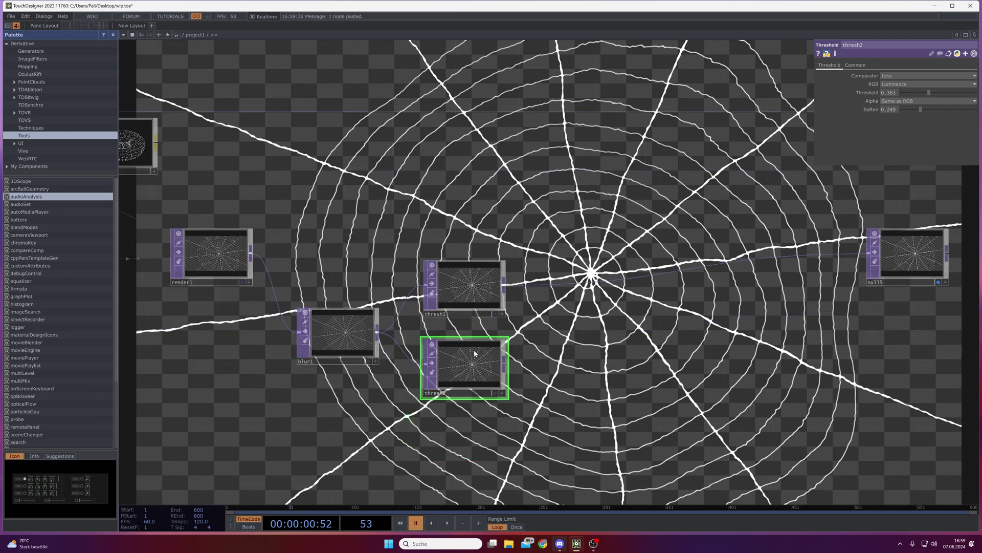
{"action": "scroll", "coordinate": [469, 363], "scroll_direction": "up", "scroll_amount": 3}
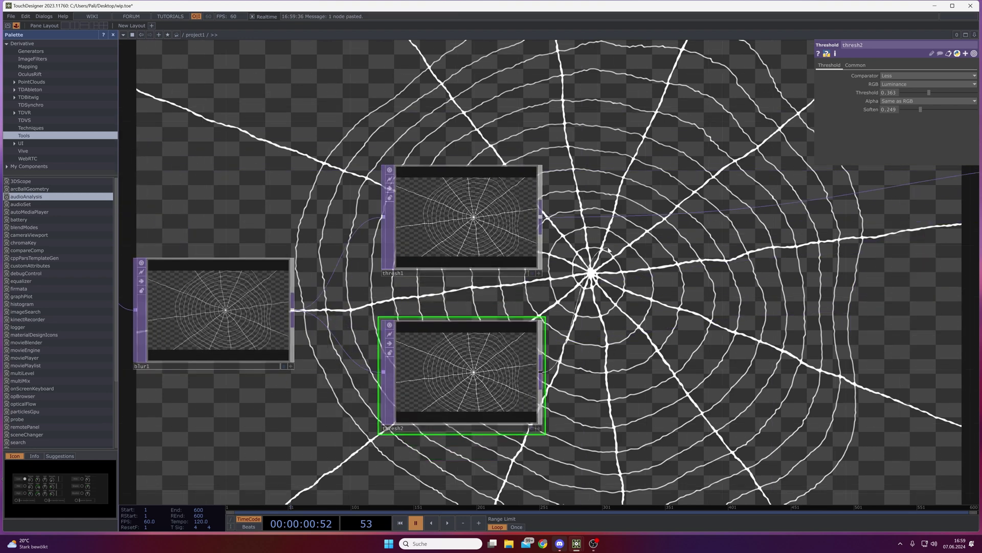
Connect the copied Threshold TOP to null5 and set its Threshold to 0.612 and Soften to 0.1.
{"action": "left_click_drag", "start_coordinate": [624, 216], "coordinate": [489, 387]}
{"action": "left_click_drag", "start_coordinate": [929, 93], "coordinate": [912, 113]}
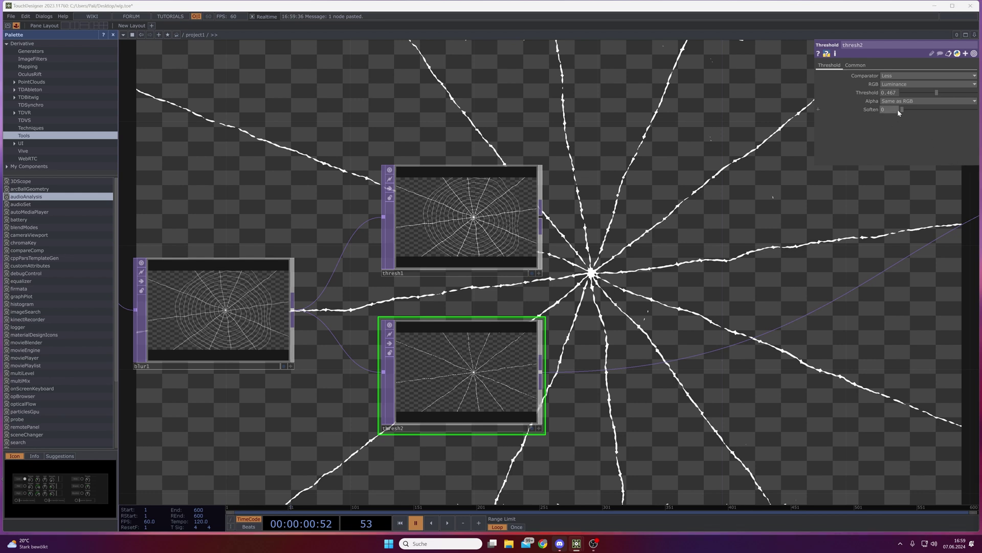
{"action": "mouse_move", "coordinate": [898, 112]}
{"action": "middle_mouse_down"}
{"action": "mouse_move", "coordinate": [885, 115]}
{"action": "mouse_move", "coordinate": [908, 114]}
{"action": "middle_mouse_up"}
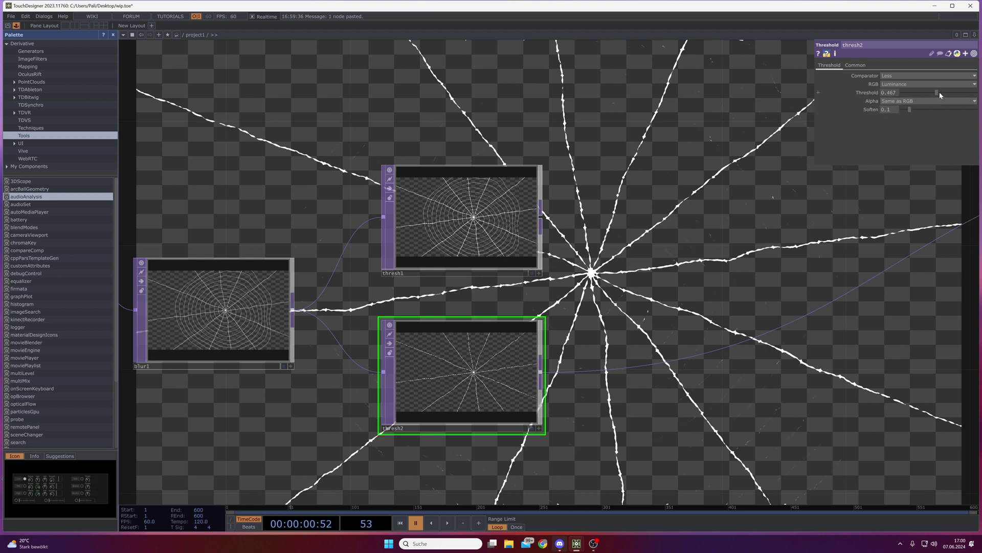
{"action": "left_click_drag", "start_coordinate": [939, 92], "coordinate": [947, 90]}
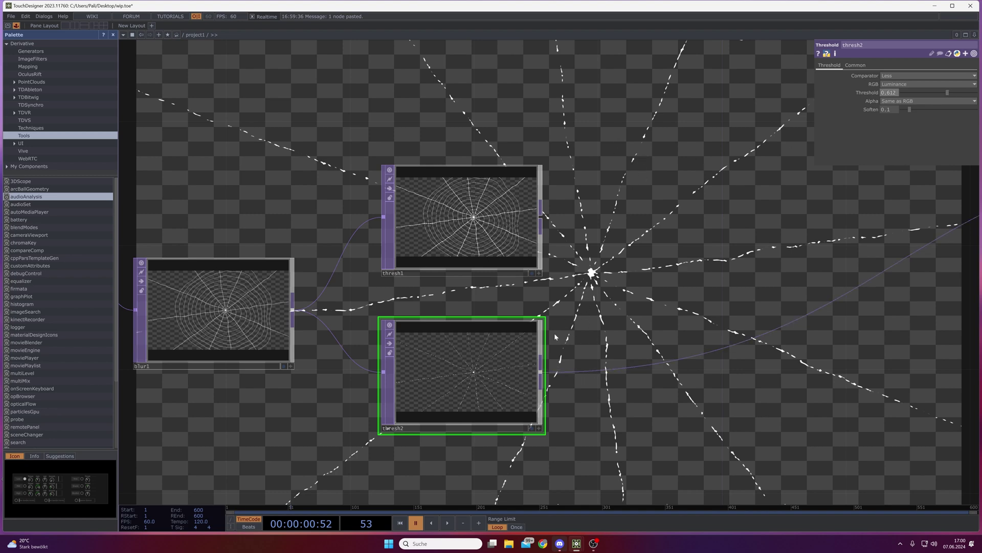
Insert a Composite TOP between thresh2 and null5.
{"action": "left_click_drag", "start_coordinate": [648, 239], "coordinate": [464, 323]}
{"action": "scroll", "coordinate": [465, 323], "scroll_direction": "down", "scroll_amount": 2}
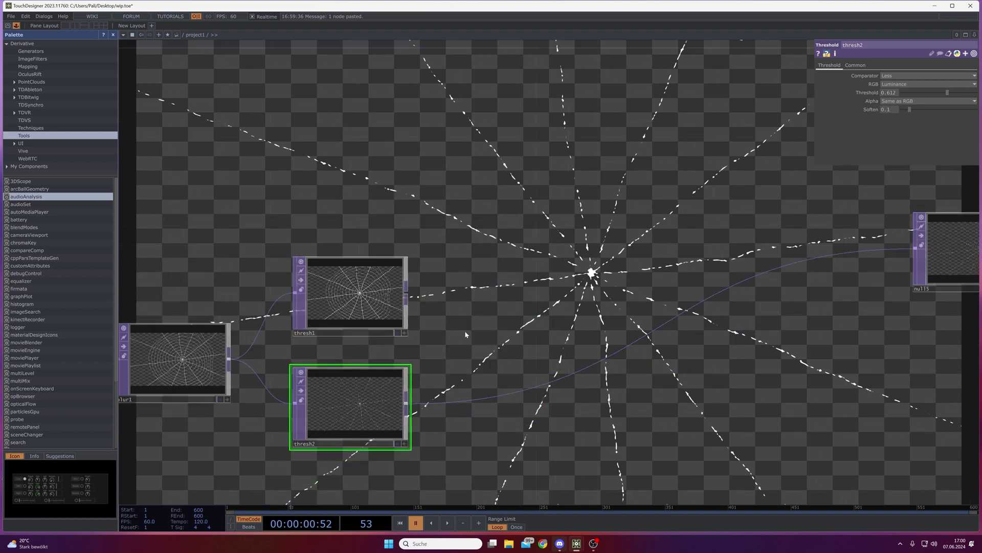
{"action": "right_click", "coordinate": [540, 392]}
{"action": "left_click", "coordinate": [563, 375]}
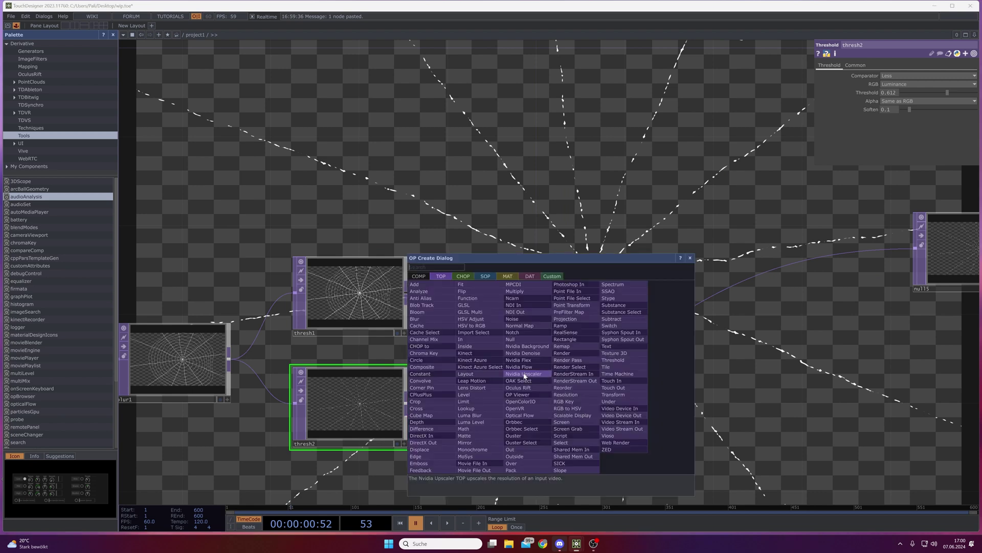
{"action": "left_click", "coordinate": [427, 367]}
{"action": "left_click", "coordinate": [550, 363]}
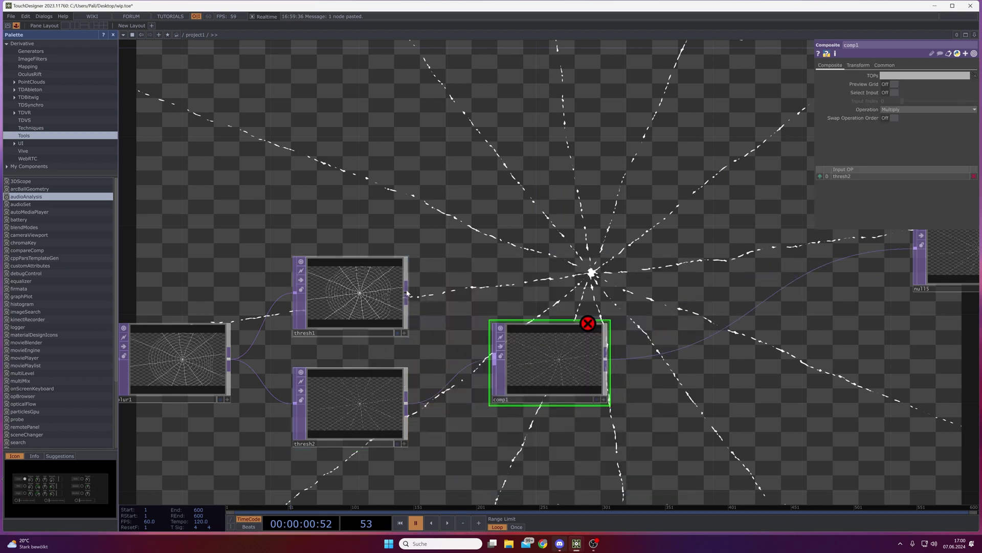
Connect thresh1 as the second input of comp1 and set comp1's Operation to Difference.
{"action": "left_click_drag", "start_coordinate": [408, 293], "coordinate": [561, 347]}
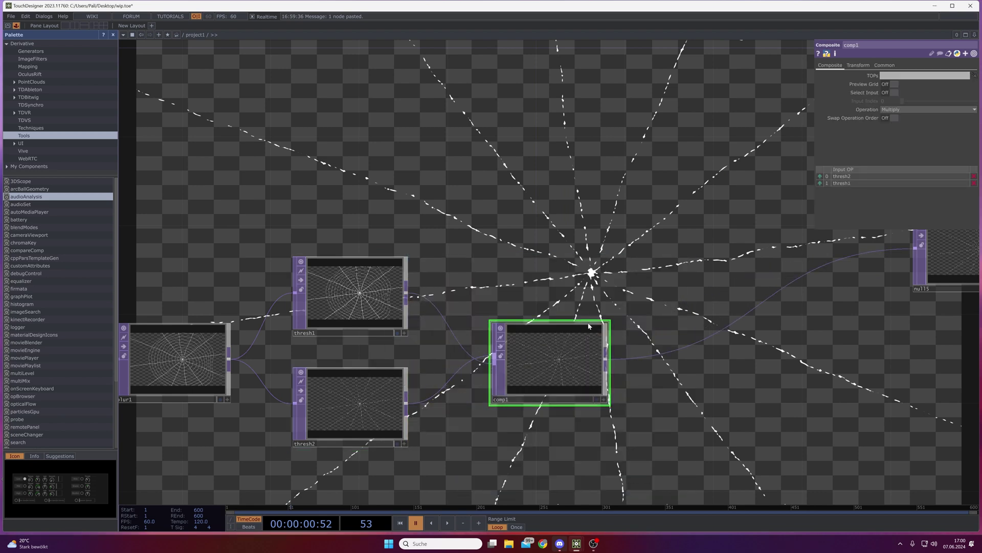
{"action": "left_click", "coordinate": [920, 109]}
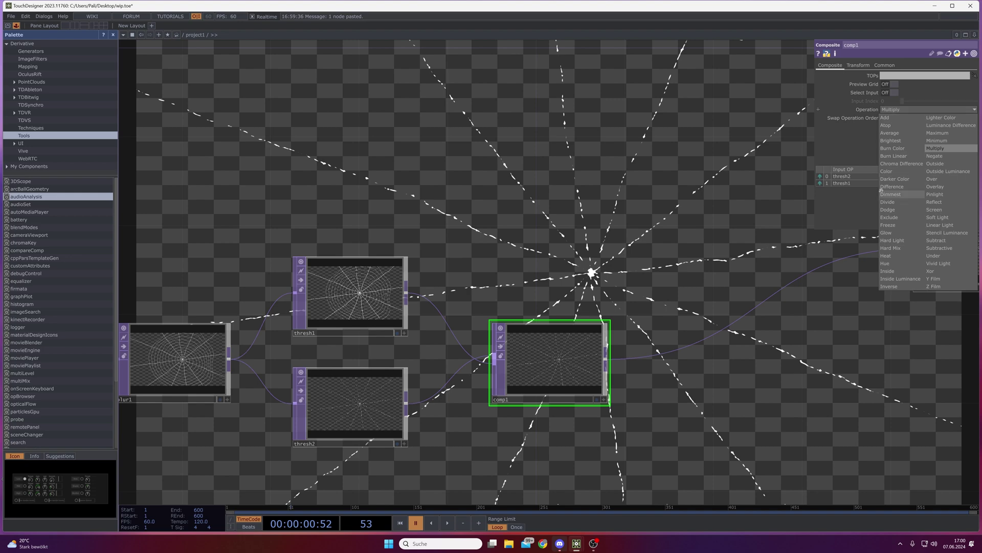
{"action": "left_click", "coordinate": [901, 191]}
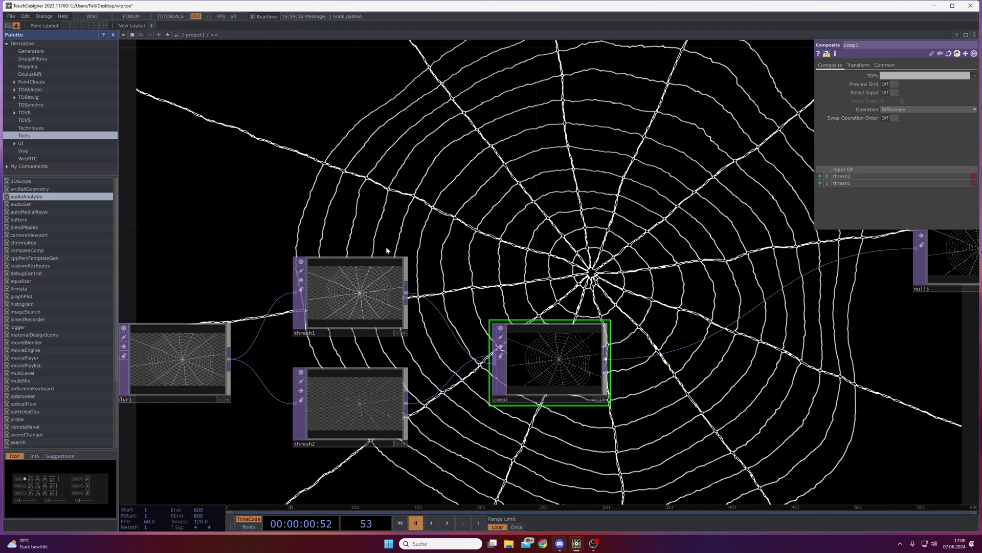
Try a lower Threshold on thresh2 and undo the change.
{"action": "left_click", "coordinate": [353, 383]}
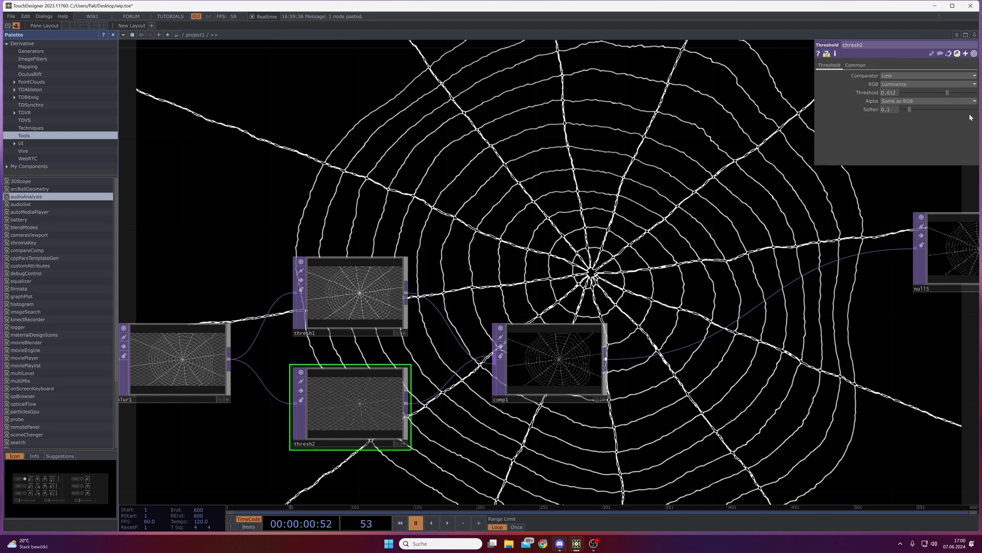
{"action": "left_click_drag", "start_coordinate": [949, 96], "coordinate": [944, 94]}
{"action": "key", "text": "ctrl+z"}
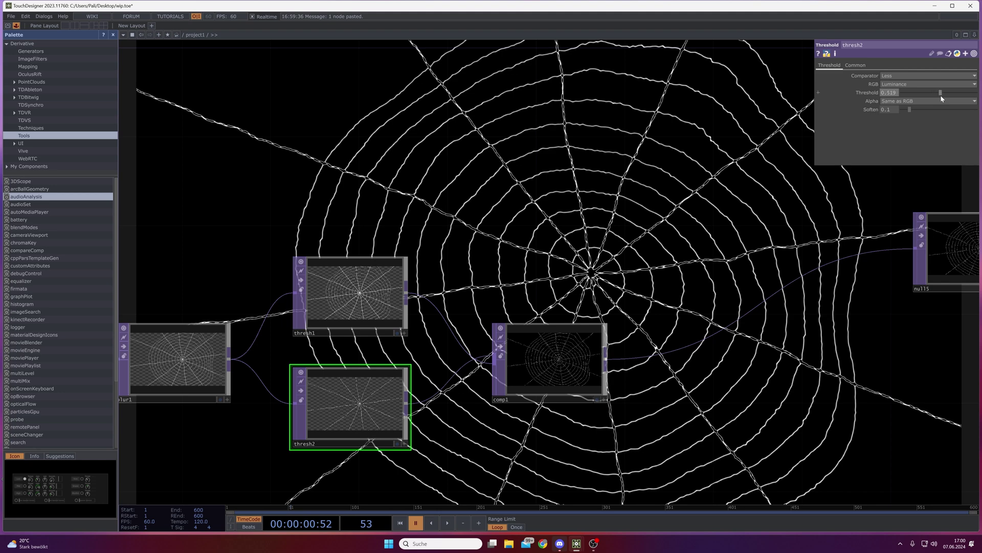
Set thresh1's Threshold to 0.378.
{"action": "left_click", "coordinate": [328, 282]}
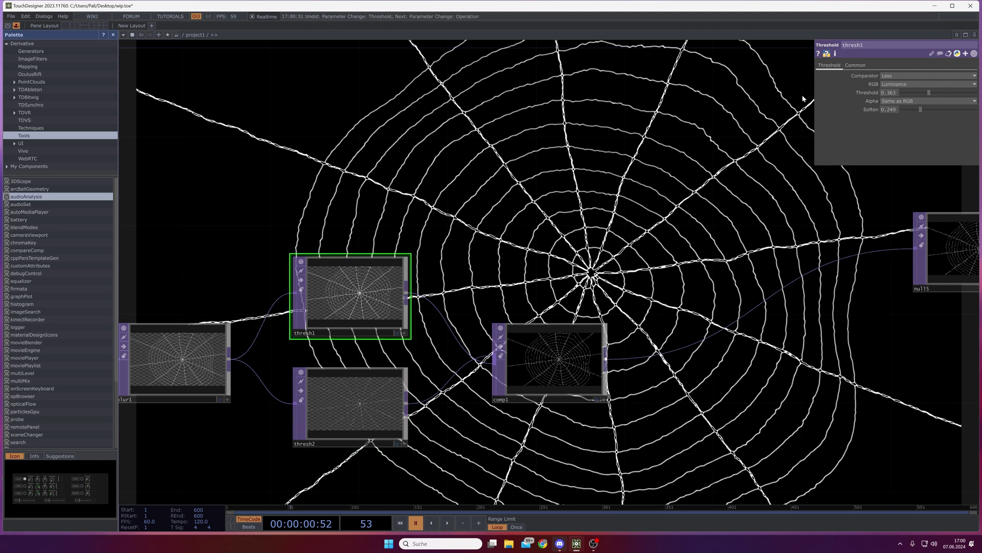
{"action": "left_click_drag", "start_coordinate": [922, 93], "coordinate": [930, 92]}
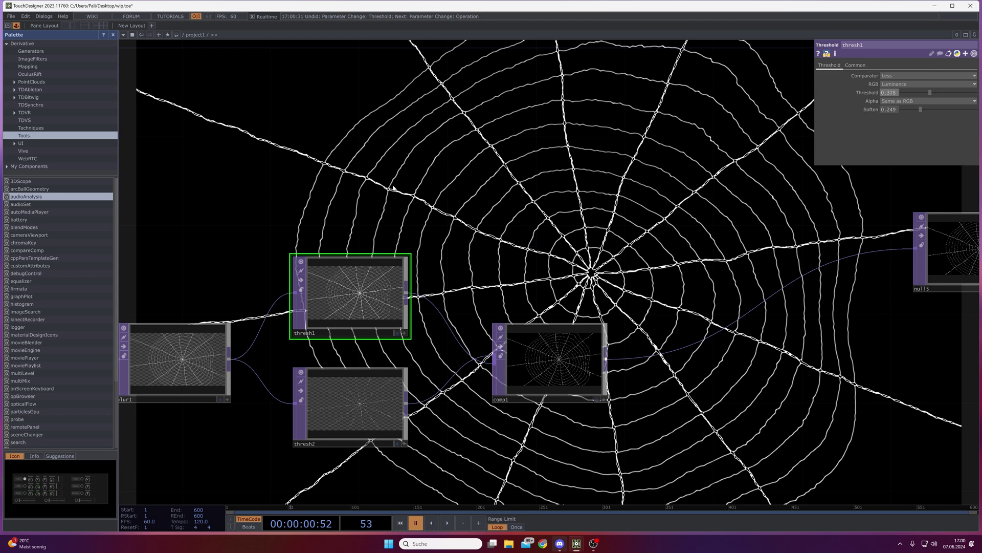
Move thresh1, thresh2 and comp1 together further down to free space between blur1 and null5.
{"action": "scroll", "coordinate": [627, 257], "scroll_direction": "down", "scroll_amount": 3}
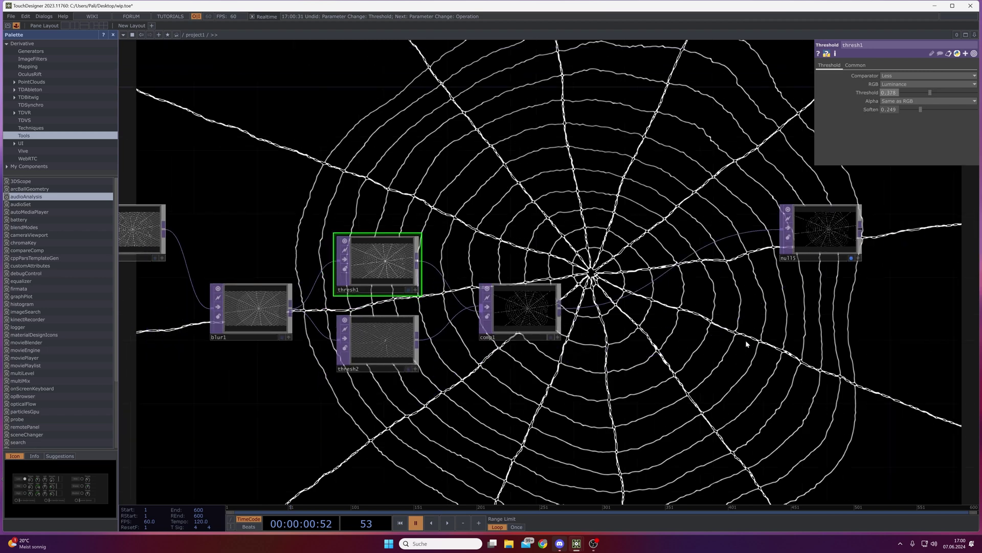
{"action": "left_click_drag", "start_coordinate": [747, 344], "coordinate": [544, 412]}
{"action": "left_click_drag", "start_coordinate": [565, 313], "coordinate": [500, 405]}
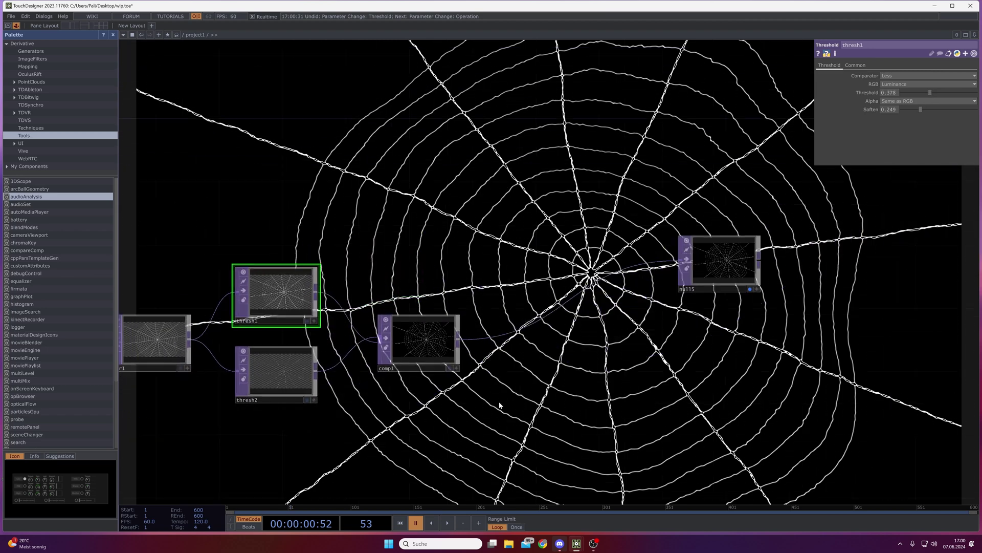
{"action": "left_click_drag", "start_coordinate": [430, 353], "coordinate": [446, 448]}
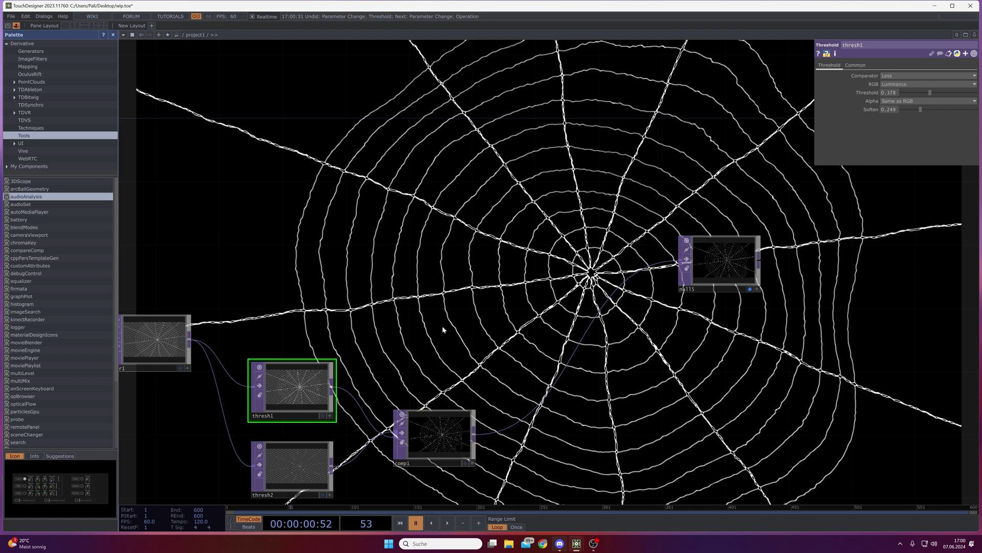
Add a new Threshold TOP above thresh1, feed it from blur1 and connect its output to null5 in place of comp1.
{"action": "left_click_drag", "start_coordinate": [443, 331], "coordinate": [443, 299]}
{"action": "left_click_drag", "start_coordinate": [306, 286], "coordinate": [394, 279]}
{"action": "key", "text": "Tab"}
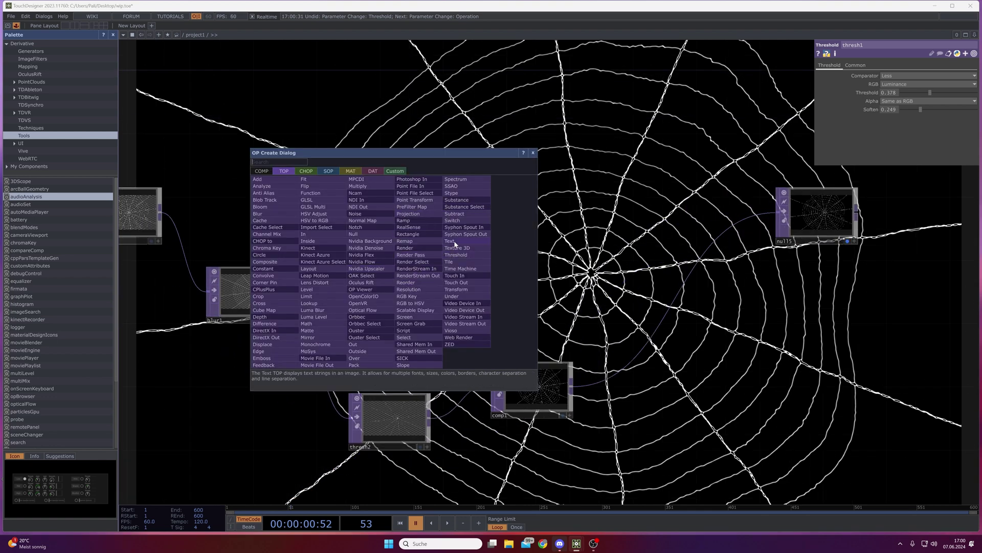
{"action": "left_click", "coordinate": [456, 254]}
{"action": "left_click", "coordinate": [404, 246]}
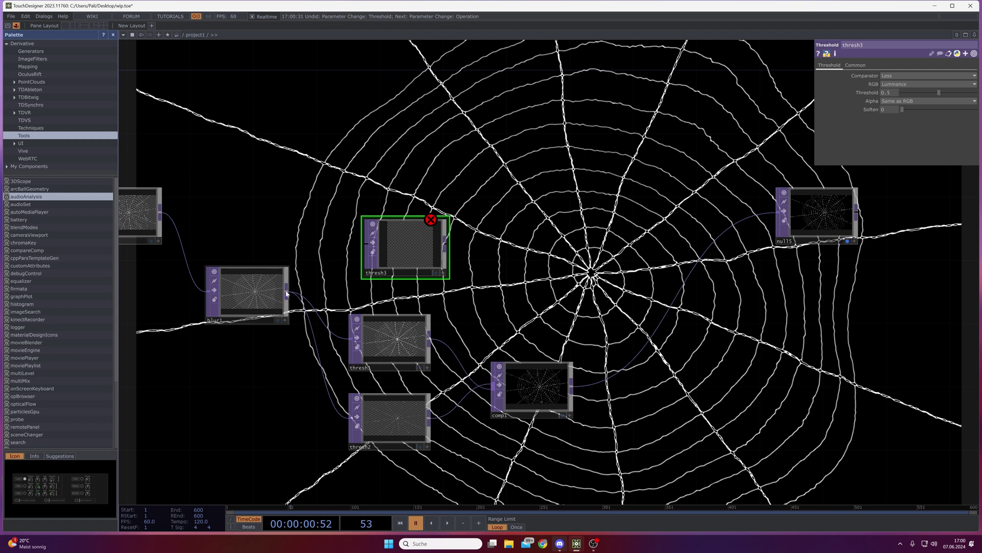
{"action": "left_click_drag", "start_coordinate": [287, 292], "coordinate": [367, 242]}
{"action": "left_click_drag", "start_coordinate": [445, 244], "coordinate": [779, 211]}
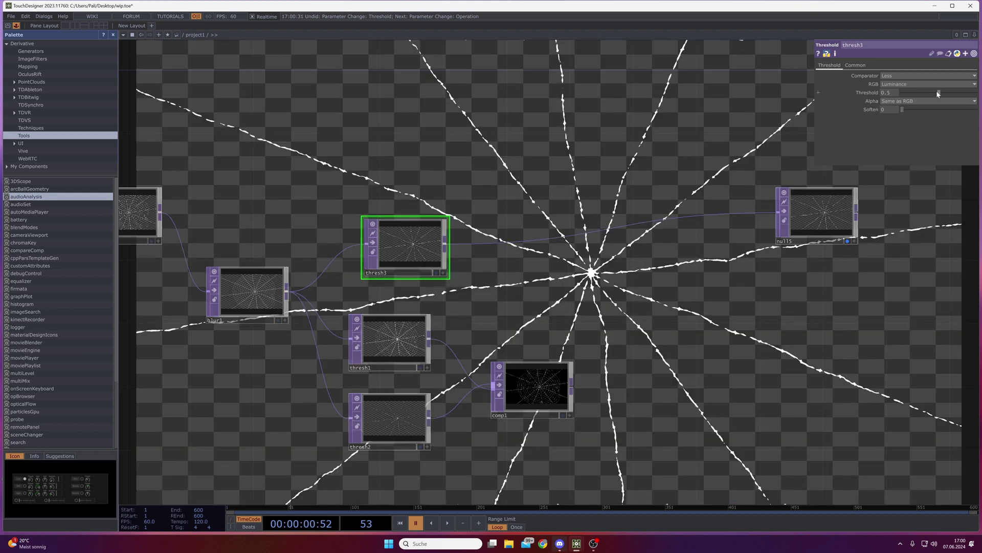
Set thresh3's Threshold to 0.373 and reconnect comp1's output to null5 in place of thresh3.
{"action": "mouse_move", "coordinate": [938, 94]}
{"action": "left_mouse_down"}
{"action": "mouse_move", "coordinate": [959, 88]}
{"action": "mouse_move", "coordinate": [919, 90]}
{"action": "mouse_move", "coordinate": [930, 92]}
{"action": "left_mouse_up"}
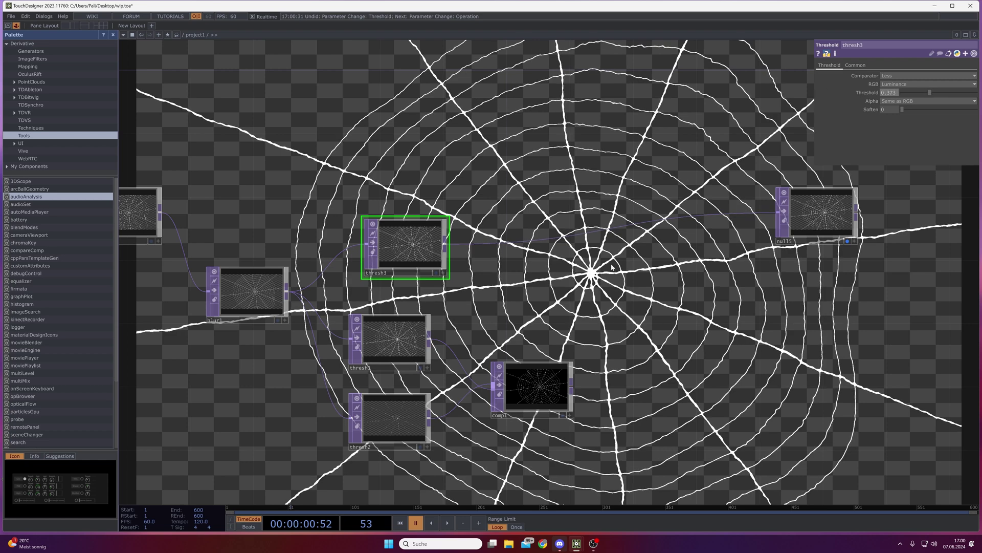
{"action": "left_click_drag", "start_coordinate": [556, 380], "coordinate": [780, 211]}
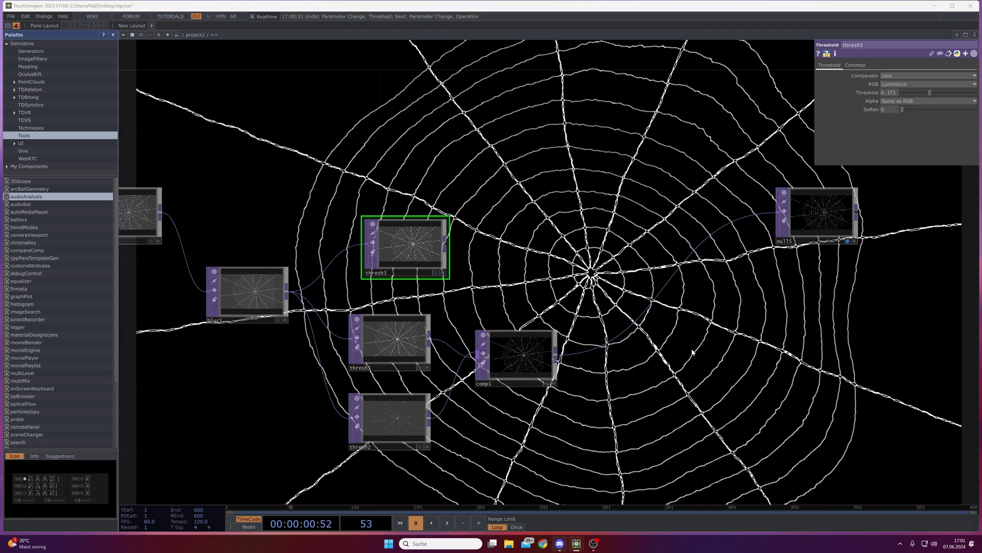
Make room after comp1 and insert a Blur TOP into the wire between comp1 and null5.
{"action": "left_click_drag", "start_coordinate": [692, 352], "coordinate": [498, 357]}
{"action": "left_click_drag", "start_coordinate": [630, 220], "coordinate": [789, 303]}
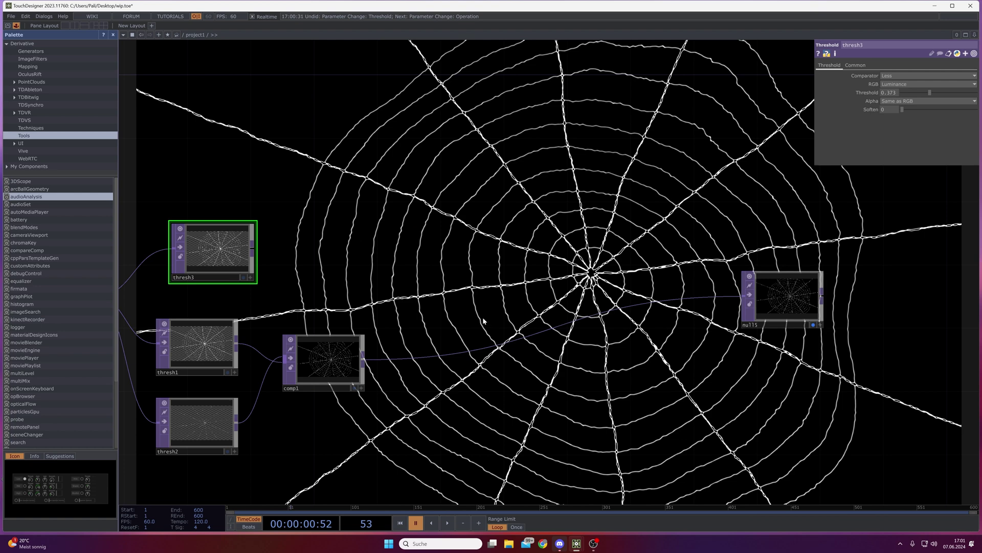
{"action": "right_click", "coordinate": [400, 358]}
{"action": "left_click", "coordinate": [408, 356]}
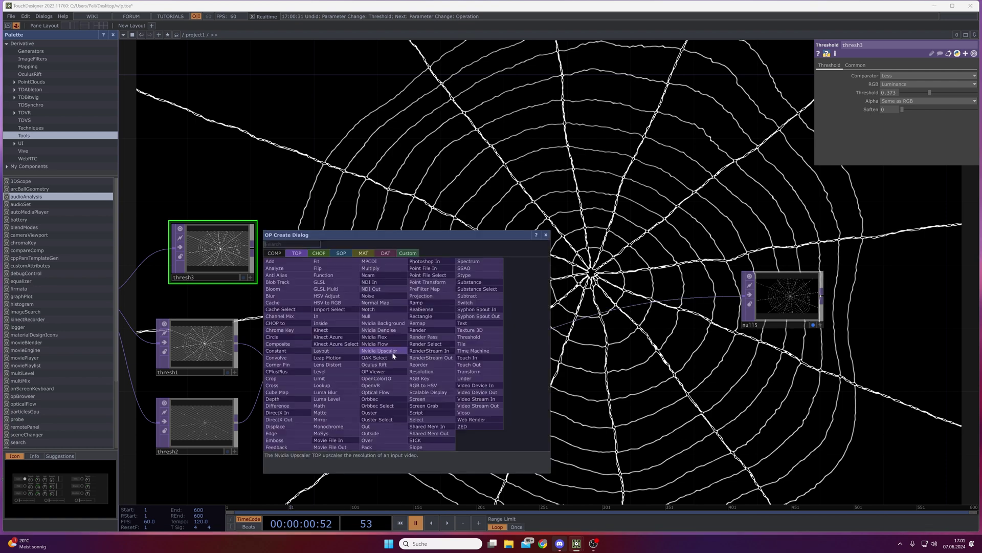
{"action": "left_click", "coordinate": [270, 295]}
{"action": "left_click", "coordinate": [434, 361]}
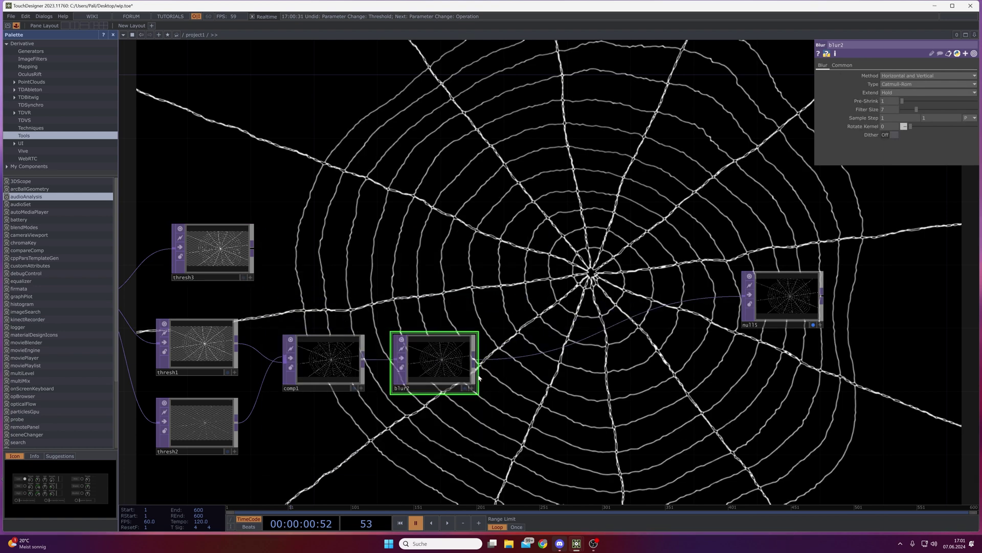
Insert a Threshold TOP between blur2 and null5, with its Threshold at 0.43 and Soften at 0.135.
{"action": "right_click", "coordinate": [516, 358]}
{"action": "left_click", "coordinate": [526, 352]}
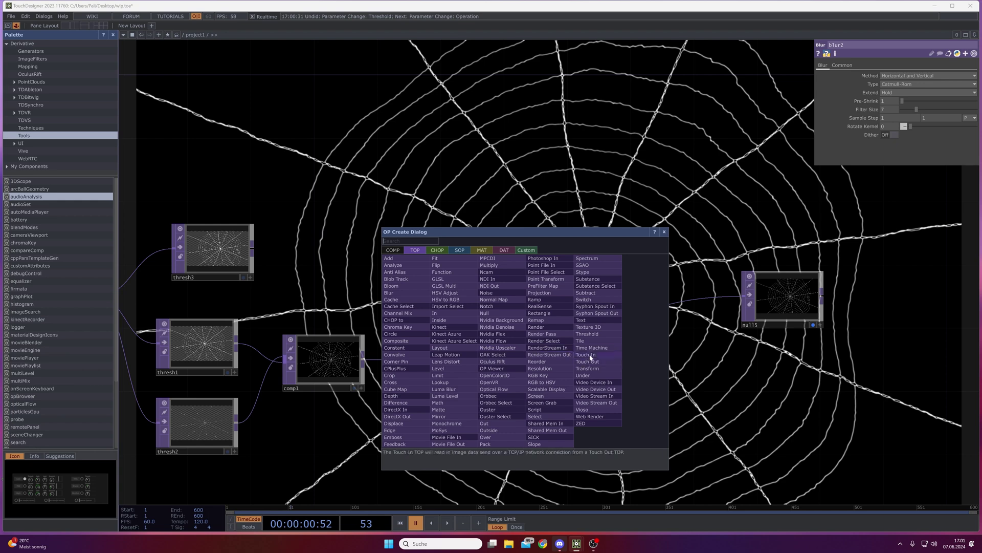
{"action": "left_click", "coordinate": [586, 334]}
{"action": "left_click", "coordinate": [560, 375]}
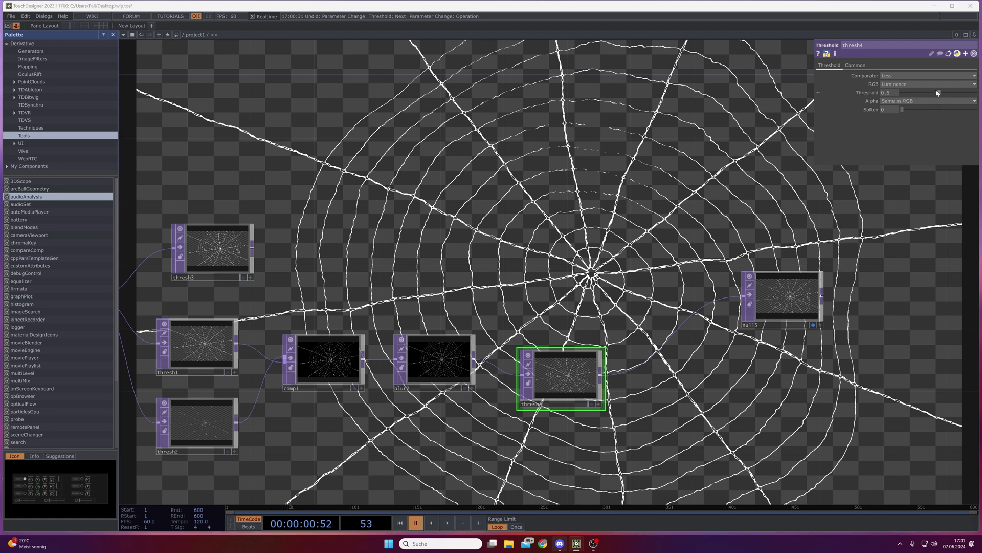
{"action": "left_click_drag", "start_coordinate": [936, 90], "coordinate": [933, 90]}
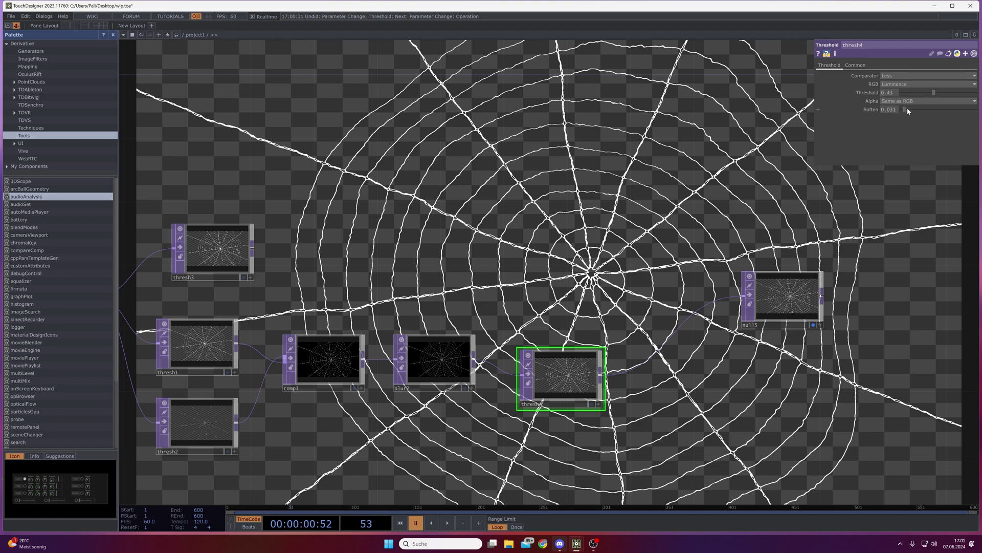
{"action": "left_click_drag", "start_coordinate": [917, 109], "coordinate": [911, 109]}
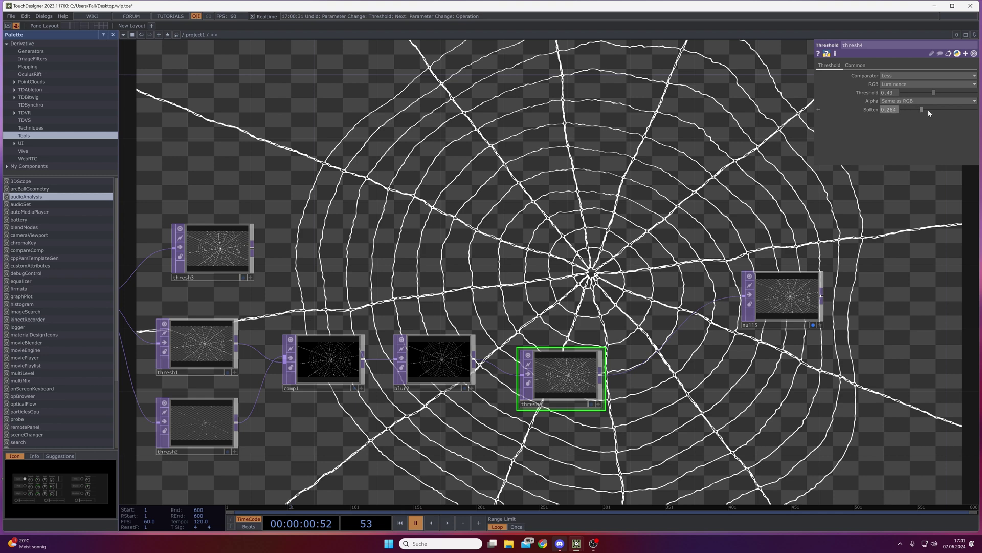
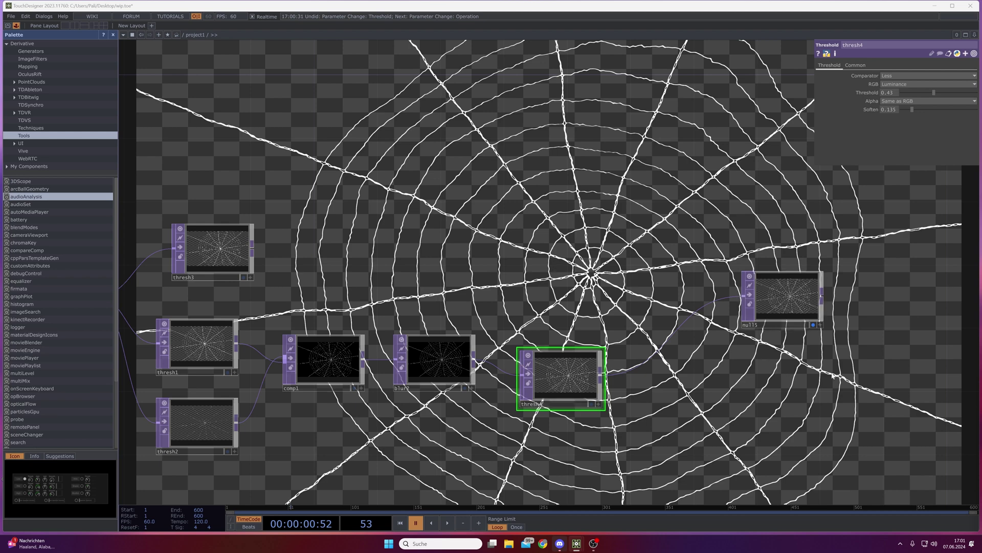
Space out thresh4 and null5, then add a Noise TOP above their wire and feed it from thresh4.
{"action": "left_click_drag", "start_coordinate": [796, 370], "coordinate": [501, 322]}
{"action": "left_click_drag", "start_coordinate": [500, 254], "coordinate": [658, 302]}
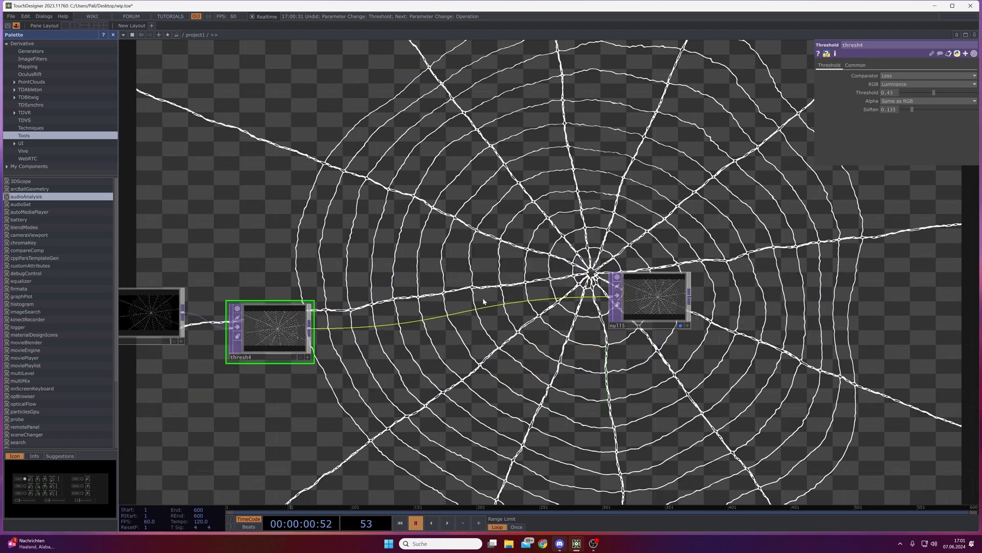
{"action": "left_click_drag", "start_coordinate": [271, 330], "coordinate": [256, 315]}
{"action": "left_click_drag", "start_coordinate": [666, 298], "coordinate": [793, 298]}
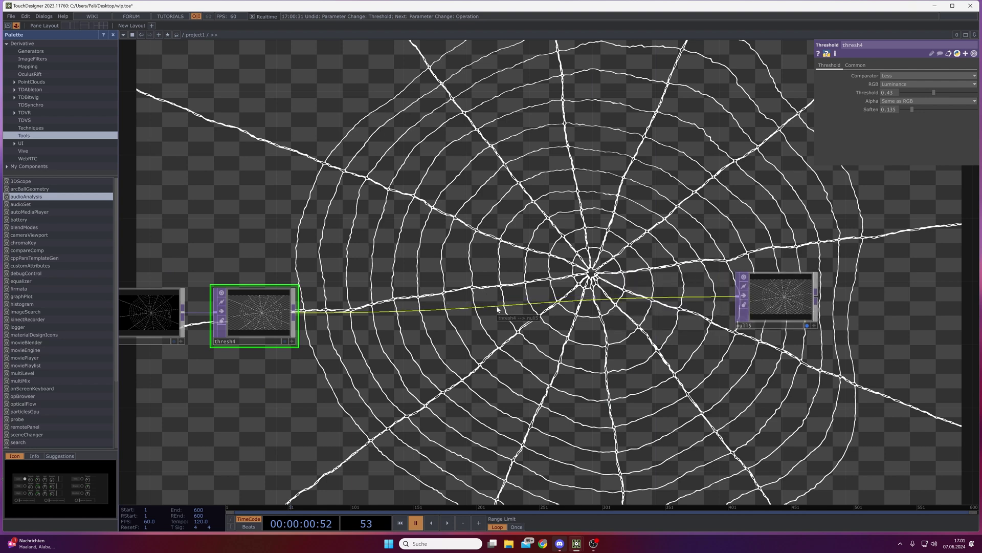
{"action": "key", "text": "Tab"}
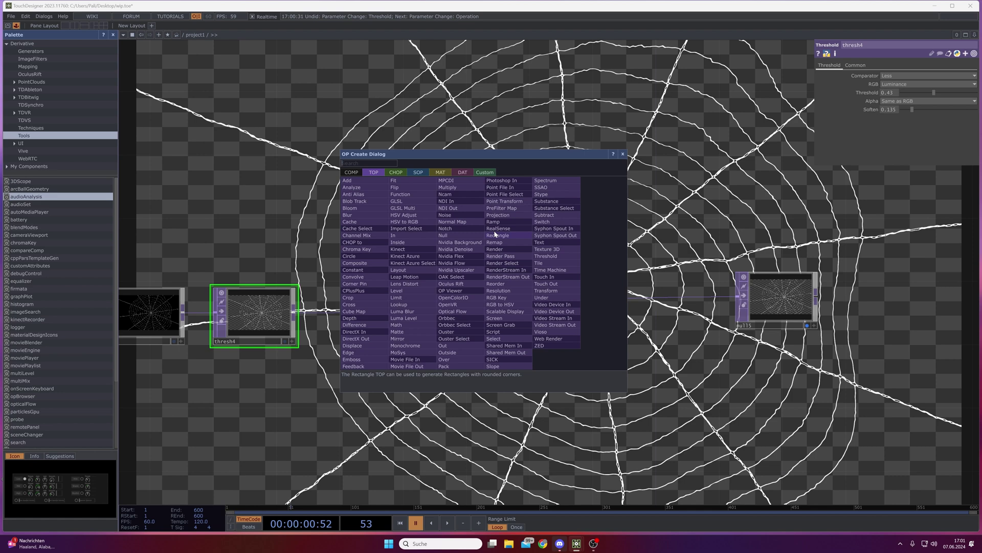
{"action": "left_click", "coordinate": [474, 215]}
{"action": "left_click", "coordinate": [435, 255]}
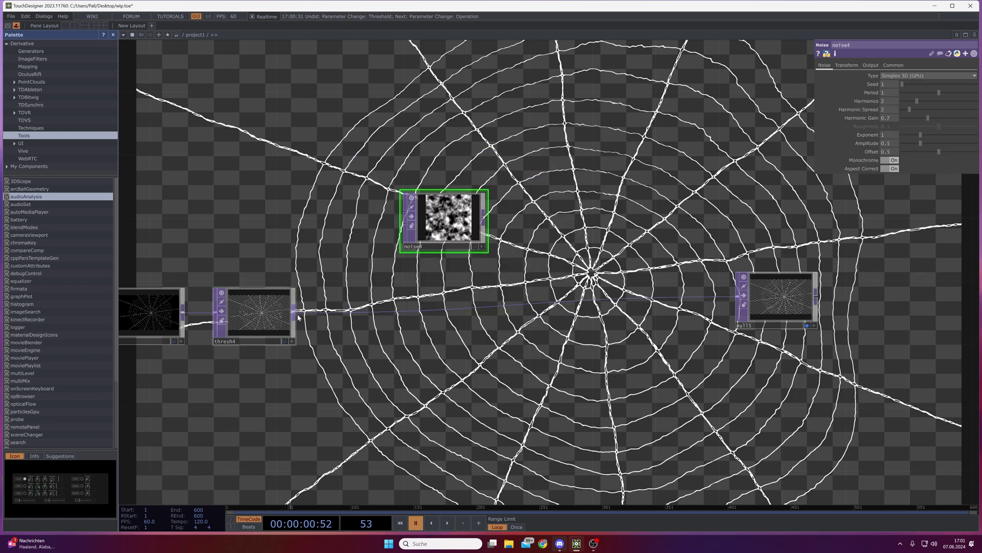
{"action": "left_click_drag", "start_coordinate": [293, 311], "coordinate": [389, 211]}
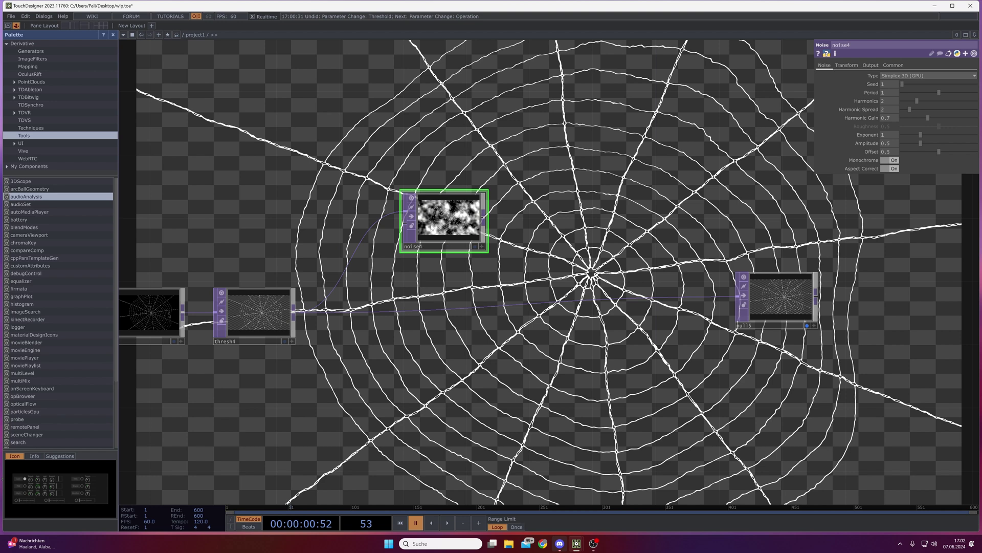
Set noise4's RGB output mode to Noise and connect noise4 to null5 in place of thresh4.
{"action": "left_click", "coordinate": [873, 66]}
{"action": "left_click", "coordinate": [893, 75]}
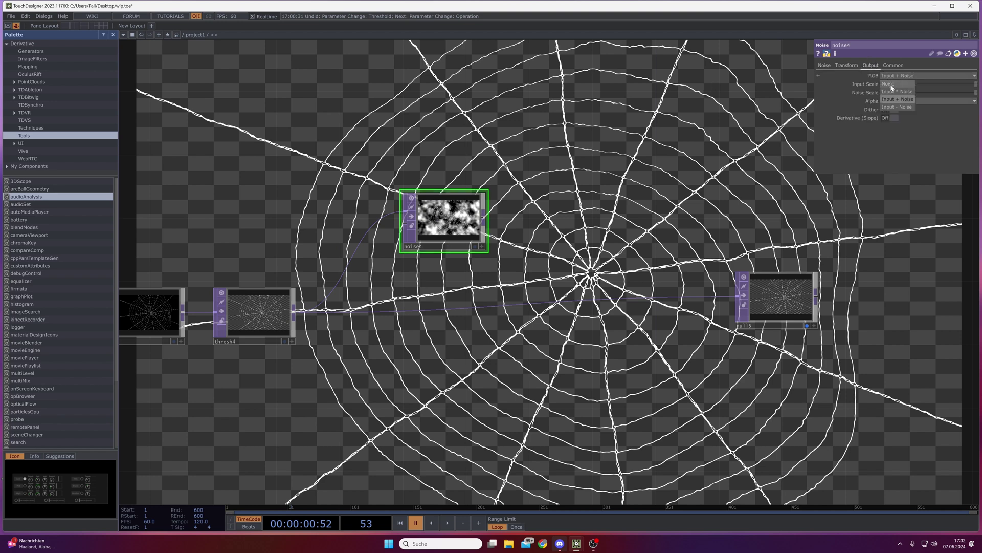
{"action": "left_click", "coordinate": [892, 85]}
{"action": "left_click_drag", "start_coordinate": [484, 219], "coordinate": [727, 303]}
Insert a Displace TOP between noise4 and null5 and connect thresh4 to its second input.
{"action": "left_click_drag", "start_coordinate": [445, 225], "coordinate": [414, 225]}
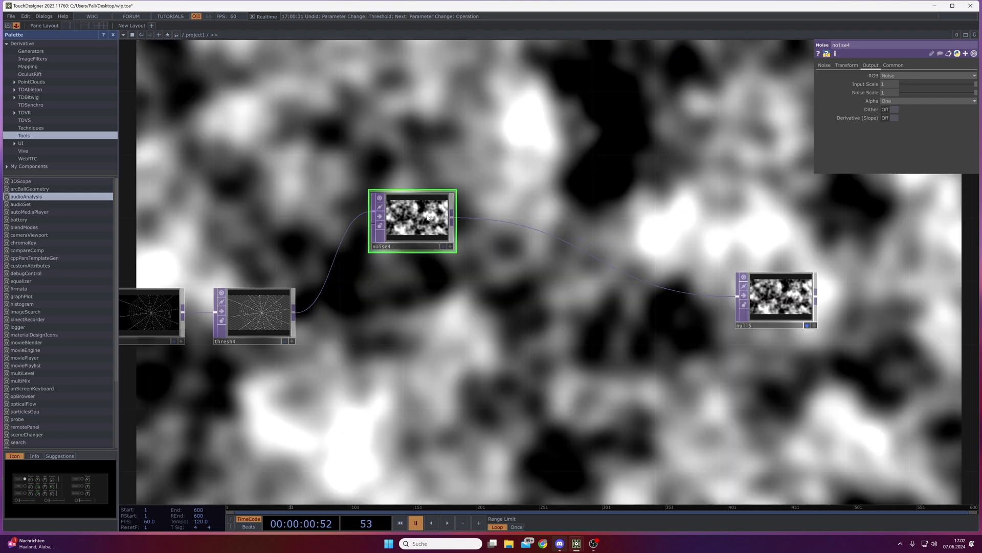
{"action": "right_click", "coordinate": [478, 217]}
{"action": "left_click", "coordinate": [484, 213]}
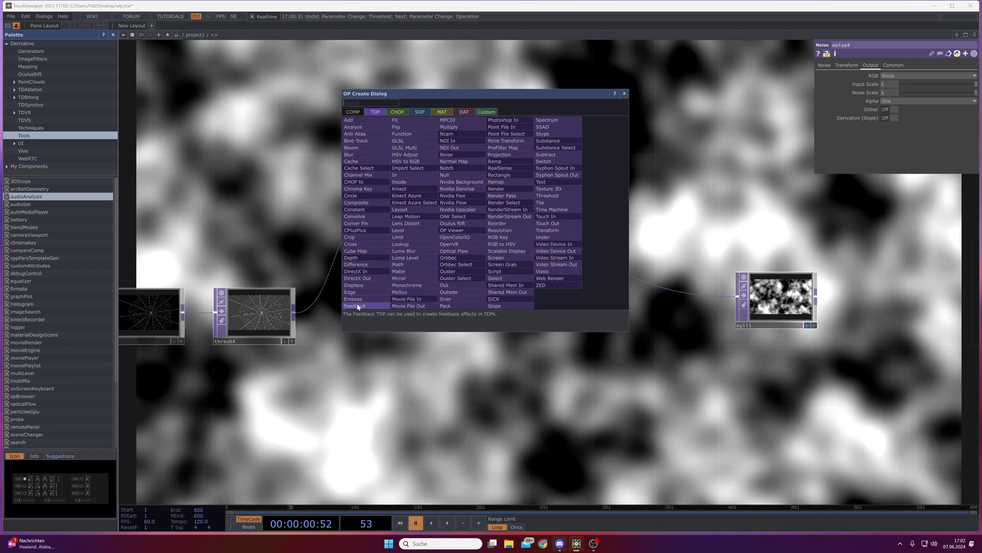
{"action": "left_click", "coordinate": [361, 287]}
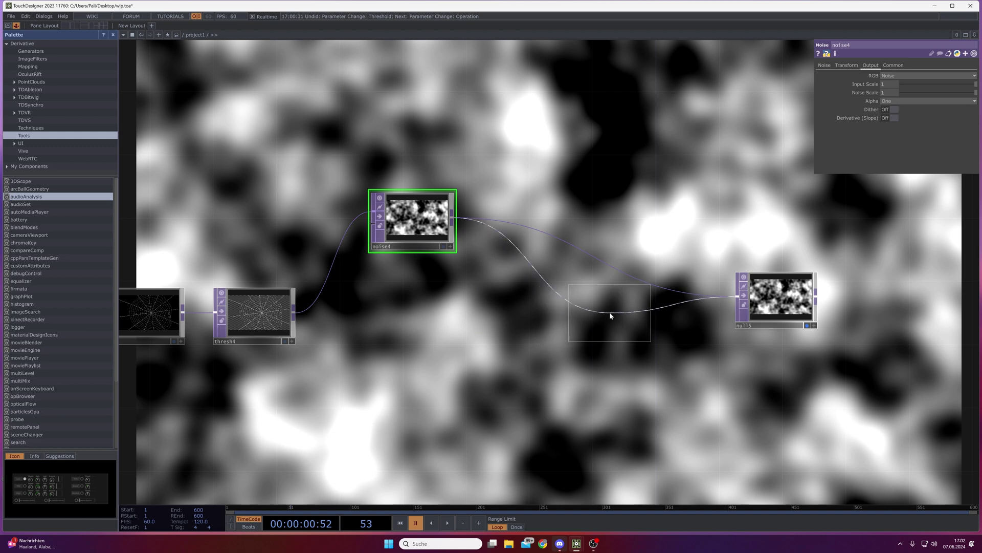
{"action": "left_click", "coordinate": [609, 315]}
{"action": "left_click_drag", "start_coordinate": [295, 316], "coordinate": [555, 325]}
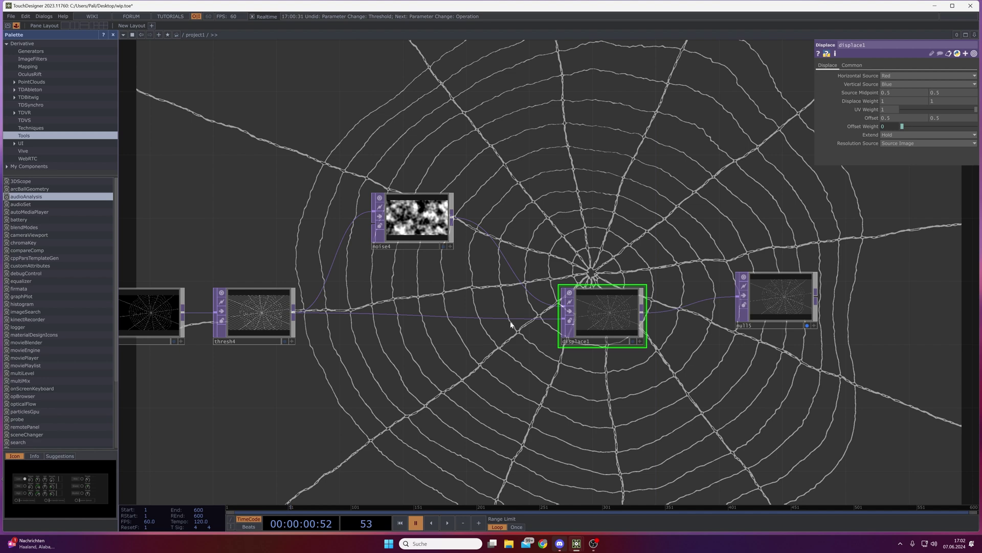
Insert a Slope TOP between thresh4 and displace1's second input and adjust its Strength.
{"action": "right_click", "coordinate": [450, 321]}
{"action": "left_click", "coordinate": [471, 308]}
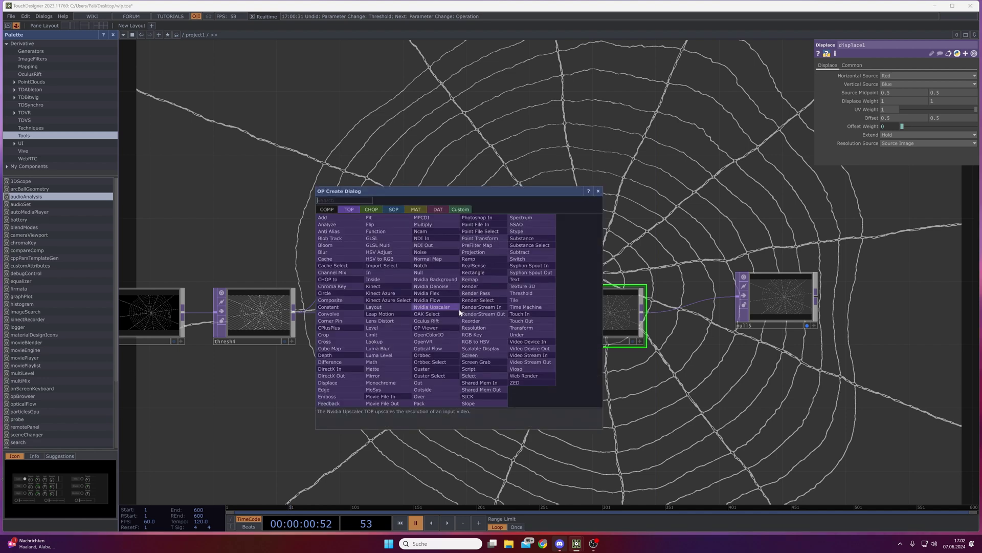
{"action": "left_click", "coordinate": [468, 403]}
{"action": "left_click", "coordinate": [451, 293]}
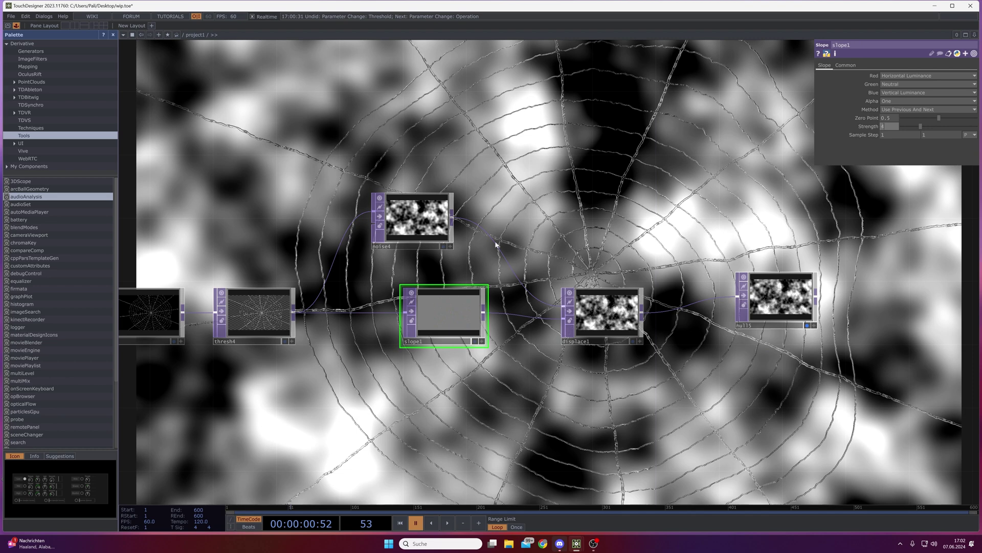
{"action": "key", "text": "Return"}
Set both of displace1's Displace Weight values to 0.1.
{"action": "left_click", "coordinate": [604, 307]}
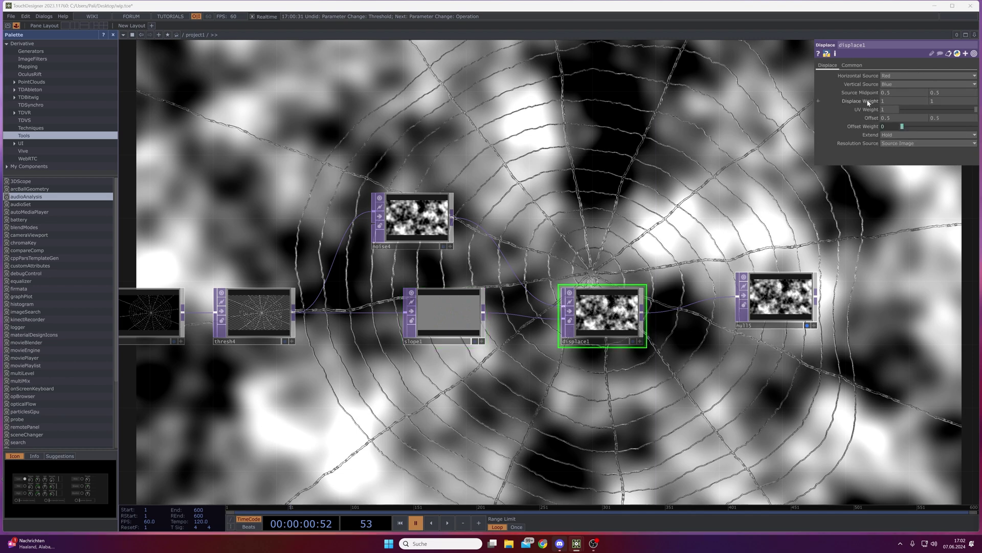
{"action": "mouse_move", "coordinate": [858, 102]}
{"action": "middle_mouse_down"}
{"action": "mouse_move", "coordinate": [813, 102]}
{"action": "mouse_move", "coordinate": [855, 90]}
{"action": "middle_mouse_up"}
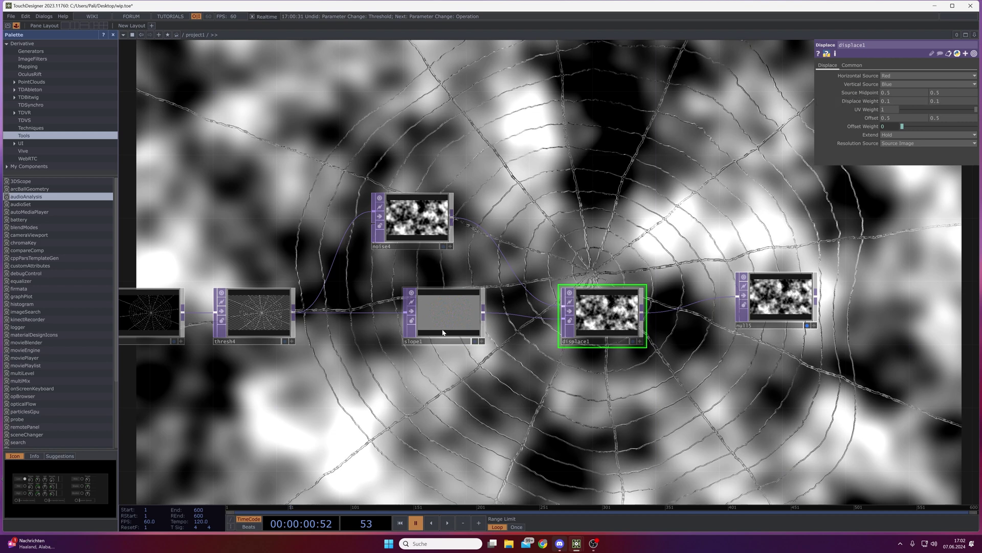
Move slope1 lower and insert a Blur TOP with Filter Size 2 between slope1 and displace1.
{"action": "left_click_drag", "start_coordinate": [443, 332], "coordinate": [427, 364]}
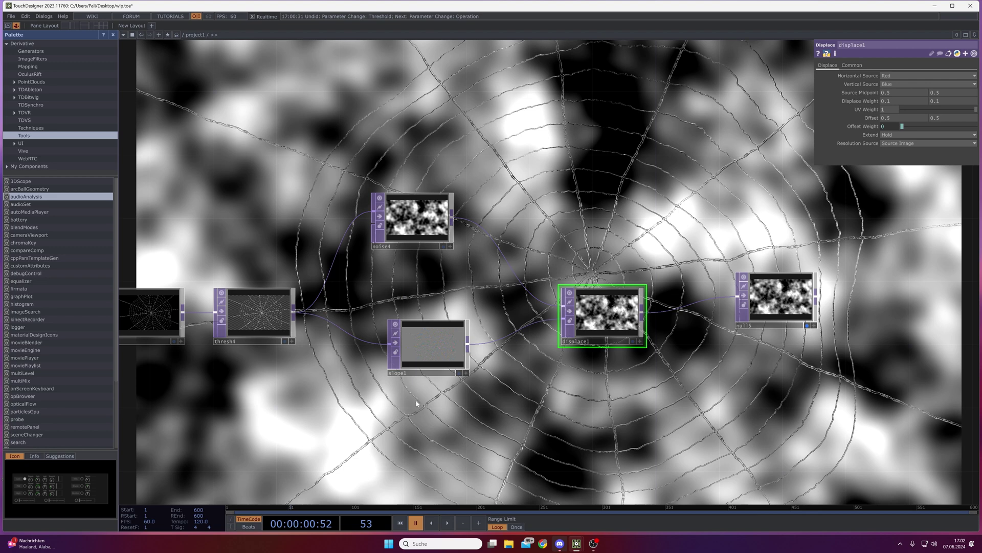
{"action": "left_click_drag", "start_coordinate": [433, 354], "coordinate": [399, 385]}
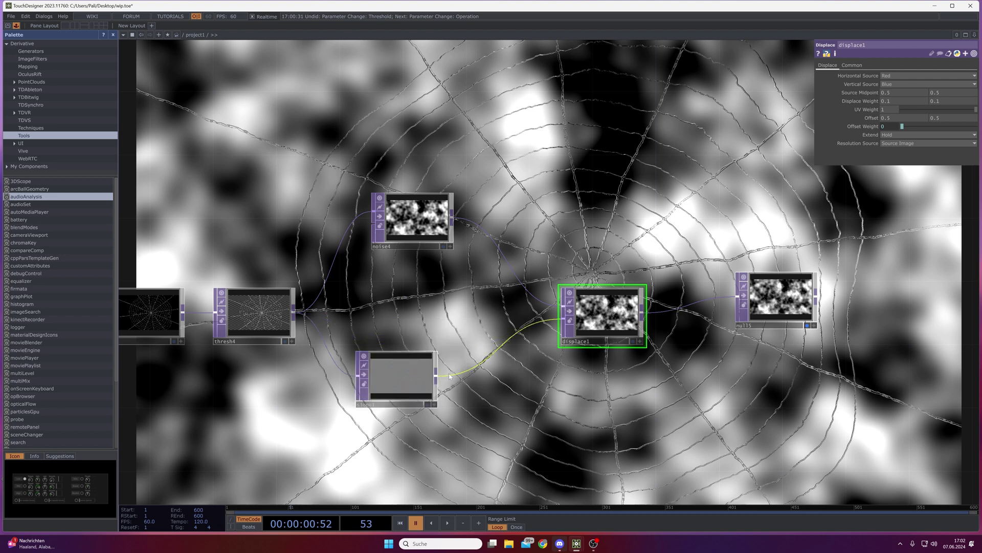
{"action": "right_click", "coordinate": [451, 371]}
{"action": "left_click", "coordinate": [457, 366]}
{"action": "left_click", "coordinate": [356, 310]}
{"action": "left_click", "coordinate": [494, 391]}
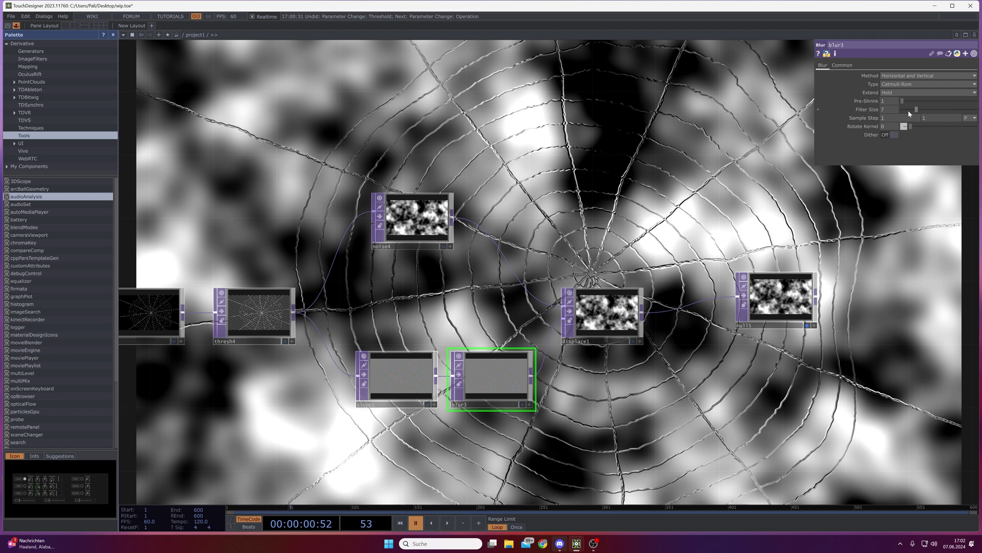
{"action": "left_click_drag", "start_coordinate": [908, 109], "coordinate": [906, 110]}
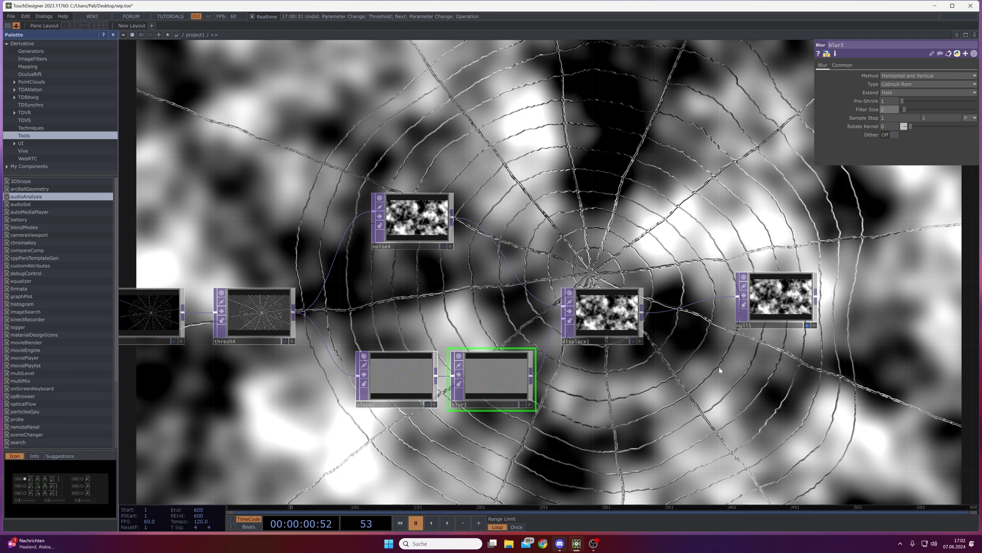
Space out displace1 and null5 and insert an Inside TOP into the wire between them.
{"action": "left_click_drag", "start_coordinate": [645, 355], "coordinate": [472, 360]}
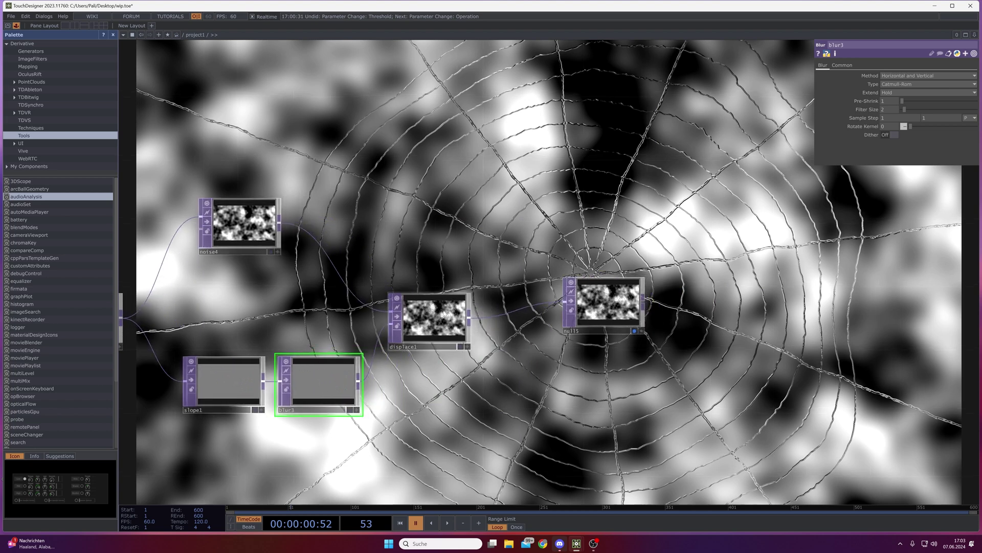
{"action": "left_click_drag", "start_coordinate": [444, 311], "coordinate": [460, 296]}
{"action": "left_click_drag", "start_coordinate": [606, 307], "coordinate": [749, 307]}
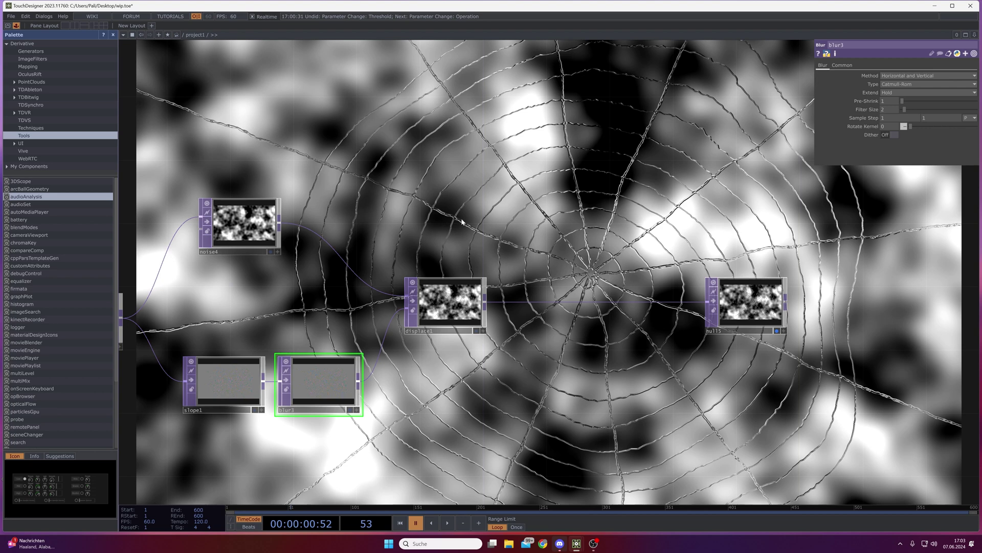
{"action": "right_click", "coordinate": [540, 304]}
{"action": "left_click", "coordinate": [568, 293]}
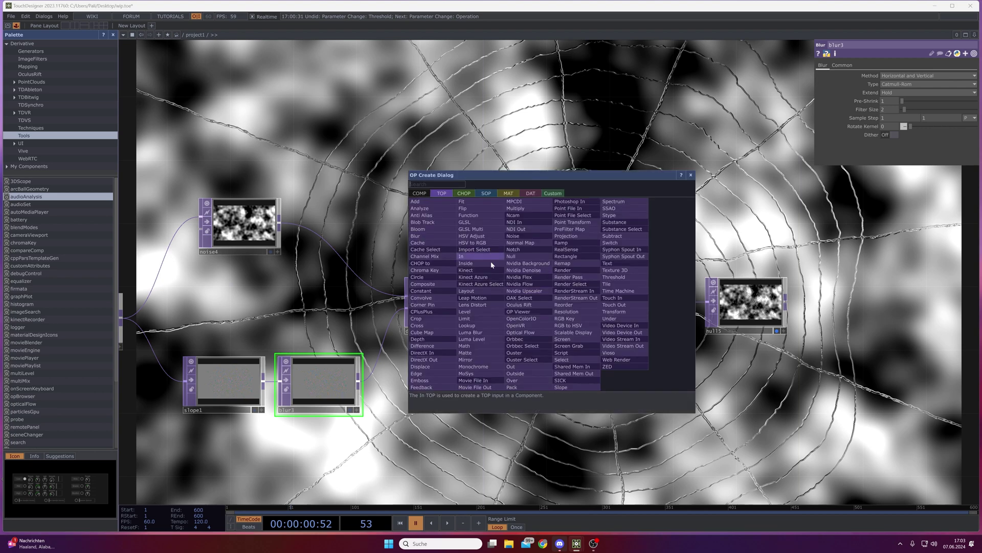
{"action": "left_click", "coordinate": [465, 263]}
{"action": "left_click", "coordinate": [555, 307]}
Connect thresh4's output to the second input of inside1.
{"action": "left_click_drag", "start_coordinate": [399, 310], "coordinate": [503, 347]}
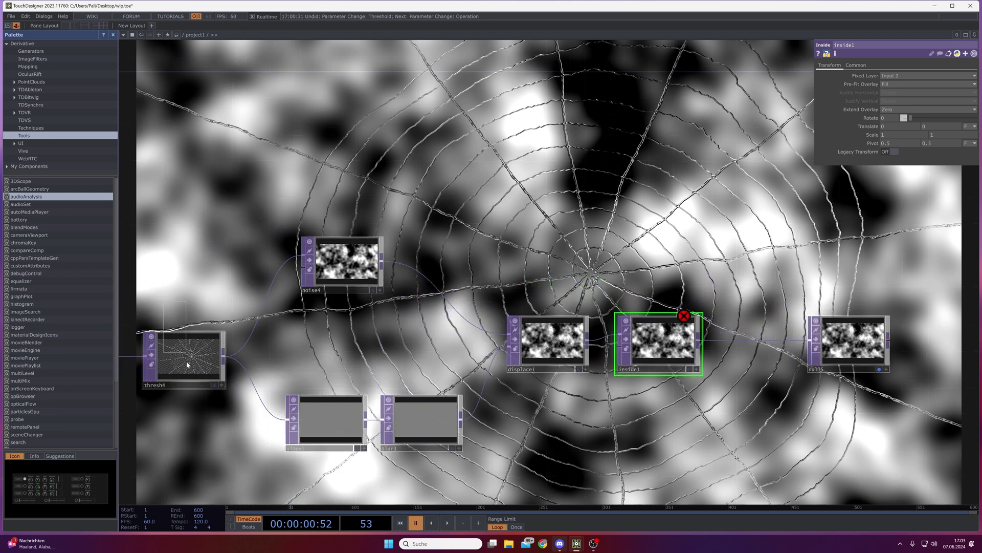
{"action": "left_click", "coordinate": [223, 356]}
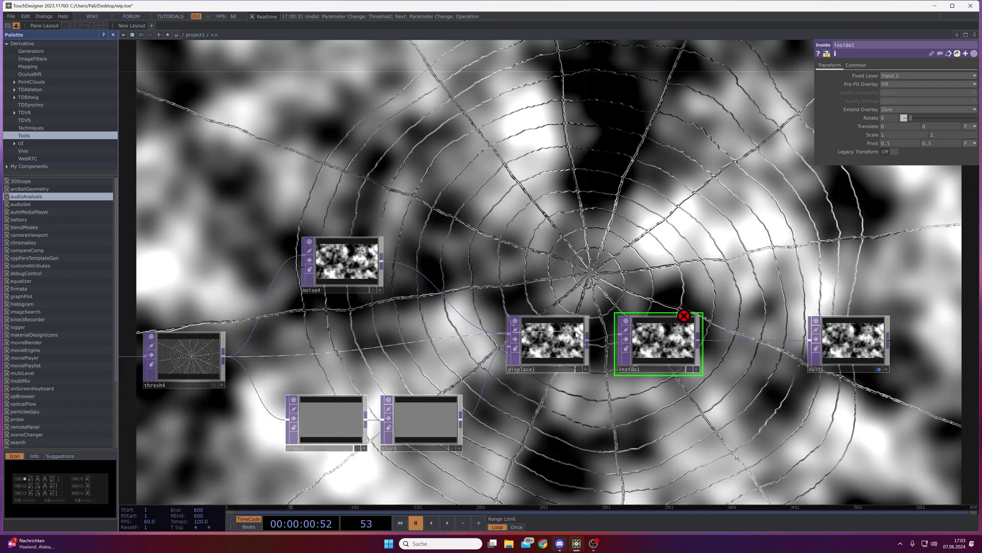
{"action": "left_click", "coordinate": [608, 354]}
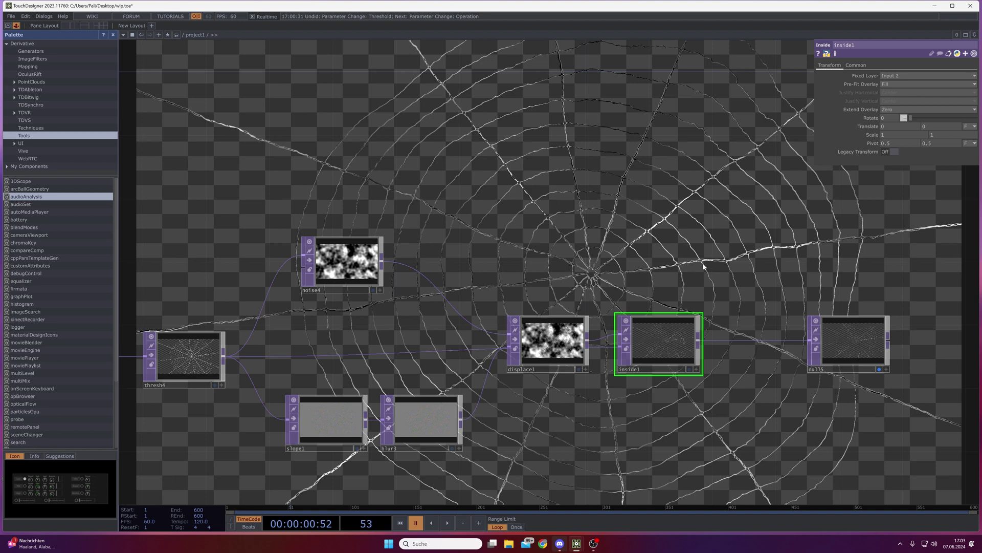
Move null5 away from inside1 and insert a Transform TOP into the wire between them.
{"action": "left_click_drag", "start_coordinate": [704, 266], "coordinate": [466, 216]}
{"action": "left_click_drag", "start_coordinate": [612, 291], "coordinate": [752, 291]}
{"action": "right_click", "coordinate": [675, 292]}
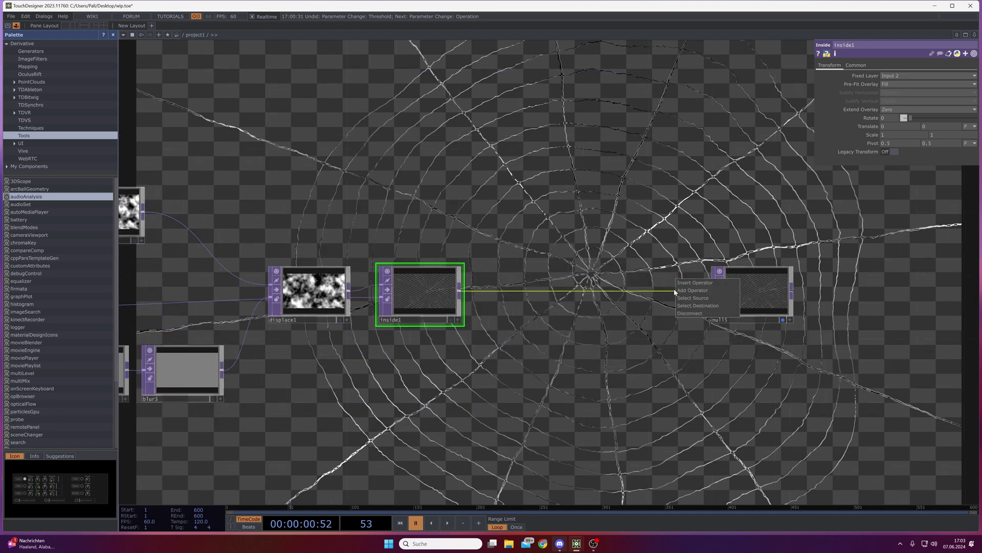
{"action": "left_click", "coordinate": [681, 283]}
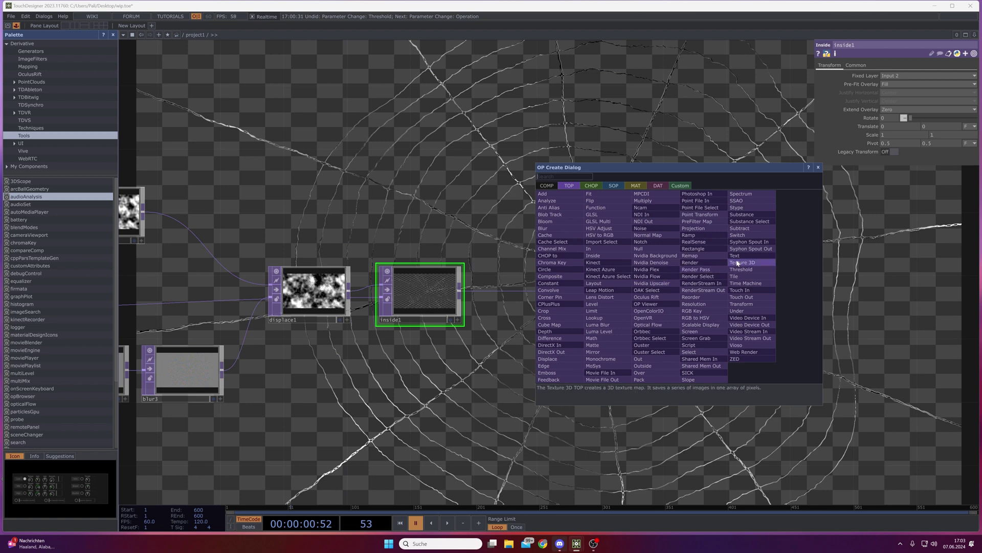
{"action": "left_click", "coordinate": [742, 304]}
{"action": "left_click", "coordinate": [660, 292]}
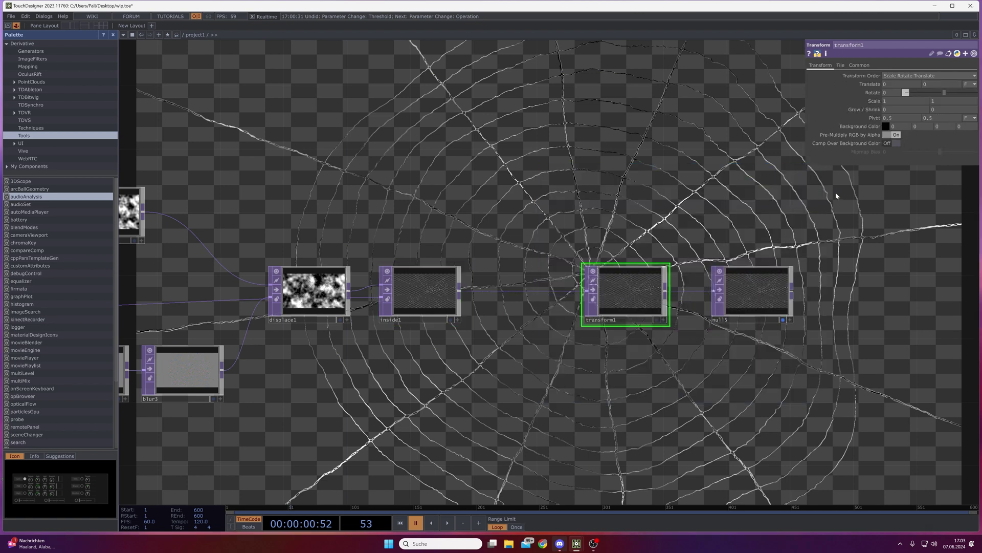
Turn on Comp Over Background Color for transform1, set the background alpha to 1, and start playback.
{"action": "left_click", "coordinate": [899, 143]}
{"action": "key", "text": "space"}
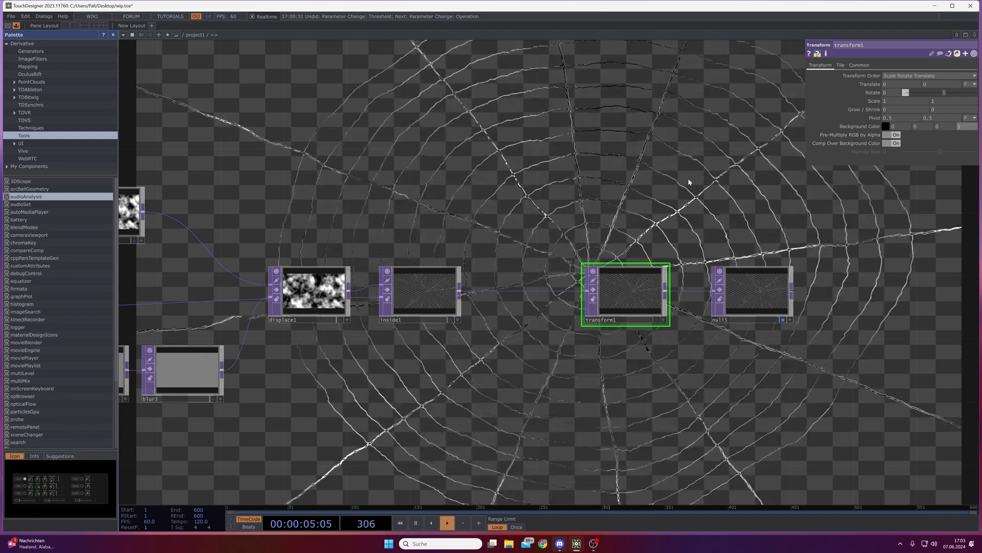
{"action": "type", "text": "1"}
{"action": "key", "text": "Return"}
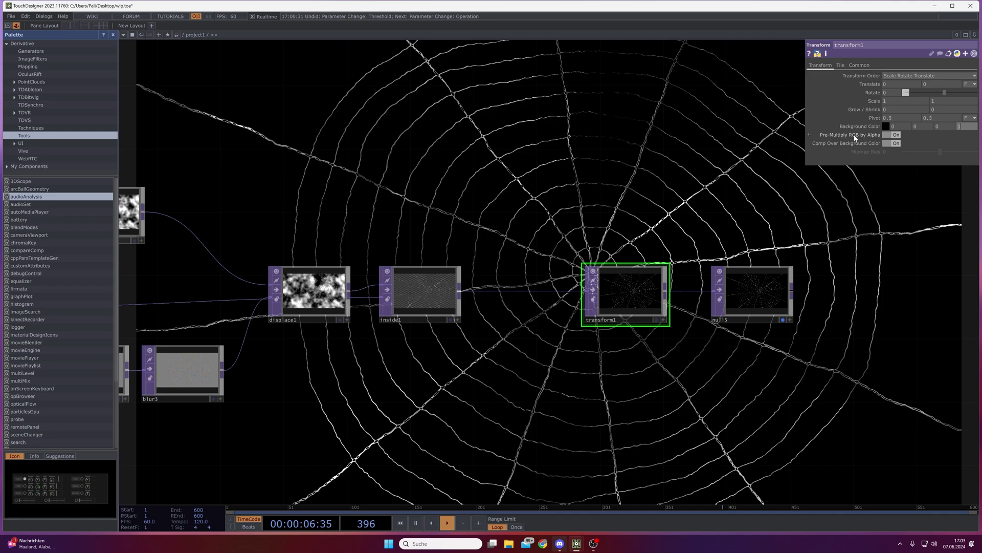
Try a purple background color on transform1 and return it to black.
{"action": "left_click", "coordinate": [886, 126]}
{"action": "mouse_move", "coordinate": [923, 148]}
{"action": "left_mouse_down"}
{"action": "mouse_move", "coordinate": [910, 140]}
{"action": "mouse_move", "coordinate": [931, 133]}
{"action": "left_mouse_up"}
{"action": "left_click_drag", "start_coordinate": [931, 148], "coordinate": [928, 147]}
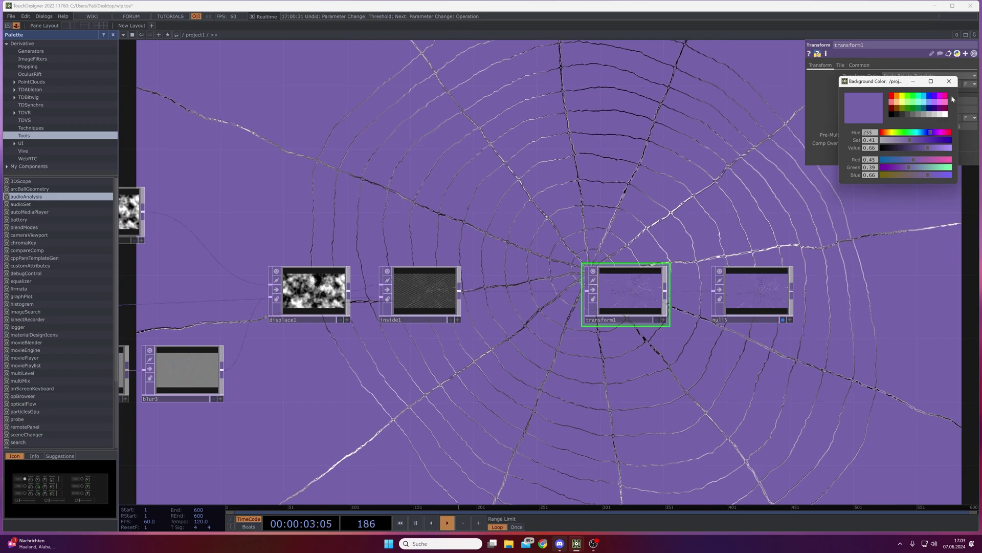
{"action": "left_click_drag", "start_coordinate": [928, 147], "coordinate": [881, 148]}
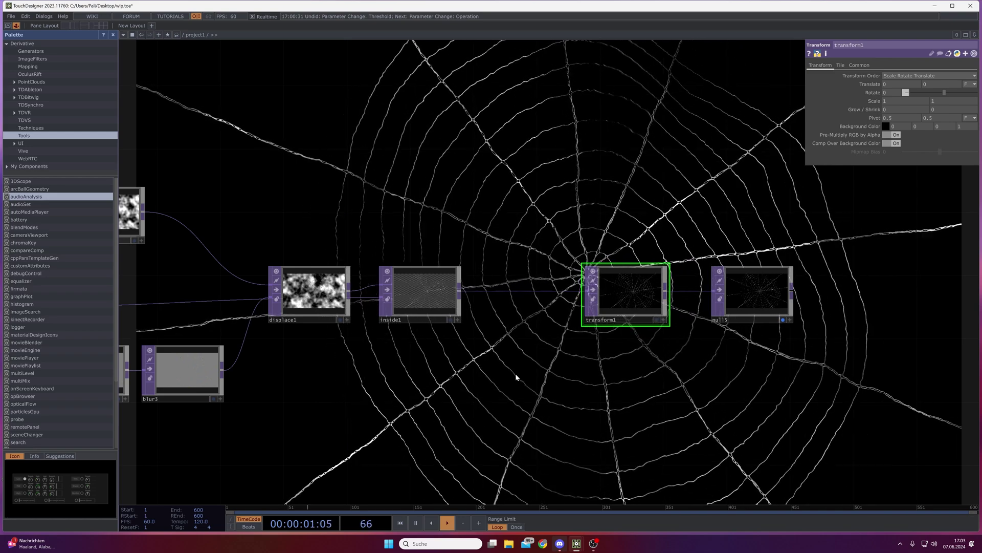
Pause playback, try noise4 with Monochrome off, set its Seed to 1659, and switch Monochrome back on.
{"action": "key", "text": "space"}
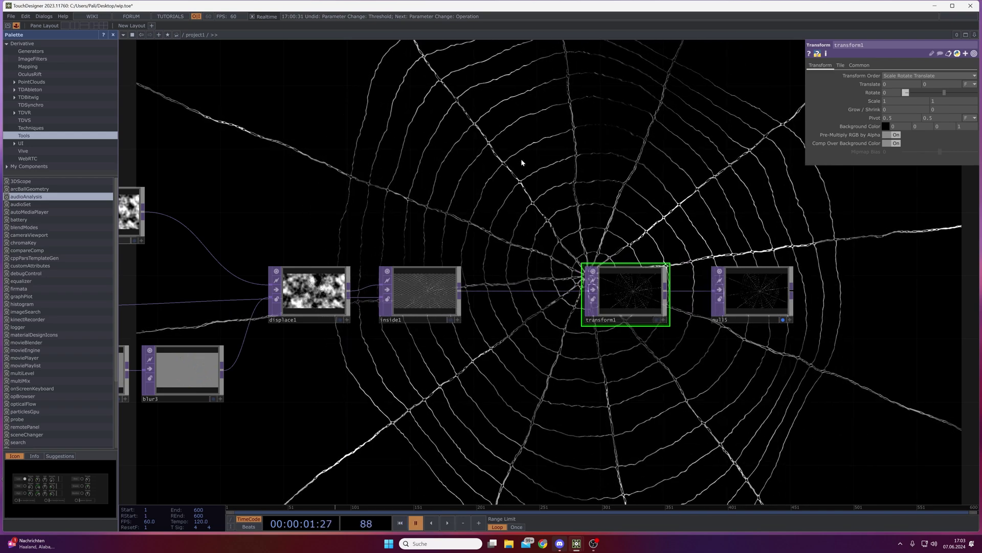
{"action": "left_click_drag", "start_coordinate": [159, 204], "coordinate": [371, 250]}
{"action": "left_click", "coordinate": [335, 262]}
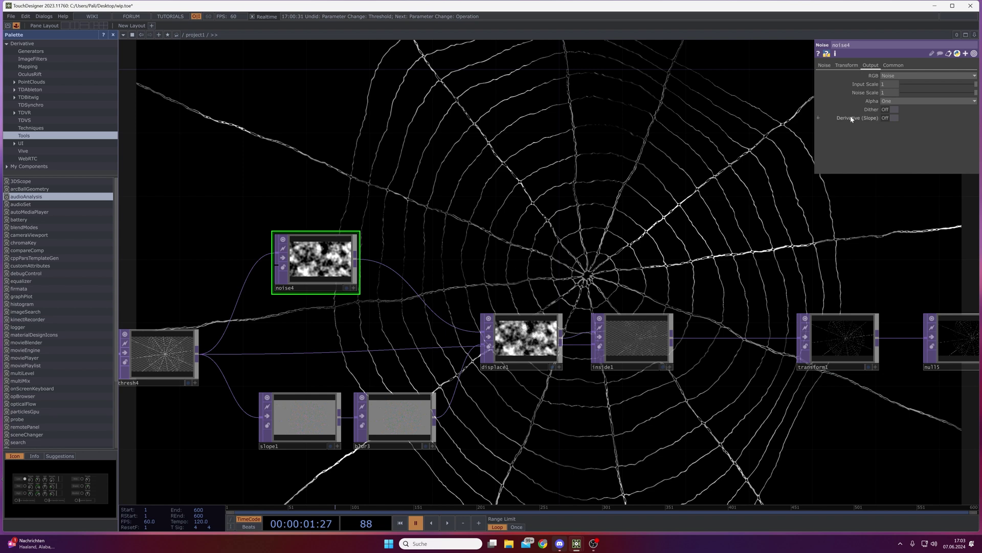
{"action": "left_click", "coordinate": [823, 65]}
{"action": "left_click", "coordinate": [886, 161]}
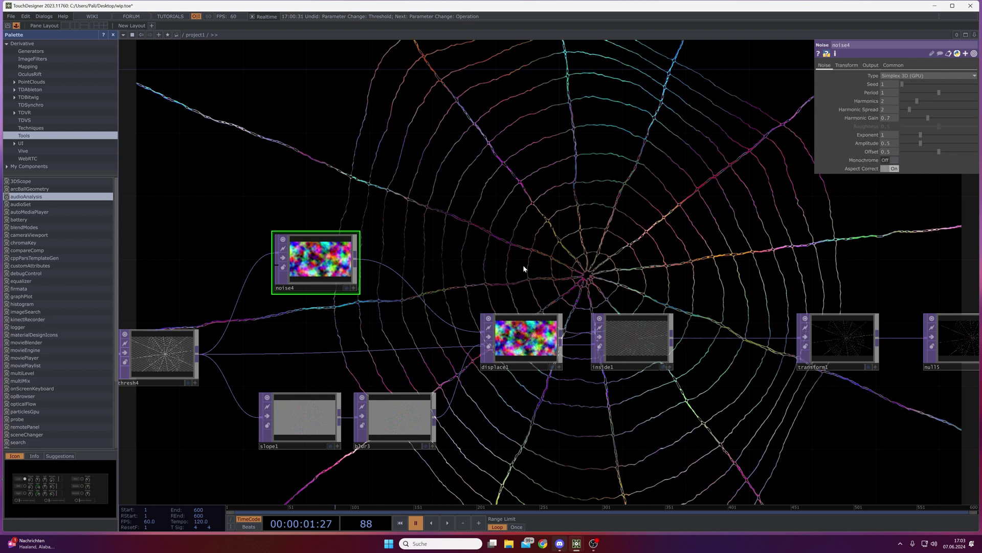
{"action": "left_click_drag", "start_coordinate": [902, 84], "coordinate": [916, 85]}
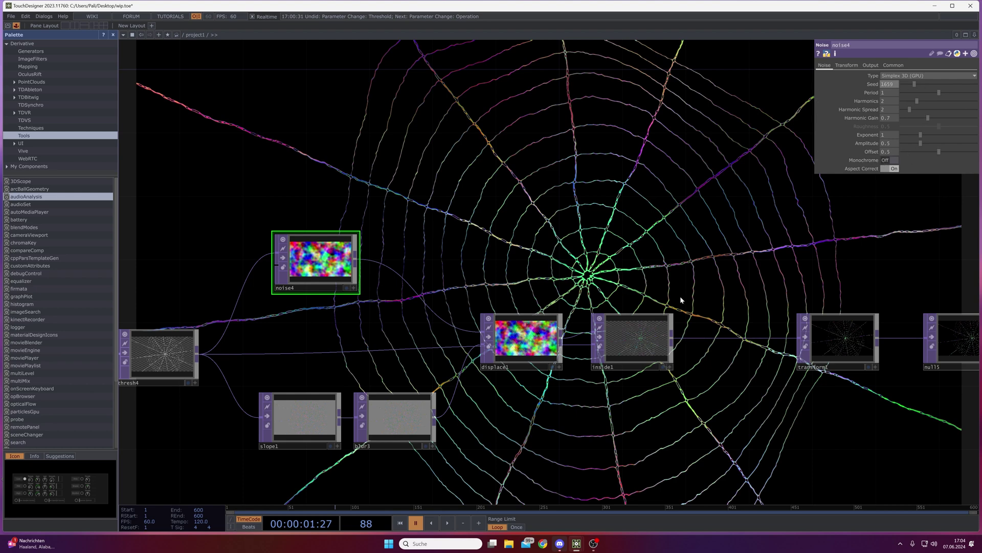
{"action": "left_click", "coordinate": [889, 161]}
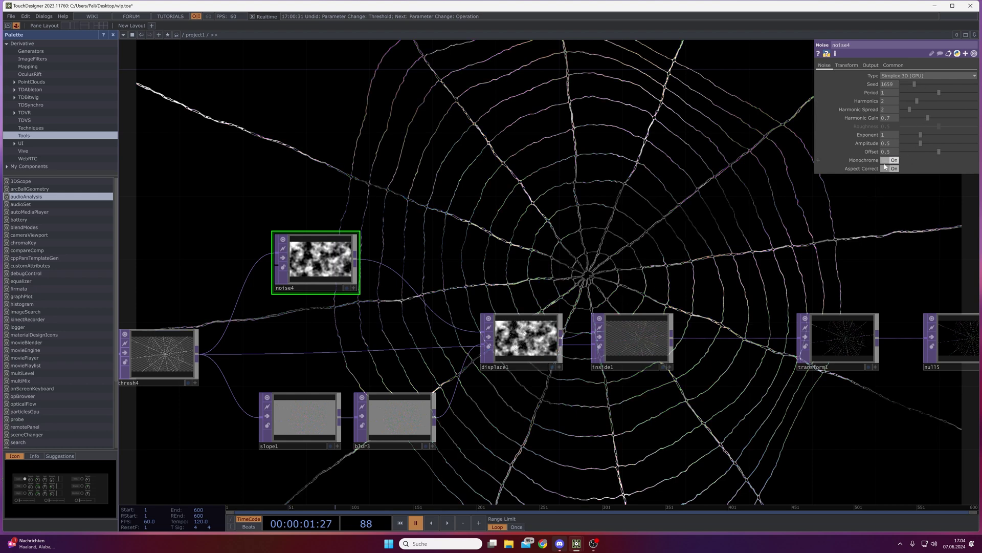
Move transform1 and null5 away from inside1 and insert a Lookup TOP between inside1 and transform1.
{"action": "left_click_drag", "start_coordinate": [609, 398], "coordinate": [357, 338]}
{"action": "right_click_drag", "start_coordinate": [797, 361], "coordinate": [596, 277]}
{"action": "left_click_drag", "start_coordinate": [596, 277], "coordinate": [722, 279]}
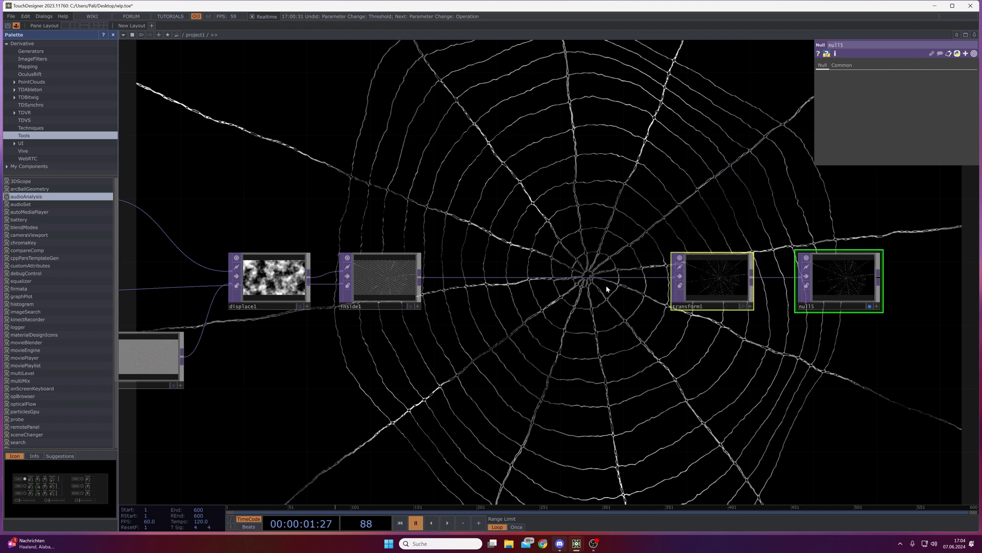
{"action": "right_click", "coordinate": [600, 280]}
{"action": "left_click", "coordinate": [609, 270]}
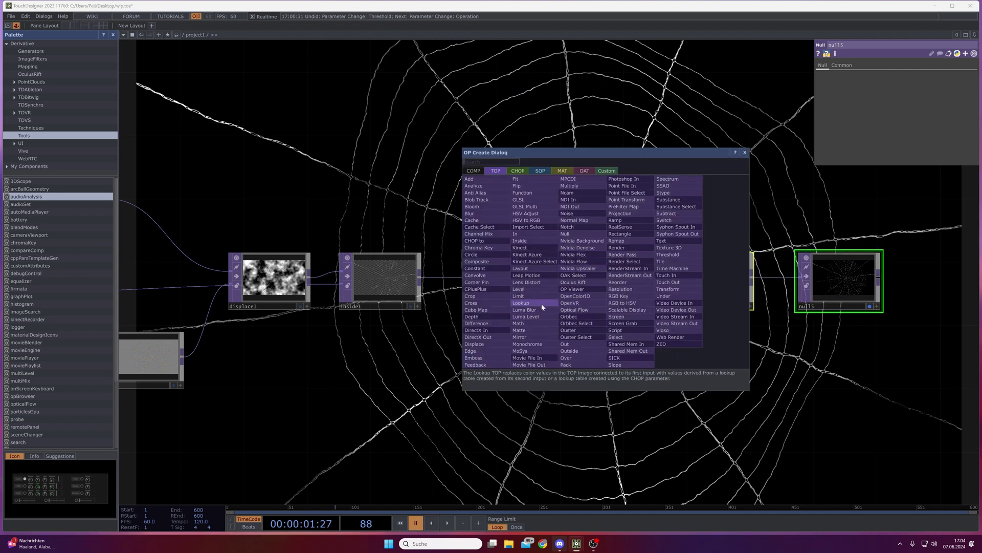
{"action": "key", "text": "Escape"}
{"action": "left_click", "coordinate": [557, 320]}
Add a Ramp TOP below inside1, connected to the second input of lookup1.
{"action": "key", "text": "Tab"}
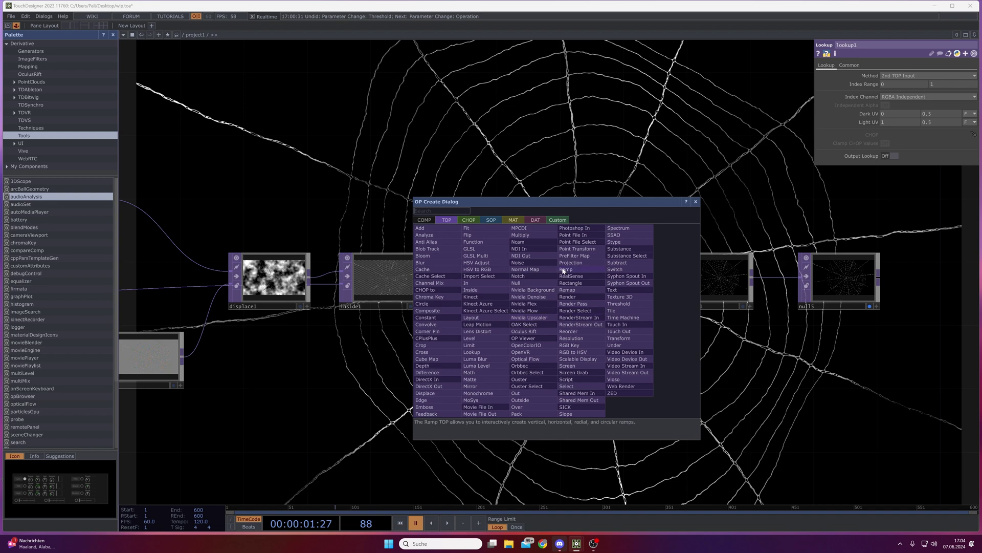
{"action": "left_click", "coordinate": [467, 337]}
{"action": "left_click", "coordinate": [389, 384]}
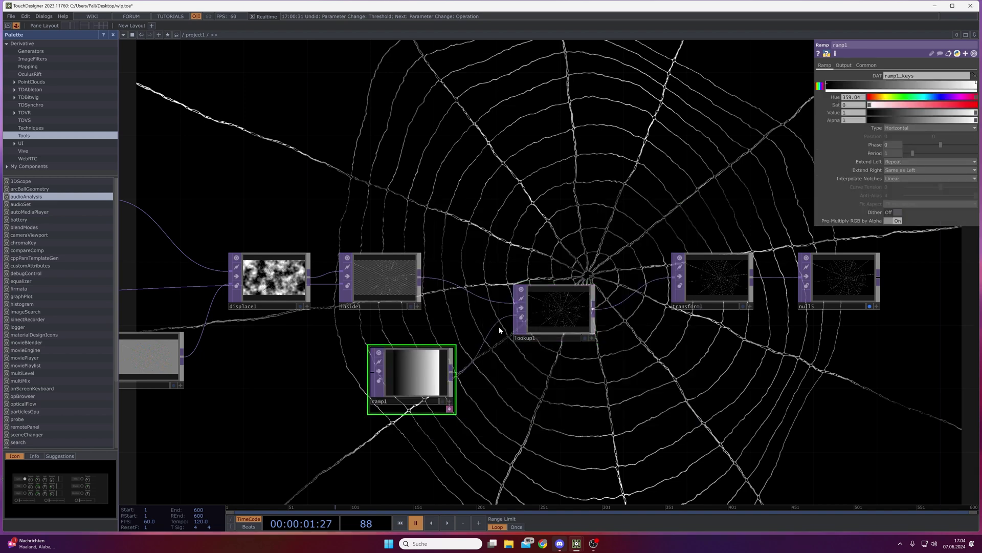
Add color keys to ramp1: red with saturation 0.701 and value 1, purple near the white end, and cyan with hue 183 nearer black.
{"action": "left_click", "coordinate": [944, 105]}
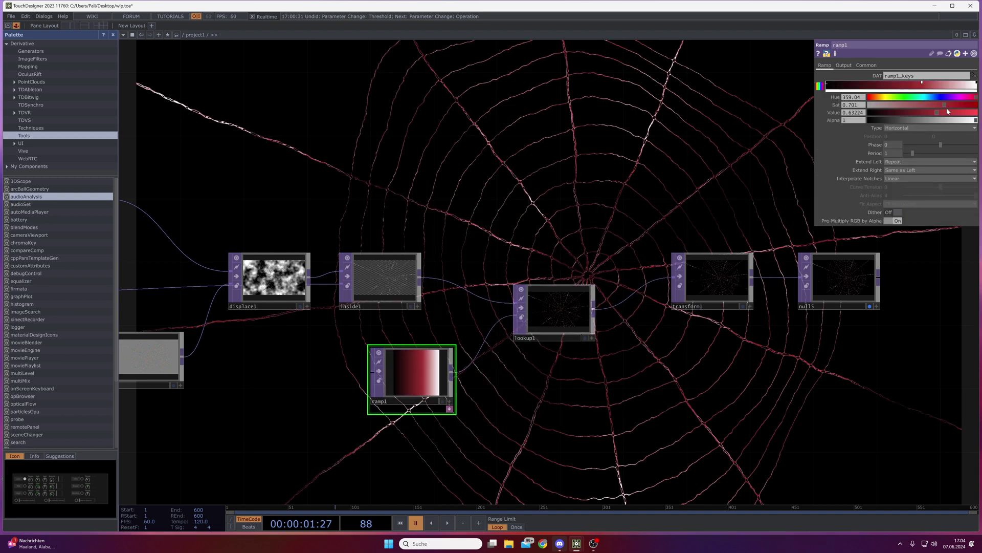
{"action": "left_click", "coordinate": [975, 113]}
{"action": "left_click", "coordinate": [957, 87]}
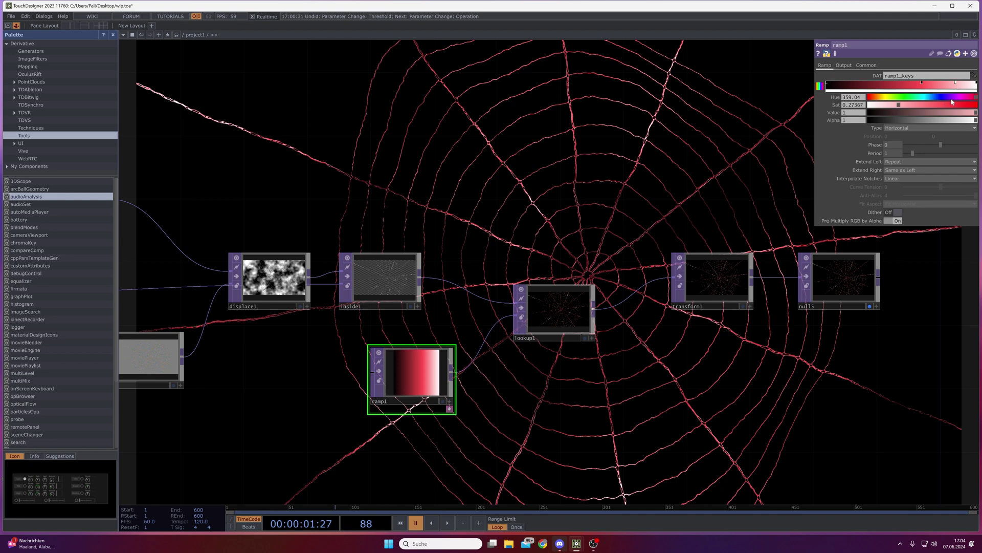
{"action": "left_click", "coordinate": [950, 97]}
{"action": "left_click", "coordinate": [887, 90]}
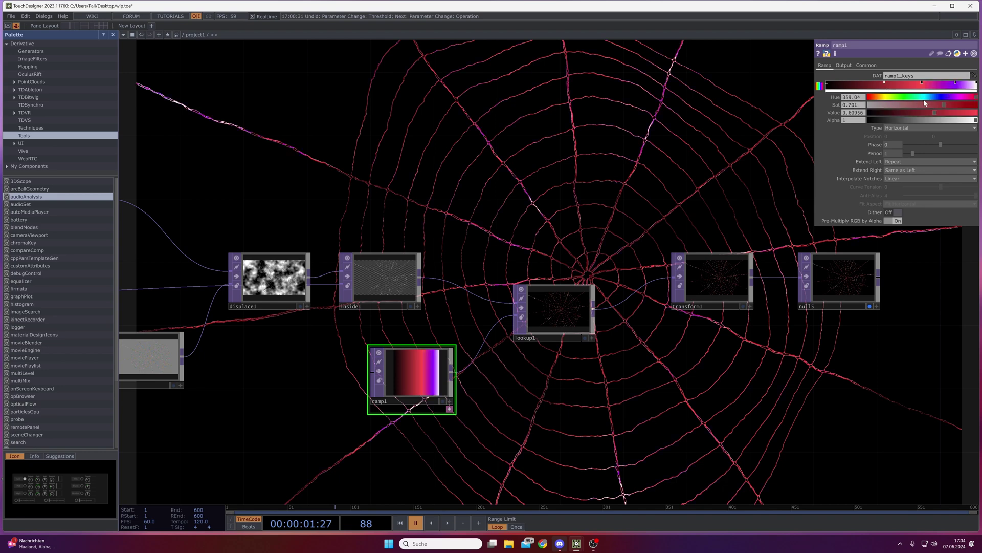
{"action": "left_click", "coordinate": [924, 97]}
Try a yellow key with hue 43 near the black end of ramp1 and remove it.
{"action": "left_click", "coordinate": [852, 88]}
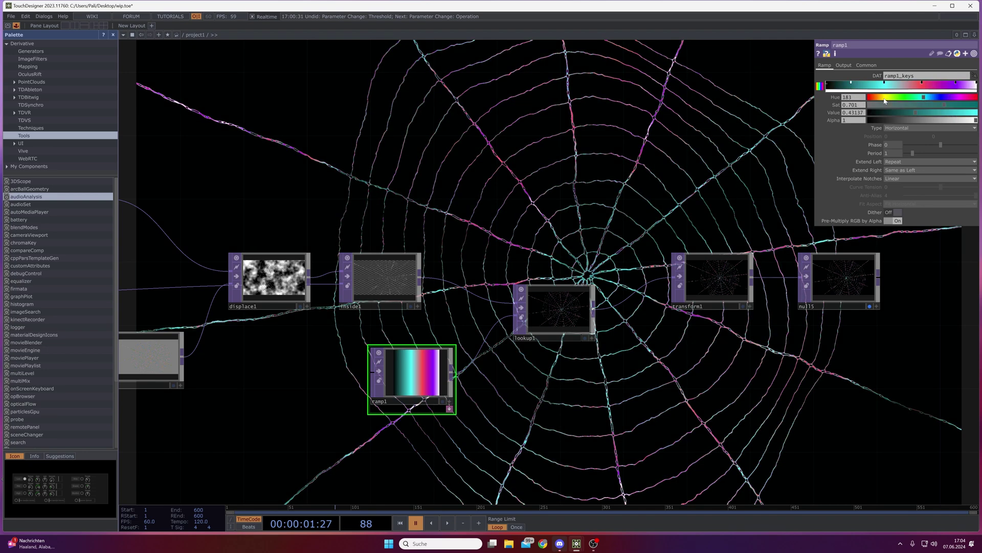
{"action": "left_click_drag", "start_coordinate": [941, 112], "coordinate": [977, 113]}
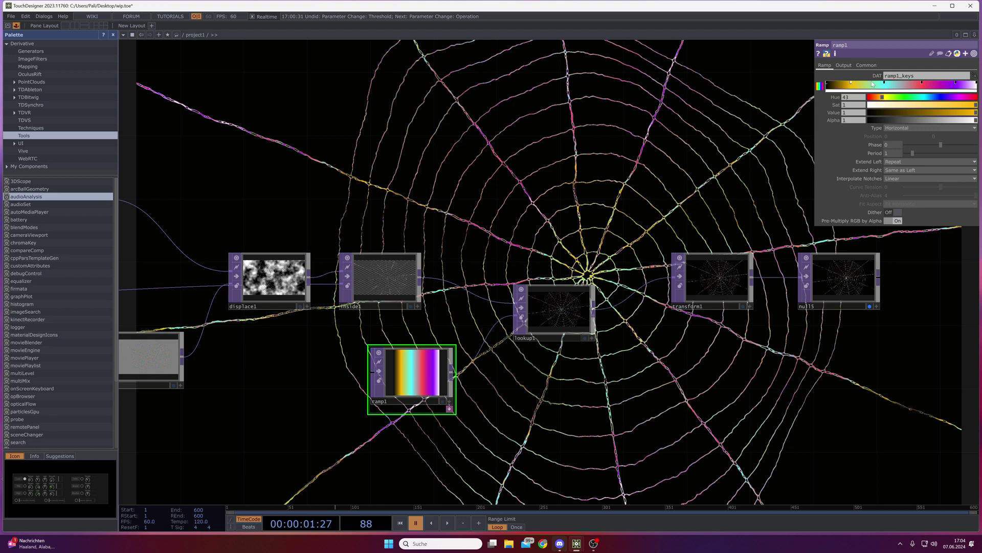
{"action": "left_click_drag", "start_coordinate": [852, 85], "coordinate": [849, 139]}
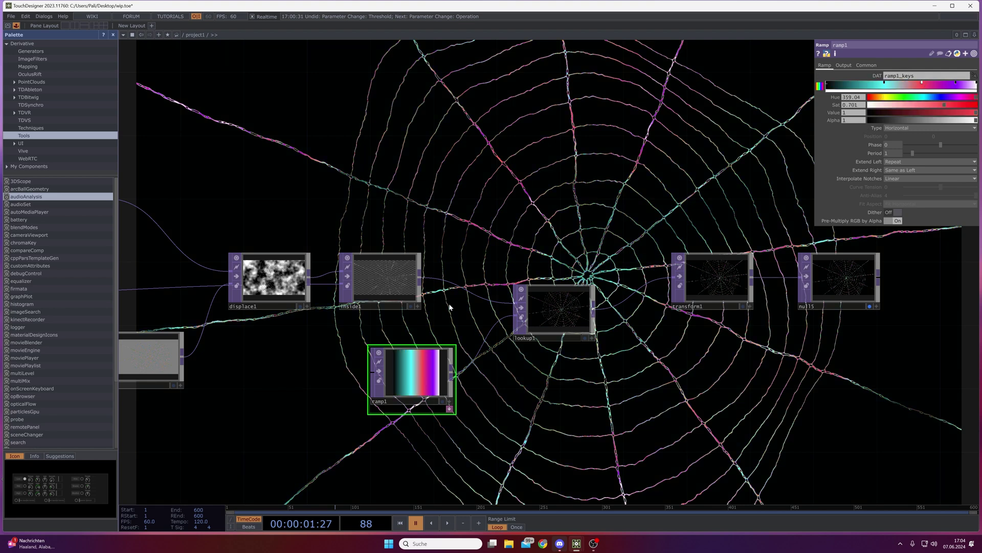
Connect thresh4's output to lookup1's first input in place of inside1, and move inside1 up level with displace1.
{"action": "left_click_drag", "start_coordinate": [369, 330], "coordinate": [451, 339]}
{"action": "key", "text": "space"}
{"action": "scroll", "coordinate": [452, 340], "scroll_direction": "down", "scroll_amount": 2}
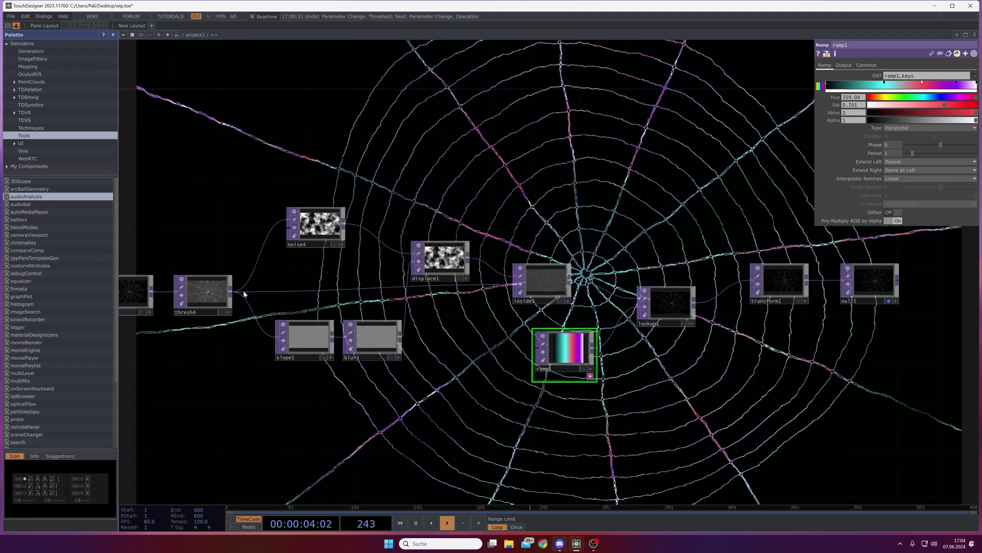
{"action": "left_click_drag", "start_coordinate": [230, 295], "coordinate": [640, 299]}
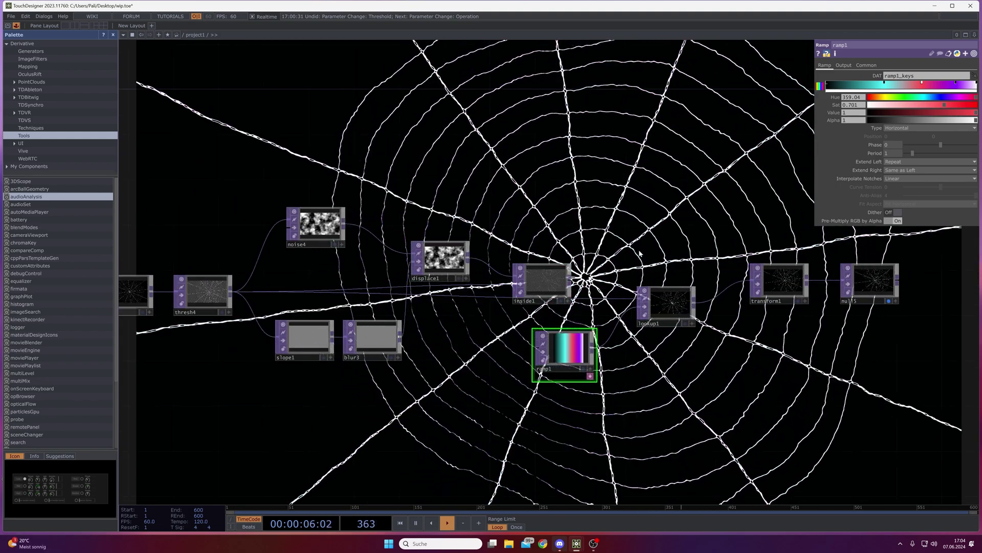
{"action": "left_click_drag", "start_coordinate": [555, 289], "coordinate": [555, 266]}
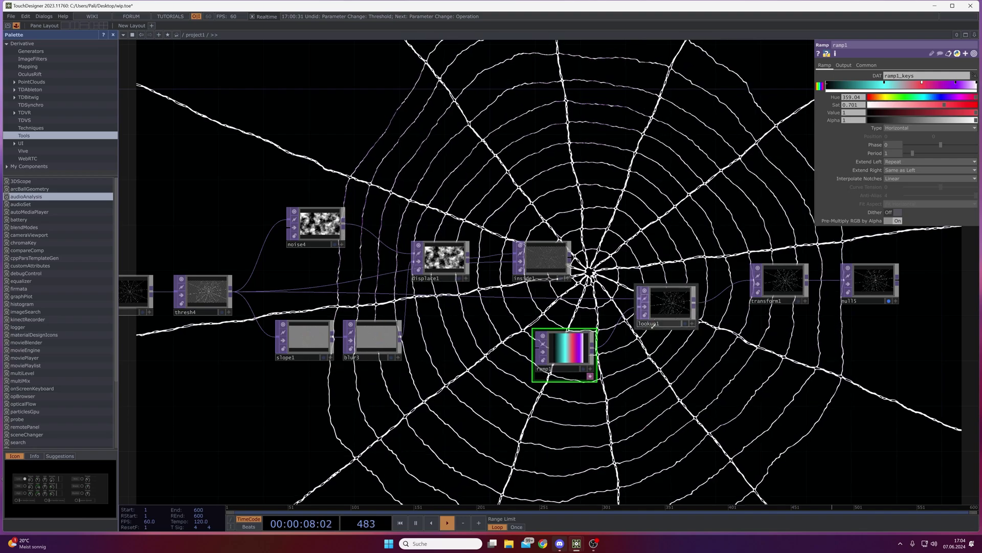
{"action": "key", "text": "space"}
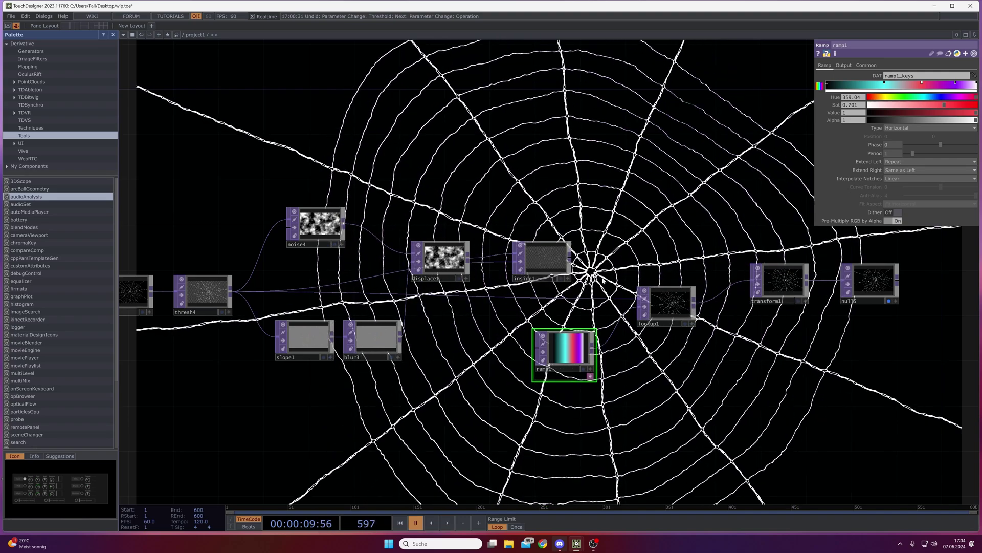
Reduce ramp1 to a black-to-purple gradient, with hue 273, saturation 1 and value 1 at the bright end.
{"action": "scroll", "coordinate": [215, 287], "scroll_direction": "up", "scroll_amount": 5}
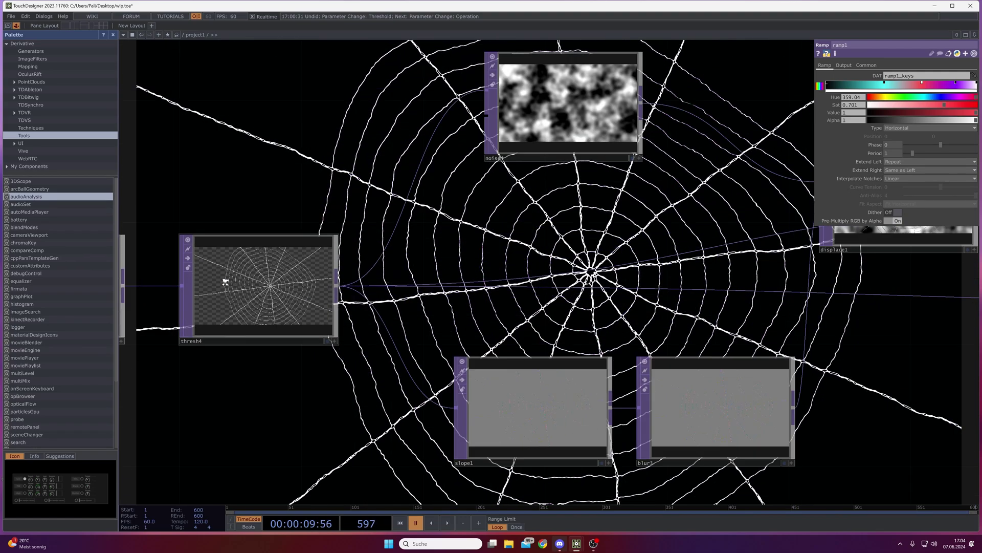
{"action": "scroll", "coordinate": [331, 255], "scroll_direction": "down", "scroll_amount": 5}
{"action": "left_click_drag", "start_coordinate": [860, 404], "coordinate": [551, 364]}
{"action": "right_click", "coordinate": [588, 363]}
{"action": "left_click", "coordinate": [517, 346]}
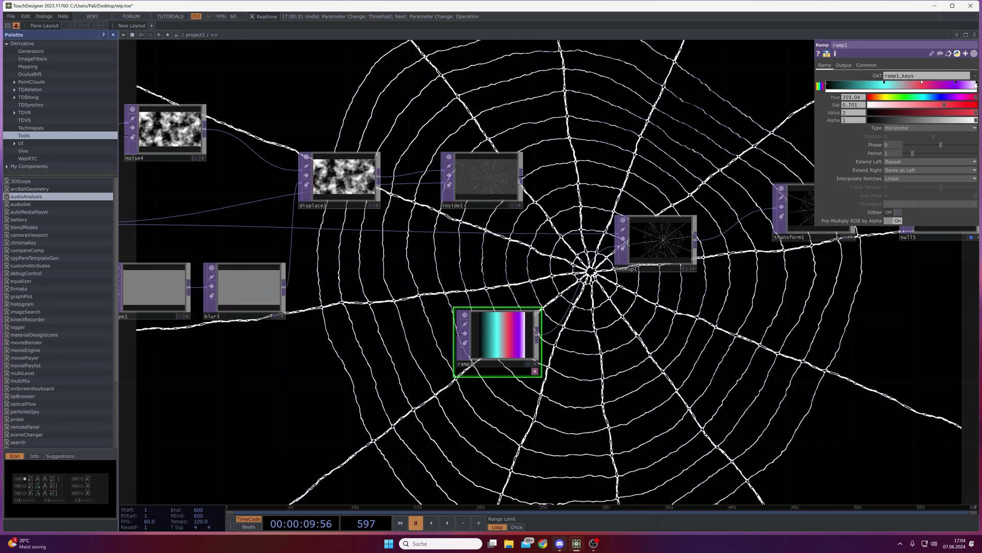
{"action": "left_click_drag", "start_coordinate": [975, 85], "coordinate": [874, 92]}
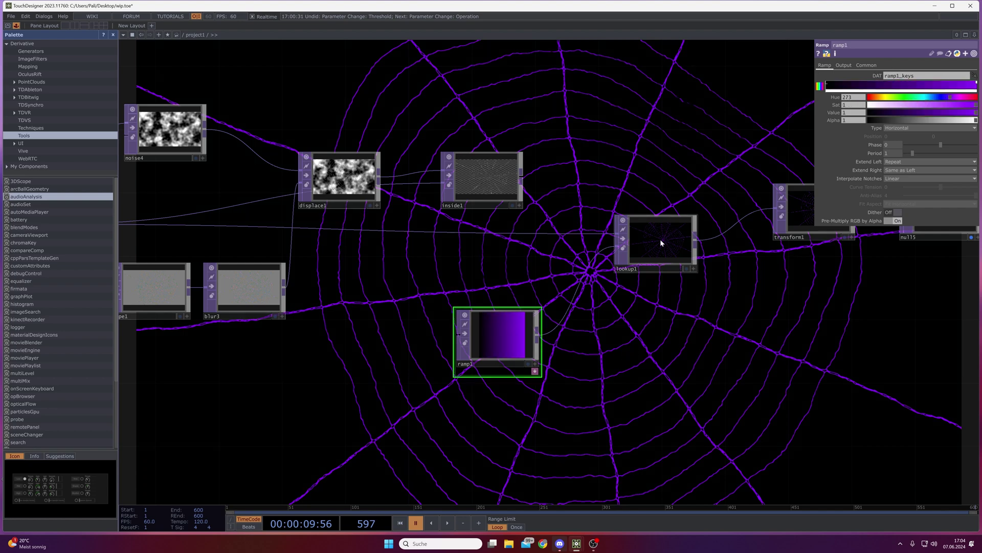
Insert a Blur TOP between thresh4 and lookup1 and set its Filter Size to 32.
{"action": "left_click_drag", "start_coordinate": [660, 240], "coordinate": [693, 257]}
{"action": "right_click", "coordinate": [544, 240]}
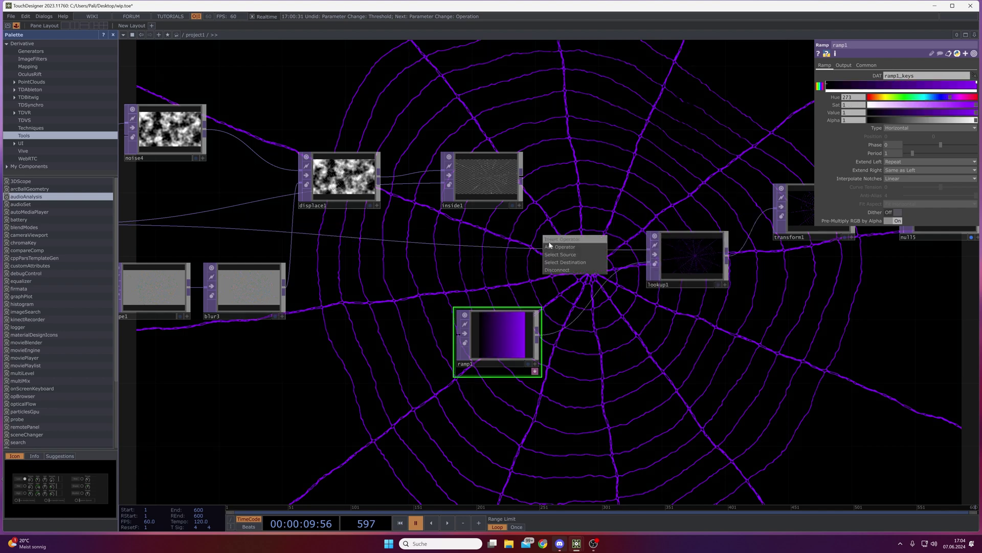
{"action": "left_click", "coordinate": [550, 240]}
{"action": "left_click", "coordinate": [430, 191]}
{"action": "left_click", "coordinate": [434, 244]}
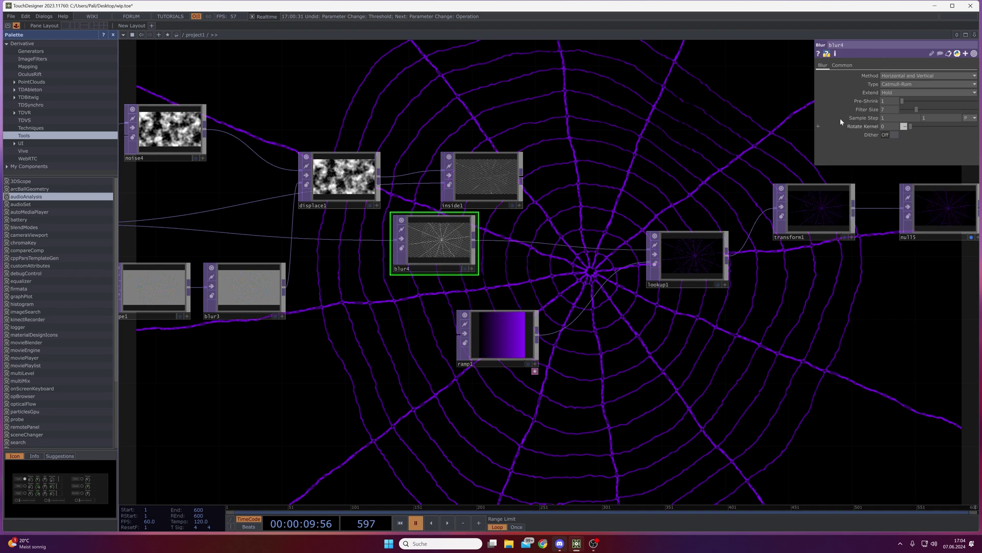
{"action": "left_click_drag", "start_coordinate": [933, 111], "coordinate": [977, 111]}
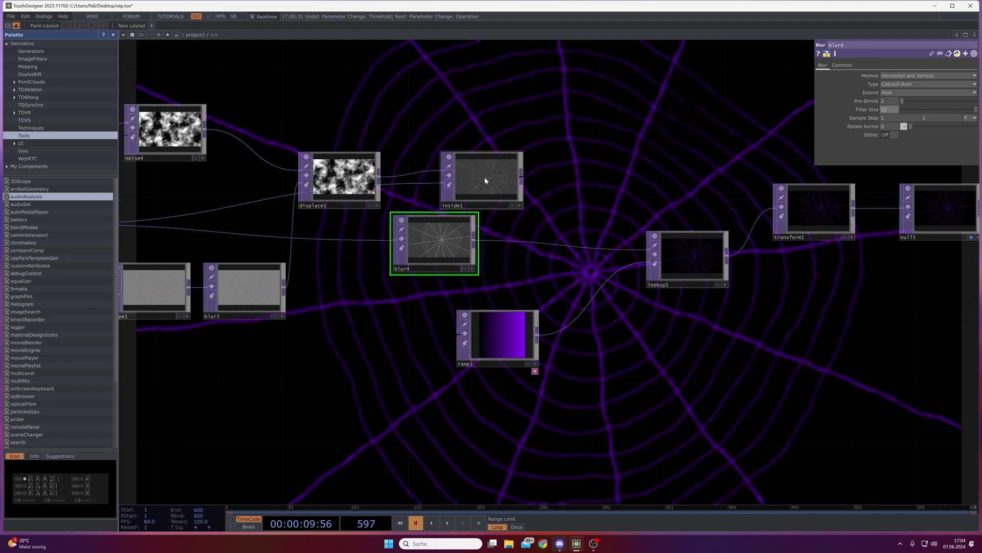
Line up displace1 and inside1 with noise4 and move blur4 into the free space below them.
{"action": "left_click_drag", "start_coordinate": [487, 180], "coordinate": [503, 132]}
{"action": "left_click_drag", "start_coordinate": [338, 179], "coordinate": [338, 132]}
{"action": "left_click", "coordinate": [445, 242]}
{"action": "left_click_drag", "start_coordinate": [445, 242], "coordinate": [413, 226]}
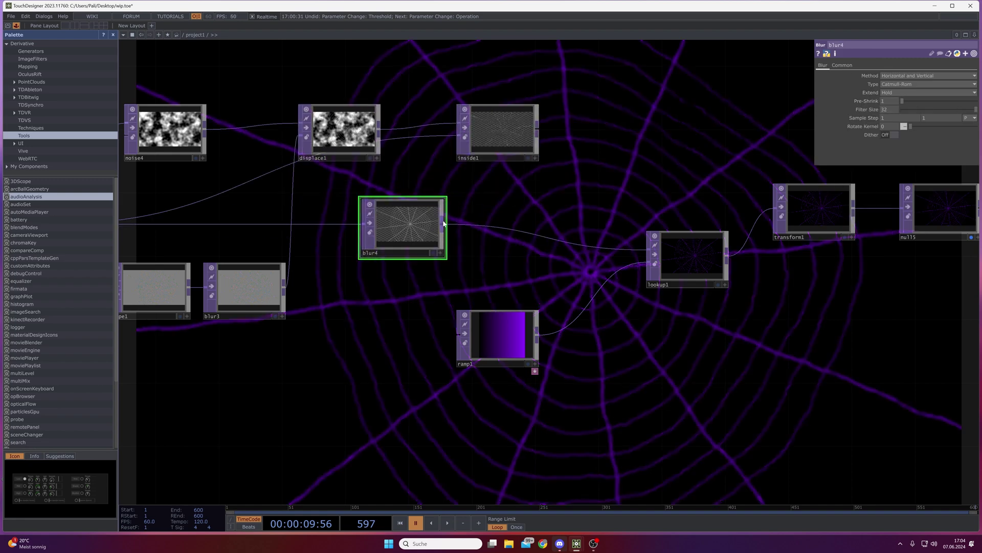
Move ramp1 lower in the network and add a magenta key with hue 315 between its black and purple ends.
{"action": "left_click_drag", "start_coordinate": [501, 312], "coordinate": [517, 369]}
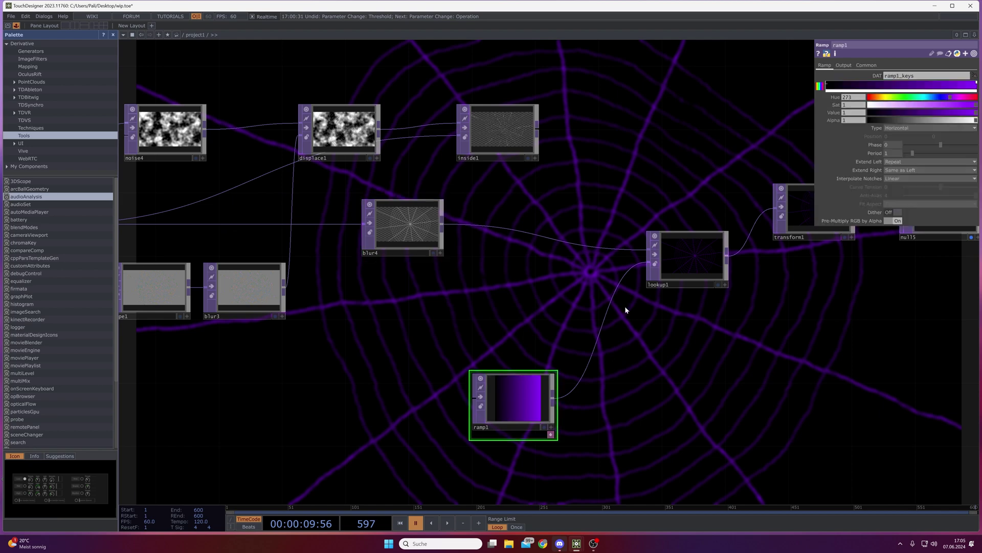
{"action": "left_click_drag", "start_coordinate": [924, 100], "coordinate": [938, 100]}
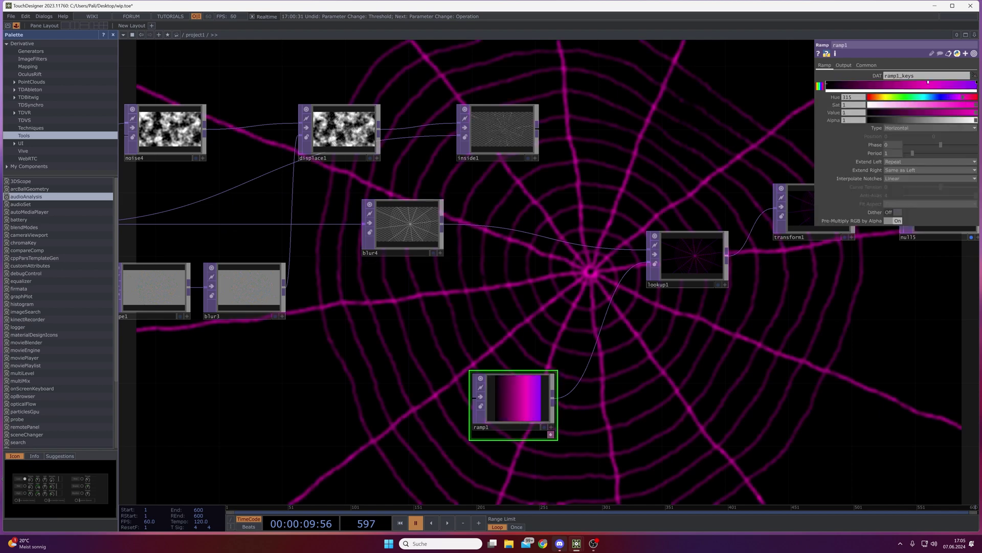
Recolor ramp1's keys, giving the middle key a blue hue of 247 and the bright end a red hue of 360.
{"action": "left_click", "coordinate": [944, 98]}
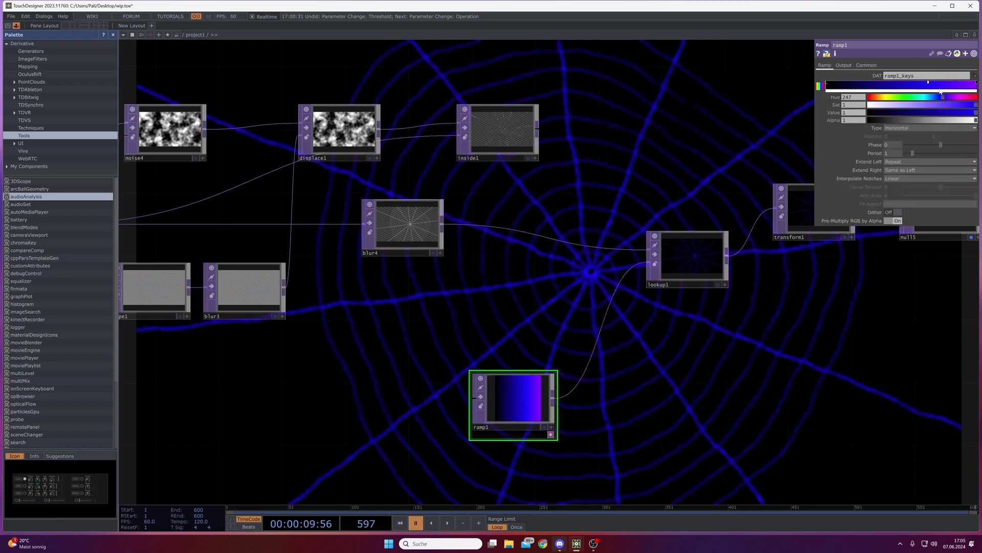
{"action": "left_click", "coordinate": [968, 97]}
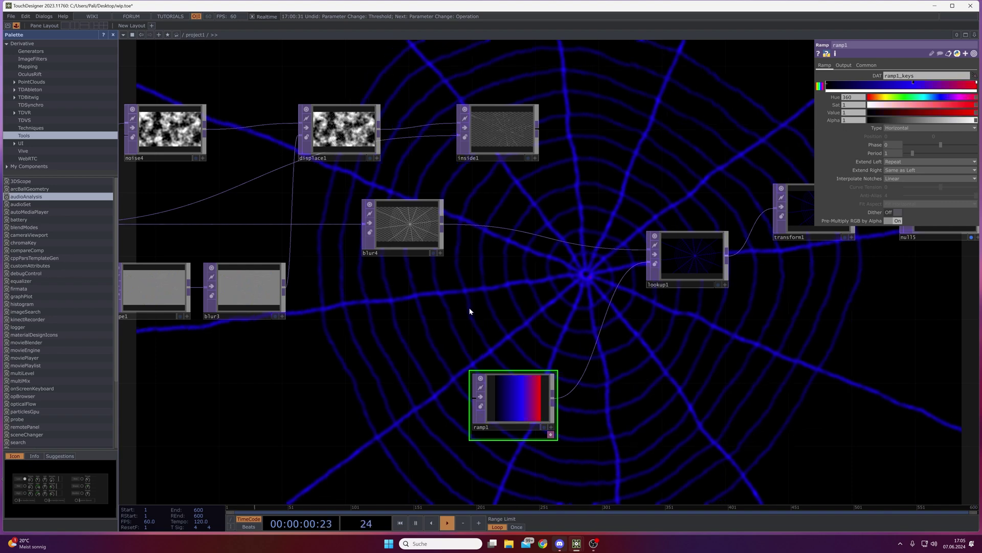
Insert a Composite TOP between blur4 and lookup1 and connect thresh4 as its second input.
{"action": "left_click_drag", "start_coordinate": [469, 290], "coordinate": [529, 314]}
{"action": "right_click", "coordinate": [560, 245]}
{"action": "left_click", "coordinate": [560, 245]}
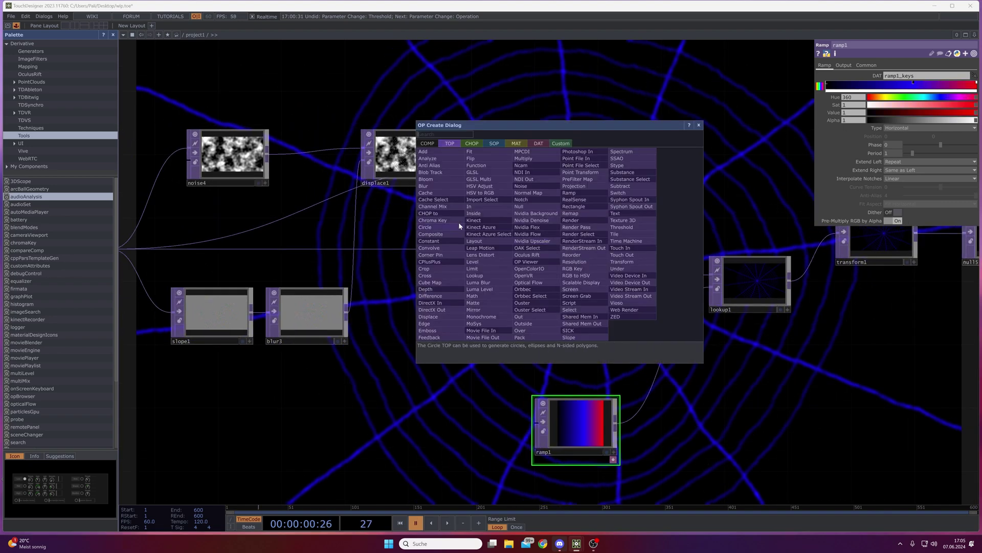
{"action": "left_click", "coordinate": [453, 232]}
{"action": "left_click", "coordinate": [577, 292]}
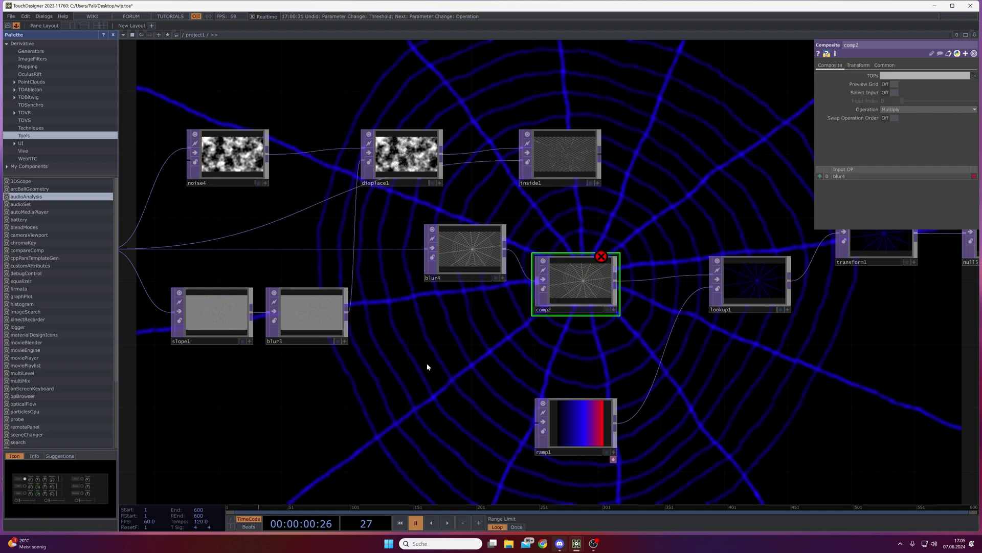
{"action": "left_click_drag", "start_coordinate": [410, 366], "coordinate": [560, 364]}
{"action": "scroll", "coordinate": [561, 363], "scroll_direction": "down", "scroll_amount": 3}
{"action": "left_click_drag", "start_coordinate": [368, 279], "coordinate": [688, 302]}
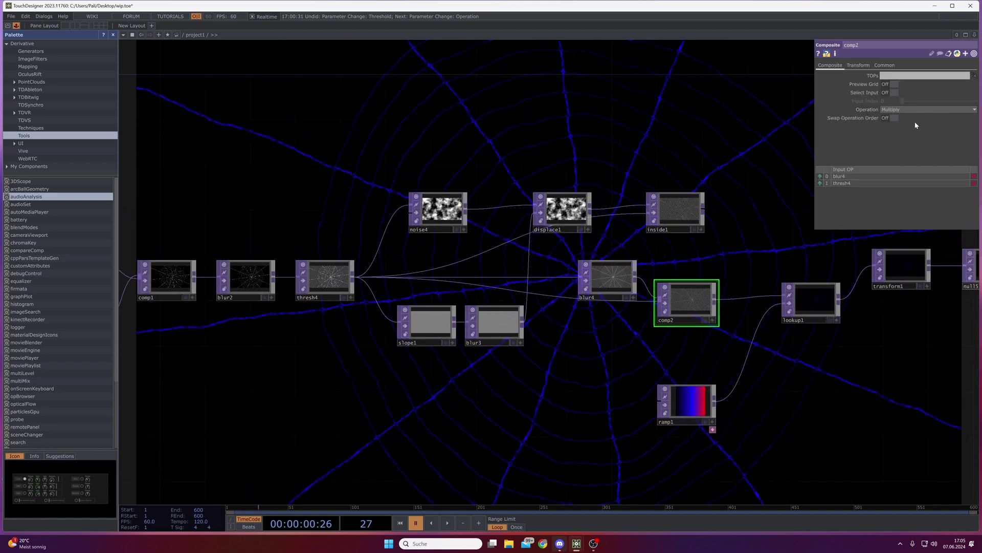
Compare the Add and Difference operations on comp2 with the timeline playing, and settle on Maximum.
{"action": "left_click", "coordinate": [921, 109]}
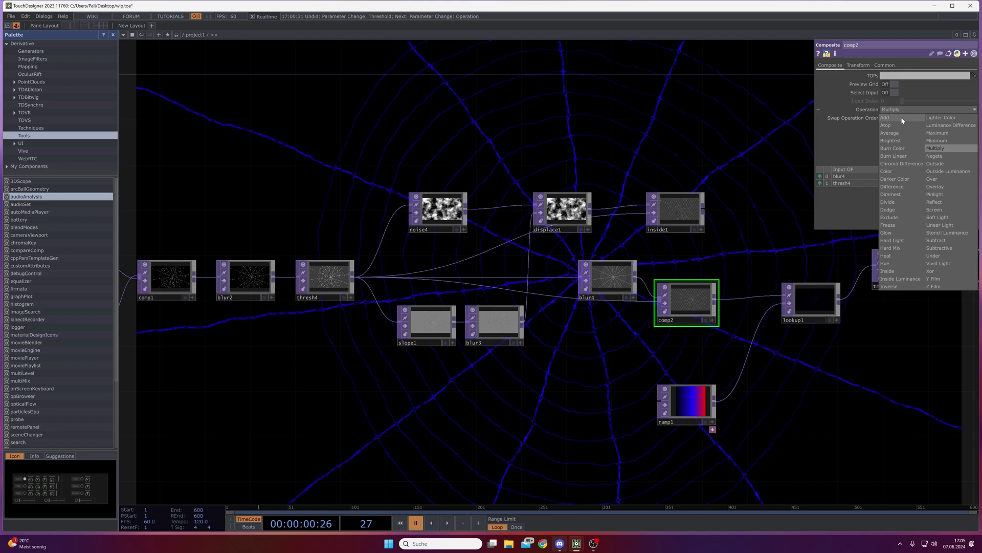
{"action": "left_click", "coordinate": [902, 117]}
{"action": "left_click_drag", "start_coordinate": [583, 360], "coordinate": [523, 313]}
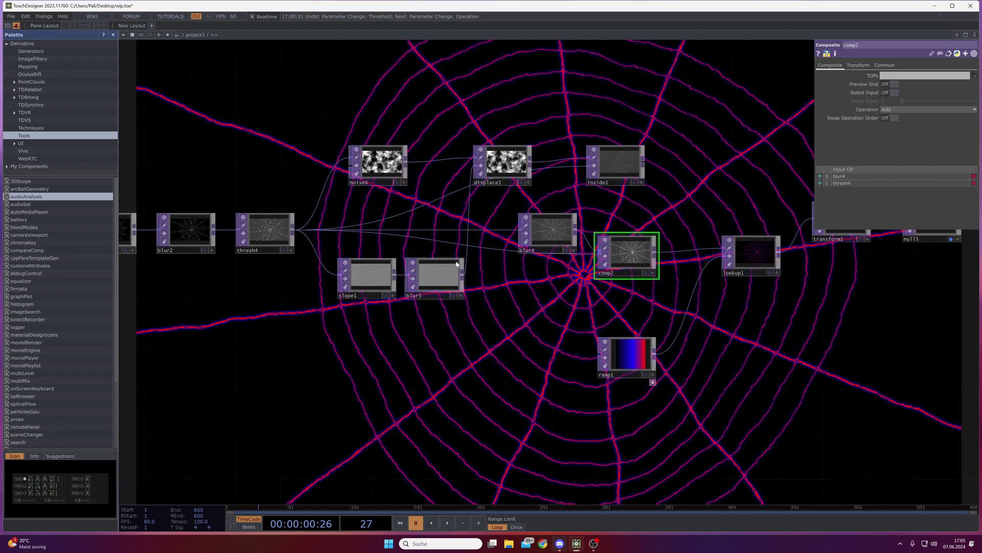
{"action": "key", "text": "space"}
{"action": "left_click", "coordinate": [901, 110]}
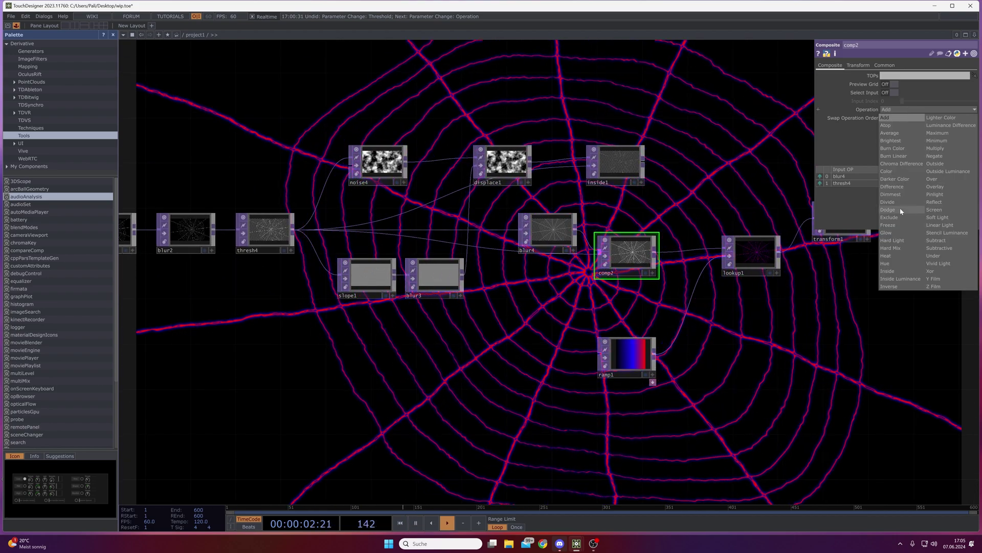
{"action": "left_click", "coordinate": [902, 146]}
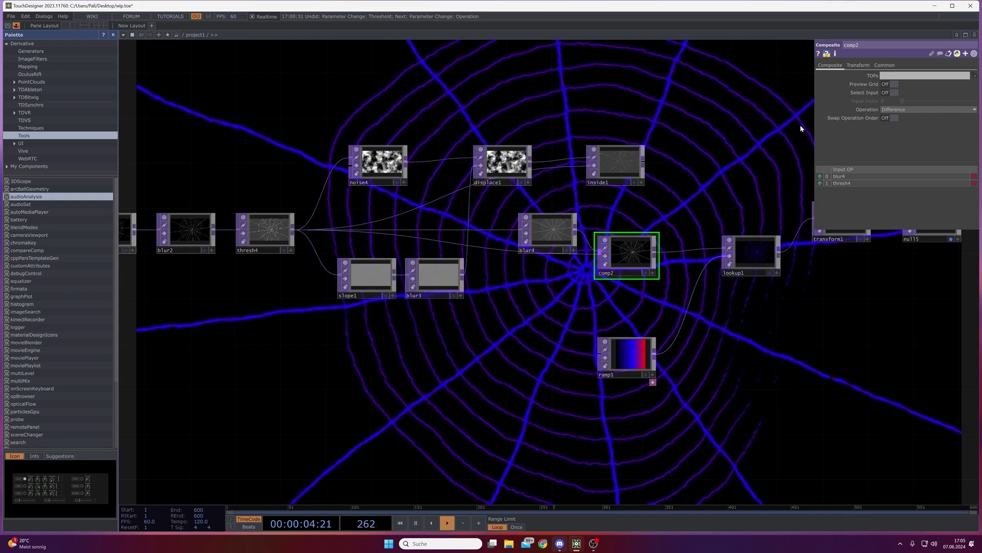
{"action": "left_click", "coordinate": [914, 110]}
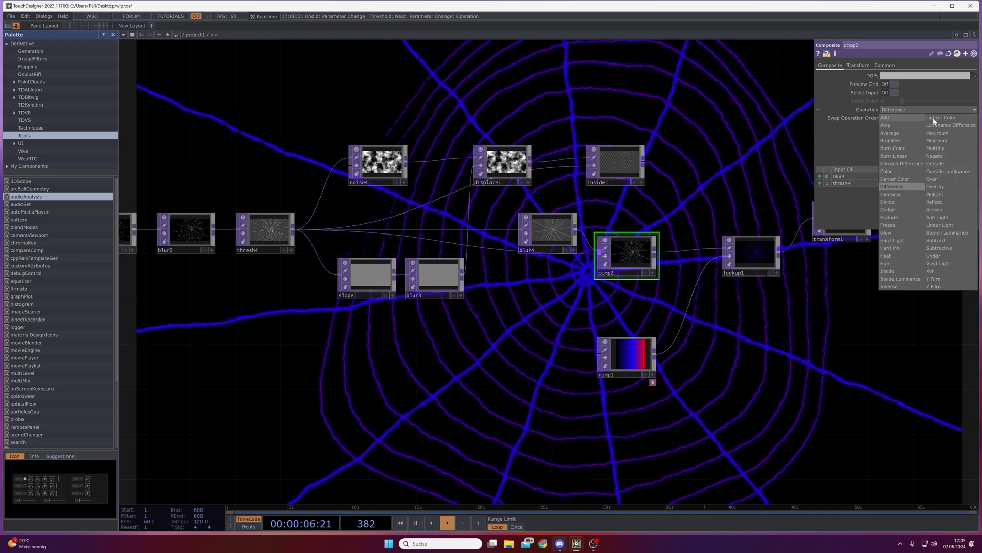
{"action": "left_click", "coordinate": [902, 212]}
{"action": "key", "text": "space"}
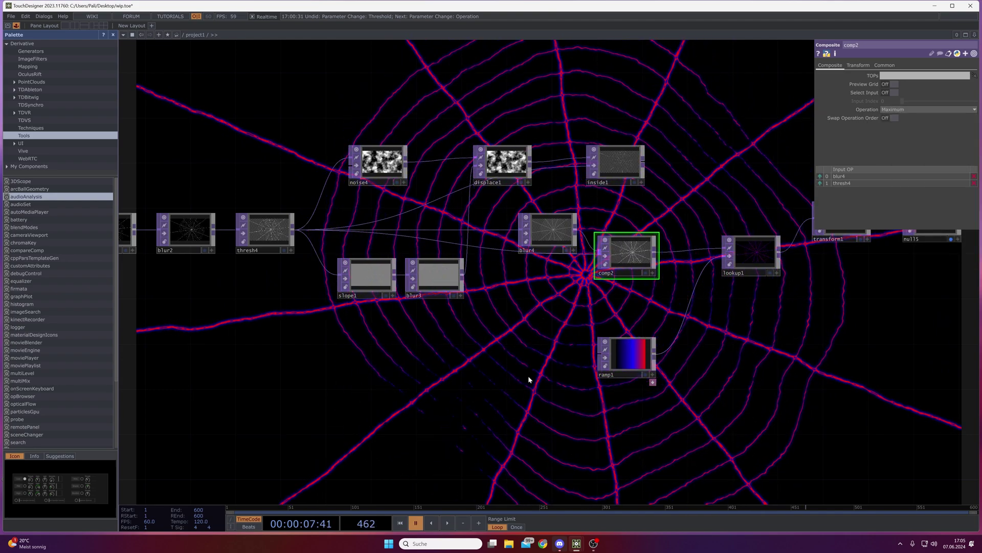
Feed inside1 into lookup1 in place of comp2, and bypass lookup1.
{"action": "key", "text": "space"}
{"action": "left_click", "coordinate": [640, 361]}
{"action": "left_click_drag", "start_coordinate": [659, 375], "coordinate": [526, 359]}
{"action": "key", "text": "space"}
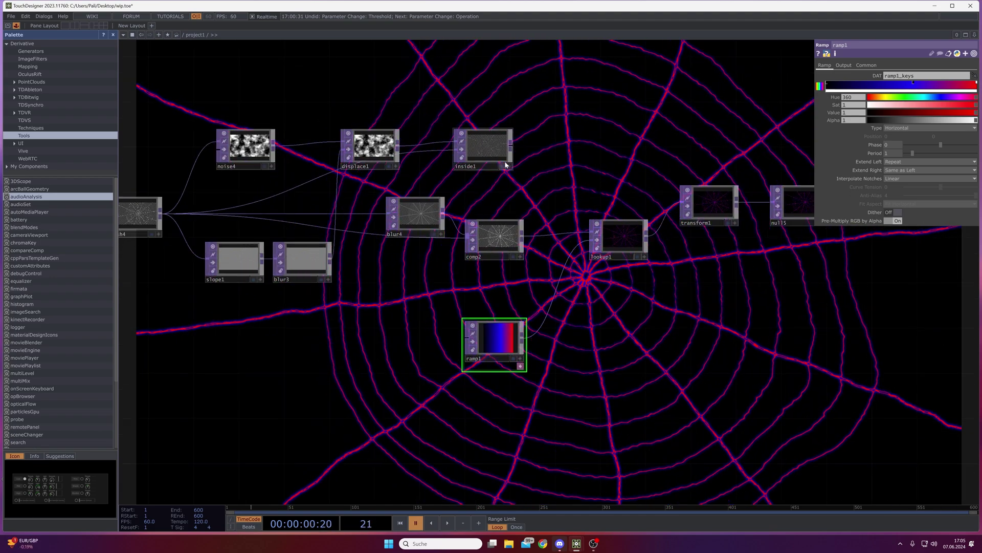
{"action": "left_click_drag", "start_coordinate": [540, 238], "coordinate": [616, 237]}
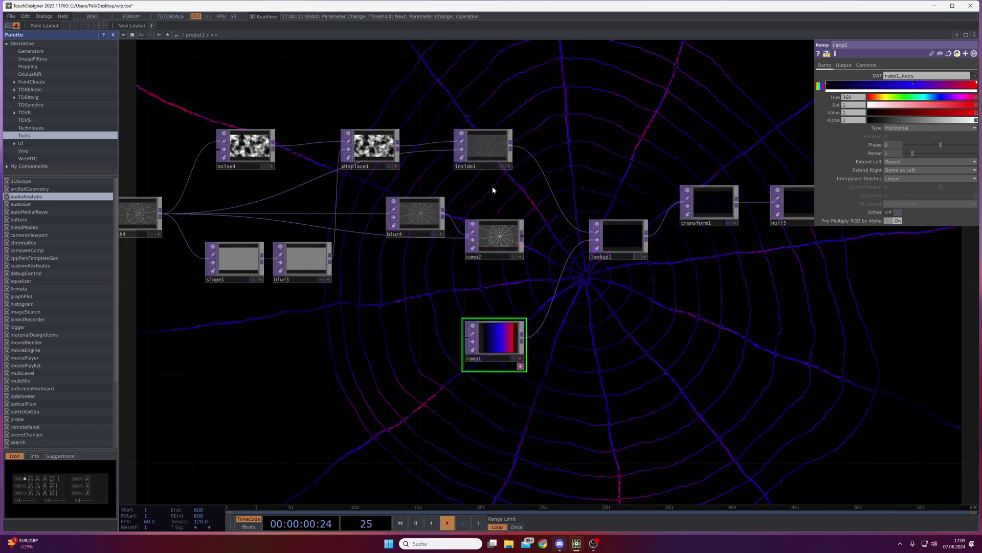
{"action": "left_click", "coordinate": [597, 239]}
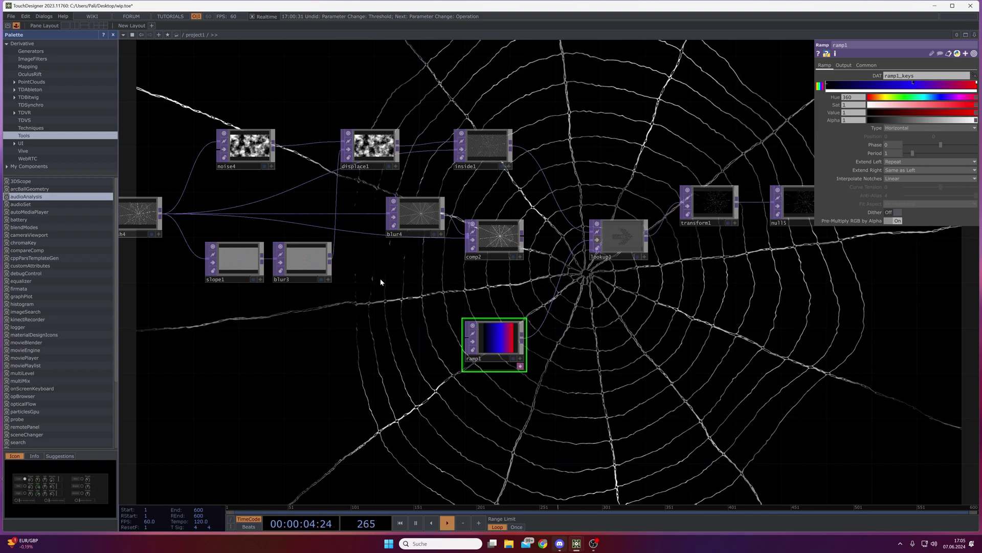
Review the whole network, from the audio and geometry chain through render1 and the thresholds to the final null5.
{"action": "left_click_drag", "start_coordinate": [387, 313], "coordinate": [733, 194]}
{"action": "left_click_drag", "start_coordinate": [295, 352], "coordinate": [552, 203]}
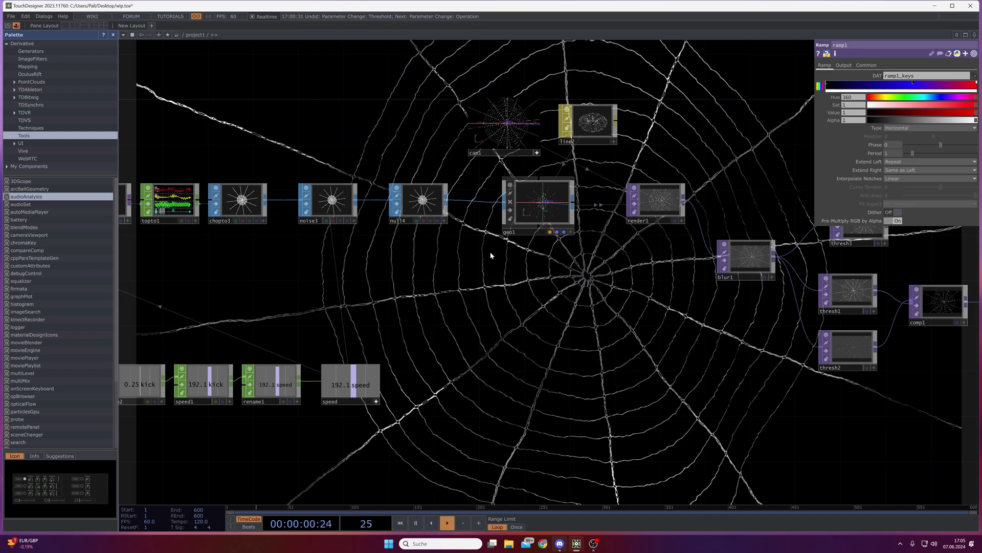
{"action": "left_click_drag", "start_coordinate": [487, 257], "coordinate": [414, 229]}
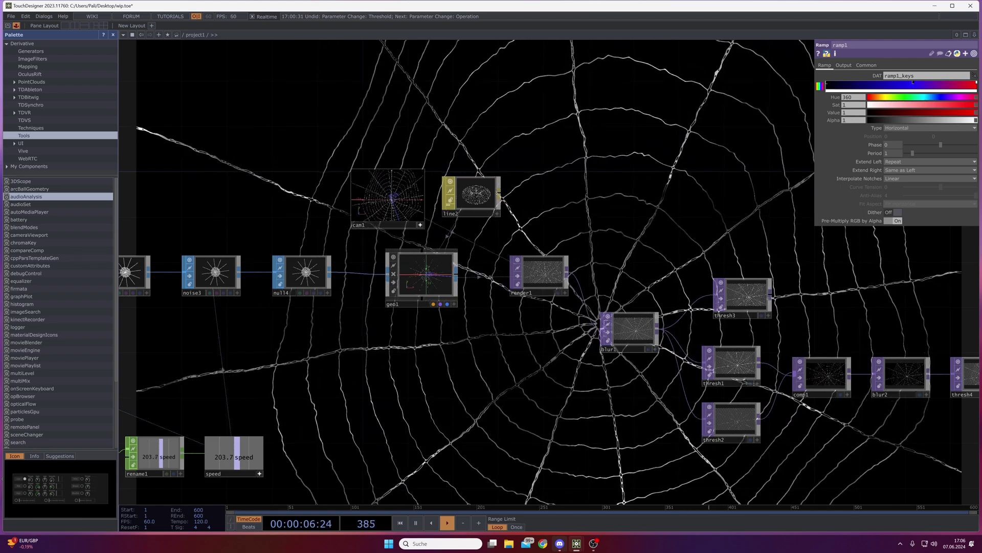
{"action": "left_click_drag", "start_coordinate": [806, 435], "coordinate": [560, 313]}
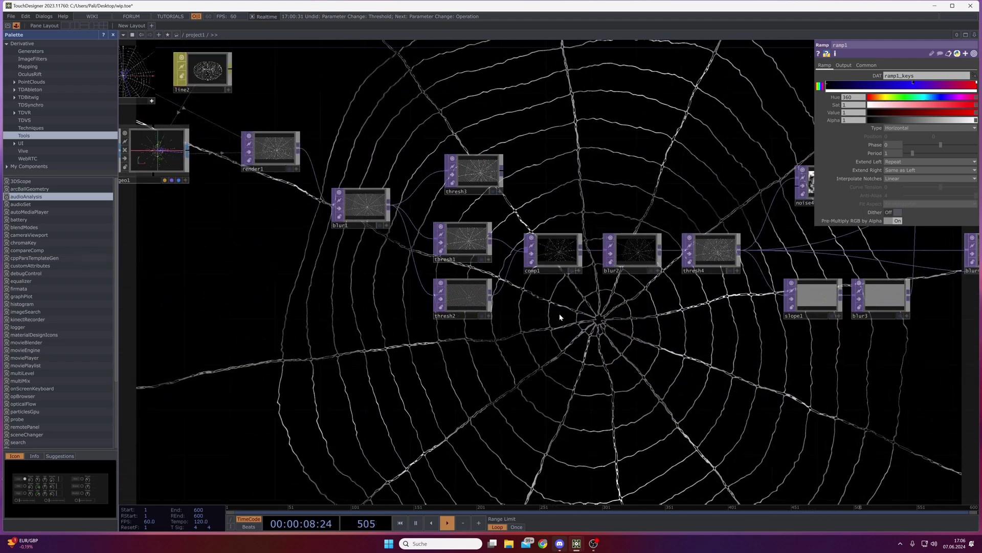
{"action": "left_click_drag", "start_coordinate": [329, 97], "coordinate": [470, 134]}
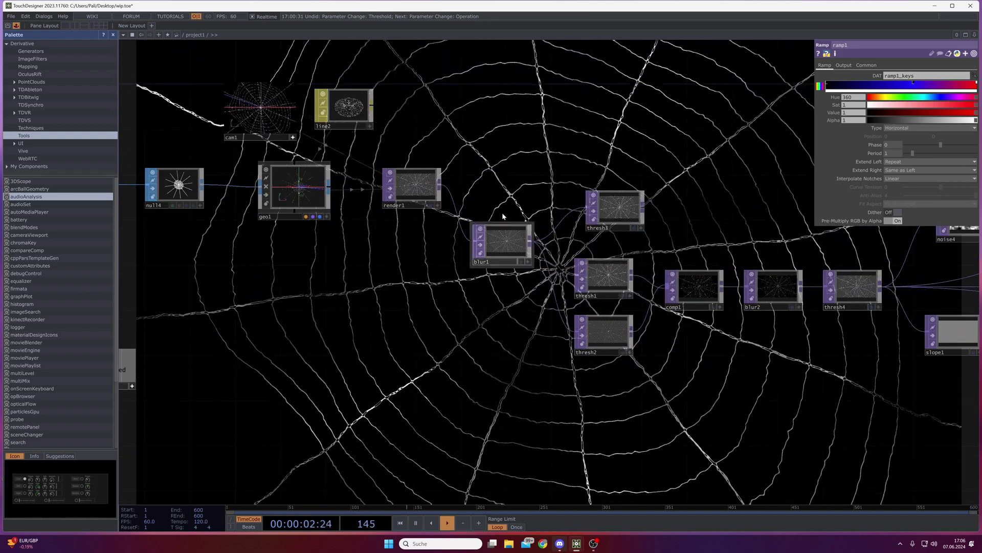
{"action": "scroll", "coordinate": [648, 275], "scroll_direction": "down", "scroll_amount": 3}
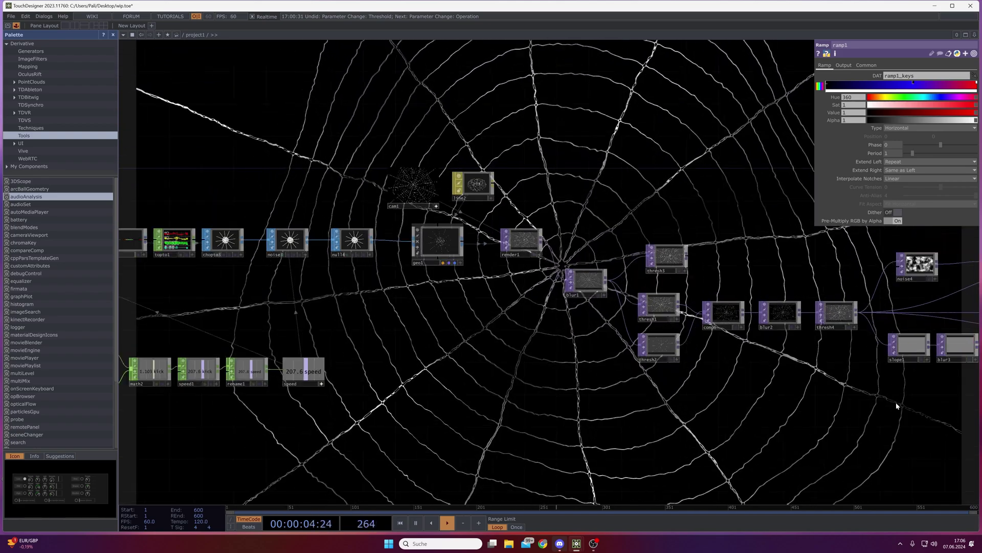
{"action": "left_click_drag", "start_coordinate": [711, 346], "coordinate": [599, 319]}
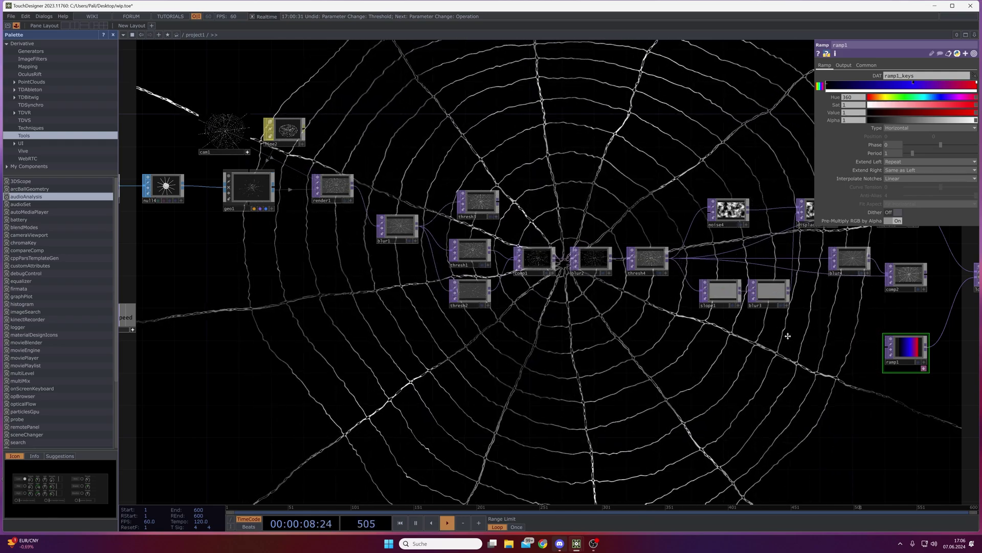
{"action": "left_click_drag", "start_coordinate": [769, 367], "coordinate": [564, 385]}
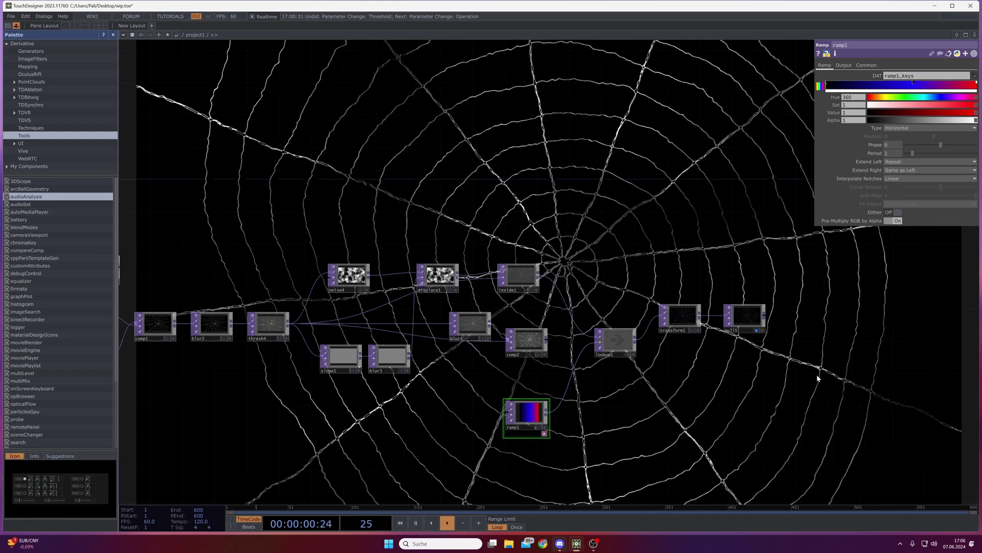